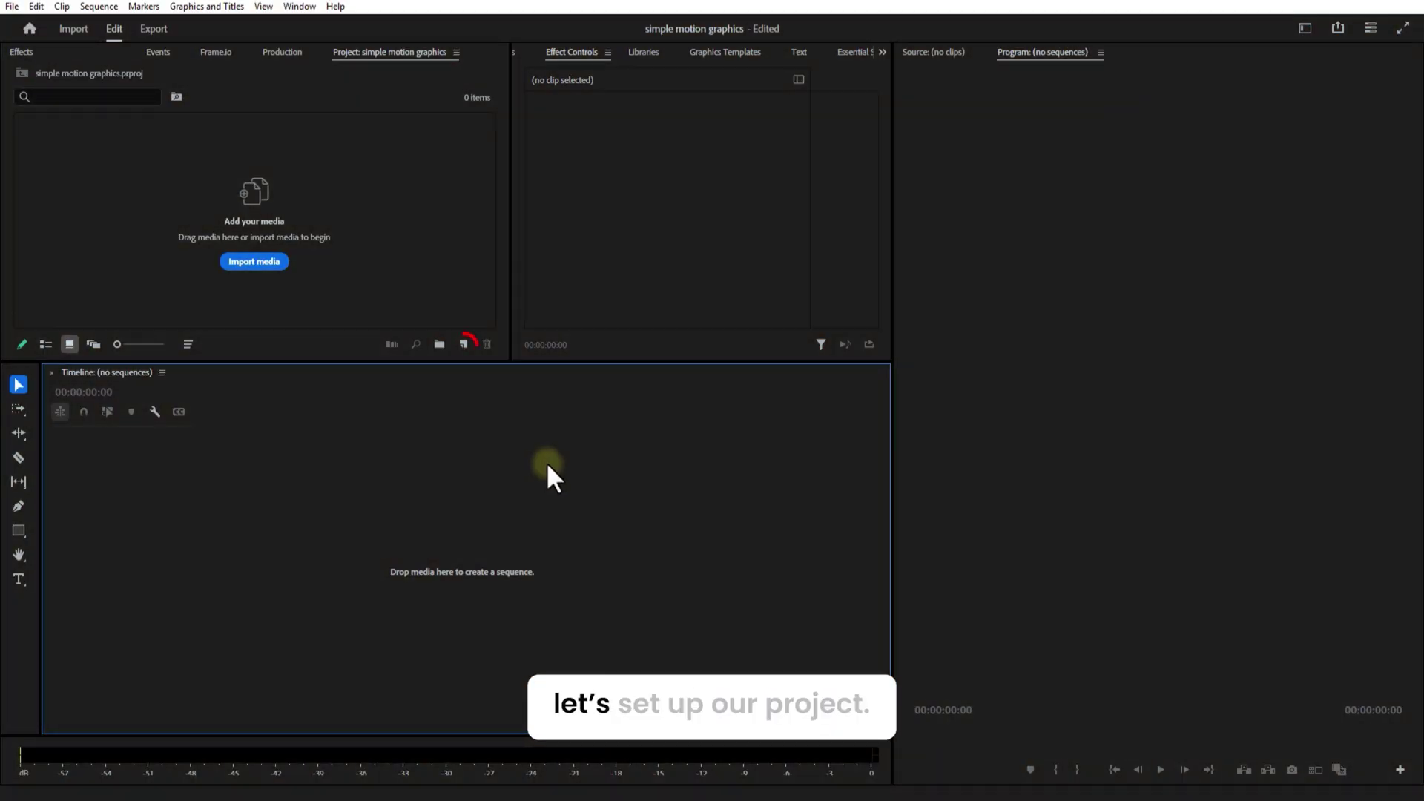
# Create a new custom sequence with a frame size of 1080 horizontal by 1920 vertical
pyautogui.click(464, 344)
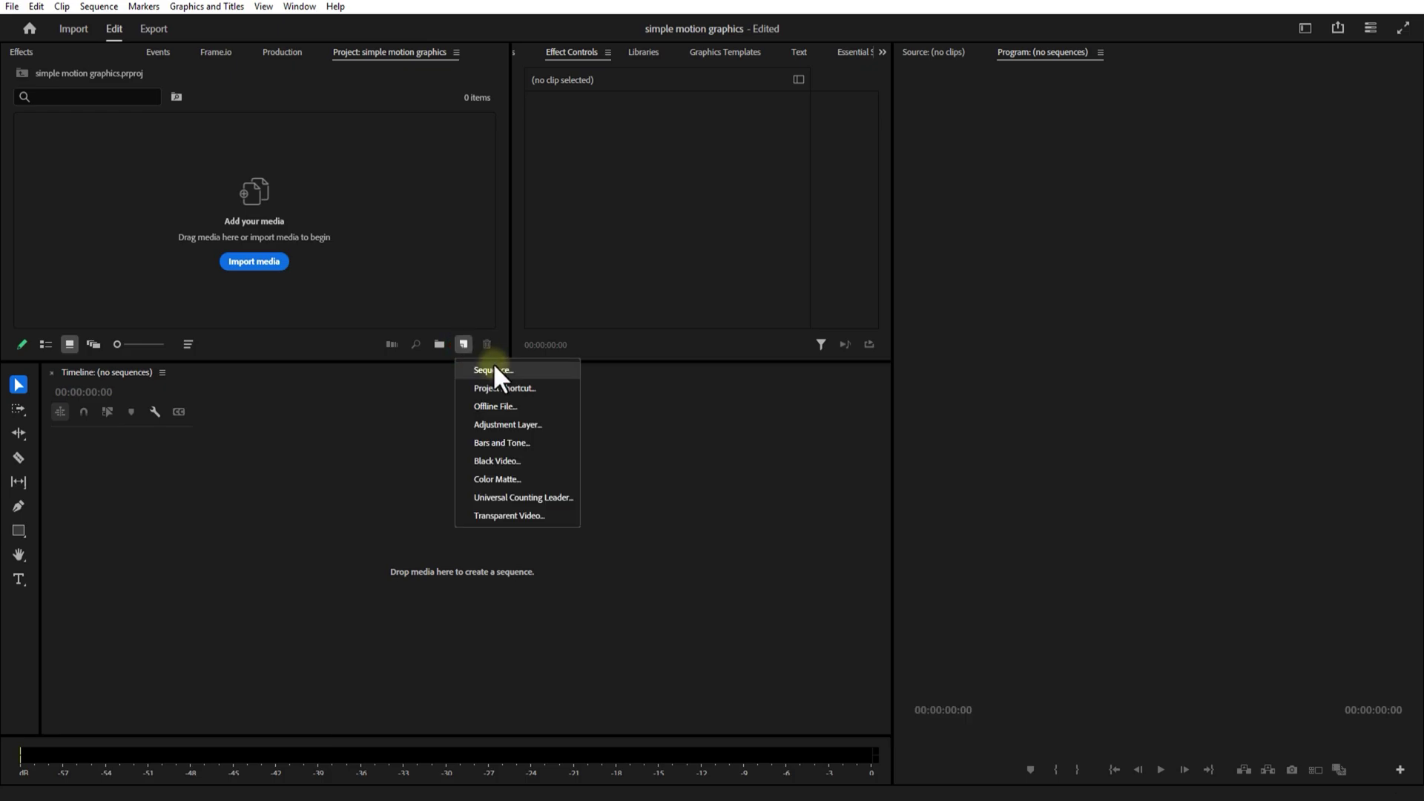
pyautogui.click(494, 367)
pyautogui.click(558, 134)
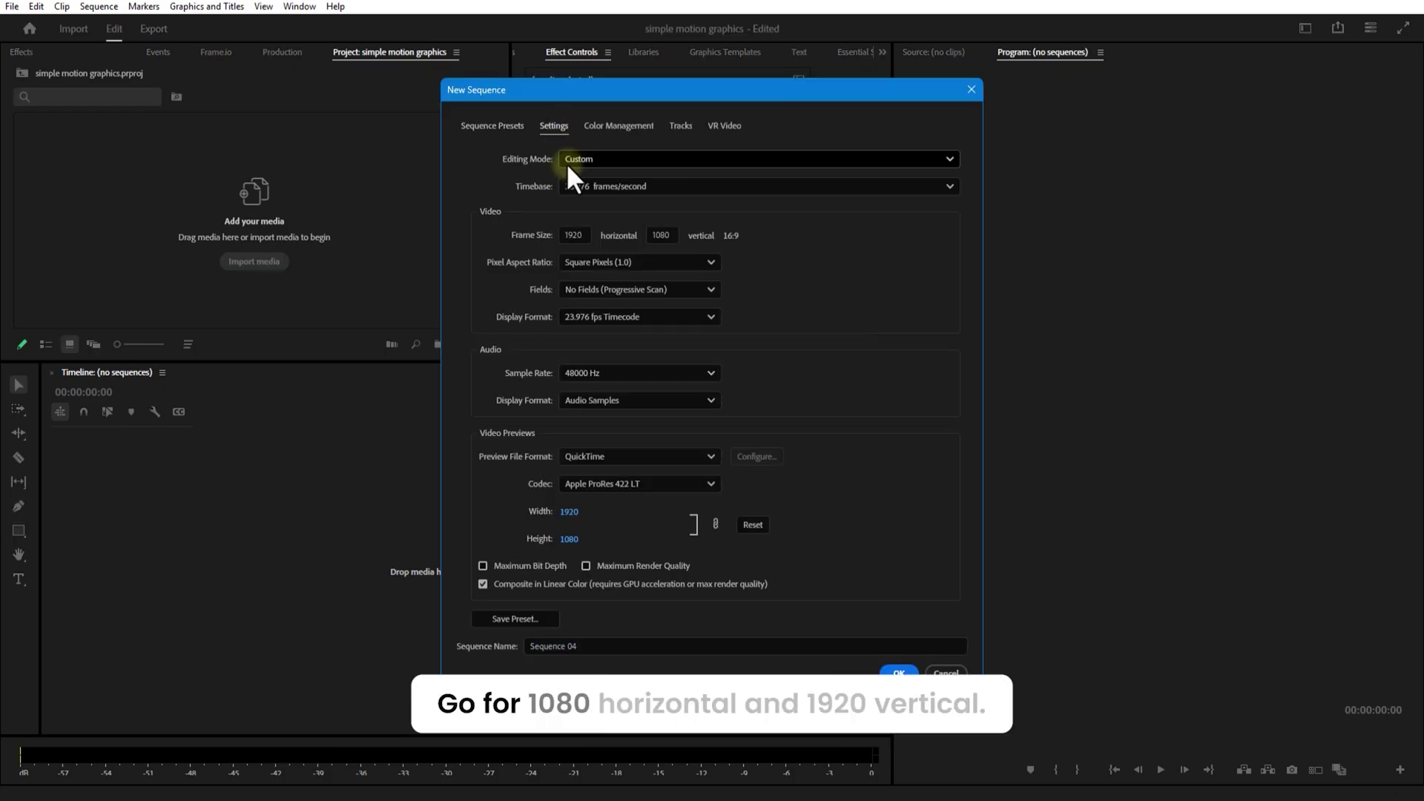
pyautogui.write('10')
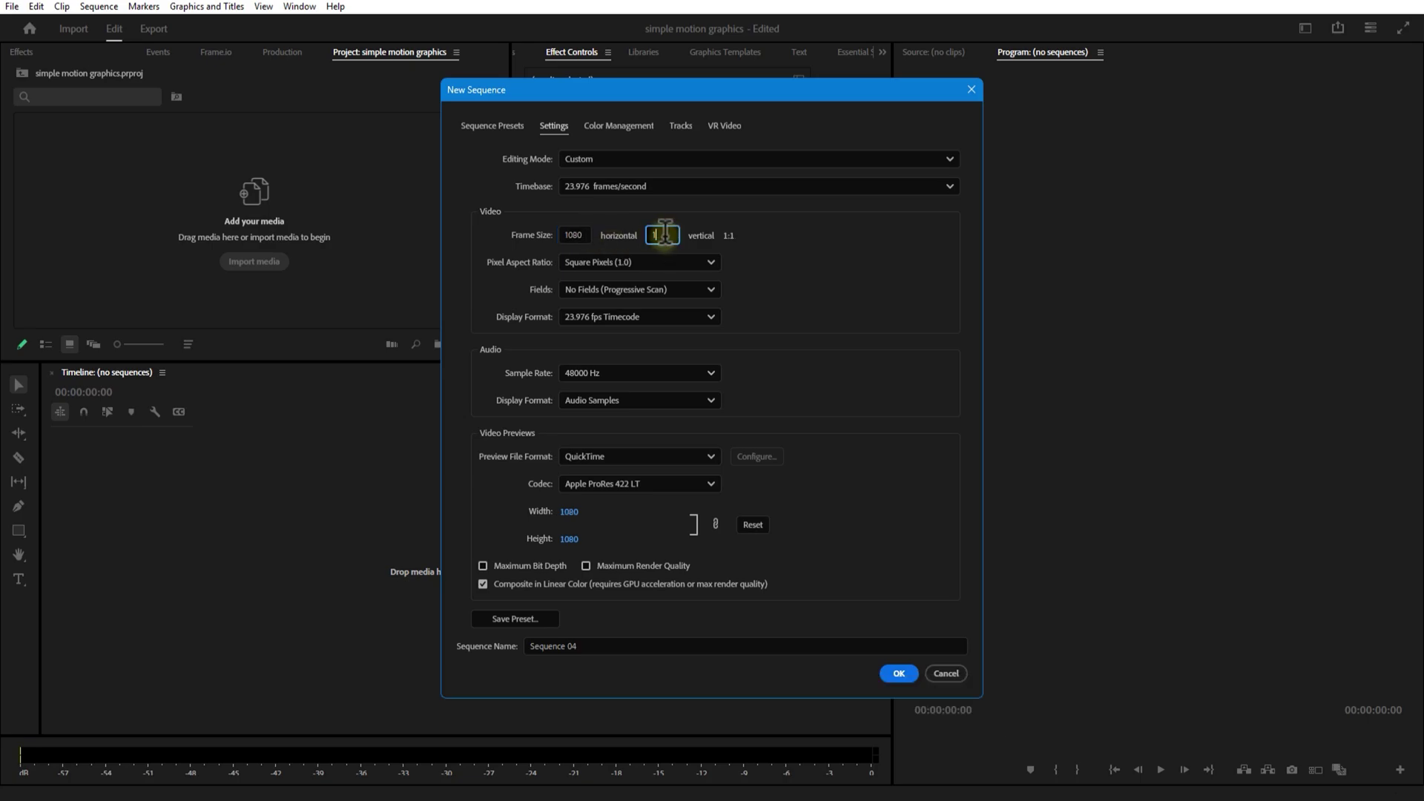
pyautogui.click(894, 673)
# Import the image and video media files for the motion graphics into the project
pyautogui.rightClick(258, 175)
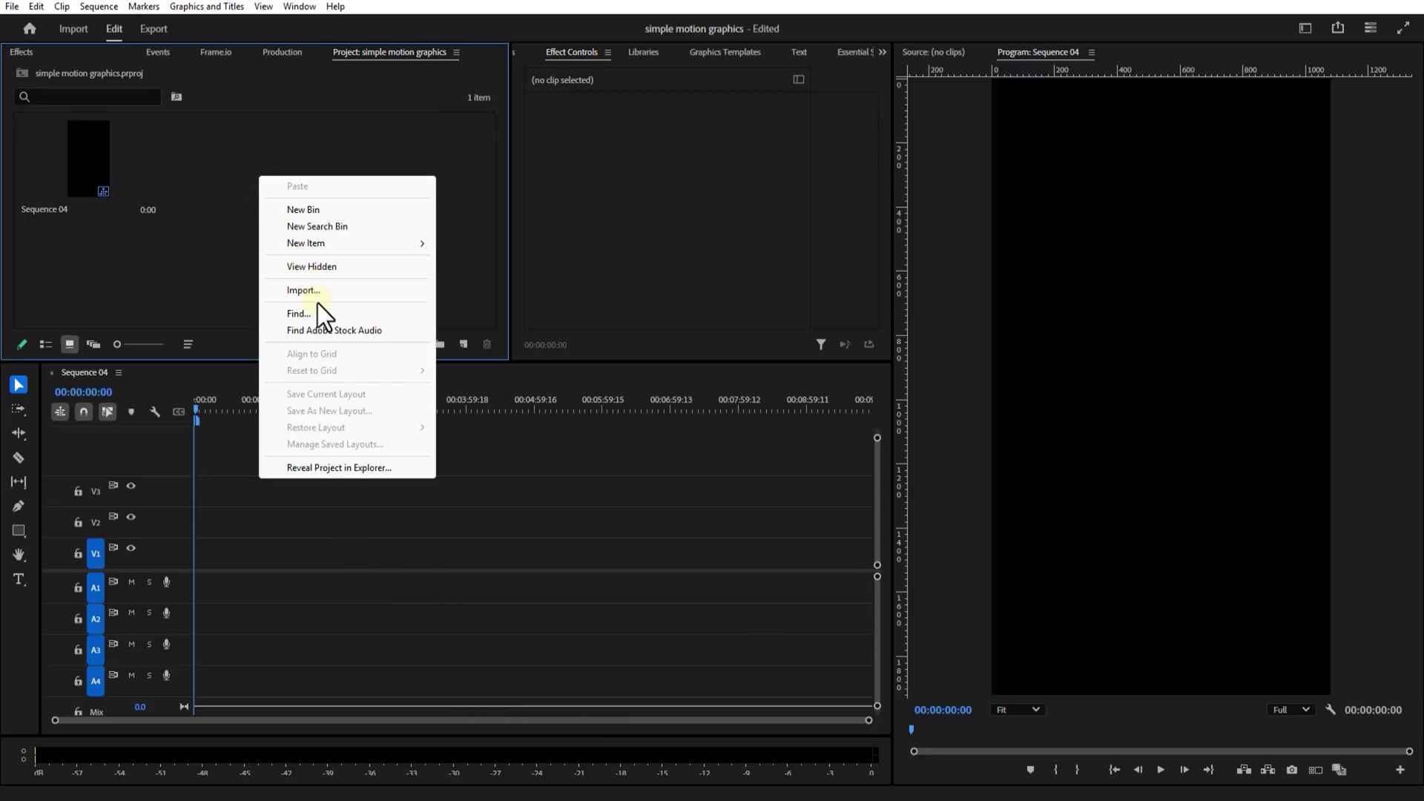
pyautogui.click(316, 291)
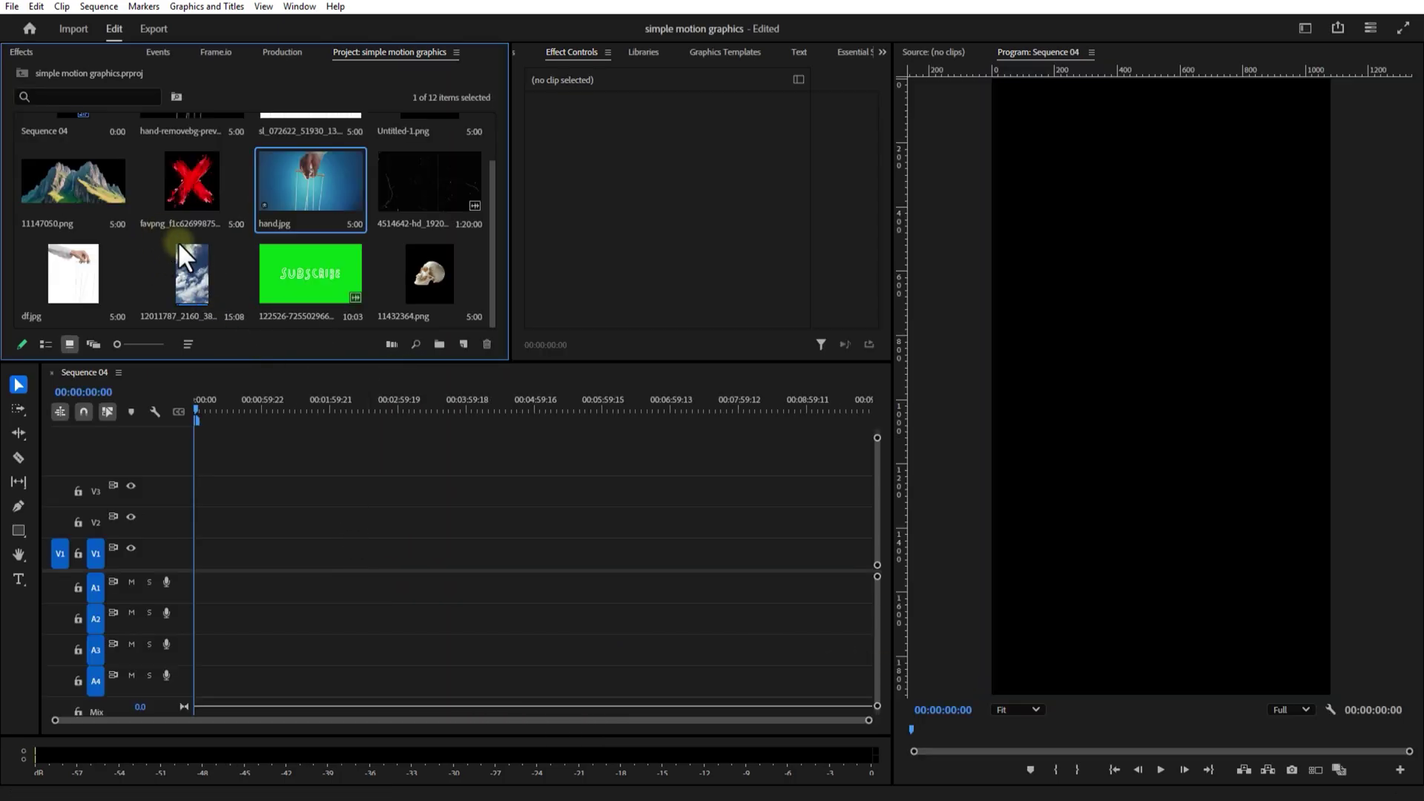
pyautogui.scroll(1, 217, 251)
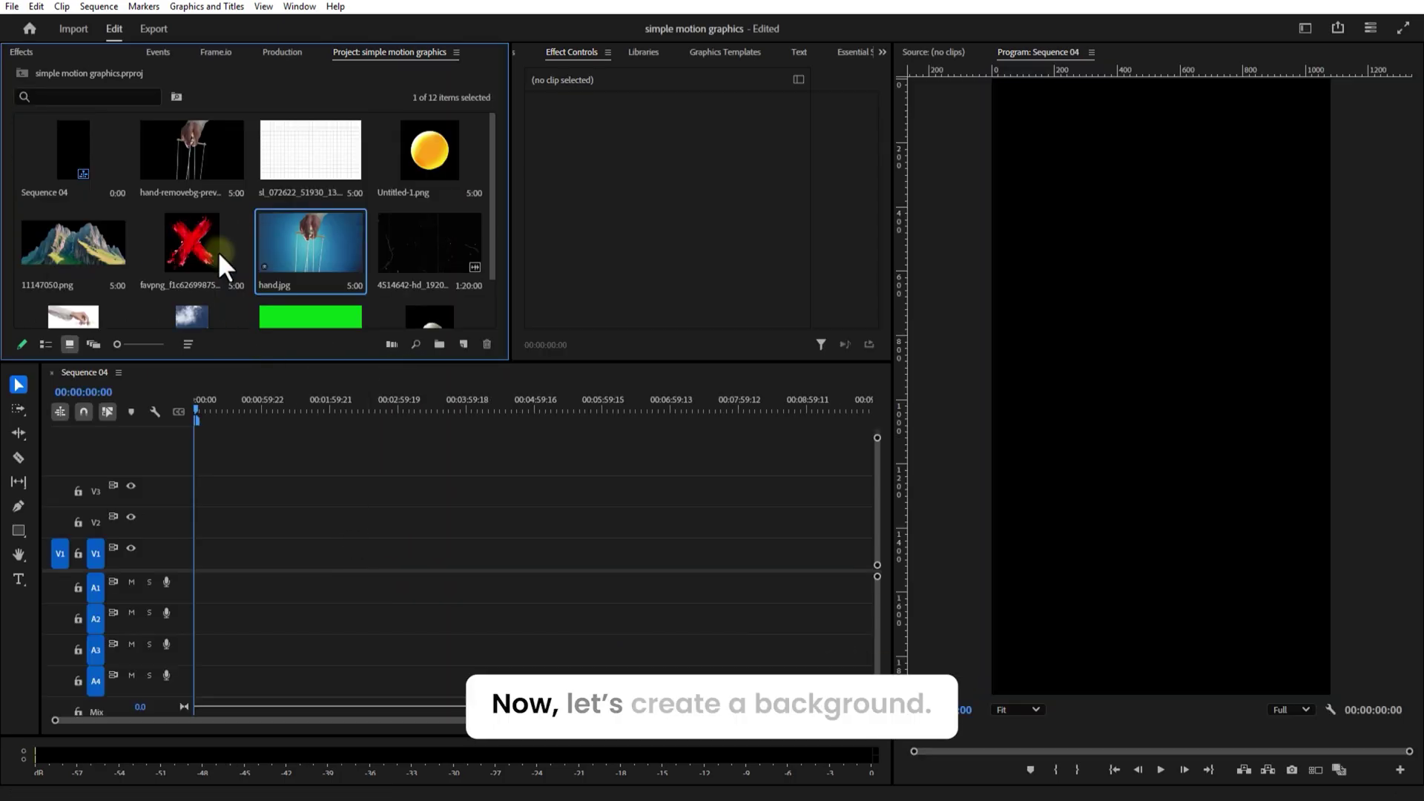
# Create a 1080 by 1920 color matte in white (FFFFFF), keeping the default name
pyautogui.click(463, 344)
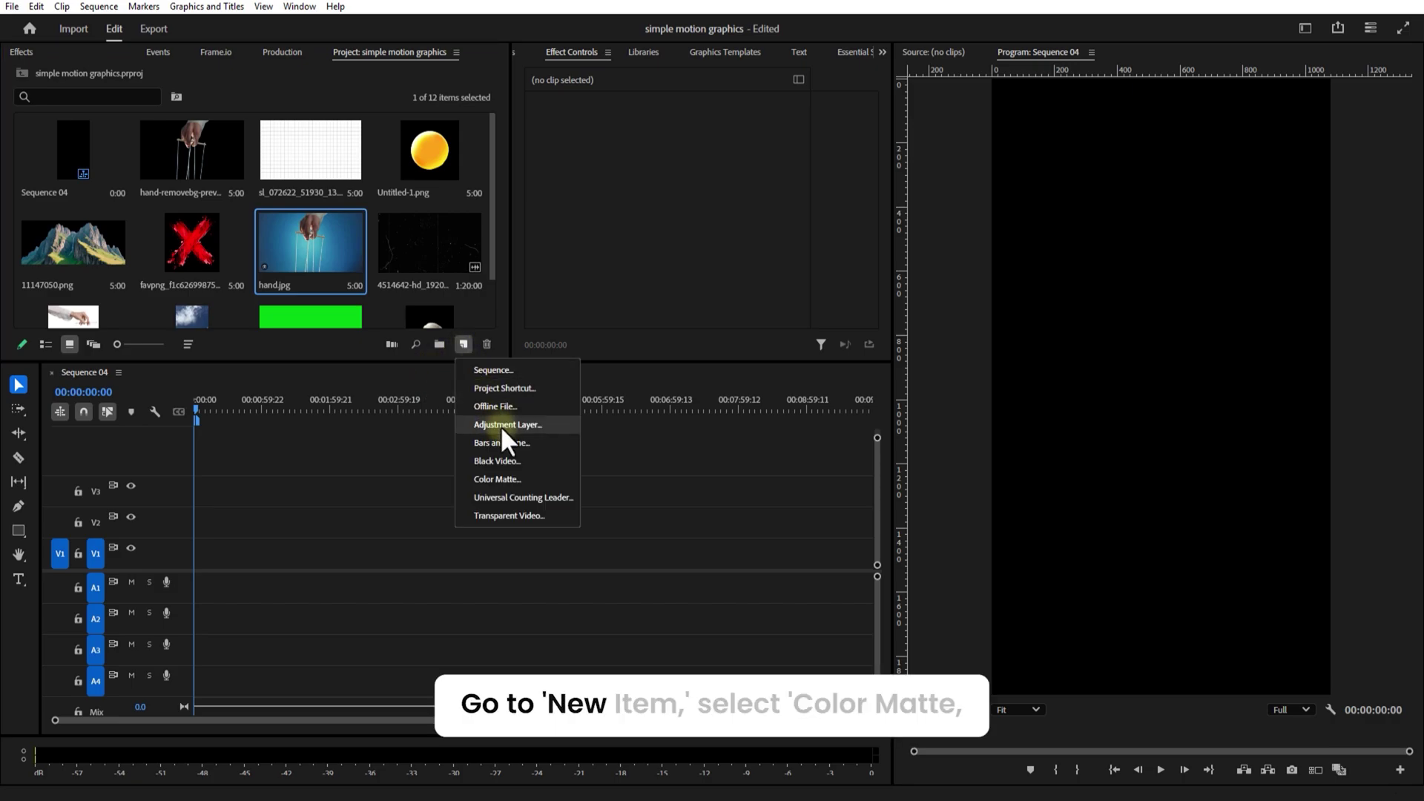
pyautogui.click(500, 481)
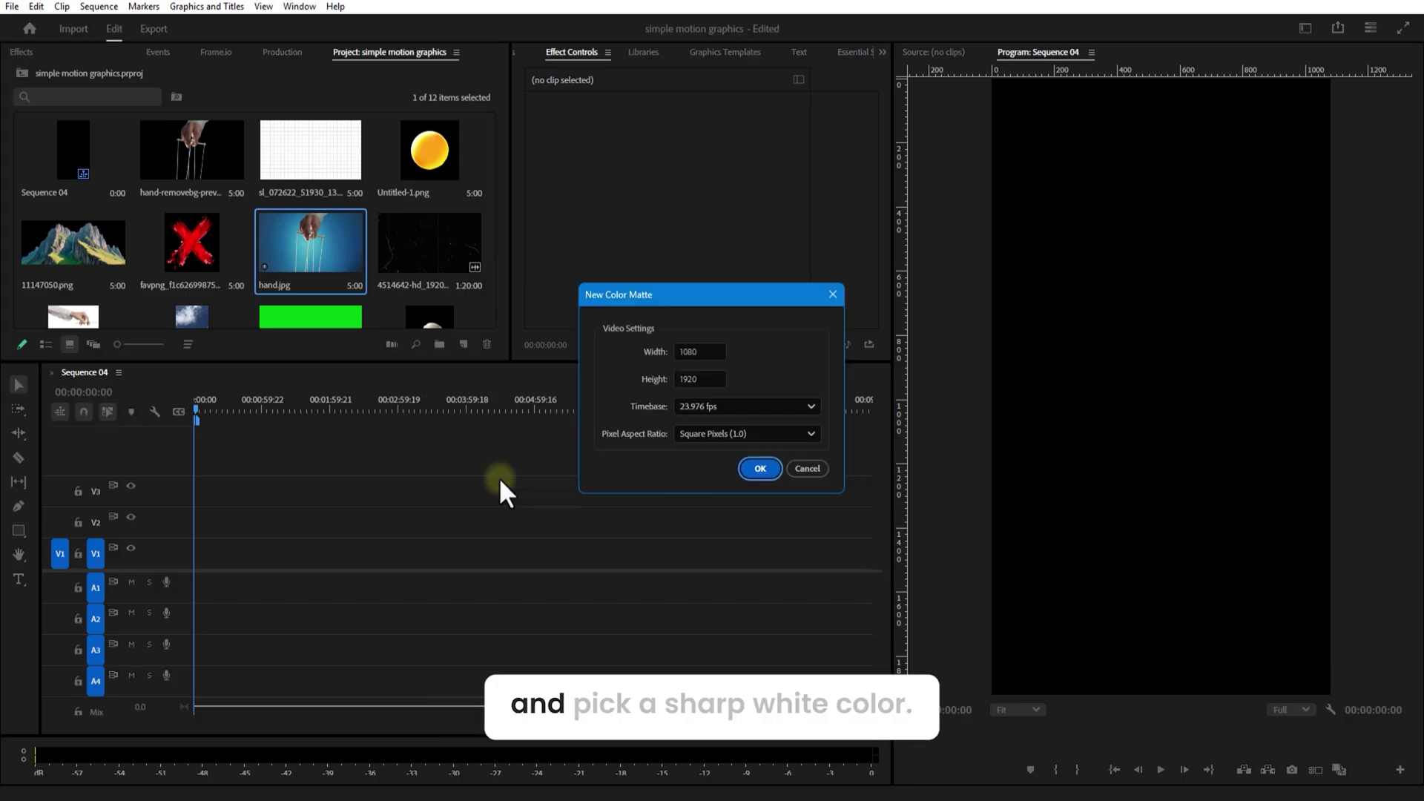
pyautogui.click(758, 469)
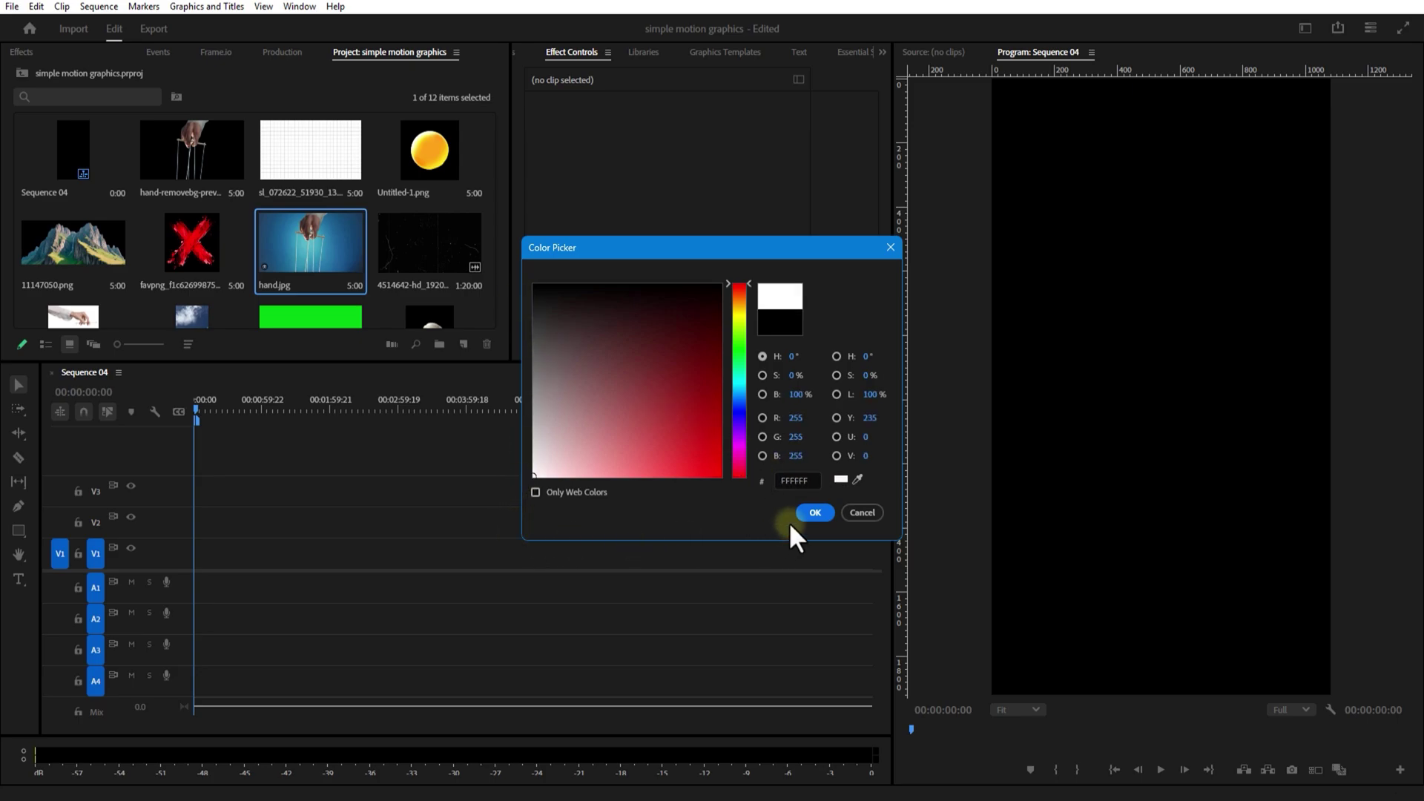
pyautogui.click(811, 511)
pyautogui.click(699, 423)
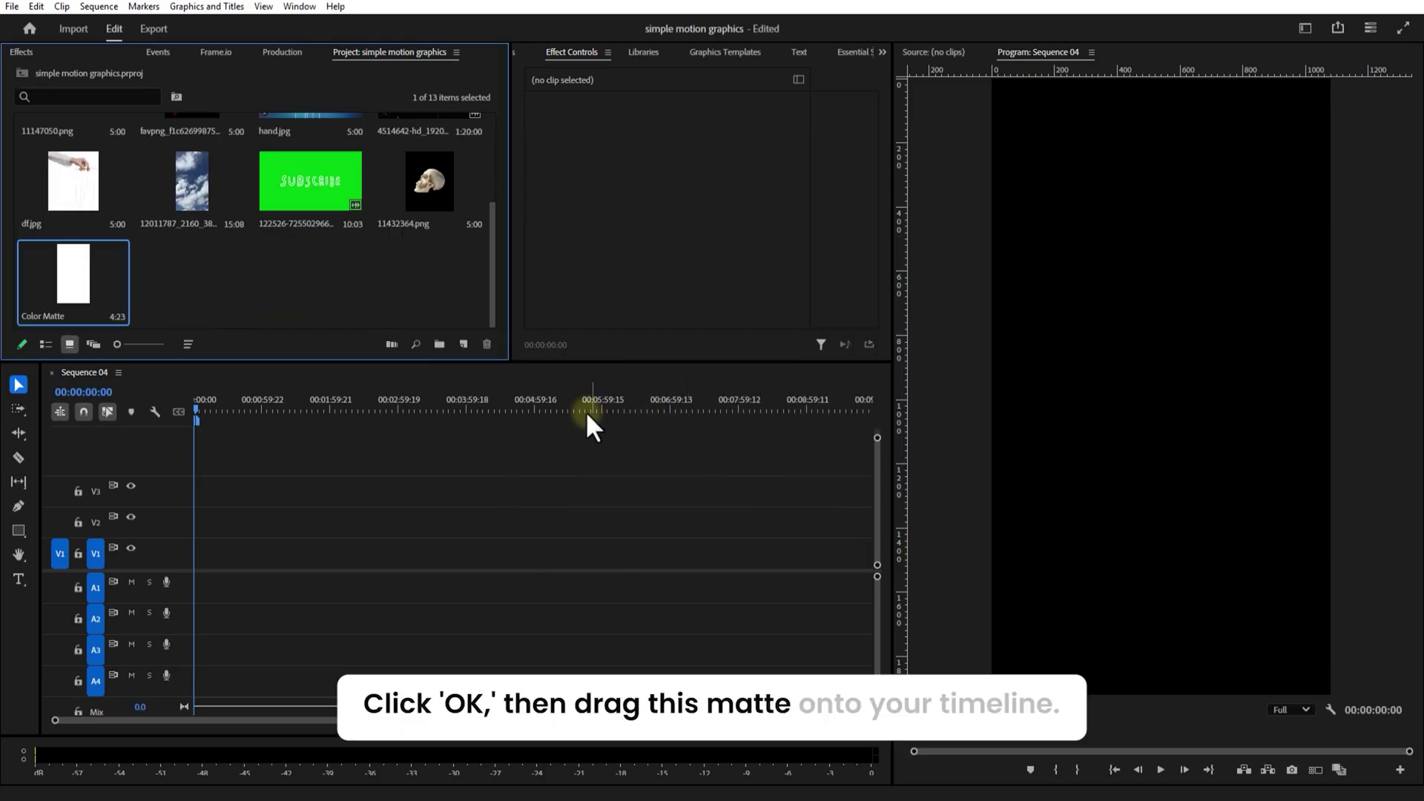
# Place the white color matte at the start of V1 and extend it to about 22 seconds
pyautogui.moveTo(247, 528); pyautogui.dragTo(188, 550)
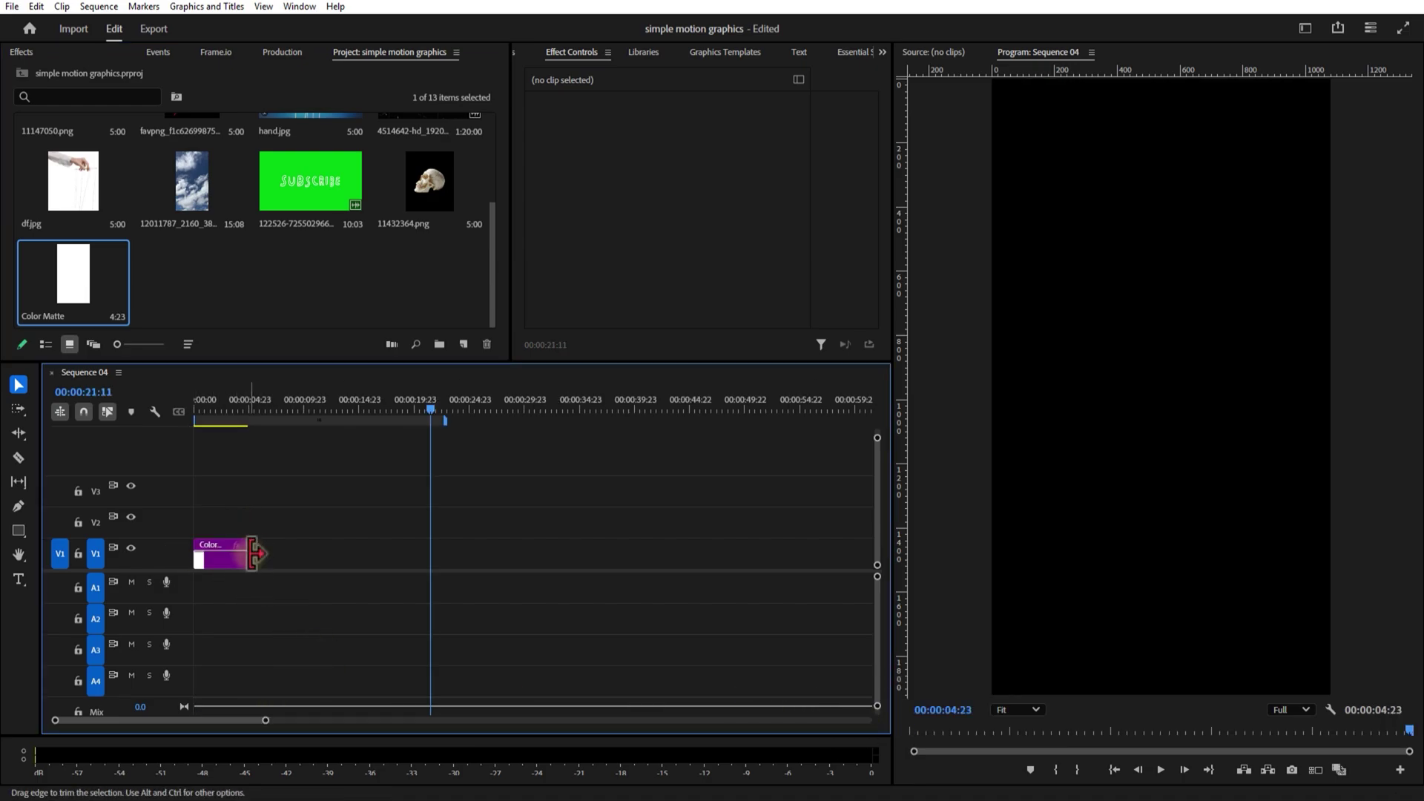
pyautogui.moveTo(253, 552); pyautogui.dragTo(440, 552)
# Add the grid overlay image on V2 above the matte, with rotation 90° and scale 28
pyautogui.scroll(3, 301, 170)
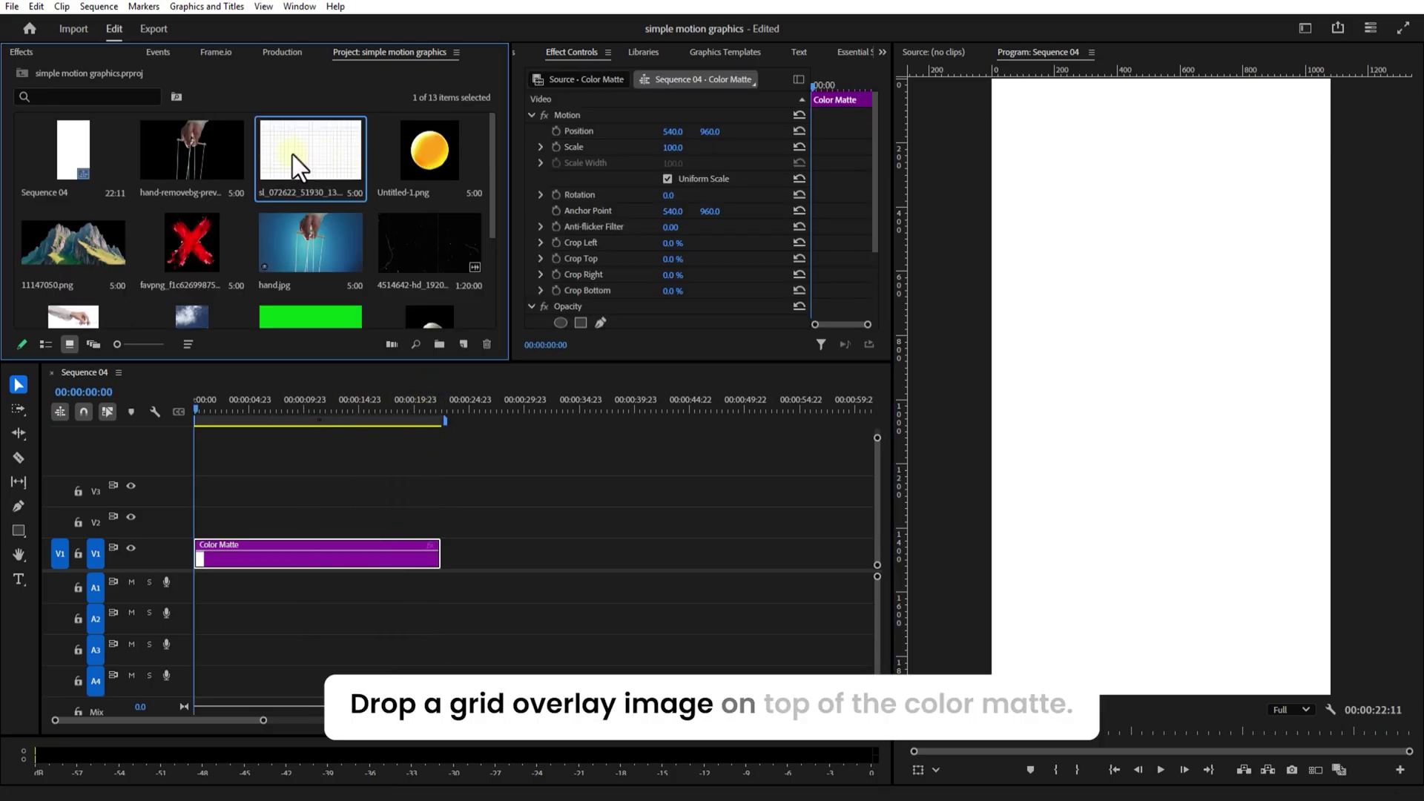
pyautogui.moveTo(293, 154); pyautogui.dragTo(440, 521)
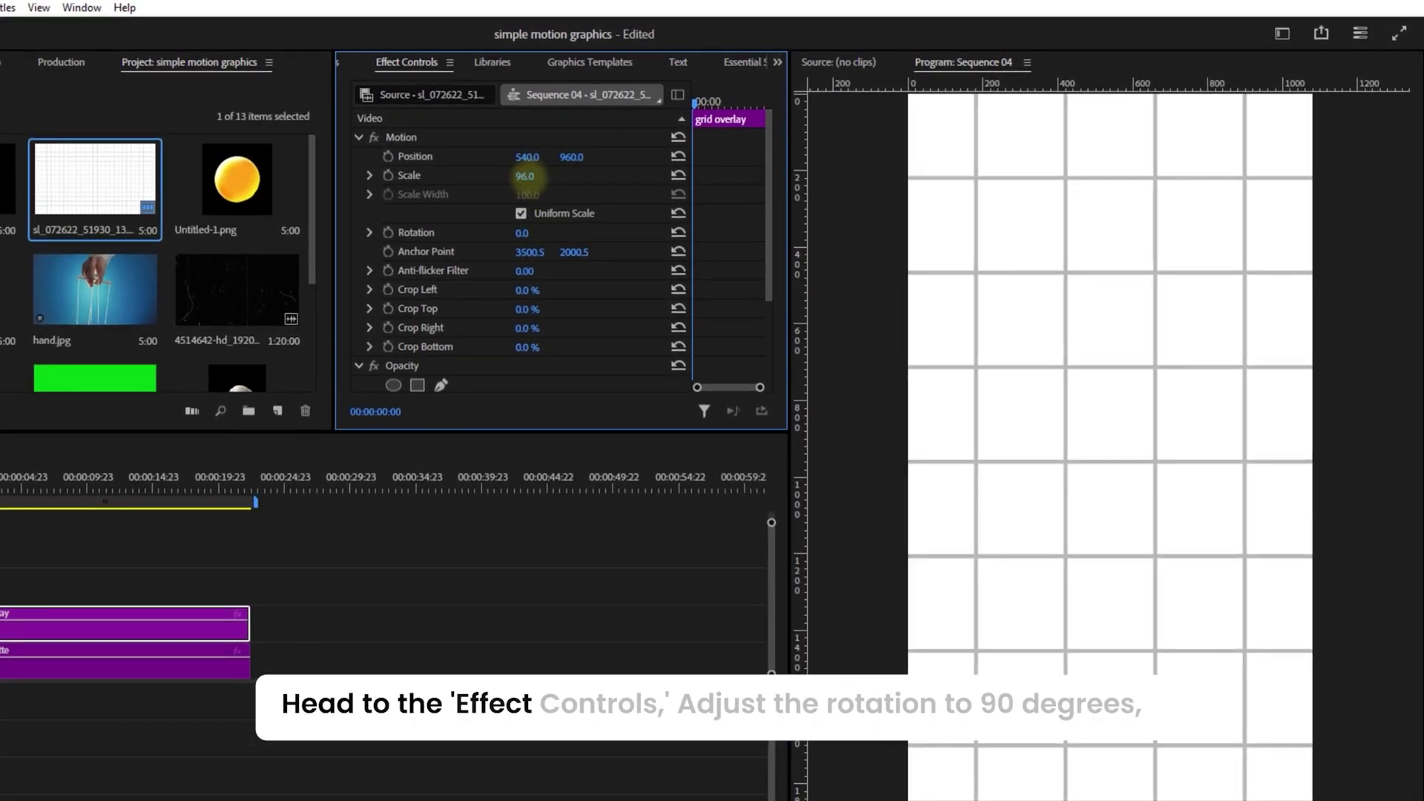
pyautogui.moveTo(512, 189); pyautogui.dragTo(597, 215)
pyautogui.moveTo(527, 178); pyautogui.dragTo(551, 181)
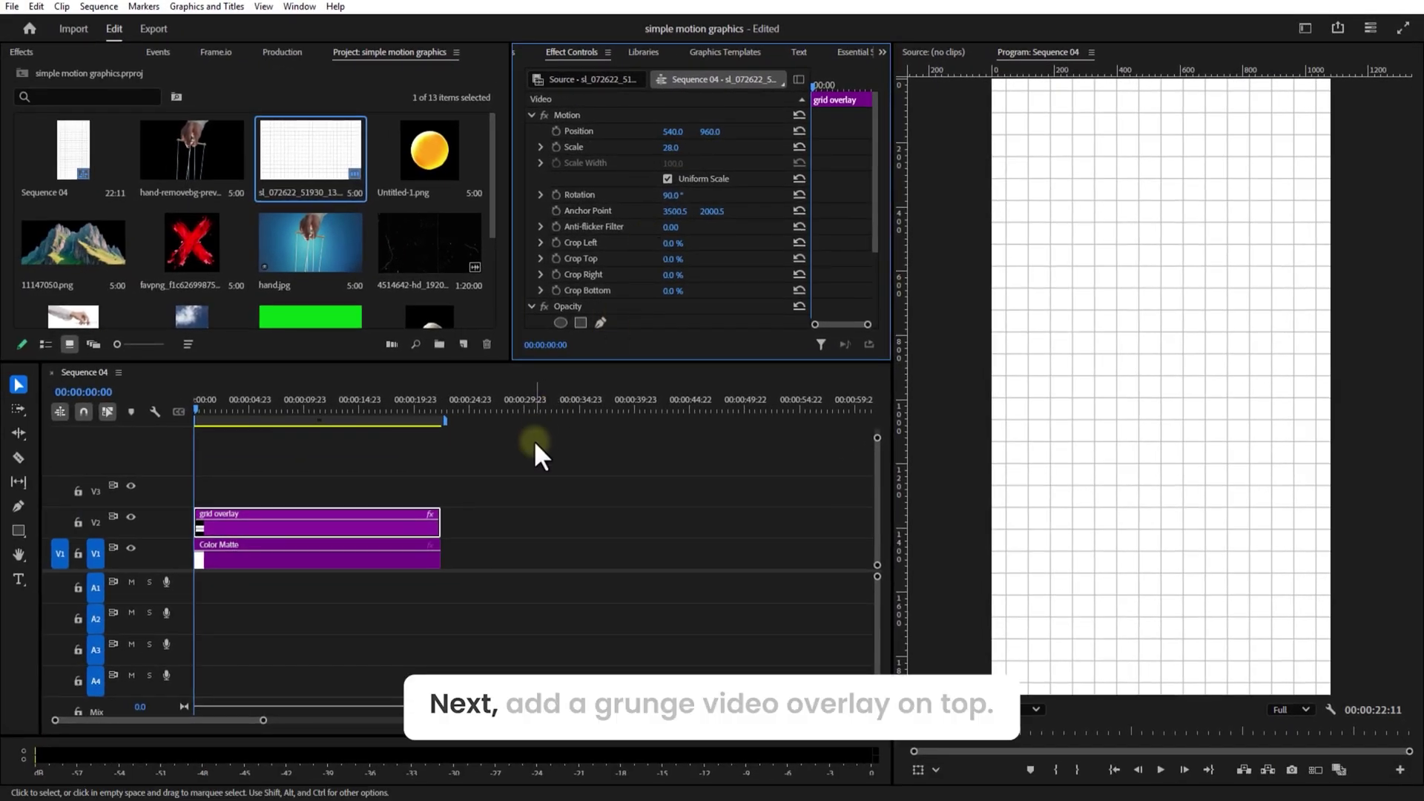
pyautogui.click(529, 495)
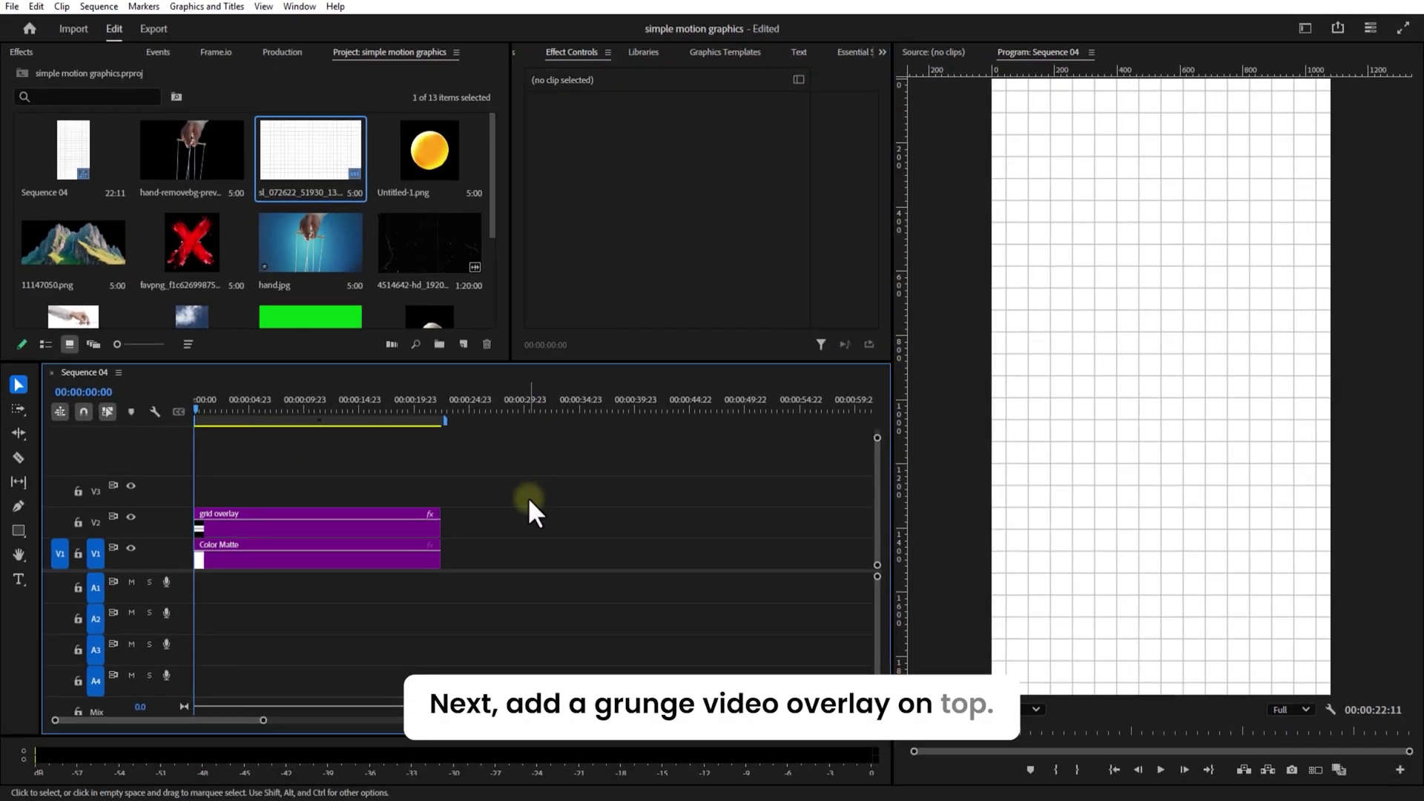
# Add the 4514642-hd grunge video on V3 from the sequence start, with rotation 90° and scale 101
pyautogui.moveTo(430, 244); pyautogui.dragTo(187, 509)
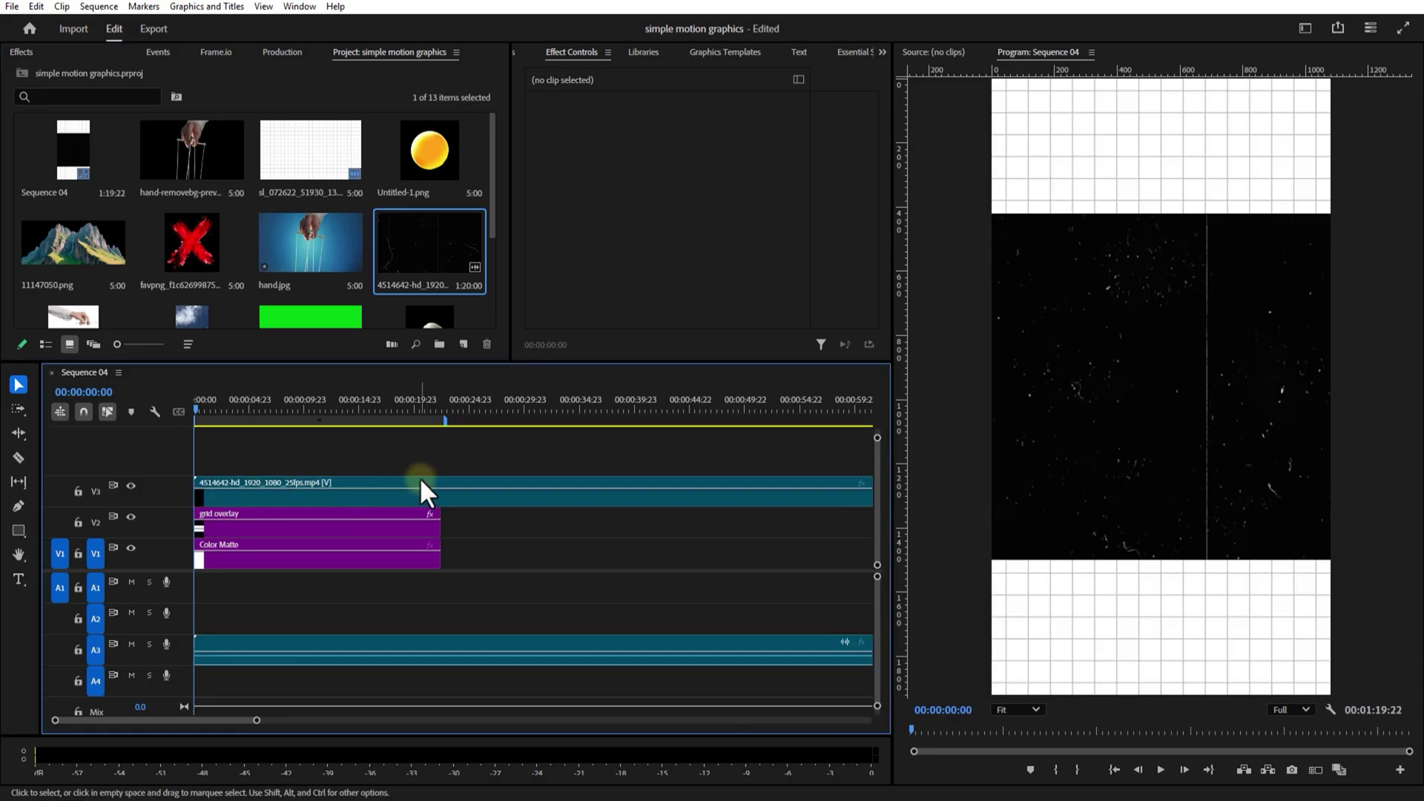
pyautogui.click(316, 490)
pyautogui.moveTo(677, 149); pyautogui.dragTo(660, 155)
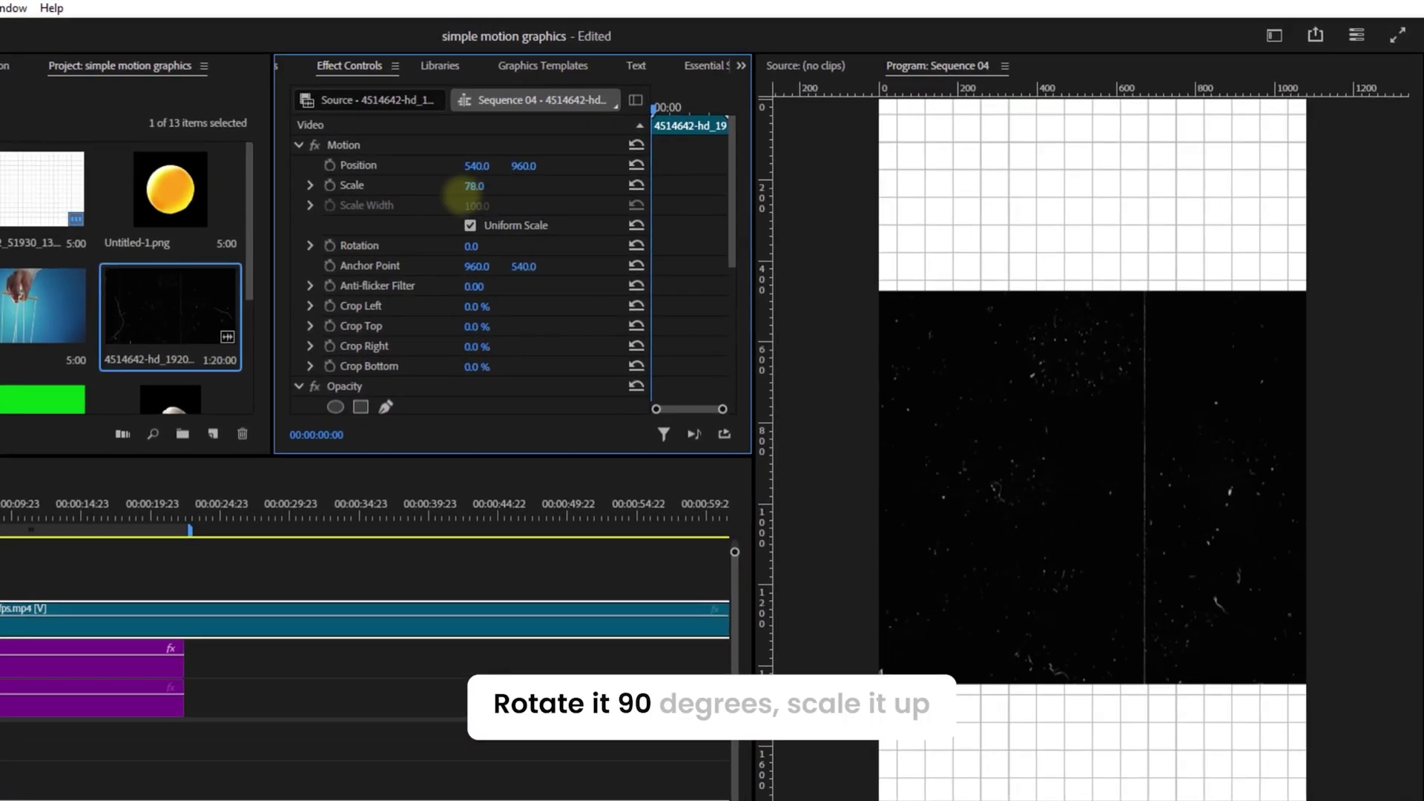
pyautogui.moveTo(463, 194); pyautogui.dragTo(559, 225)
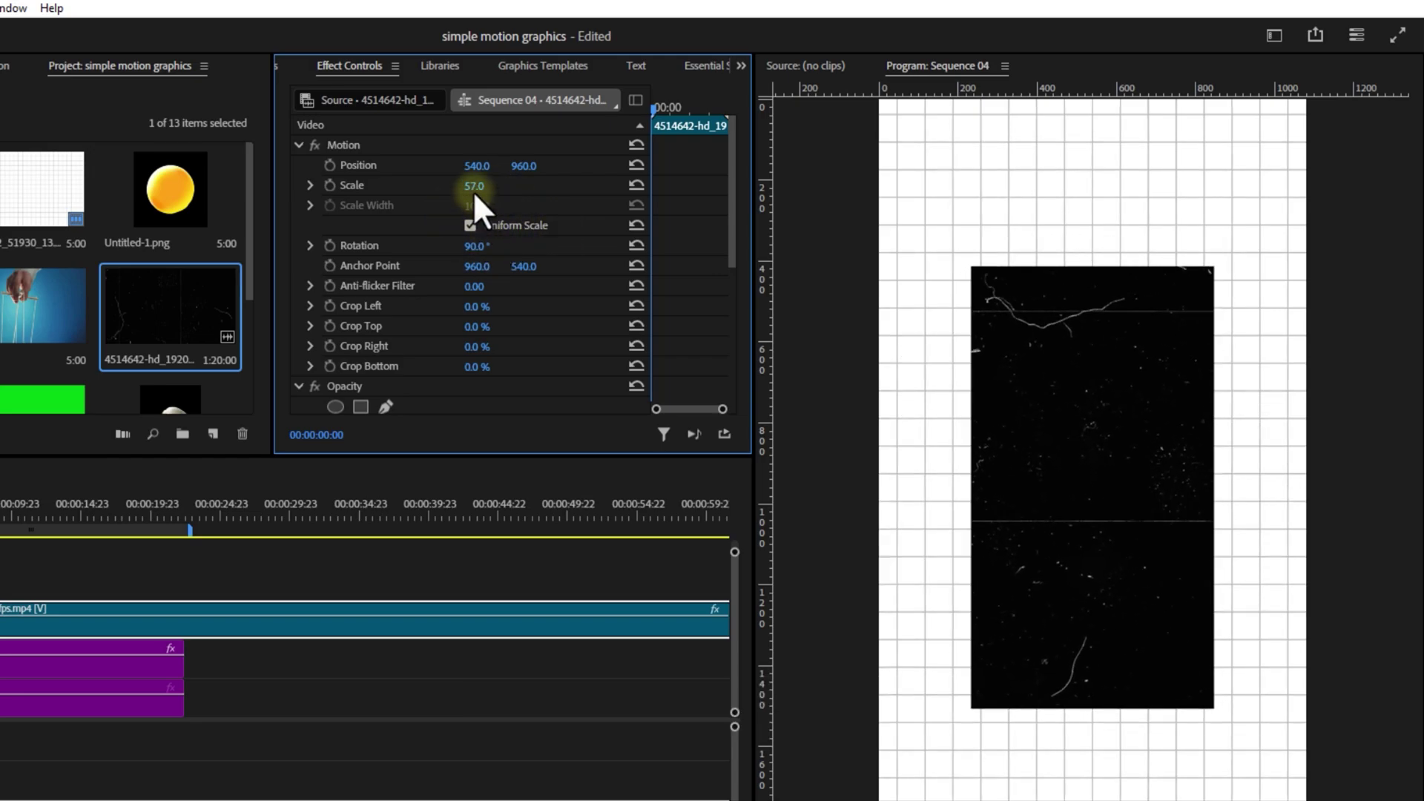
pyautogui.moveTo(474, 186); pyautogui.dragTo(518, 190)
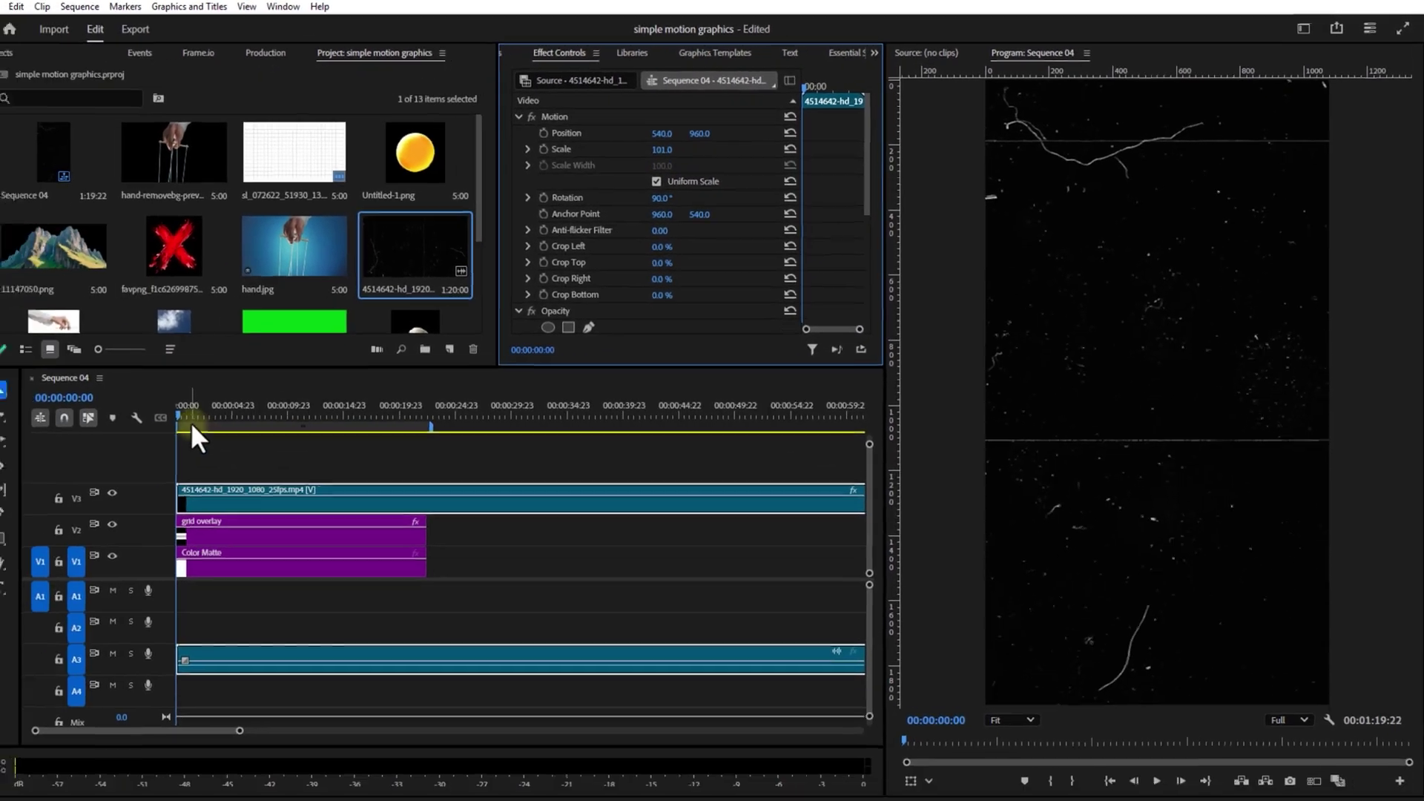
# Cut the grunge video at 00:00:22:09, near the end of the grid overlay, and delete the excess portion
pyautogui.moveTo(191, 421); pyautogui.dragTo(442, 424)
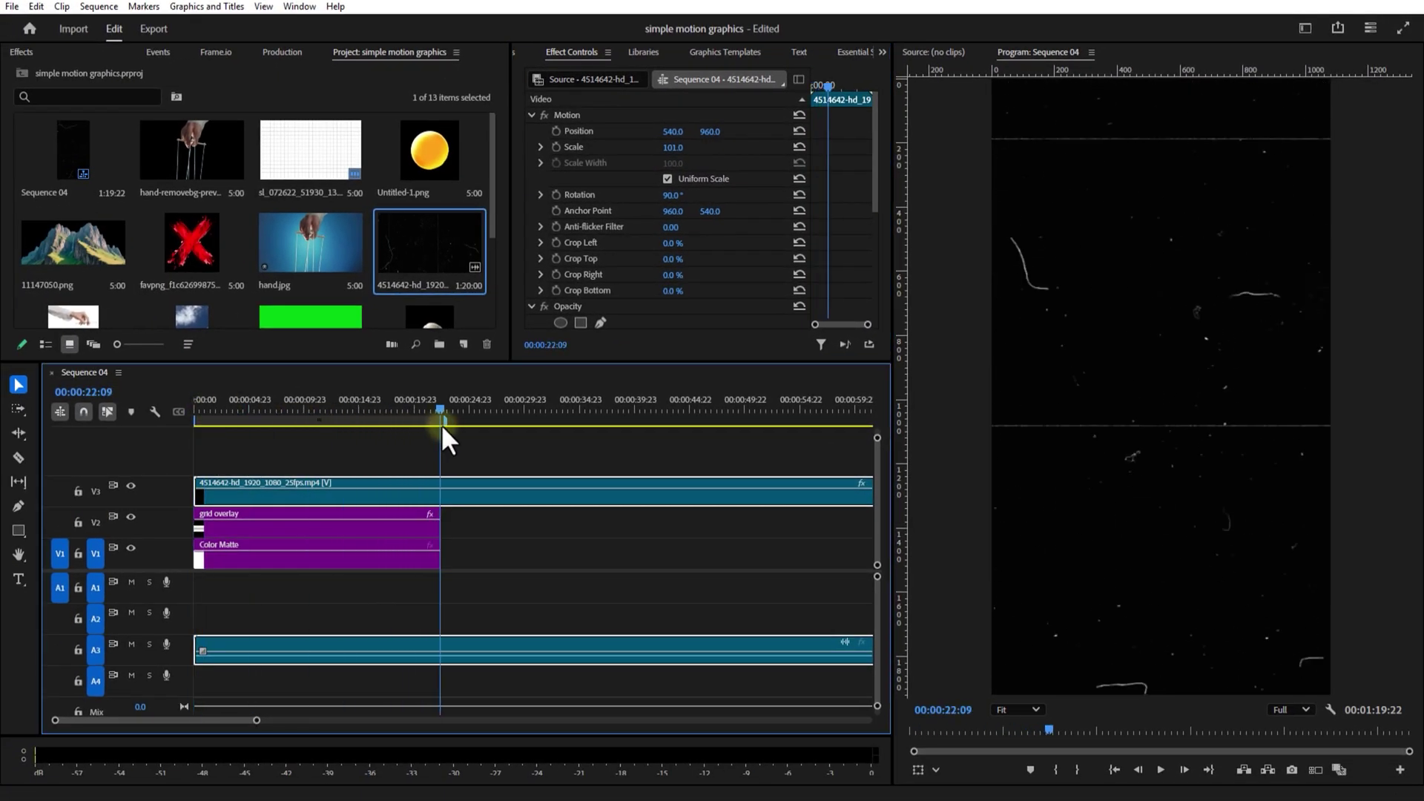
pyautogui.click(440, 493)
pyautogui.click(16, 387)
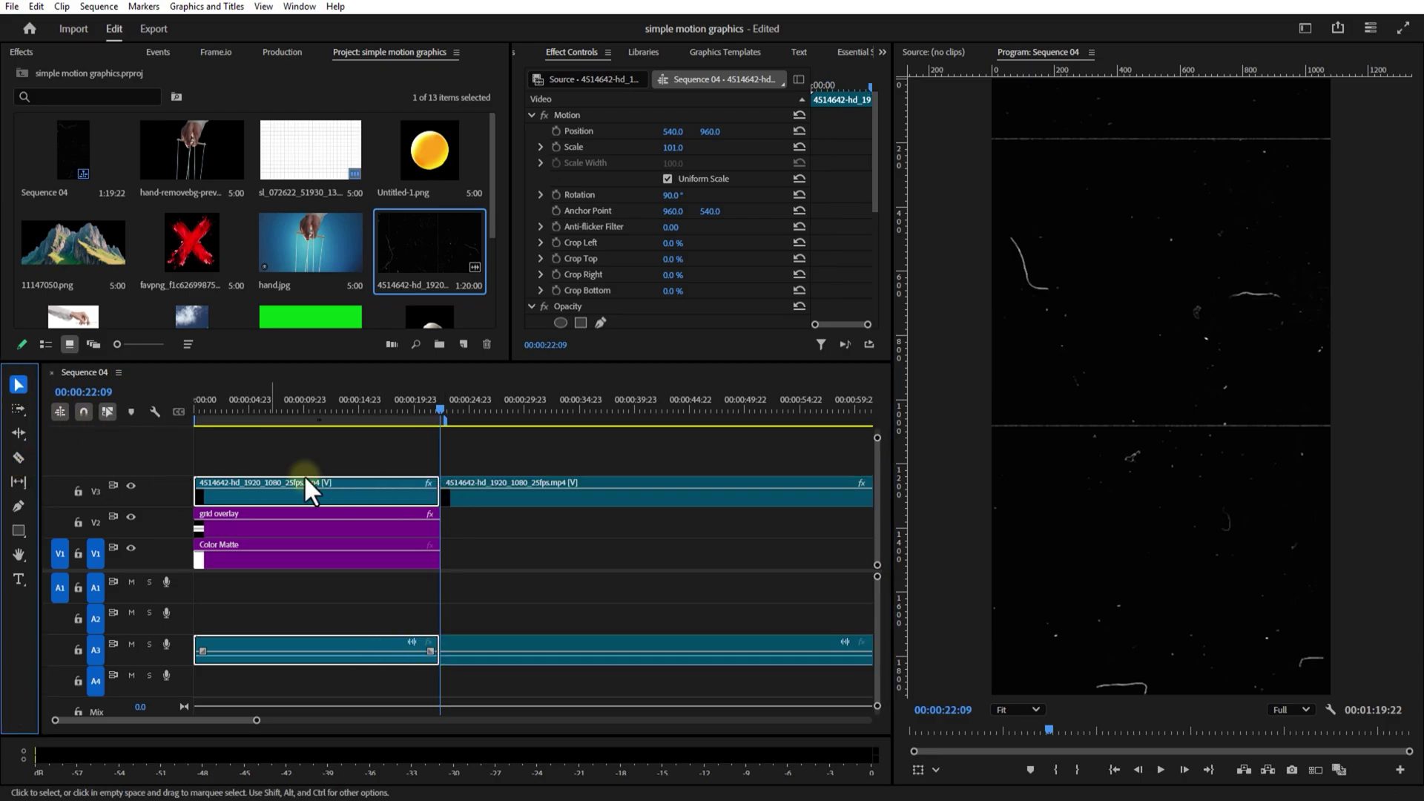
pyautogui.click(460, 491)
pyautogui.press('Delete')
# Unlink the grunge video from its audio and delete the audio clip
pyautogui.rightClick(373, 498)
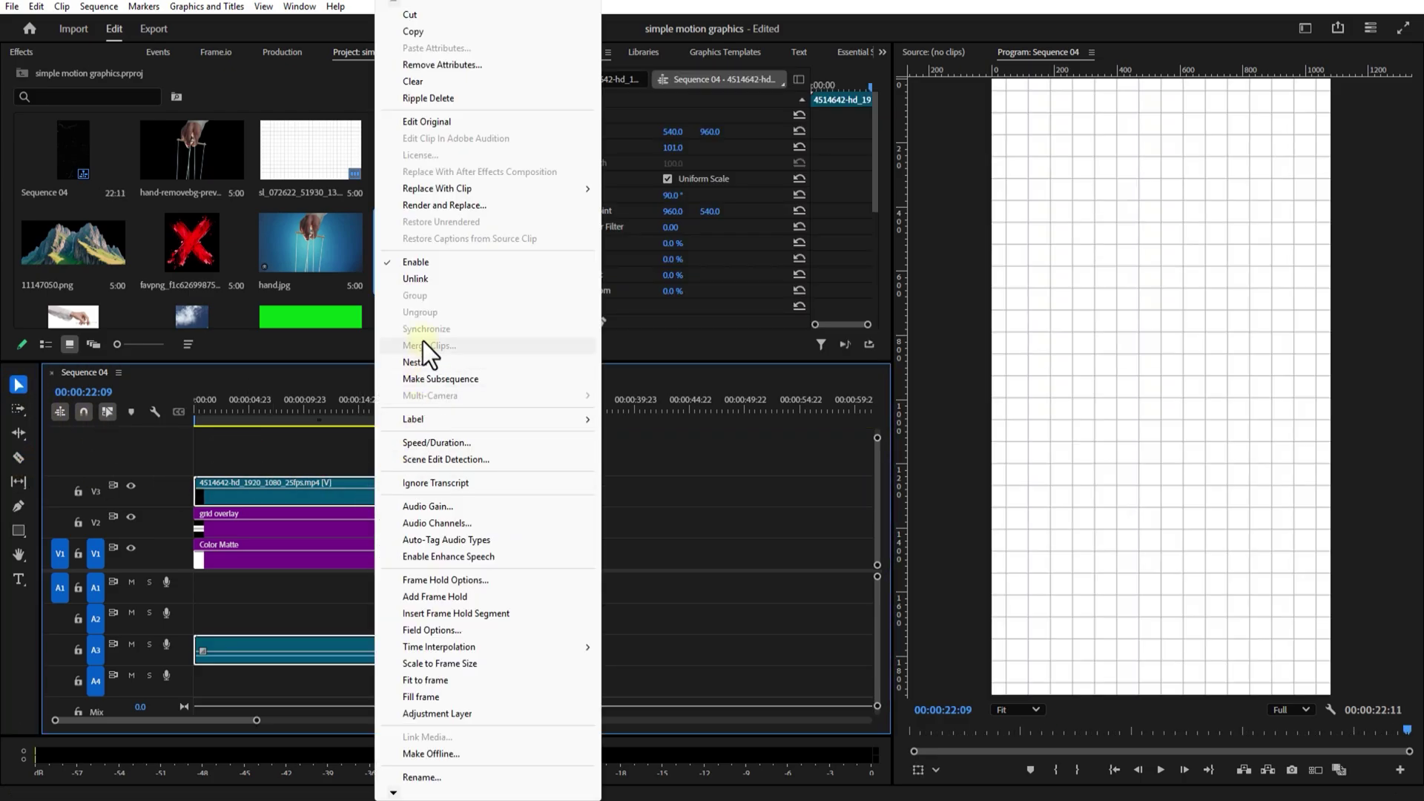
pyautogui.click(425, 280)
pyautogui.click(317, 651)
pyautogui.press('Delete')
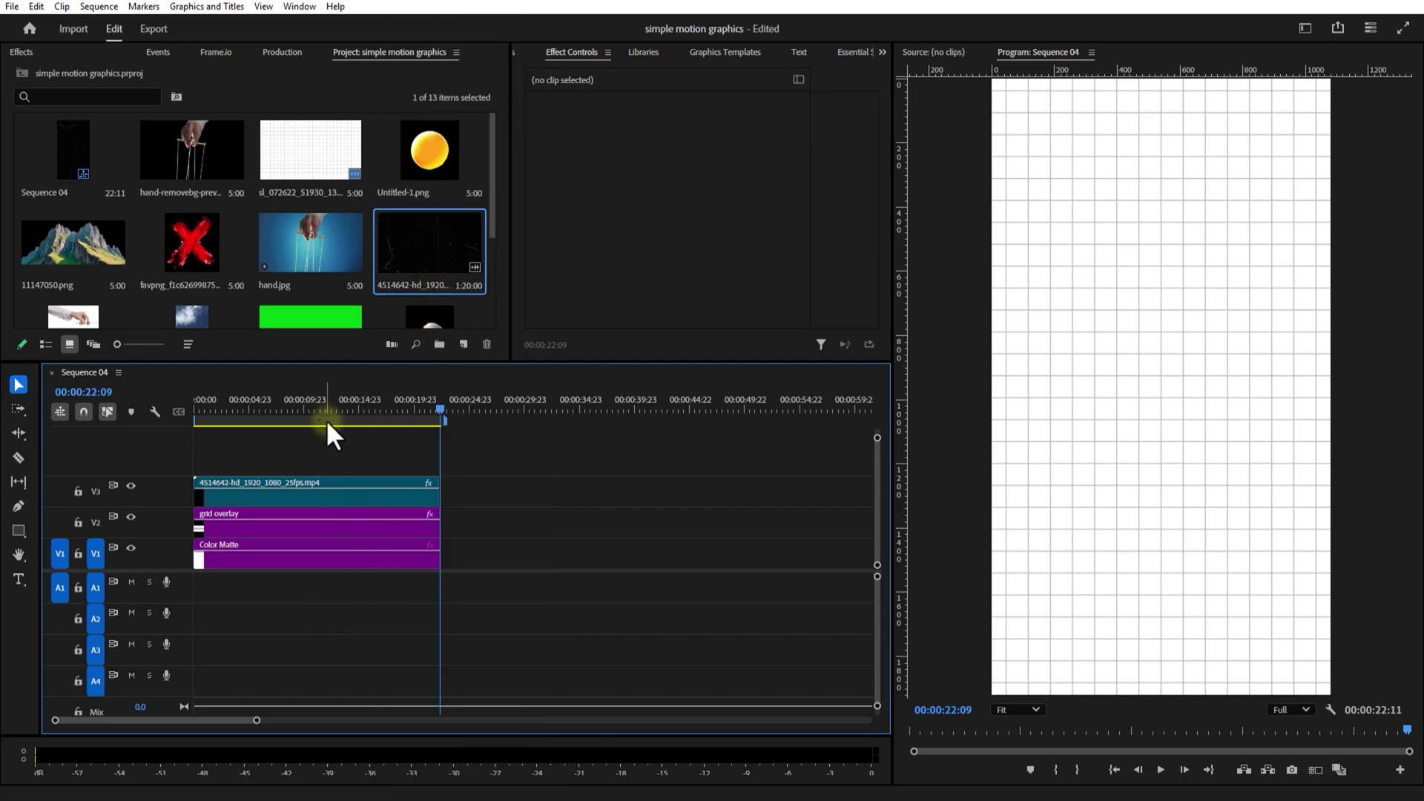
# Lower the opacity of the grunge video so the grid shows through, and play back the result
pyautogui.click(326, 415)
pyautogui.click(344, 496)
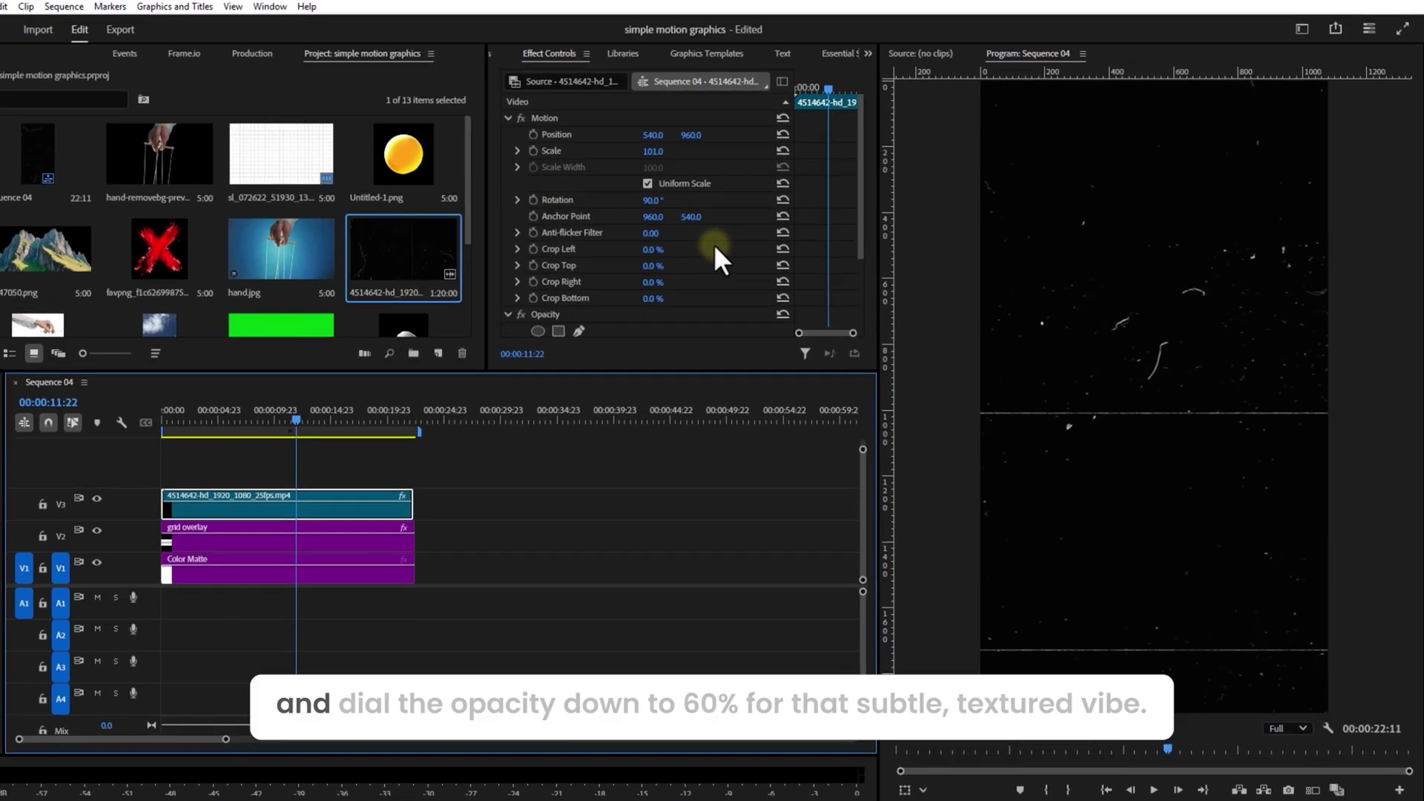
pyautogui.scroll(-3, 712, 245)
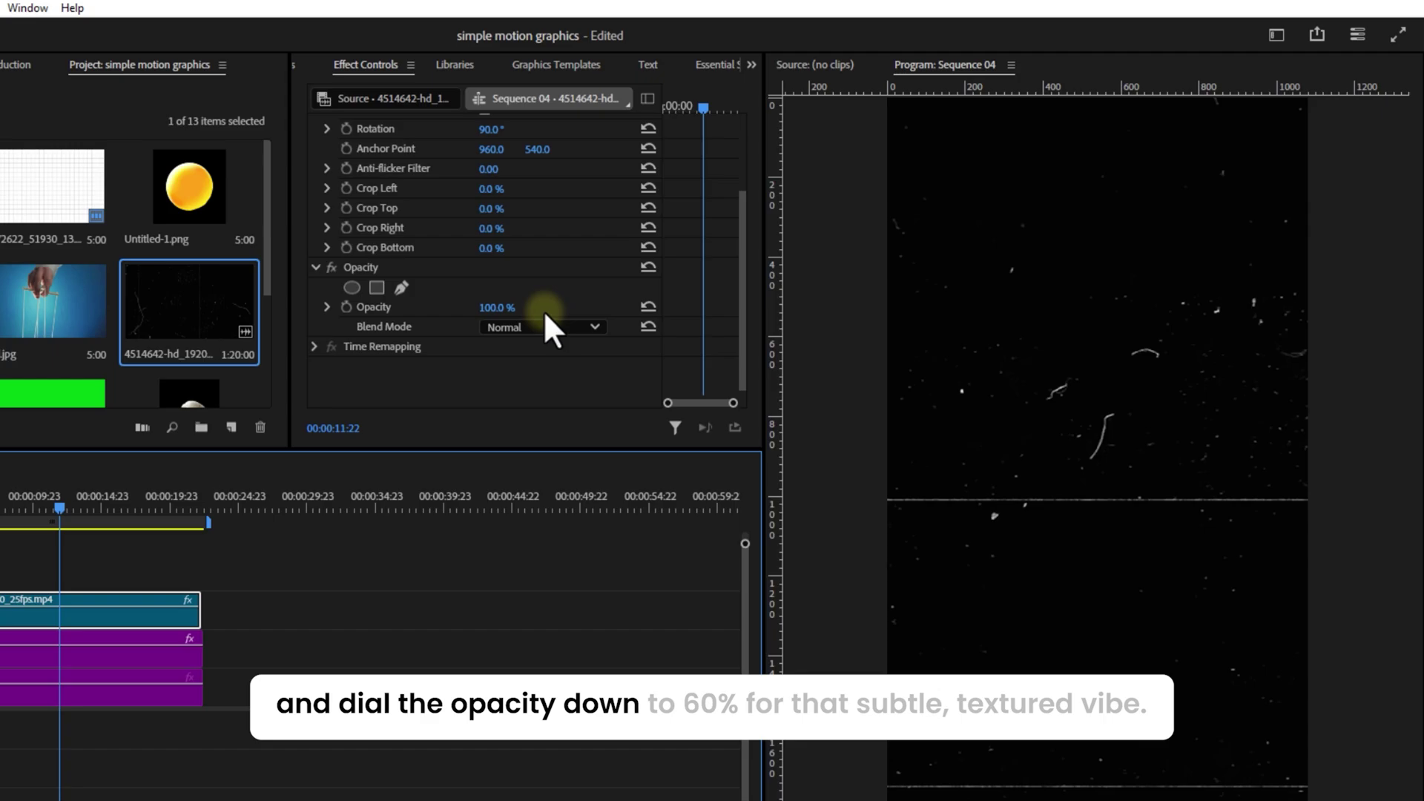
pyautogui.moveTo(496, 307); pyautogui.dragTo(465, 320)
pyautogui.moveTo(63, 511); pyautogui.dragTo(206, 429)
pyautogui.click(1161, 768)
# Nest the grunge video, grid overlay and color matte clips into a sequence named "background"
pyautogui.click(510, 484)
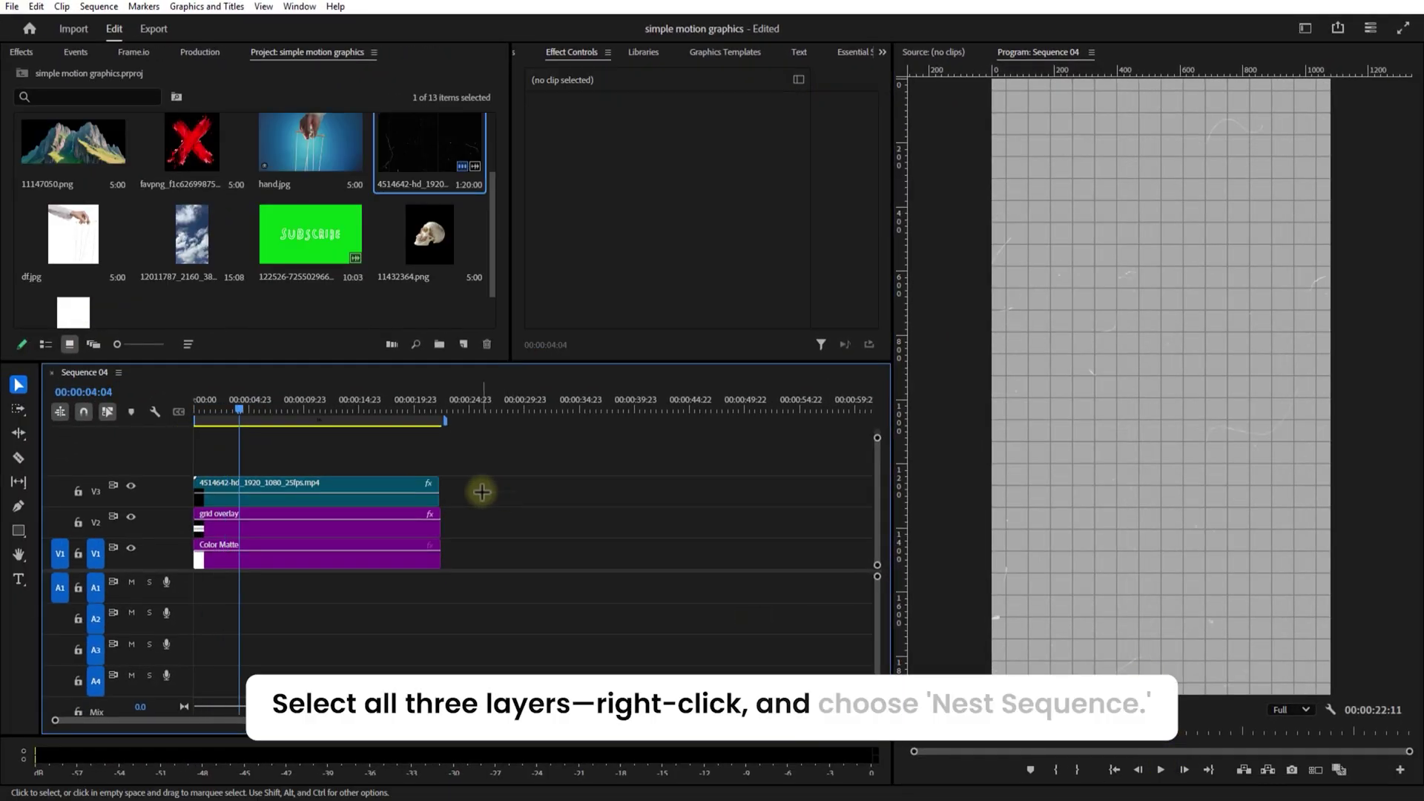
pyautogui.moveTo(517, 492); pyautogui.dragTo(345, 569)
pyautogui.rightClick(344, 565)
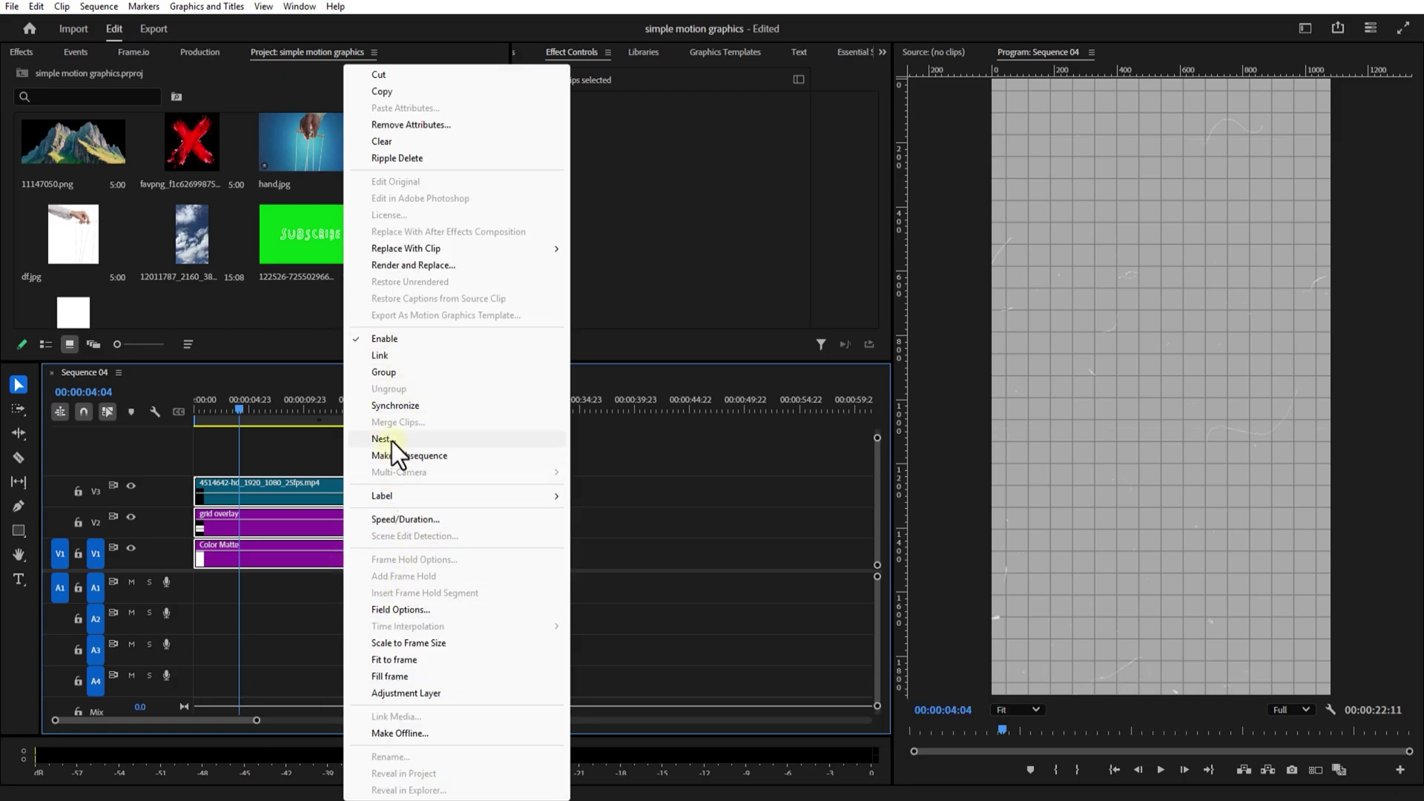
pyautogui.click(392, 442)
pyautogui.write('background')
pyautogui.click(739, 415)
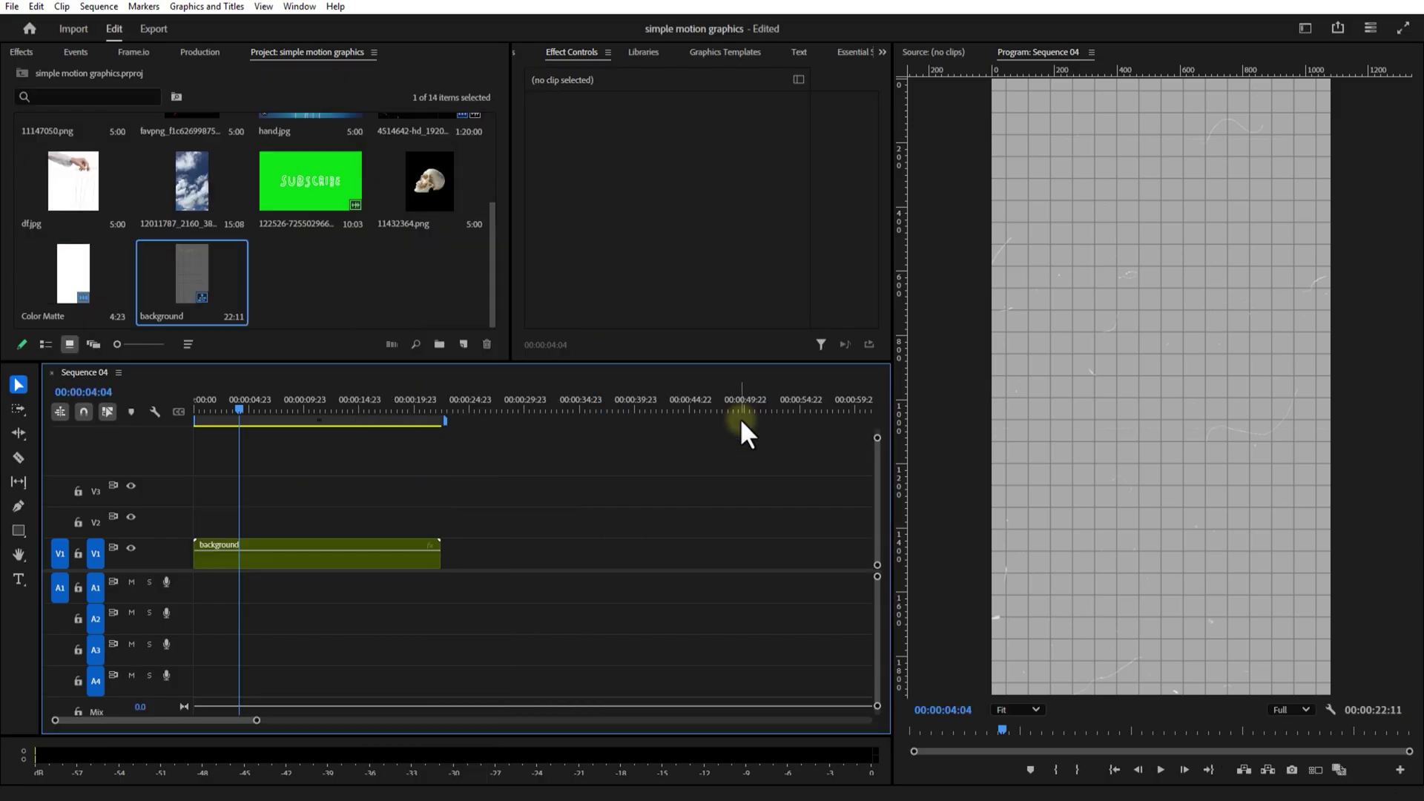
# Place the mountain image 11147050.png on V2 at the sequence start and set its scale to 53
pyautogui.click(286, 556)
pyautogui.moveTo(242, 408); pyautogui.dragTo(181, 434)
pyautogui.scroll(2, 403, 258)
pyautogui.moveTo(60, 245); pyautogui.dragTo(273, 526)
pyautogui.moveTo(673, 147); pyautogui.dragTo(633, 167)
pyautogui.moveTo(710, 131); pyautogui.dragTo(1140, 138)
pyautogui.moveTo(672, 147); pyautogui.dragTo(689, 147)
# Keyframe the mountain's position at the first frame with a vertical value of 2413, below the visible frame
pyautogui.moveTo(710, 132); pyautogui.dragTo(479, 145)
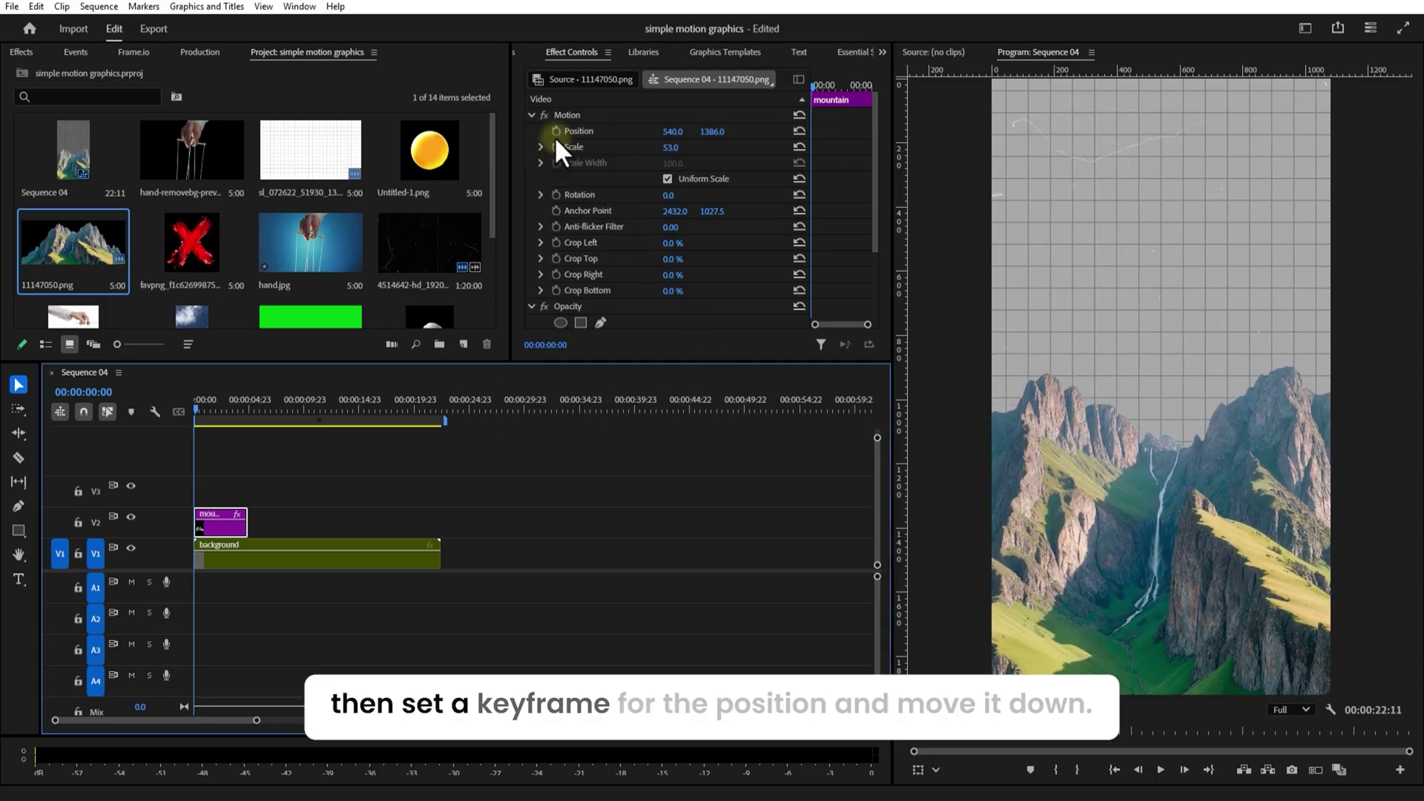
pyautogui.click(556, 131)
pyautogui.moveTo(723, 131); pyautogui.dragTo(1408, 104)
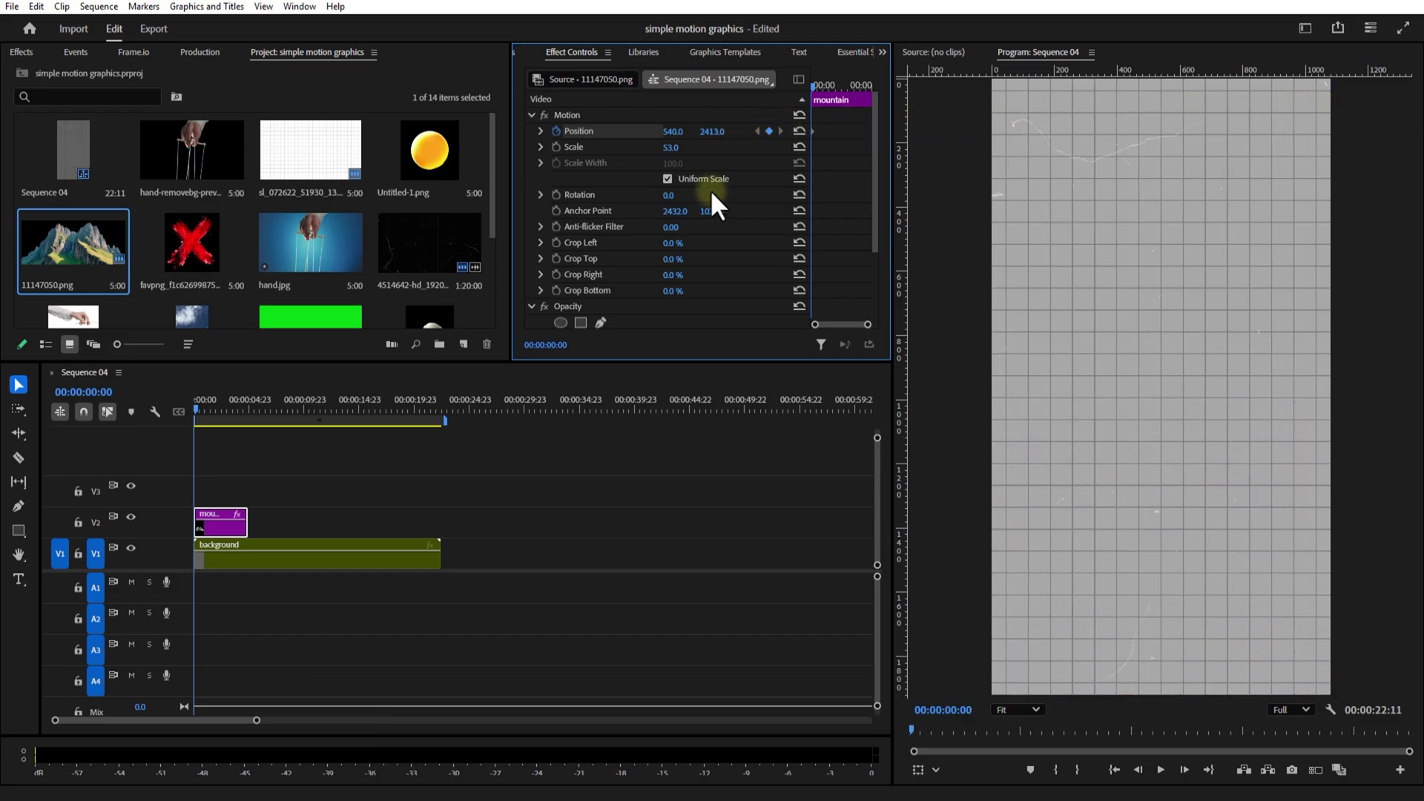
# Add a second position keyframe for the mountain at 00:00:00:22 with a vertical value of 1401
pyautogui.click(1160, 765)
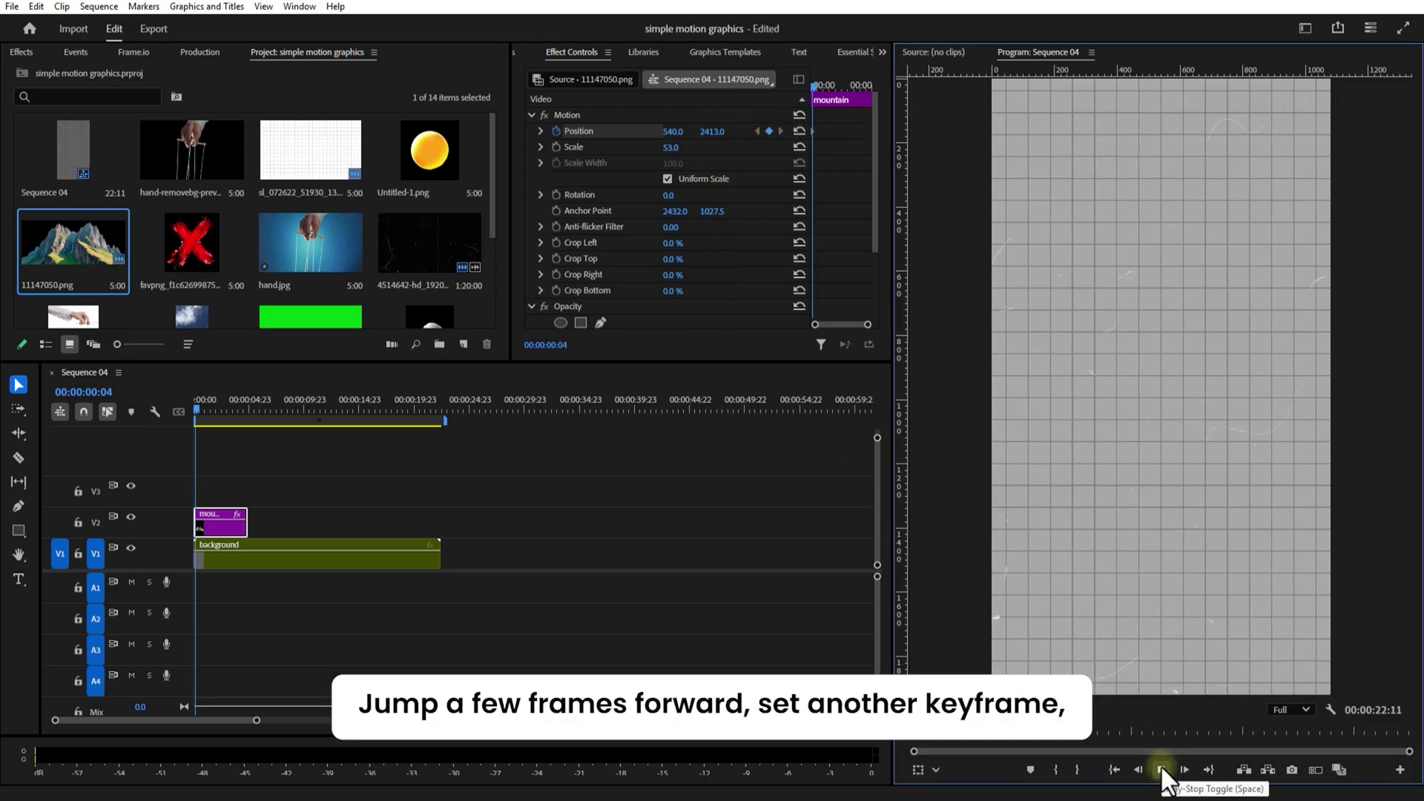
pyautogui.click(1161, 766)
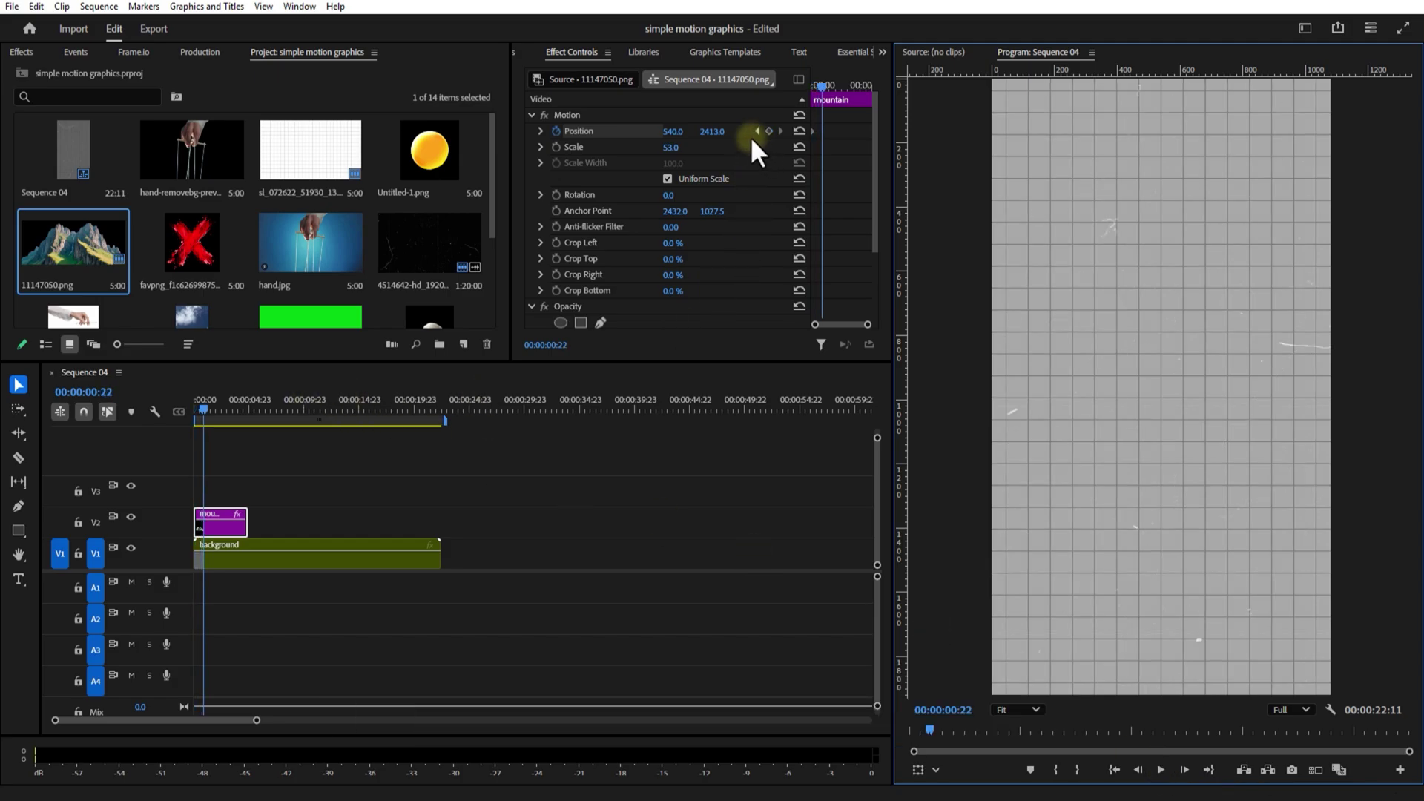
pyautogui.moveTo(744, 139); pyautogui.dragTo(686, 146)
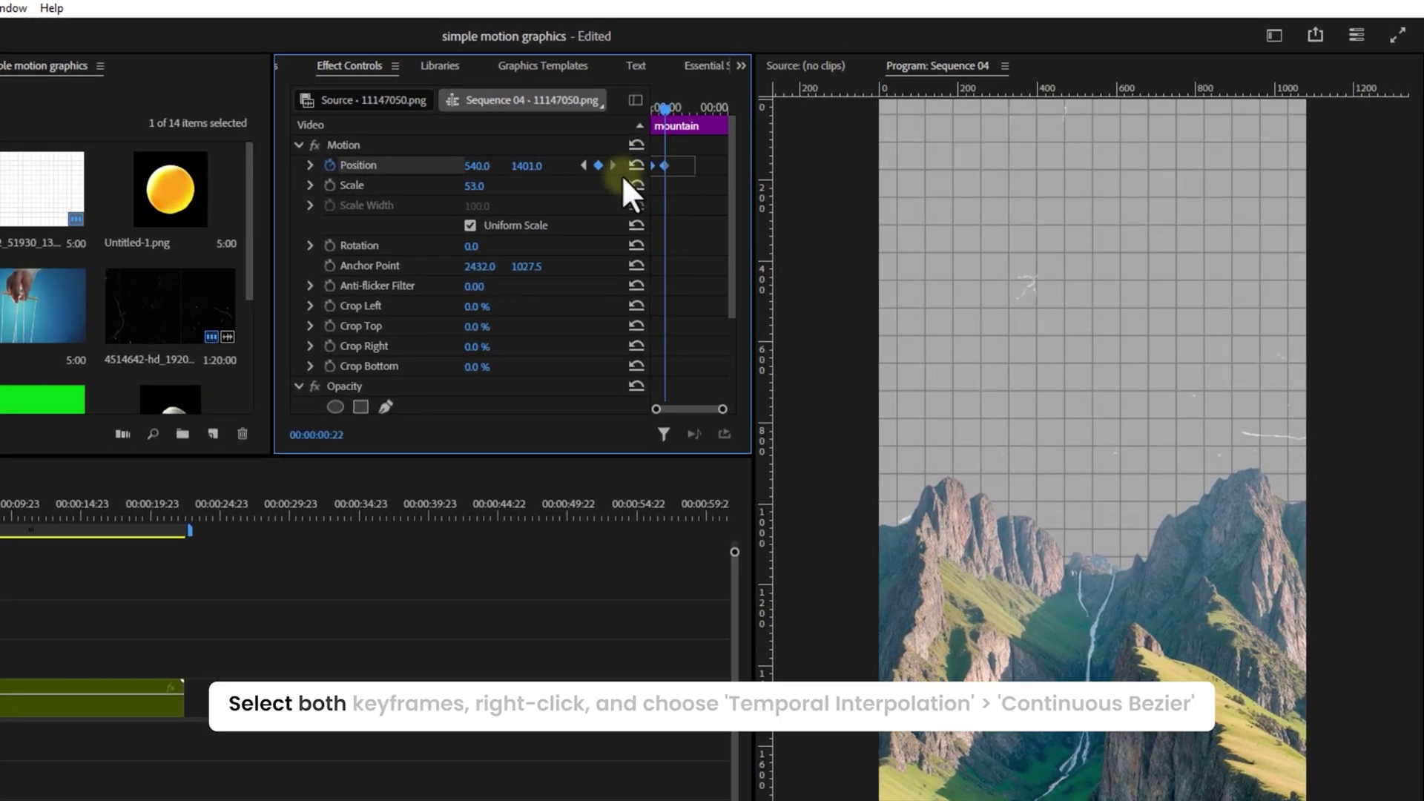
# Set the temporal interpolation of both mountain position keyframes to Continuous Bezier
pyautogui.rightClick(665, 165)
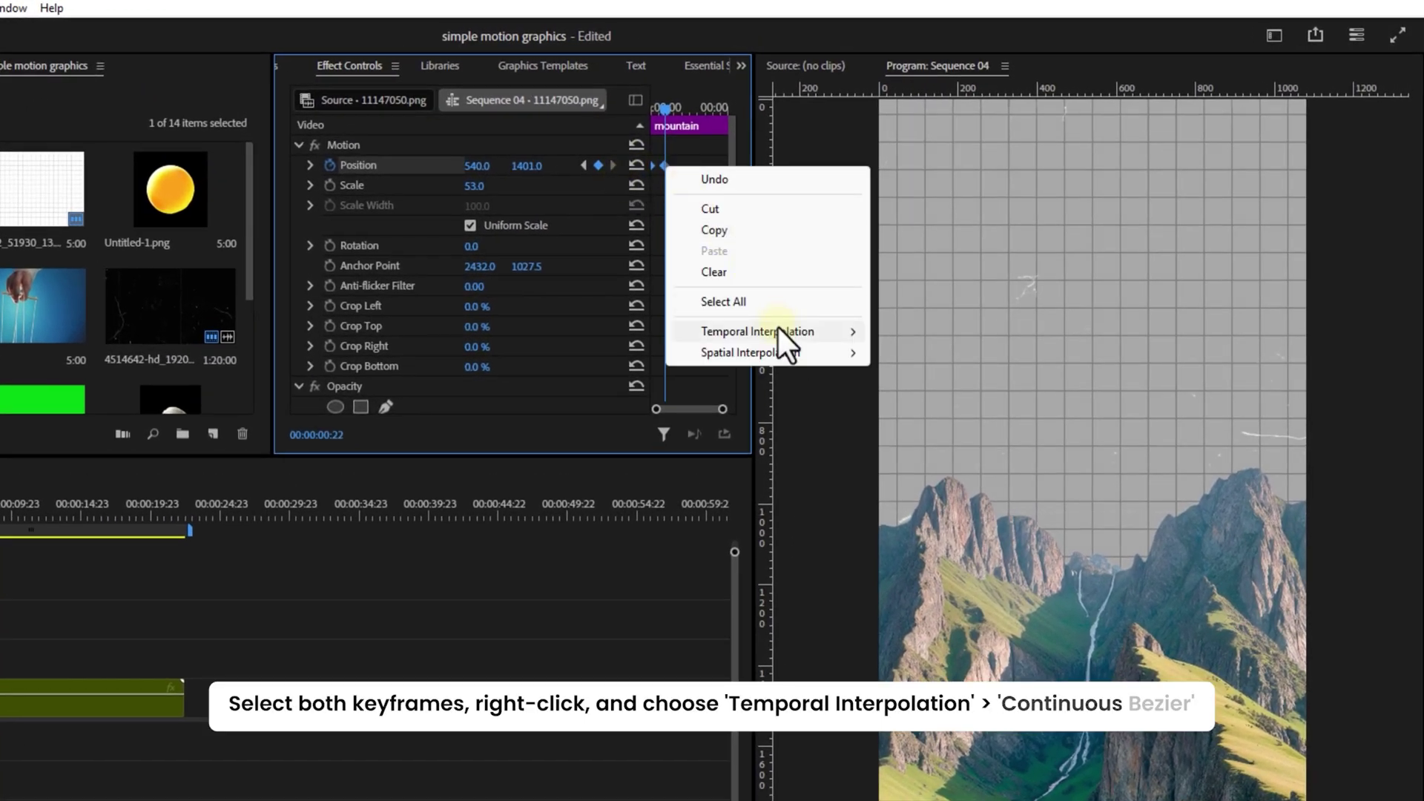
pyautogui.moveTo(777, 331)
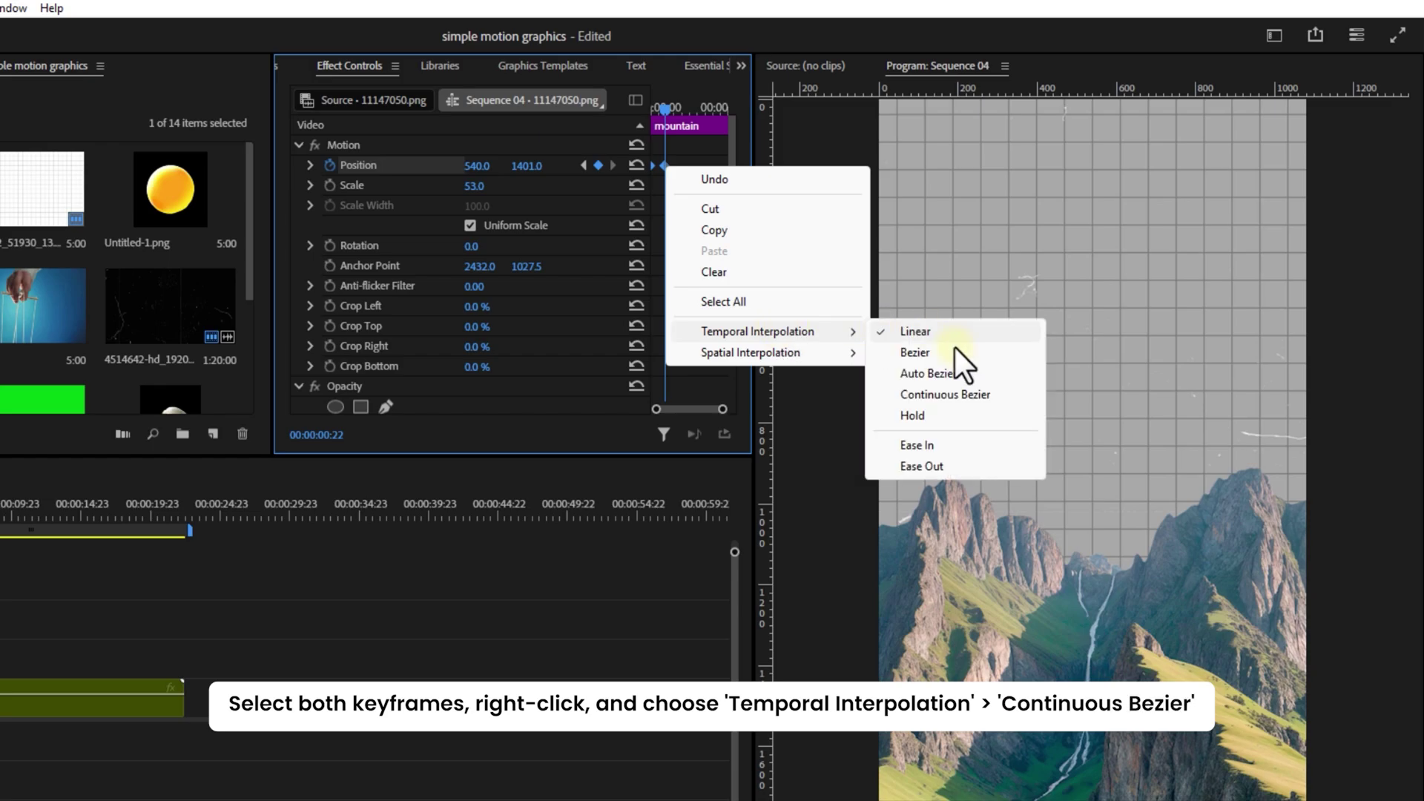
pyautogui.click(964, 394)
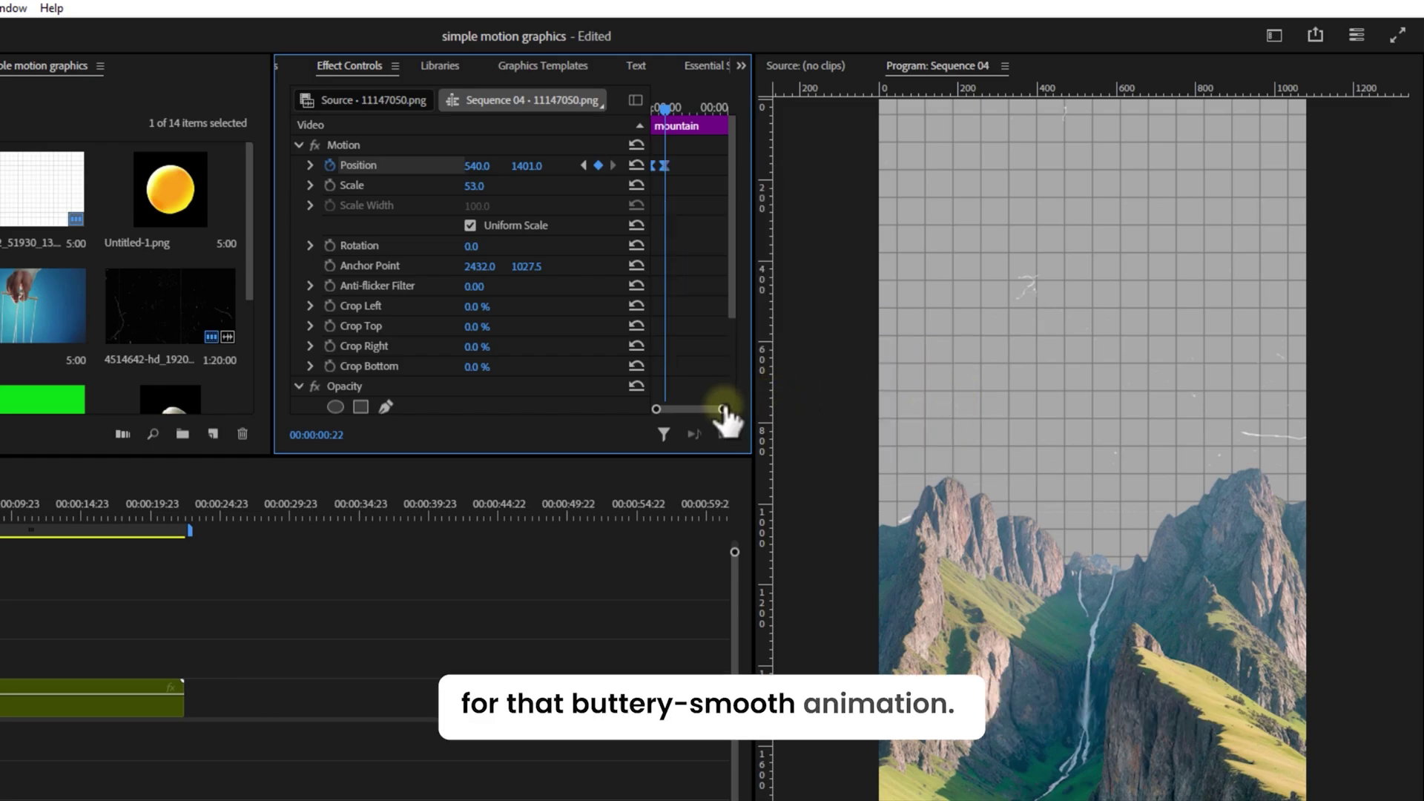
# Reshape the mountain's position velocity curve for a fast start and a gradual stop, and preview the animation
pyautogui.moveTo(724, 410); pyautogui.dragTo(709, 410)
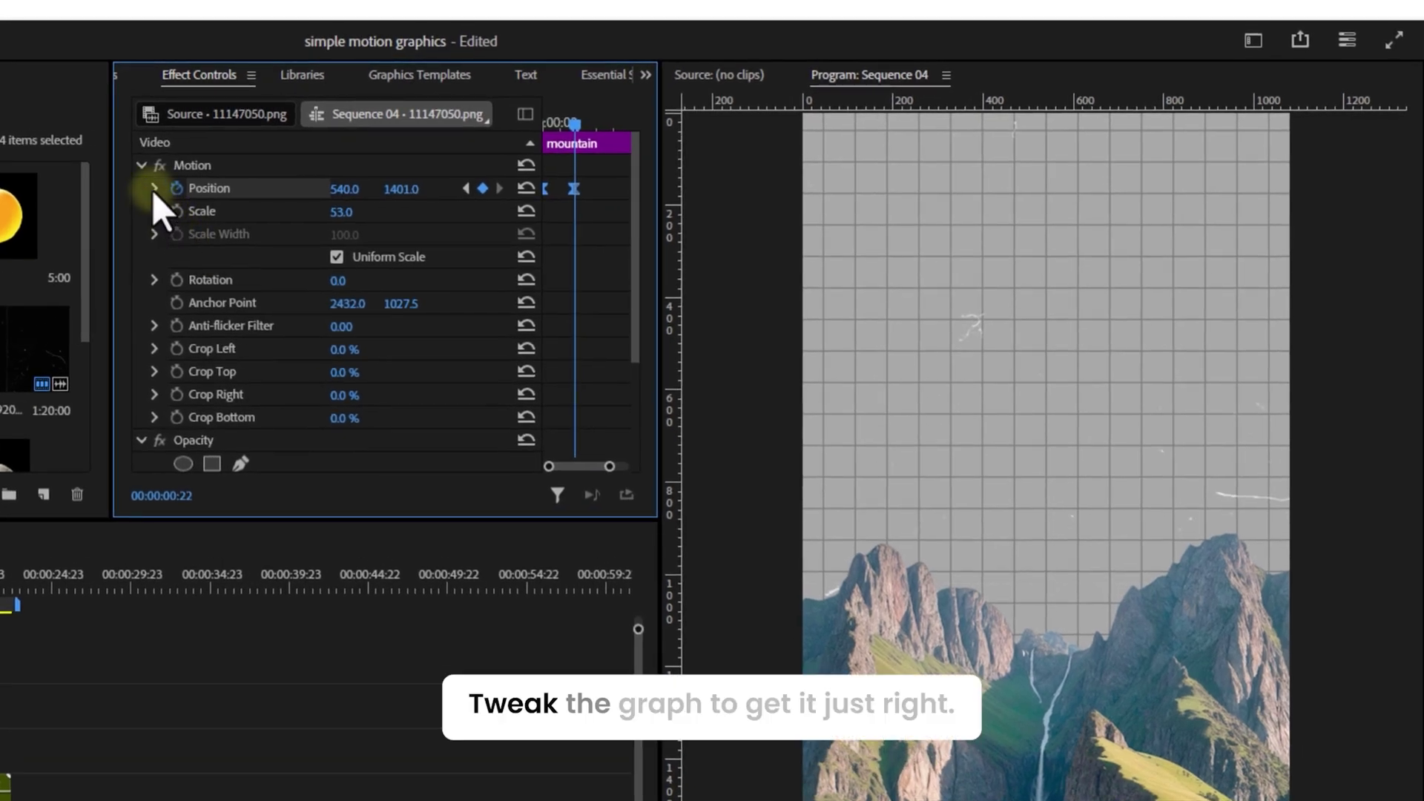
pyautogui.click(153, 190)
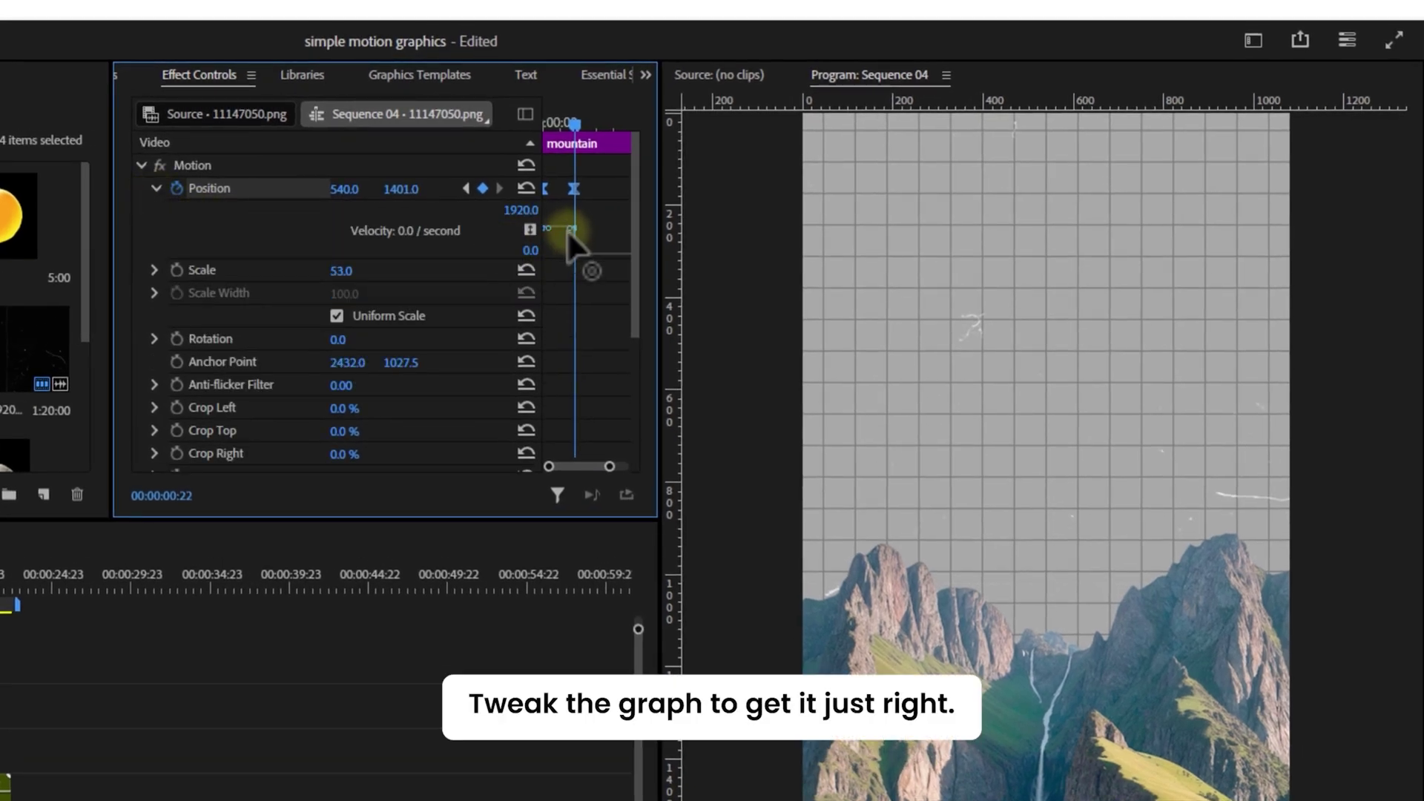
pyautogui.moveTo(567, 231); pyautogui.dragTo(546, 260)
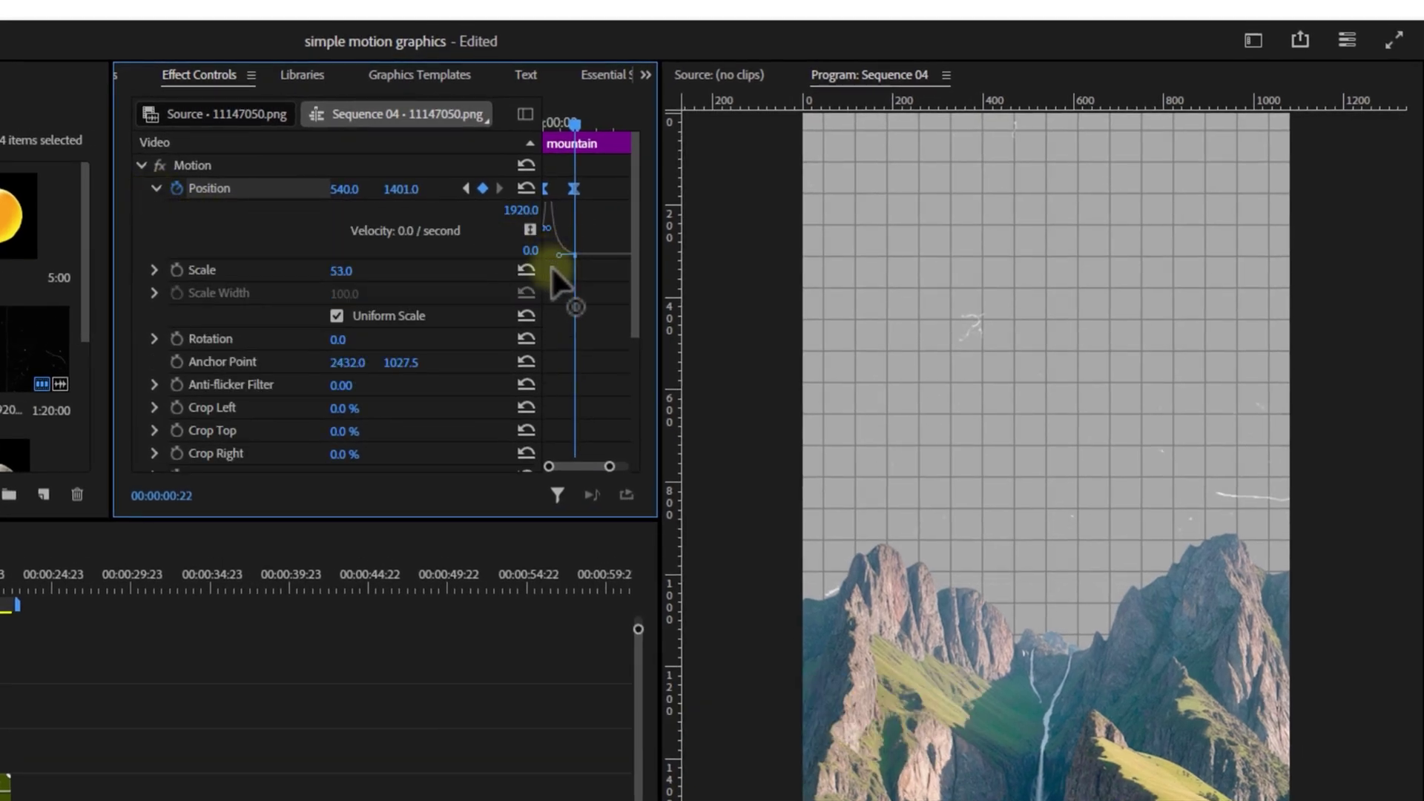
pyautogui.moveTo(575, 125); pyautogui.dragTo(614, 119)
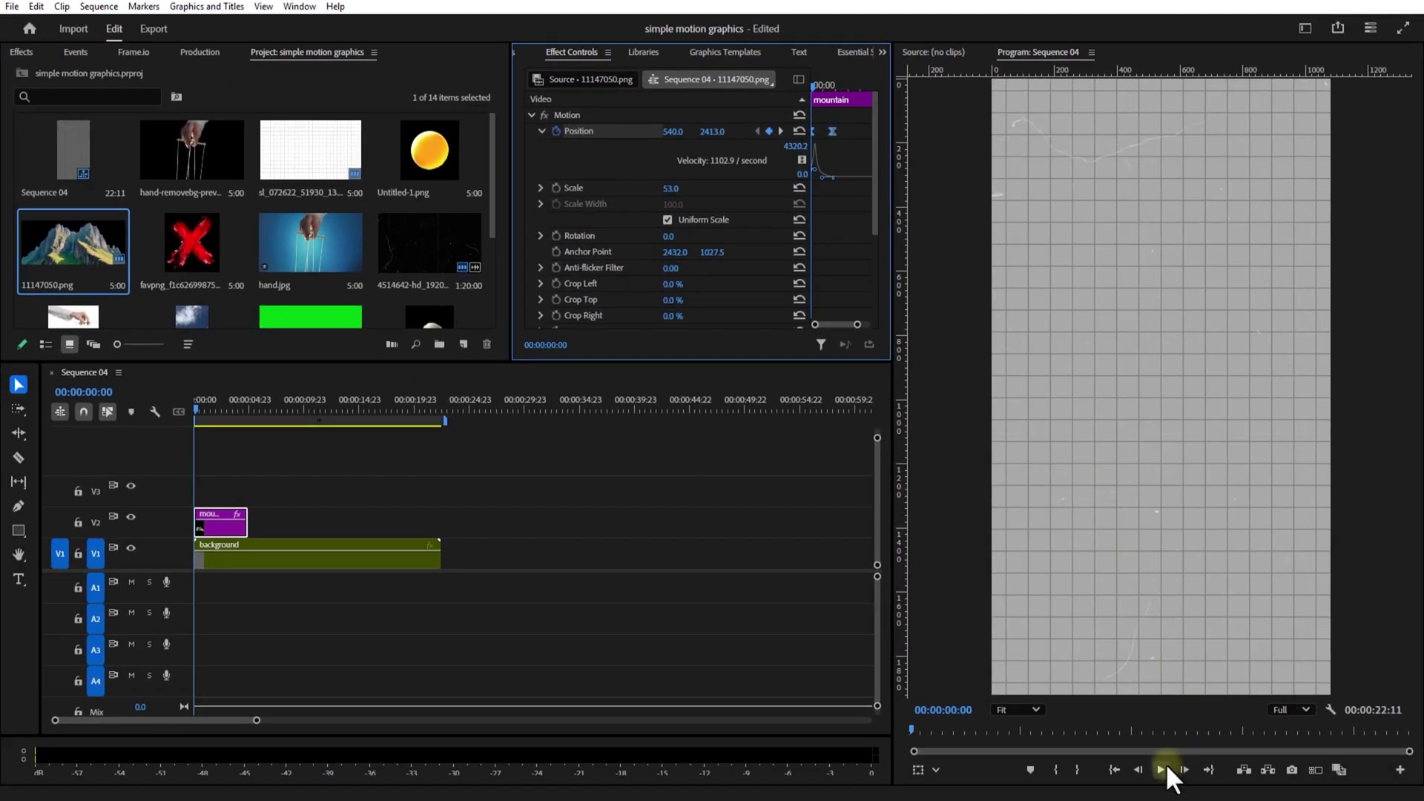
pyautogui.click(1165, 764)
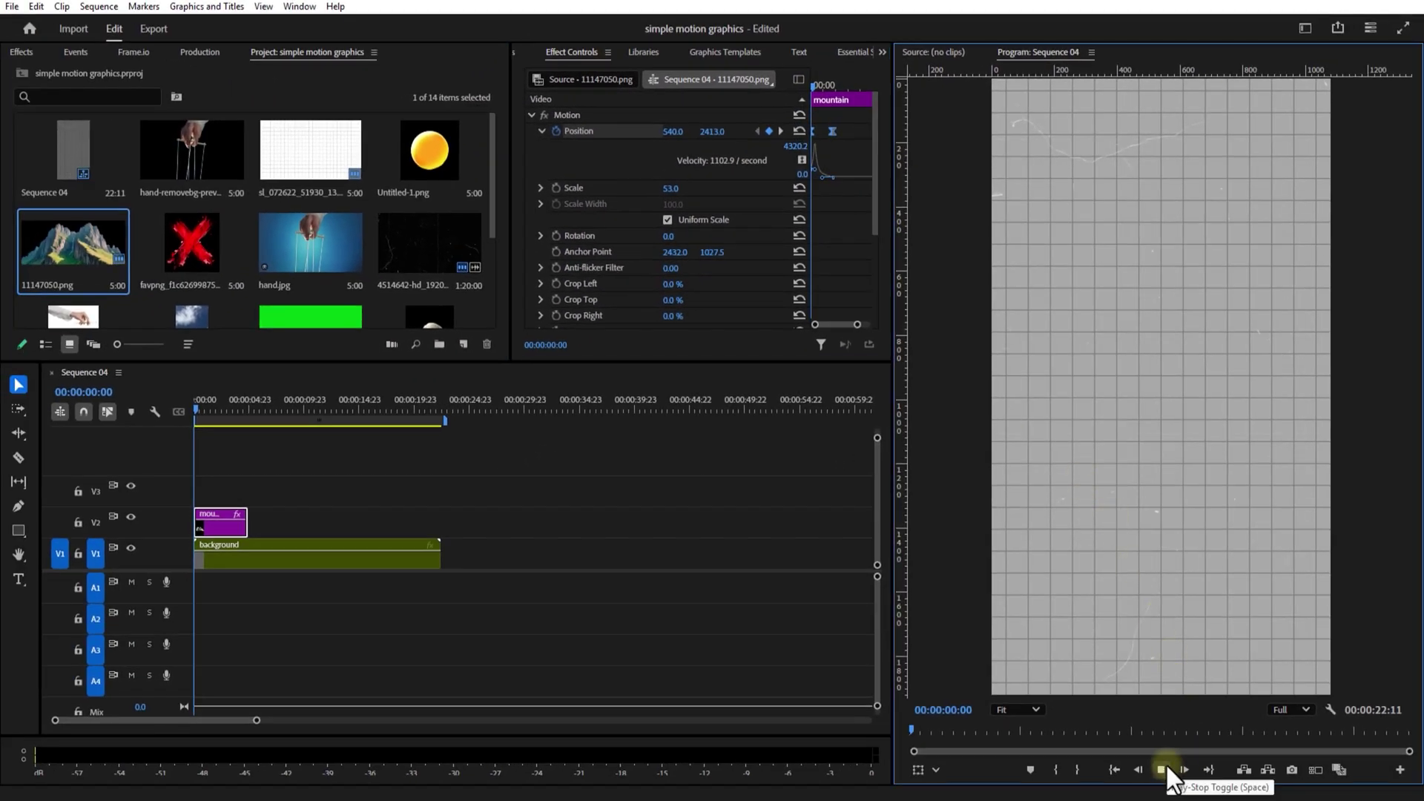
pyautogui.click(478, 445)
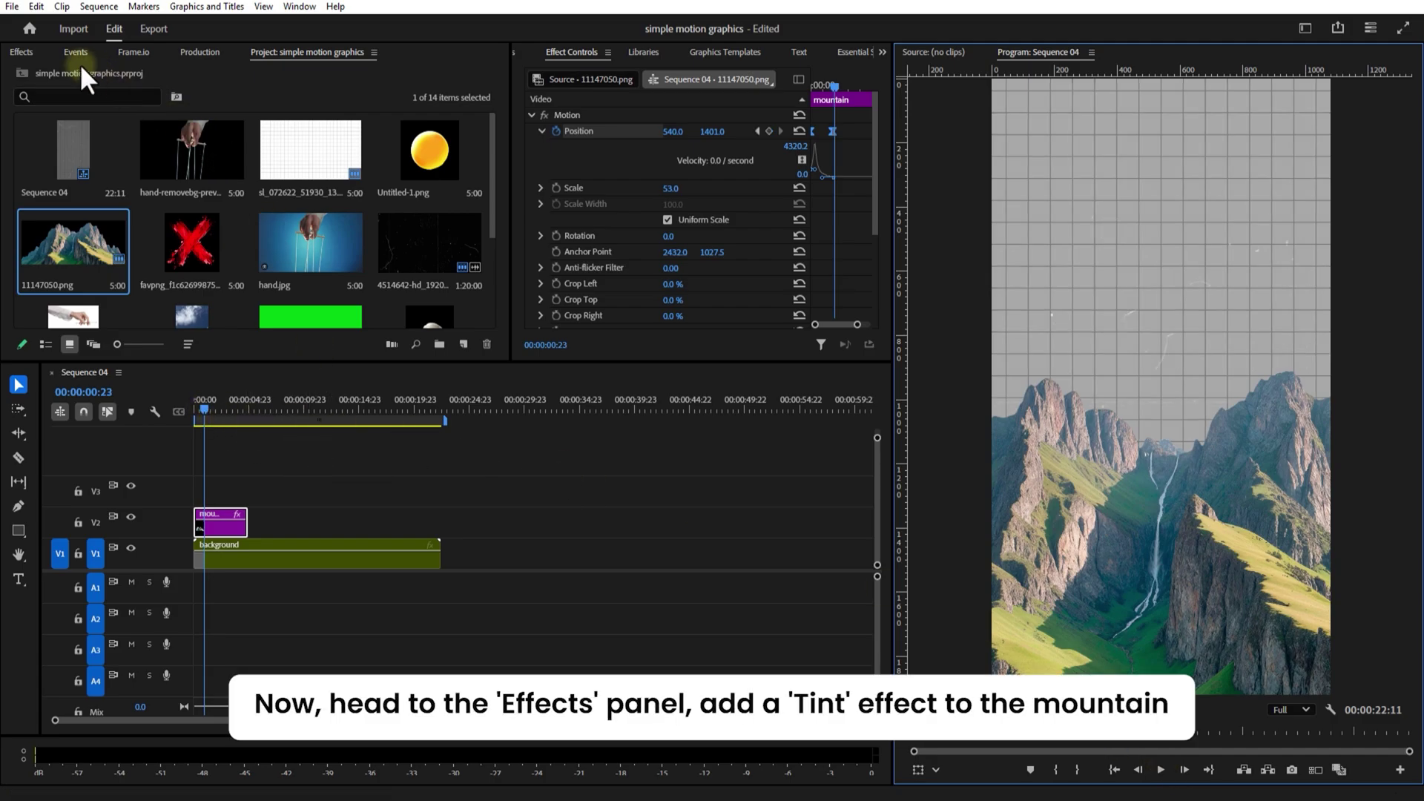
# Find the Tint video effect under Color Correction and apply it to the mountain clip
pyautogui.click(31, 51)
pyautogui.click(58, 77)
pyautogui.write('tint')
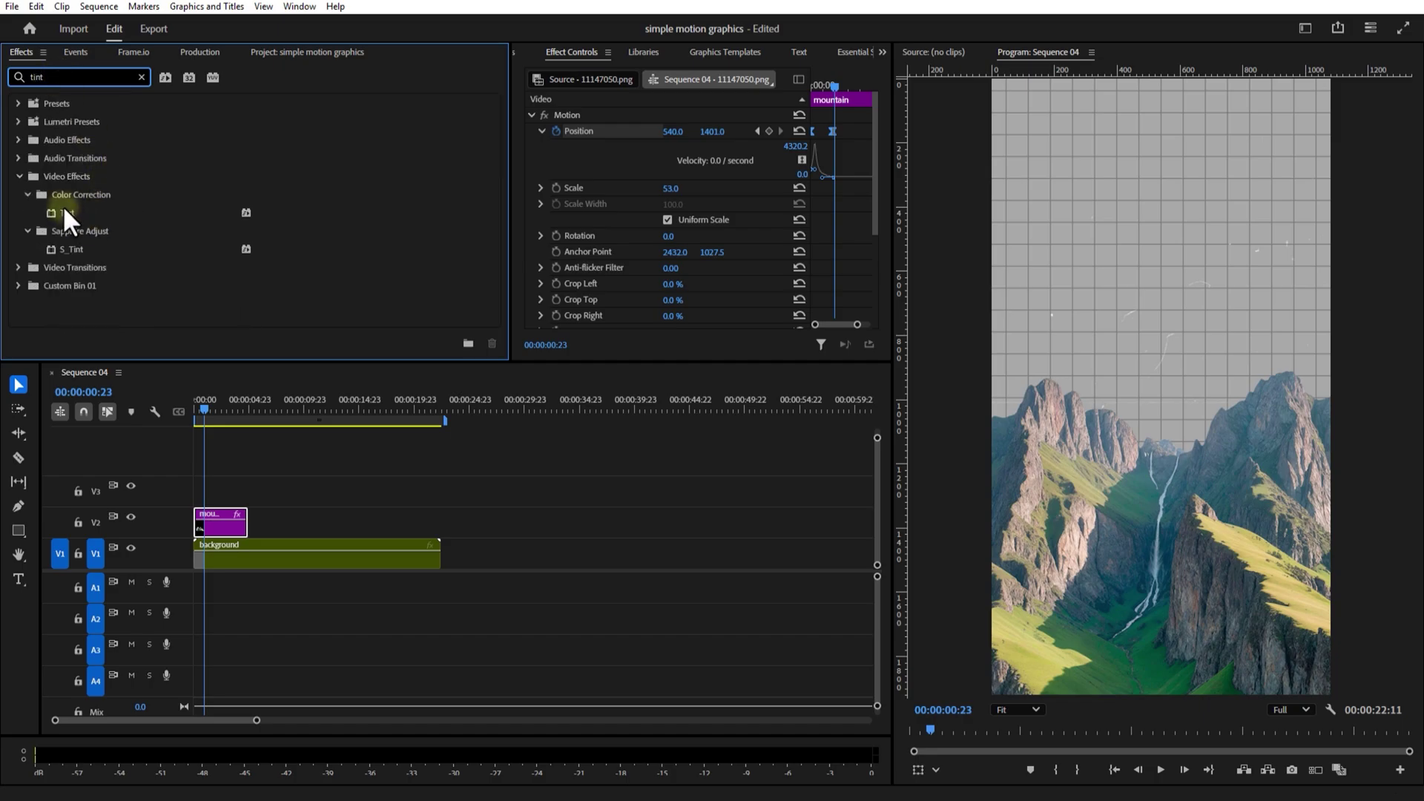
pyautogui.moveTo(65, 215); pyautogui.dragTo(111, 226)
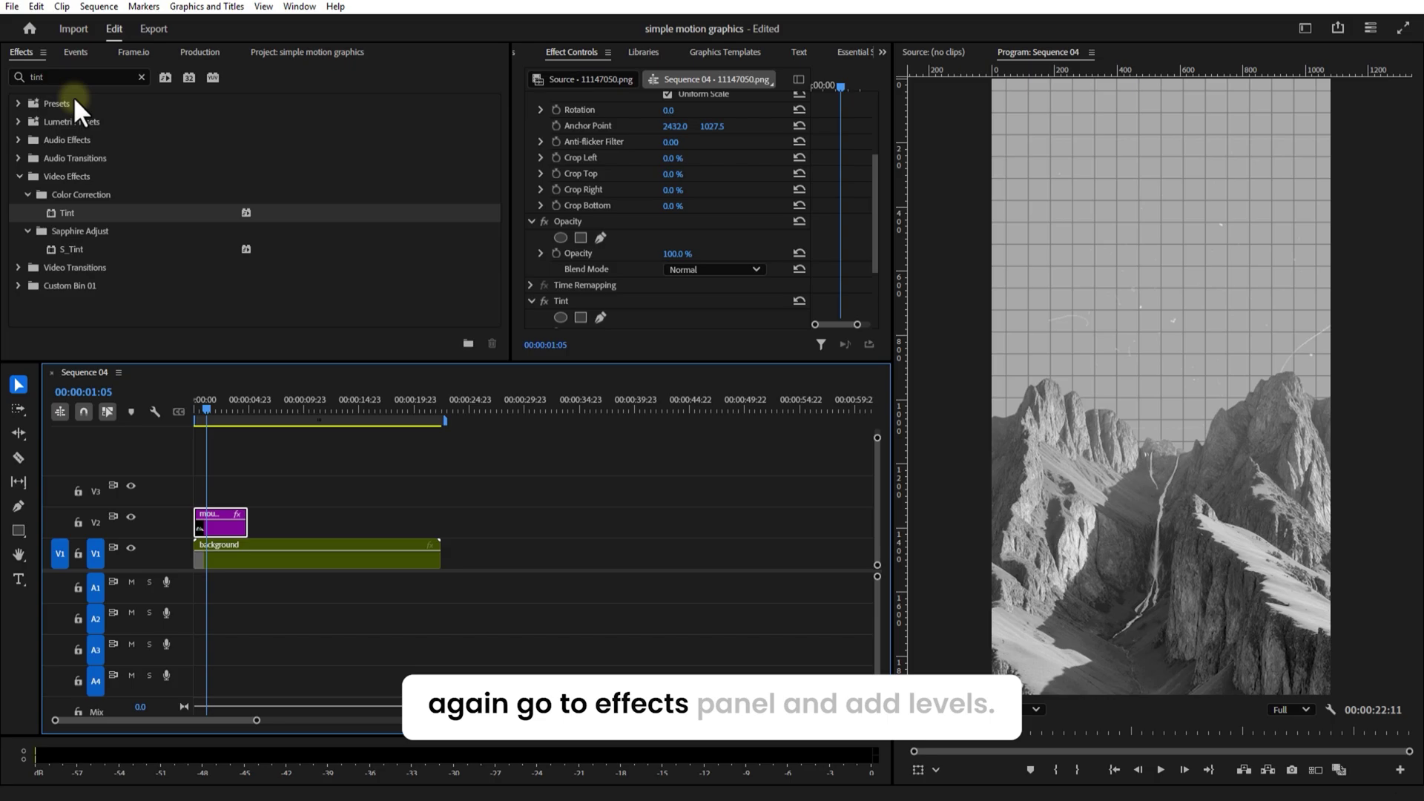
# Apply the Levels effect to the mountain with an RGB black input level of 16, and preview the animation from the start
pyautogui.click(72, 77)
pyautogui.press('BackSpace')
pyautogui.press('BackSpace')
pyautogui.press('BackSpace')
pyautogui.press('BackSpace')
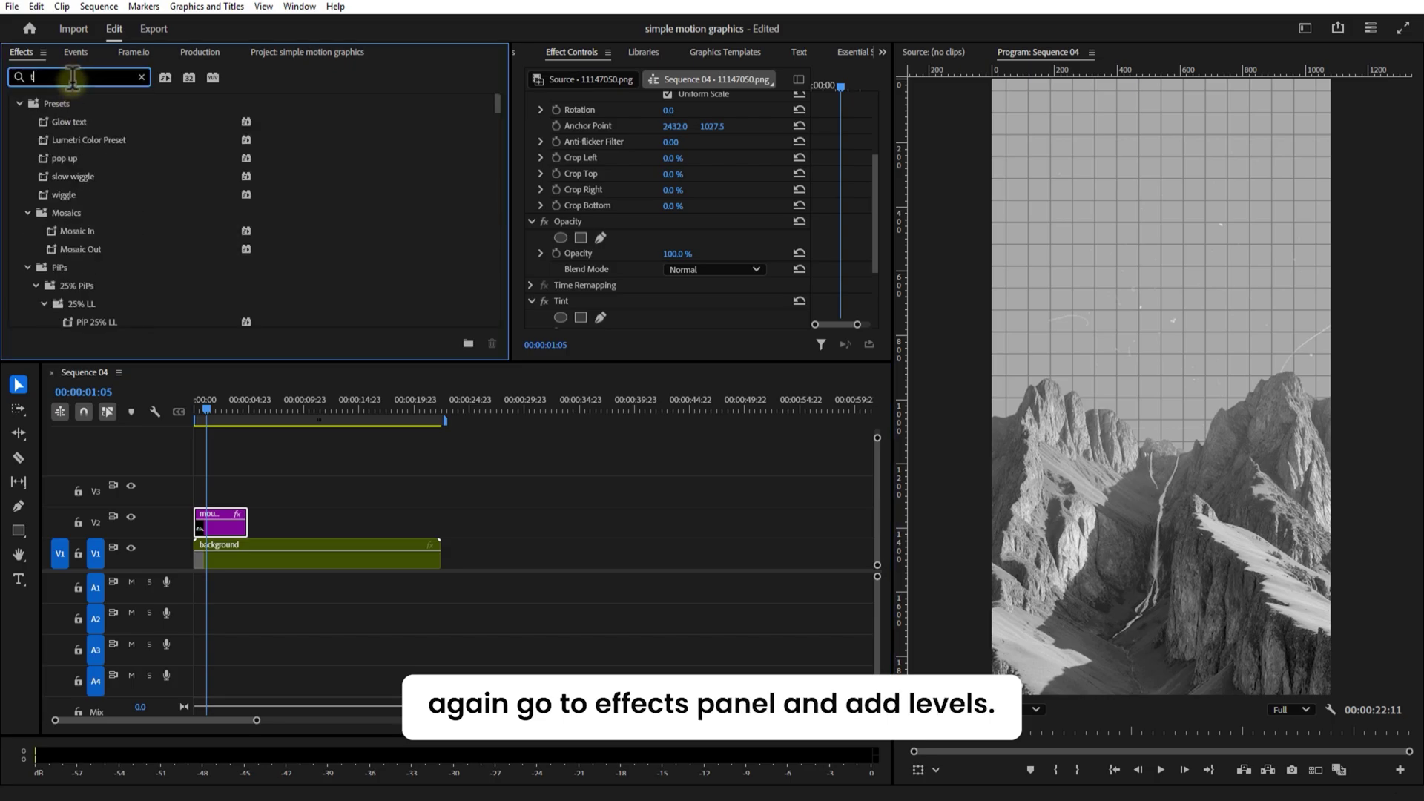
pyautogui.write('leve')
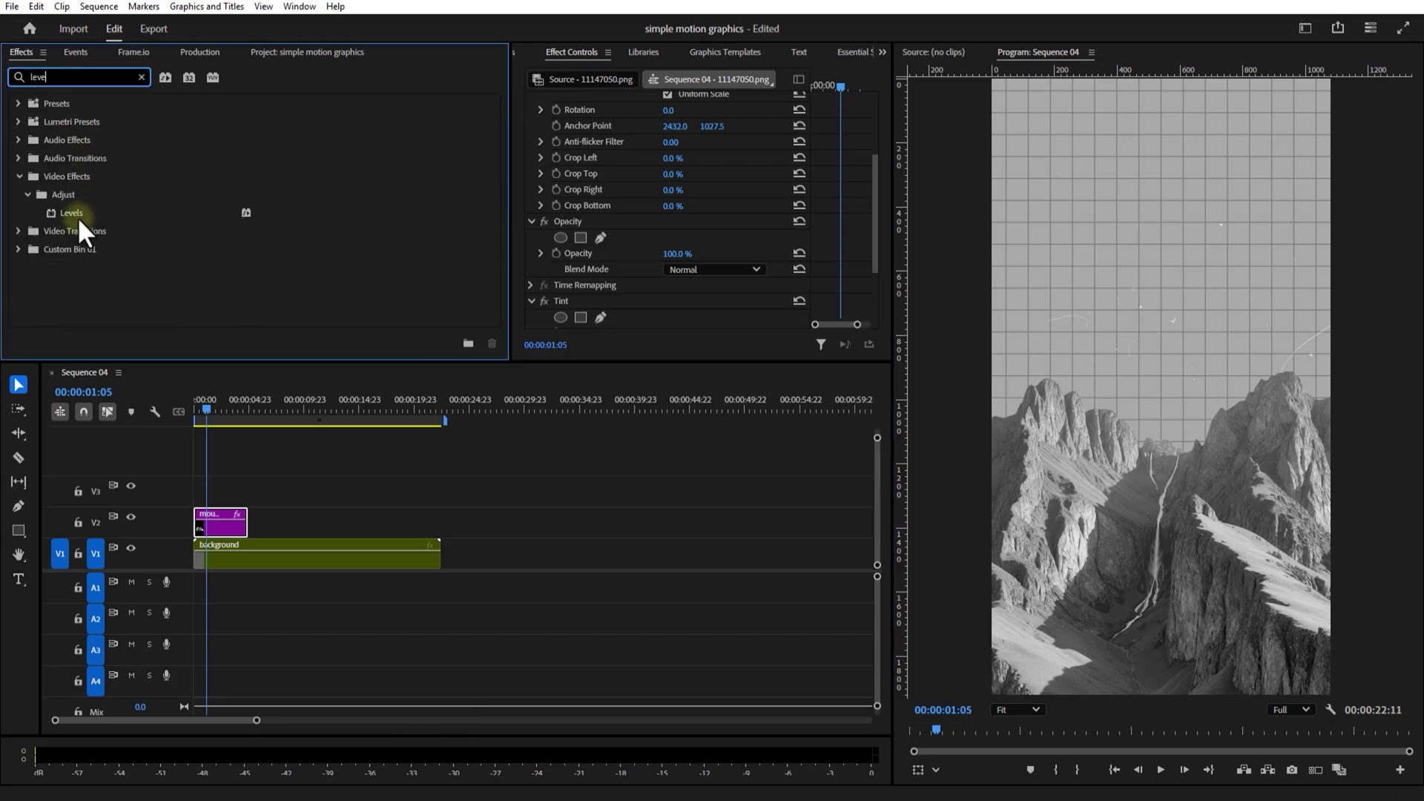
pyautogui.moveTo(82, 213); pyautogui.dragTo(172, 354)
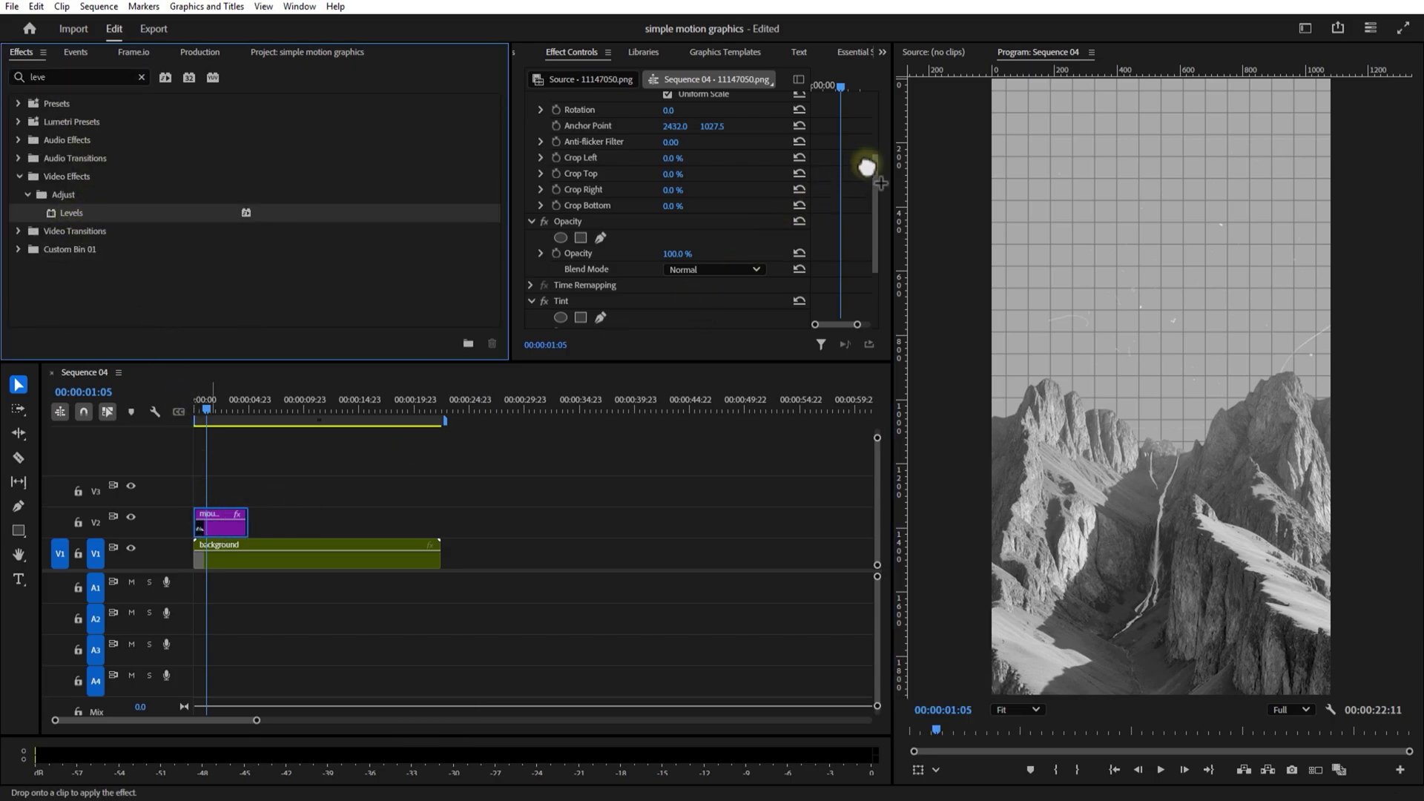
pyautogui.moveTo(867, 168); pyautogui.dragTo(811, 251)
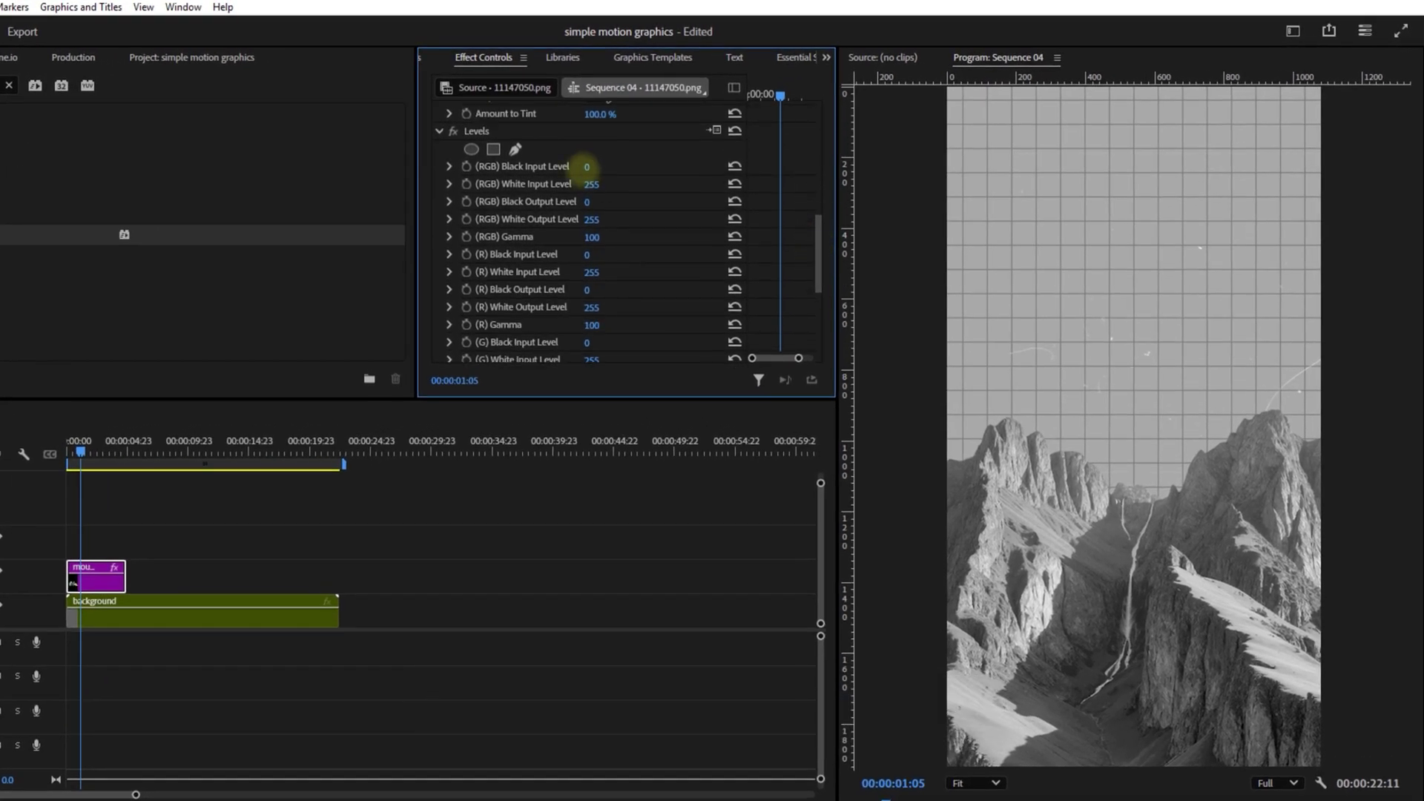
pyautogui.moveTo(587, 167)
pyautogui.mouseDown()
pyautogui.moveTo(597, 175)
pyautogui.moveTo(579, 175)
pyautogui.mouseUp()
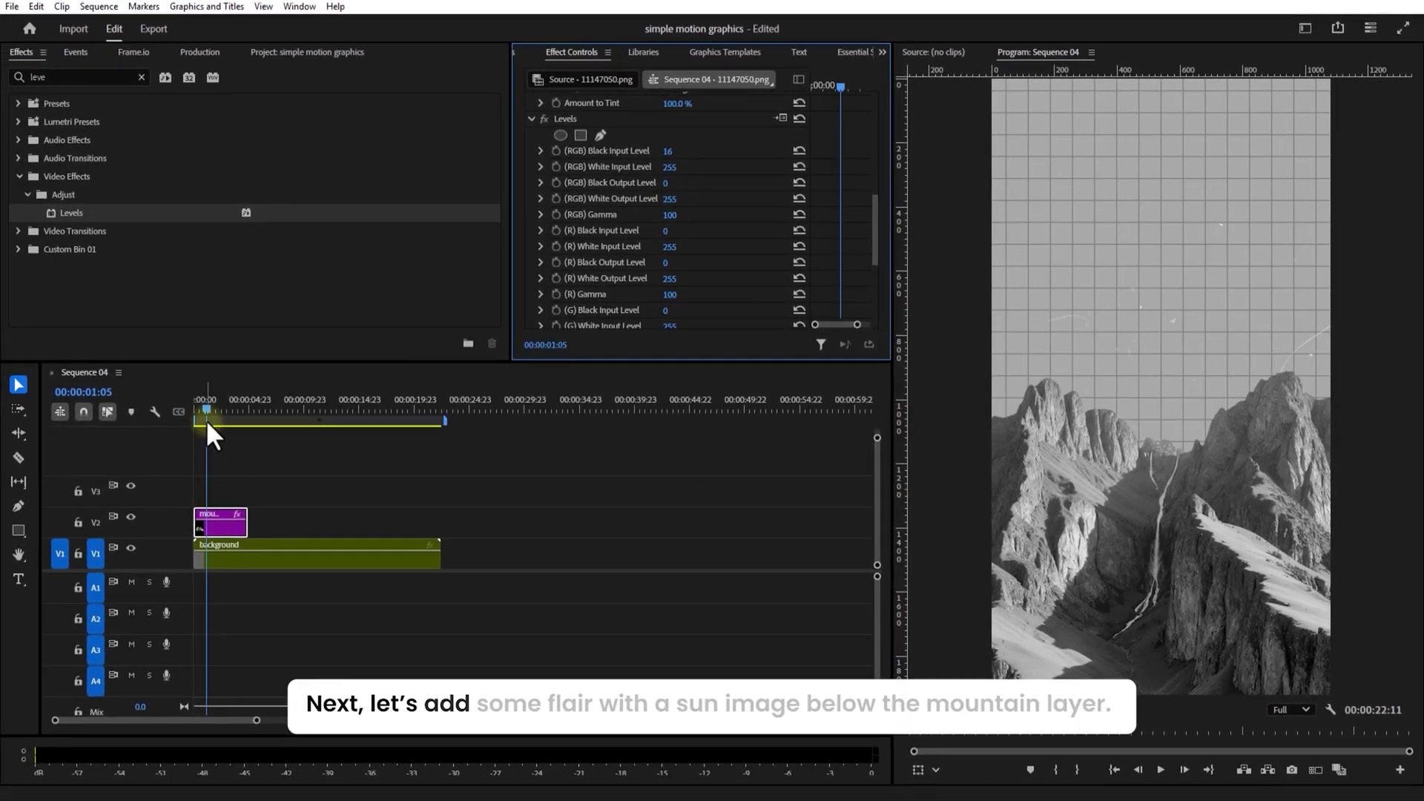
pyautogui.moveTo(80, 454); pyautogui.dragTo(69, 452)
pyautogui.click(195, 412)
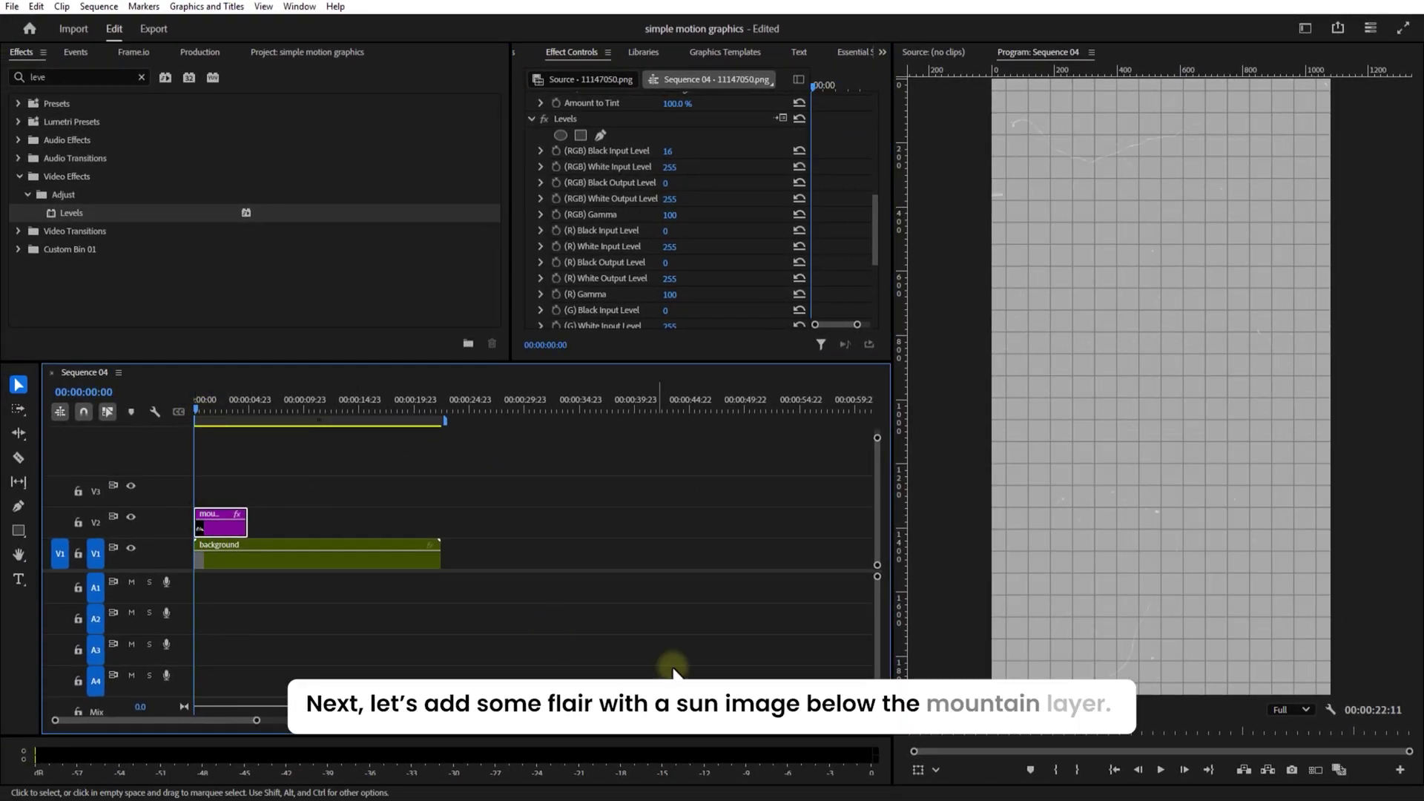
pyautogui.click(1162, 765)
pyautogui.click(349, 512)
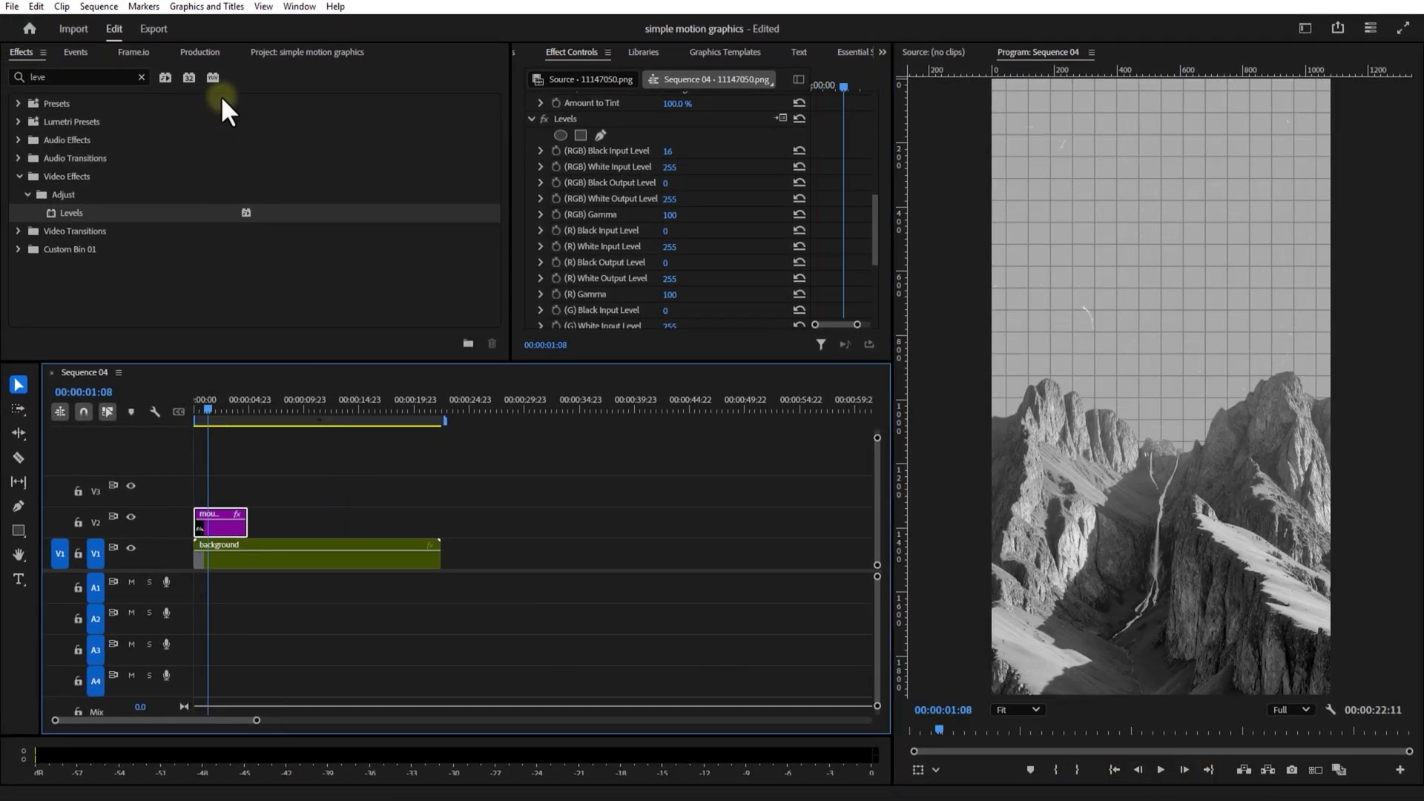
# Place the sun image Untitled-1.png on V2 beneath the mountain, which goes on V3, and rename the new clip "sun"
pyautogui.click(291, 51)
pyautogui.click(448, 152)
pyautogui.moveTo(469, 206); pyautogui.dragTo(317, 528)
pyautogui.moveTo(229, 502); pyautogui.dragTo(221, 528)
pyautogui.moveTo(314, 527); pyautogui.dragTo(212, 498)
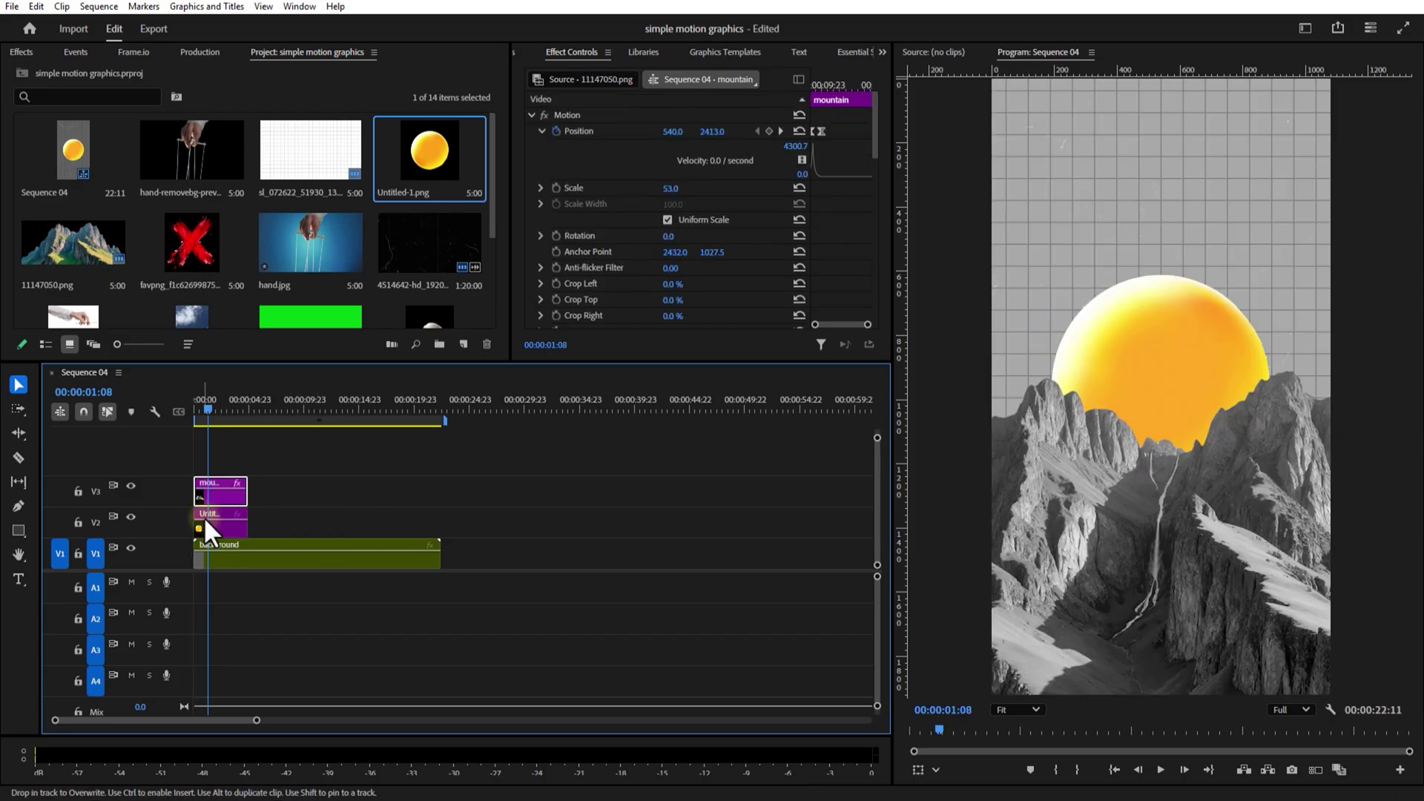
pyautogui.click(209, 523)
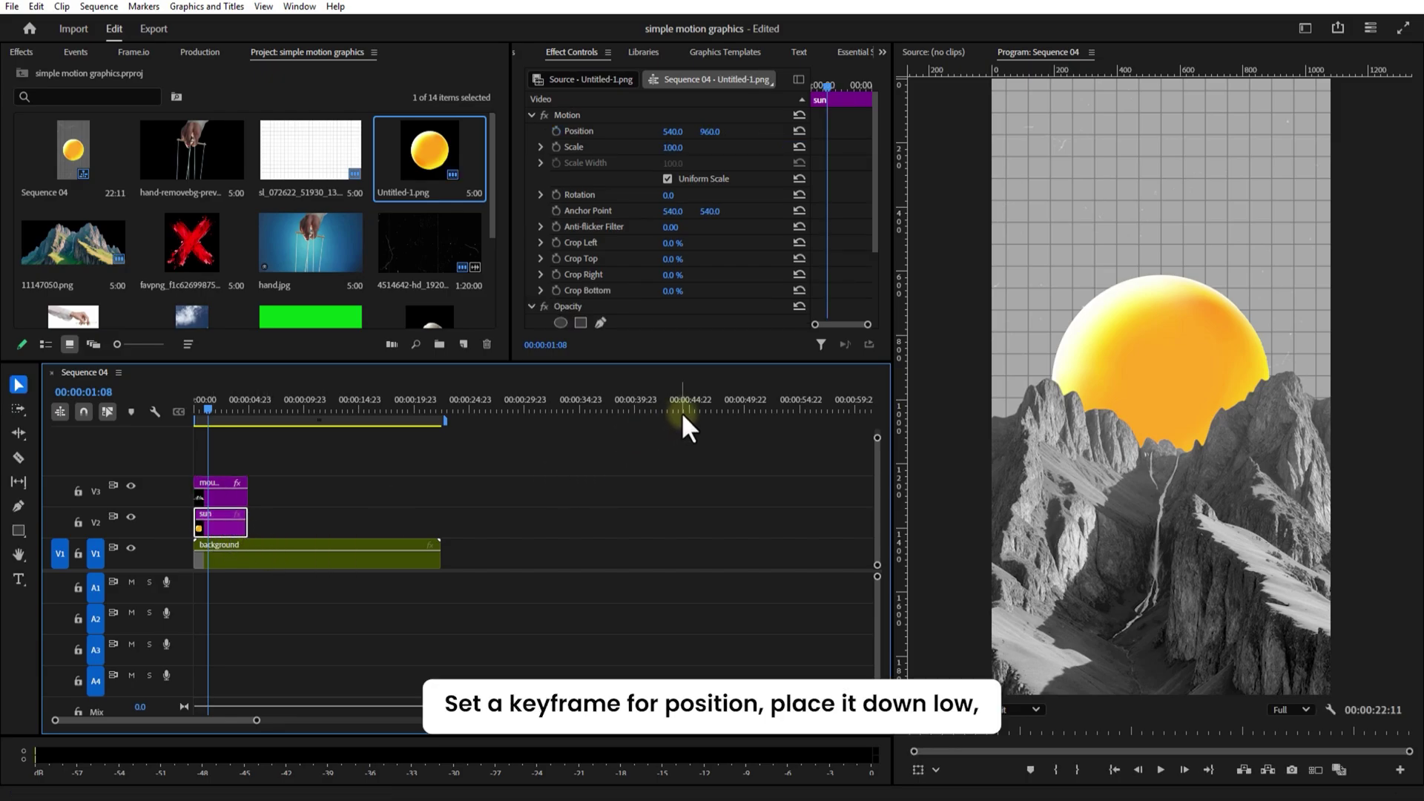
# Keyframe the sun's vertical position at 1576 at 00:00:00:21 and at 968 at 00:00:01:12 so it rises
pyautogui.click(204, 410)
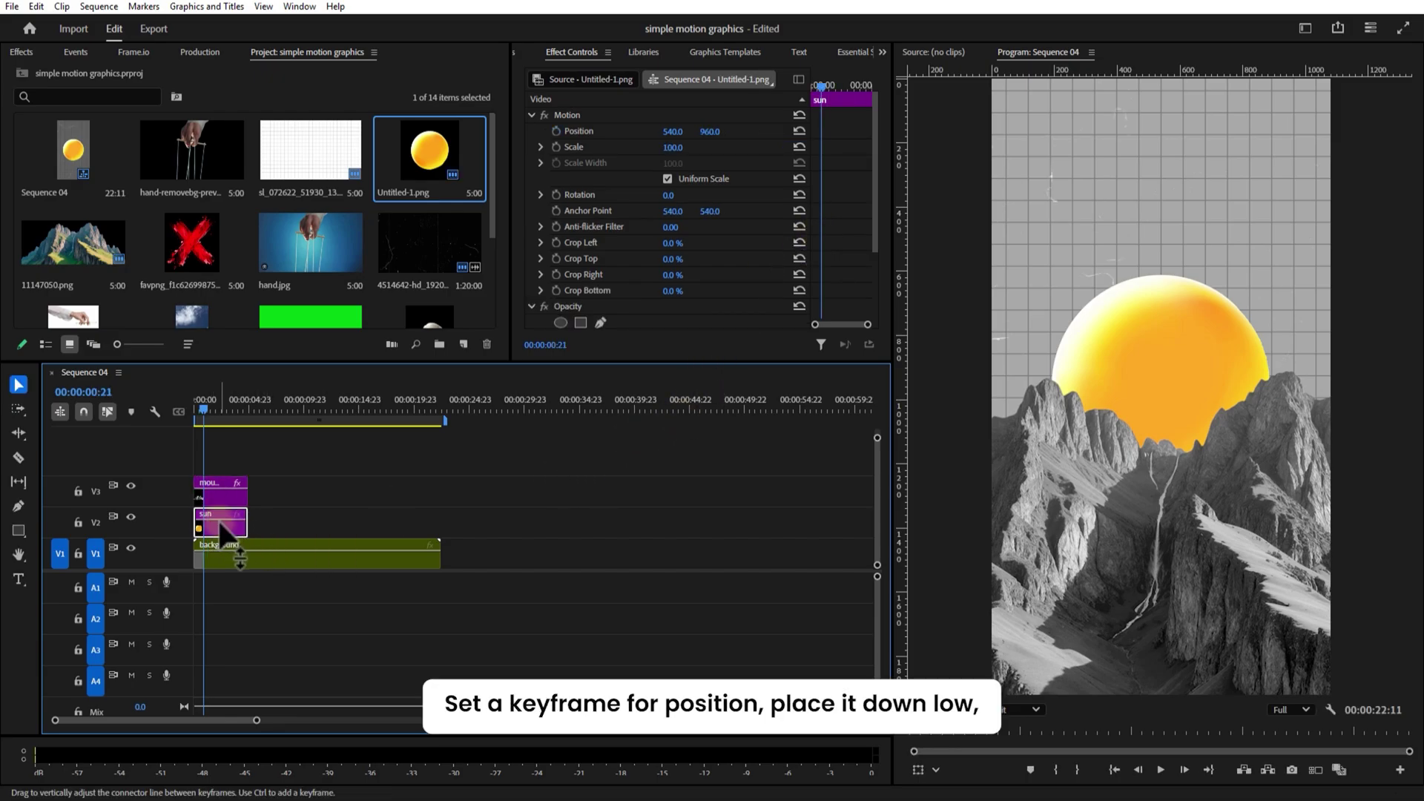
pyautogui.click(556, 131)
pyautogui.moveTo(709, 131); pyautogui.dragTo(863, 131)
pyautogui.moveTo(1064, 115); pyautogui.dragTo(1161, 104)
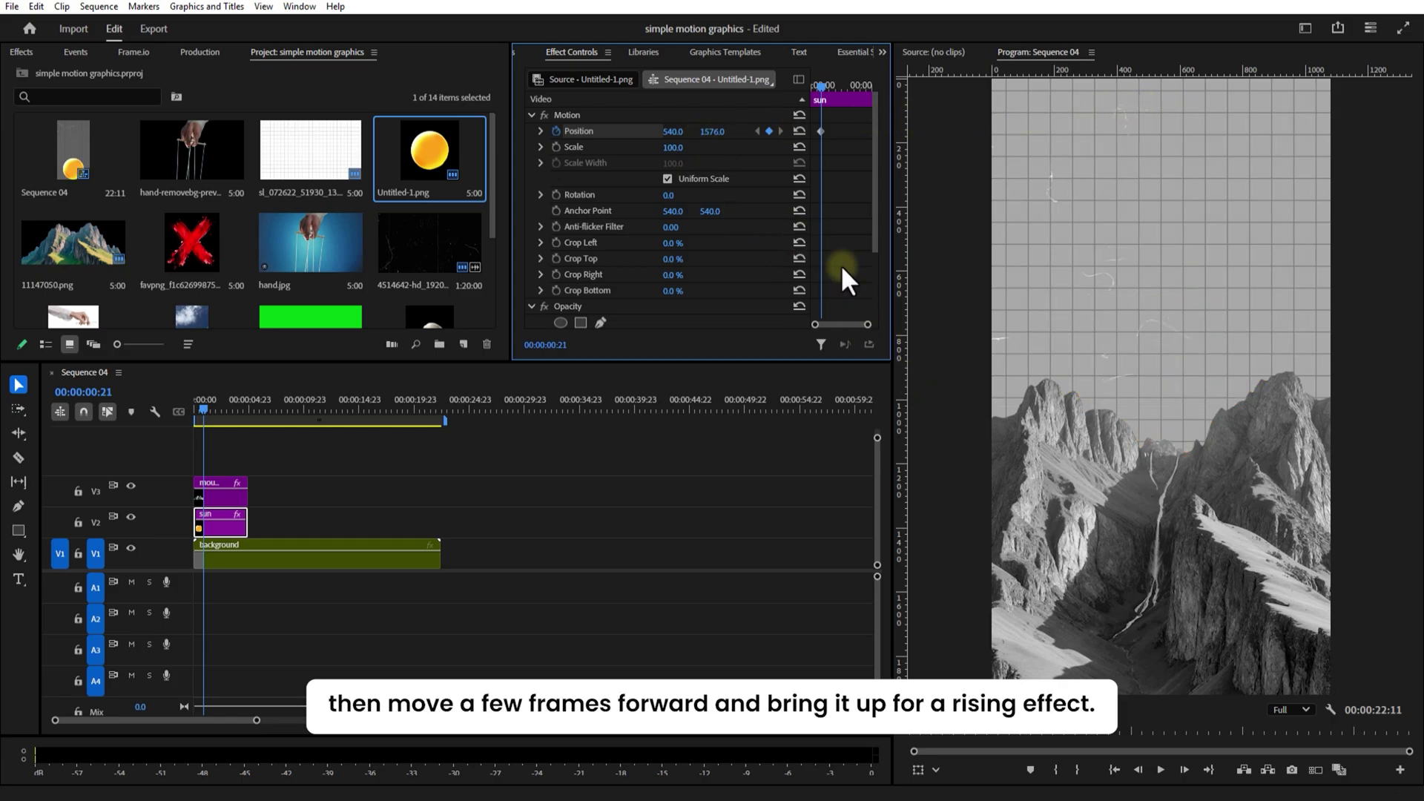
pyautogui.moveTo(822, 83); pyautogui.dragTo(829, 86)
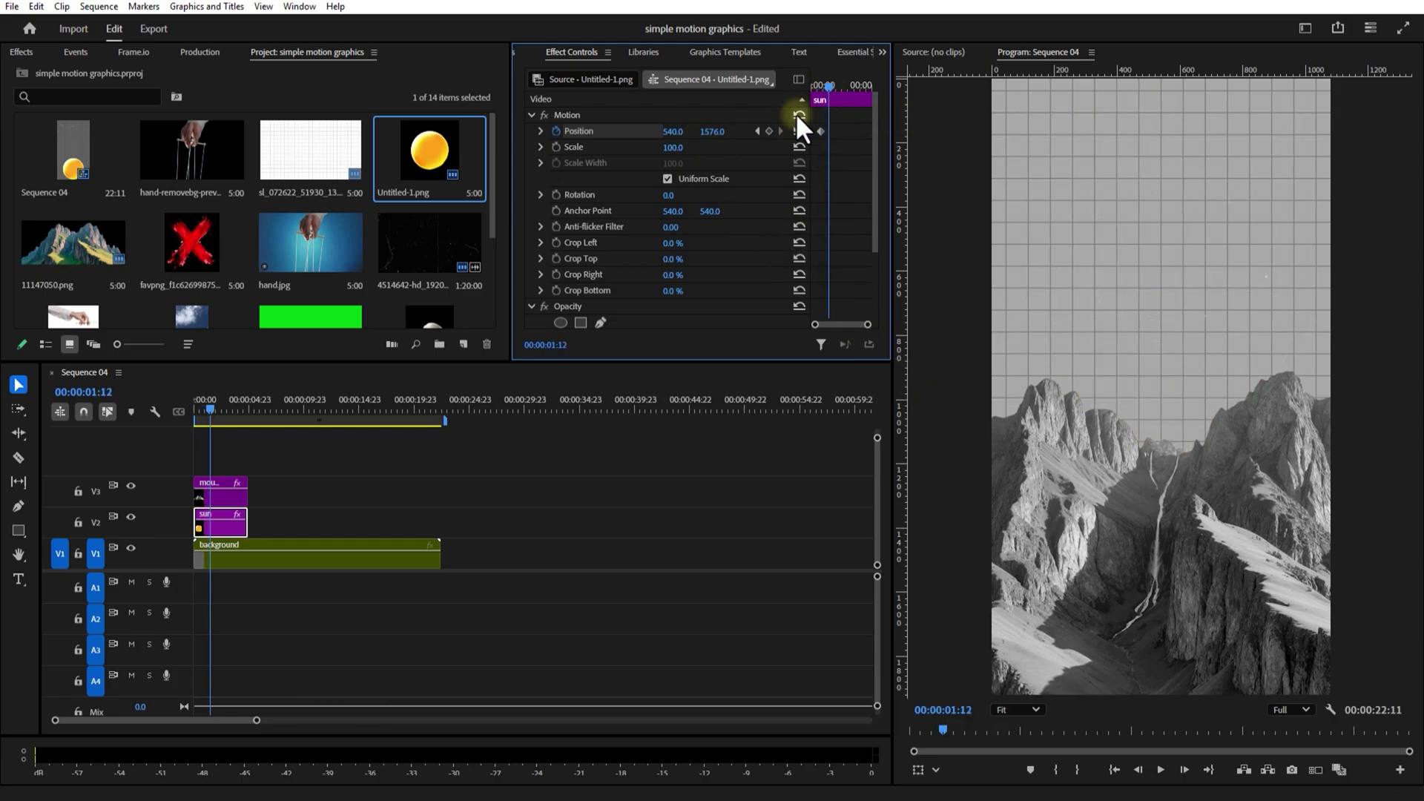
pyautogui.moveTo(706, 133); pyautogui.dragTo(745, 153)
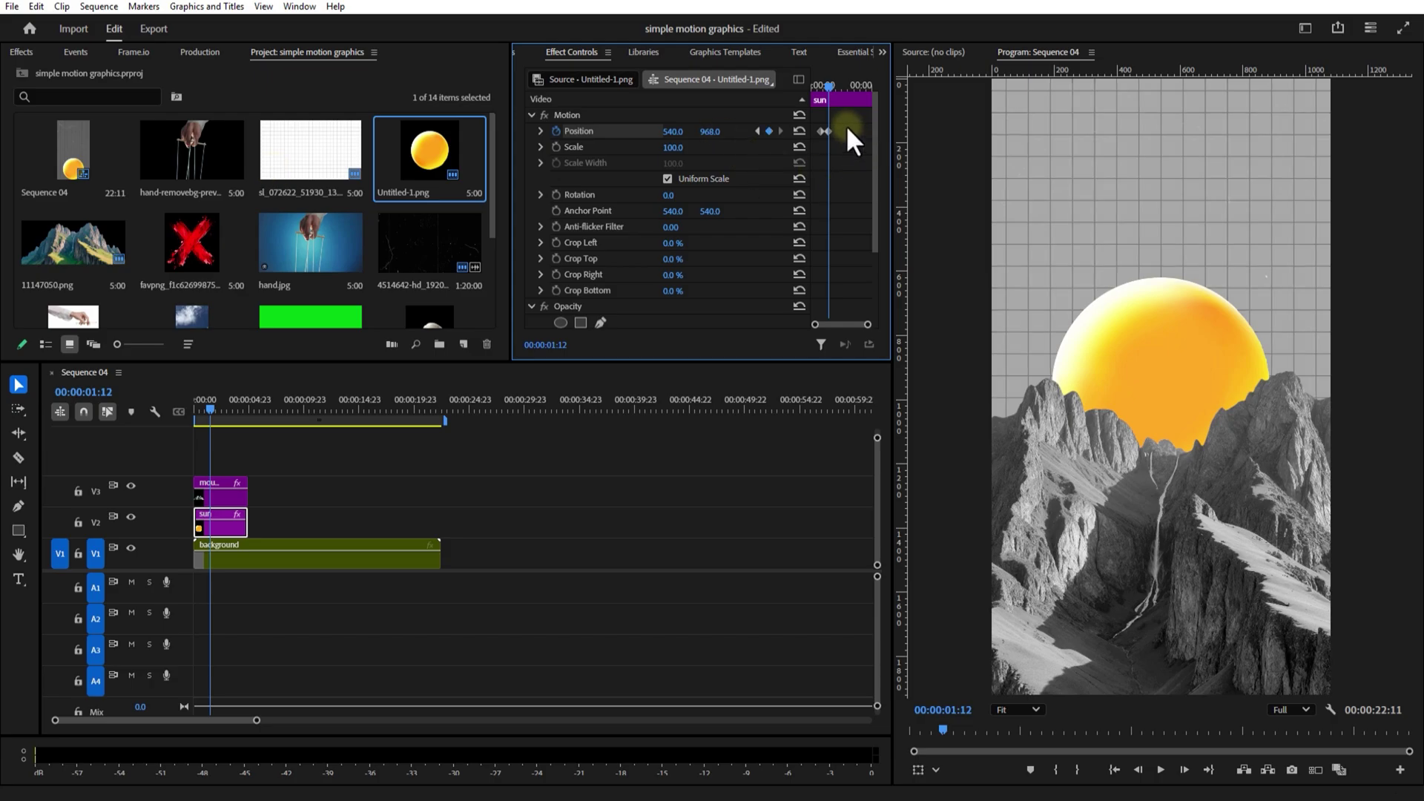
# Set the temporal interpolation of both sun position keyframes to Continuous Bezier
pyautogui.moveTo(847, 128); pyautogui.dragTo(820, 138)
pyautogui.rightClick(826, 131)
pyautogui.moveTo(911, 267)
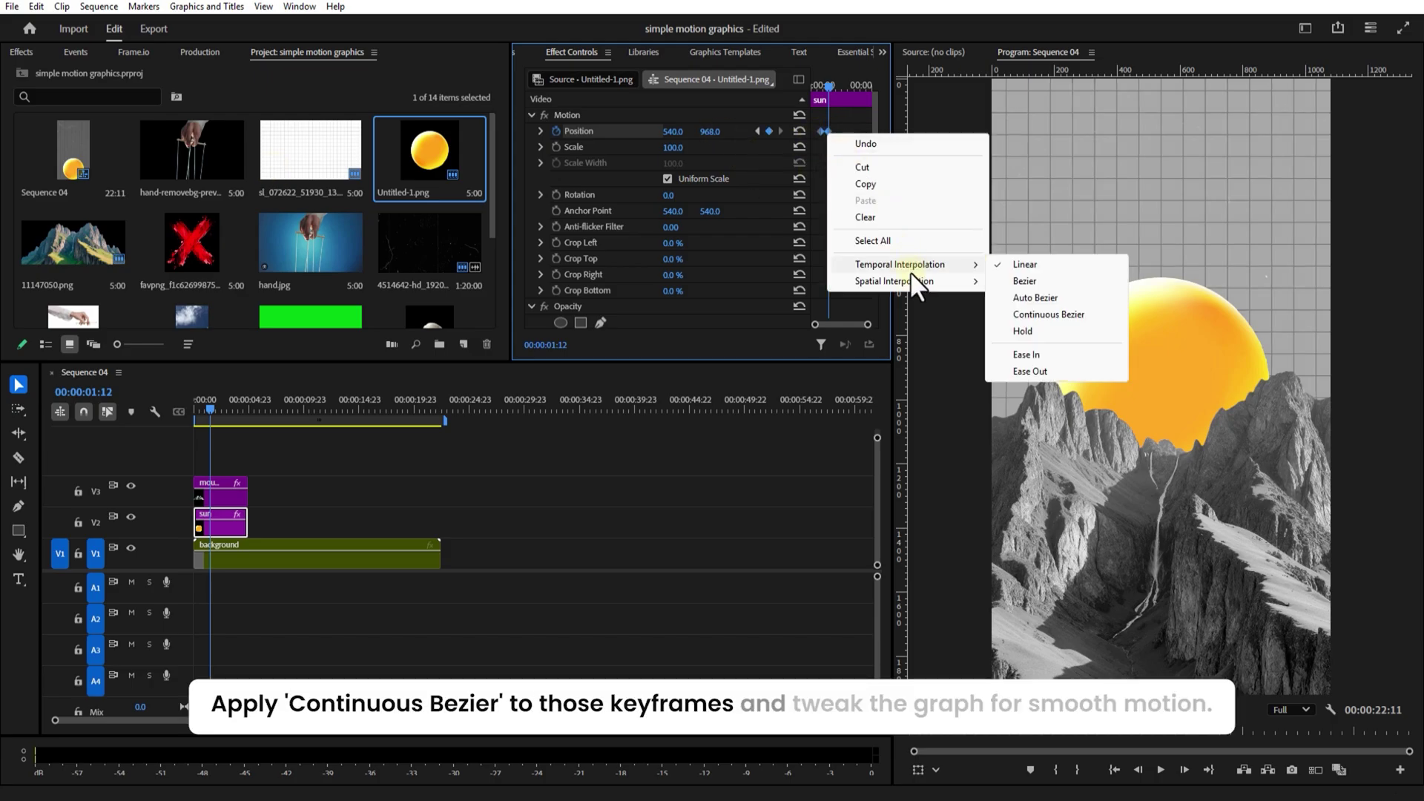
pyautogui.click(1037, 313)
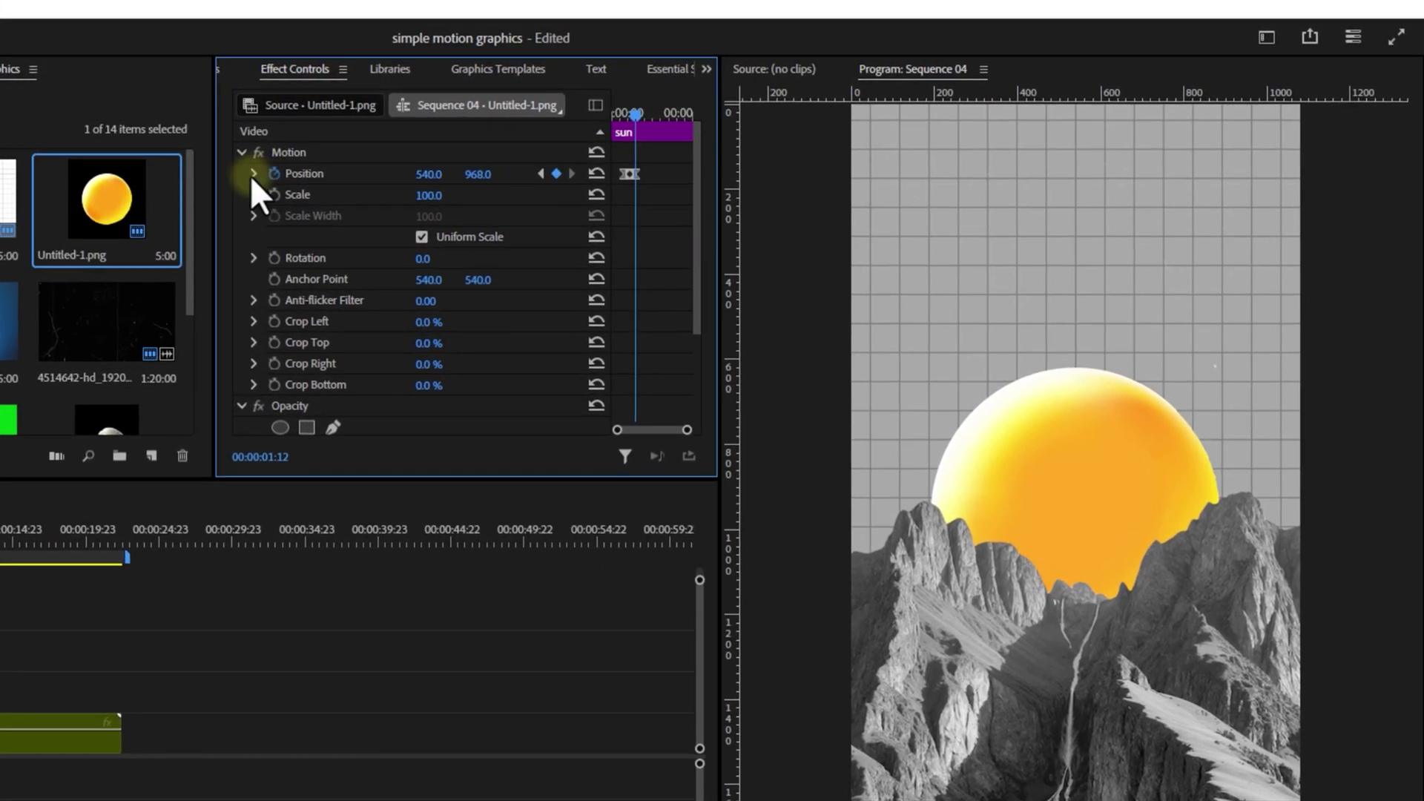
# Reshape the sun's position velocity curve for smooth motion and return to the first frame
pyautogui.click(253, 173)
pyautogui.moveTo(687, 431); pyautogui.dragTo(668, 430)
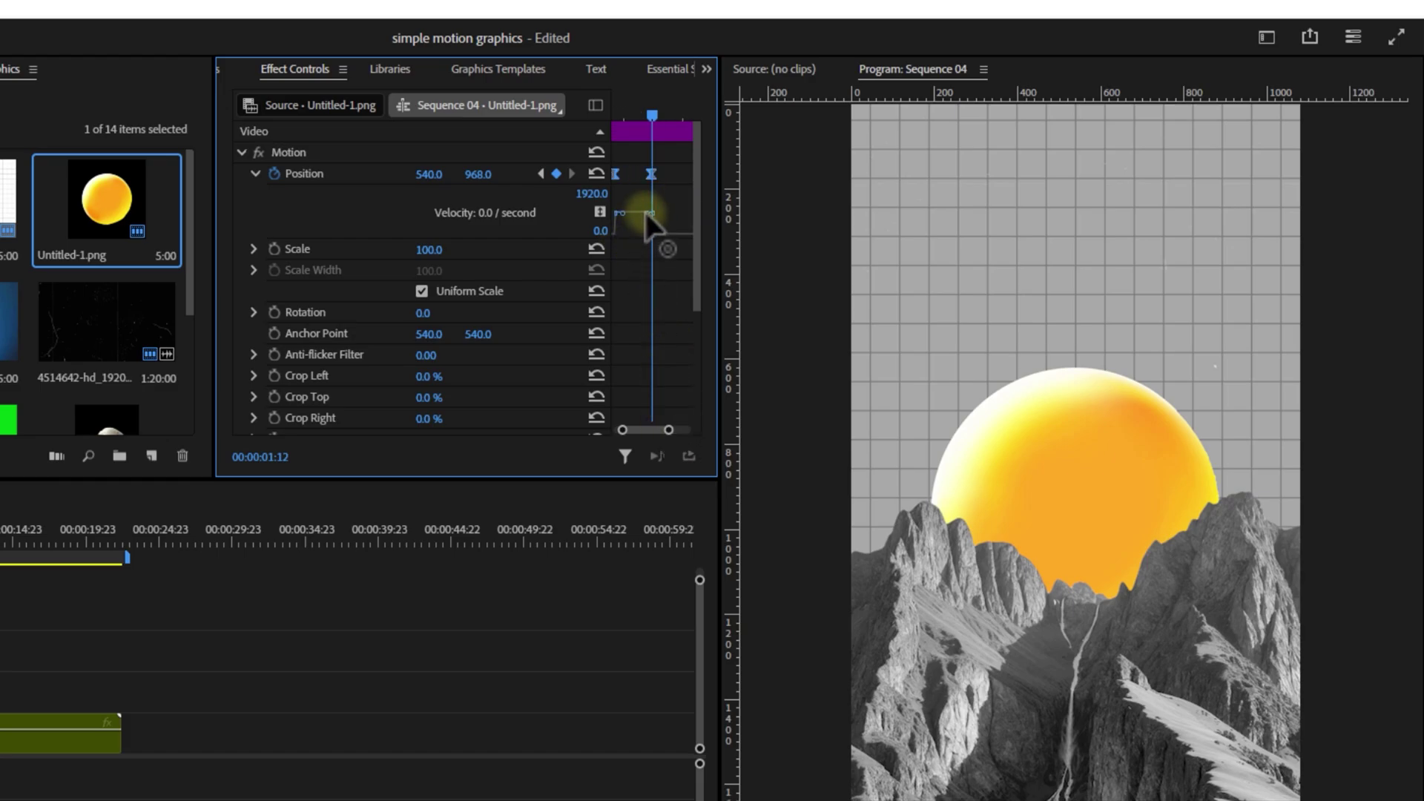
pyautogui.moveTo(645, 212); pyautogui.dragTo(621, 247)
pyautogui.moveTo(653, 122); pyautogui.dragTo(608, 163)
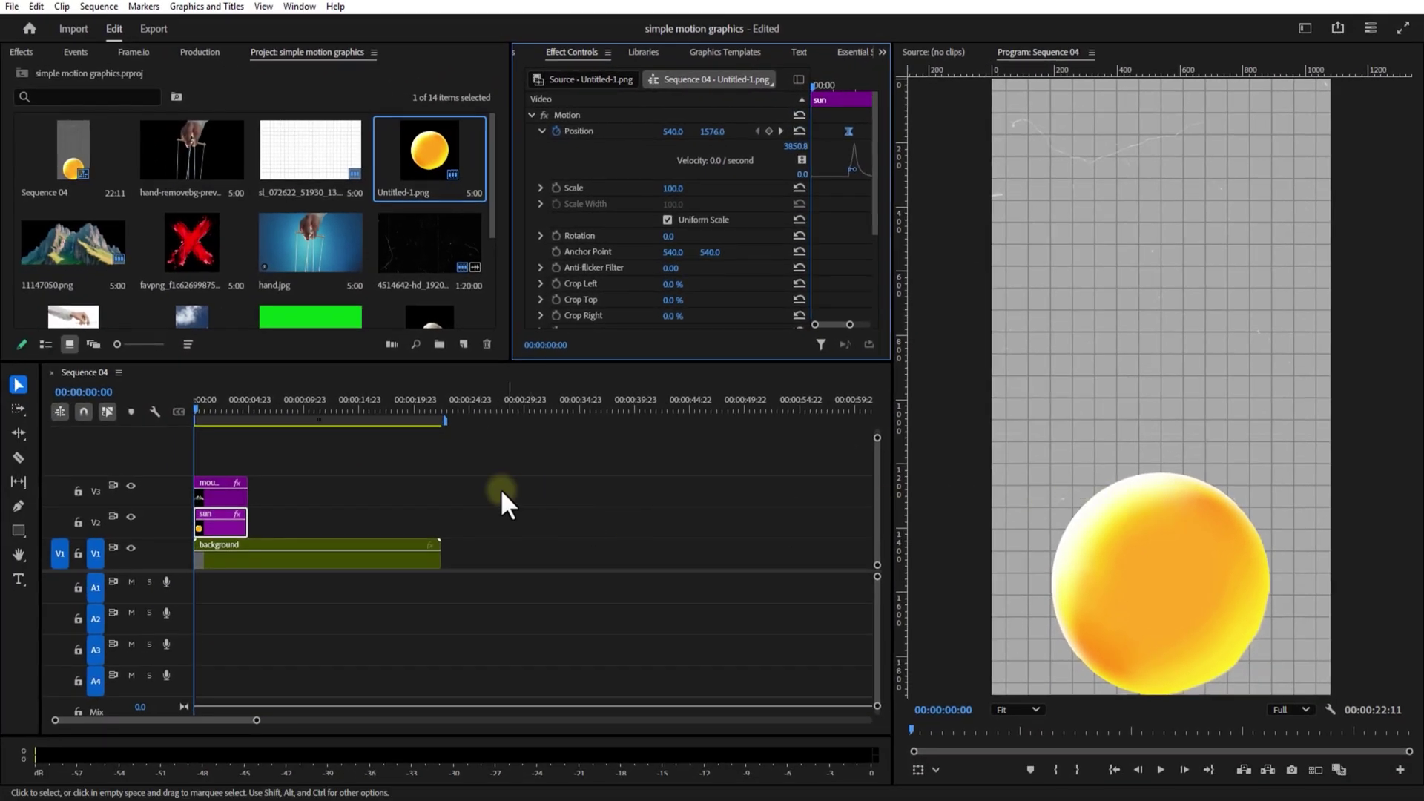
pyautogui.click(53, 457)
# Delay the sun clip to start slightly after the mountain, trim its end near the mountain's end, and preview the animation
pyautogui.moveTo(202, 407); pyautogui.dragTo(205, 399)
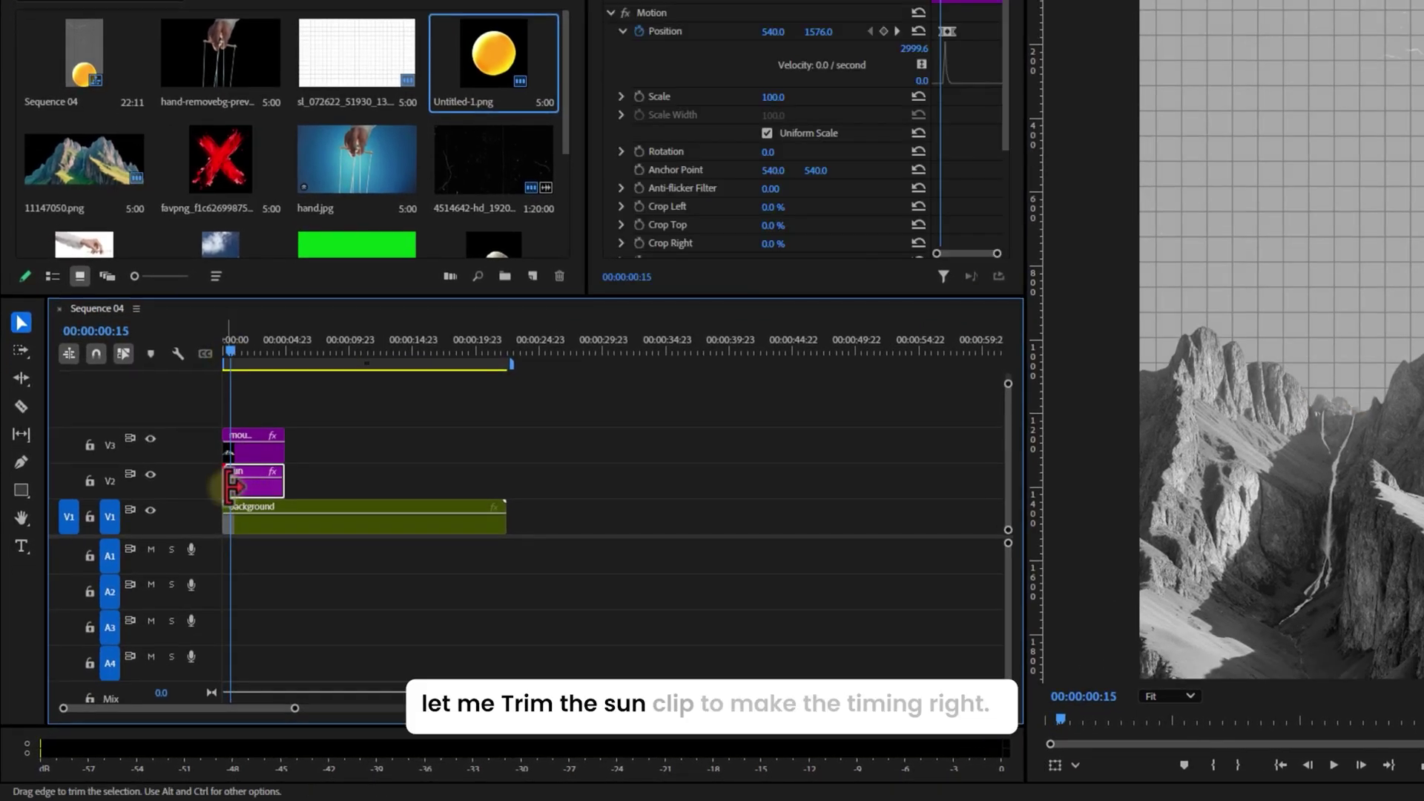
pyautogui.moveTo(236, 486); pyautogui.dragTo(232, 487)
pyautogui.click(255, 519)
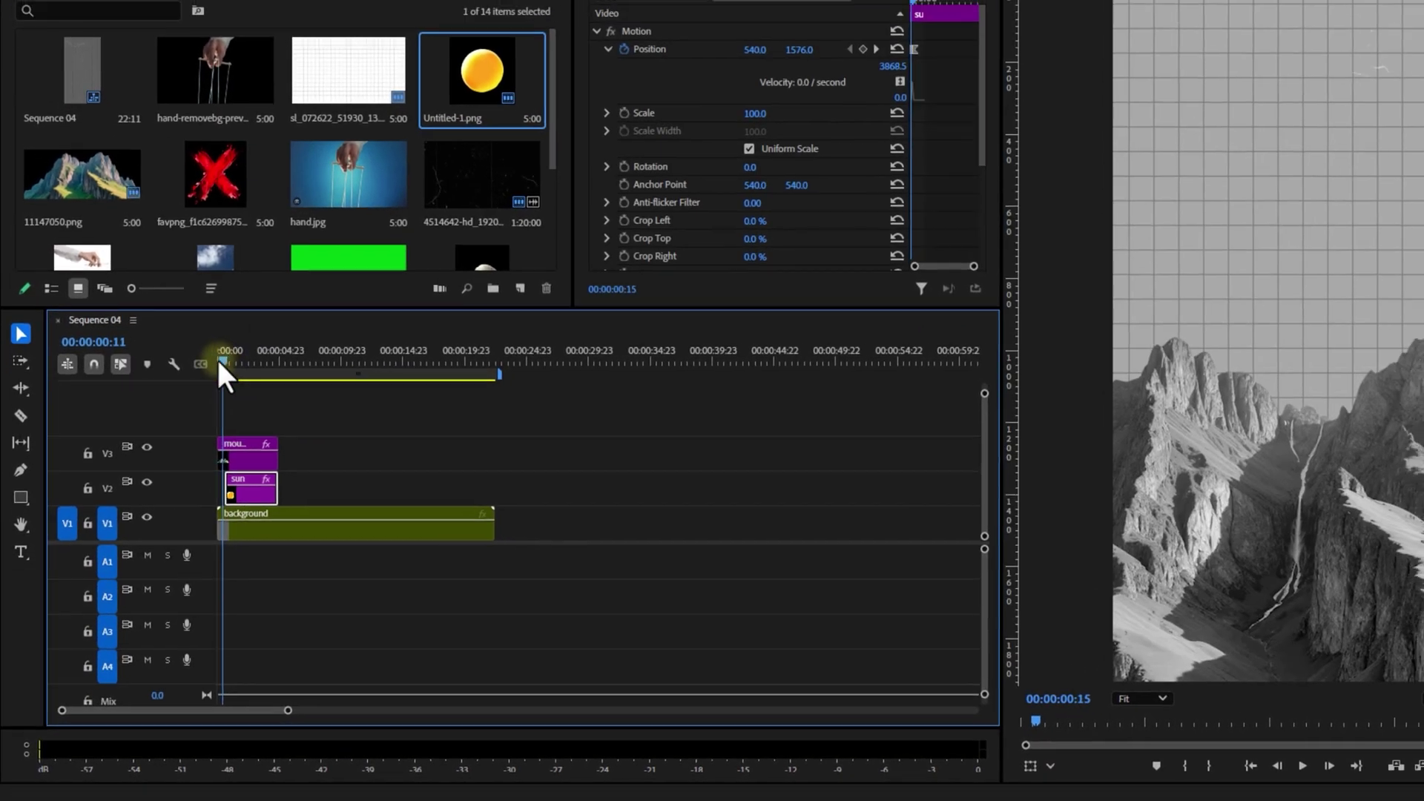
pyautogui.click(227, 343)
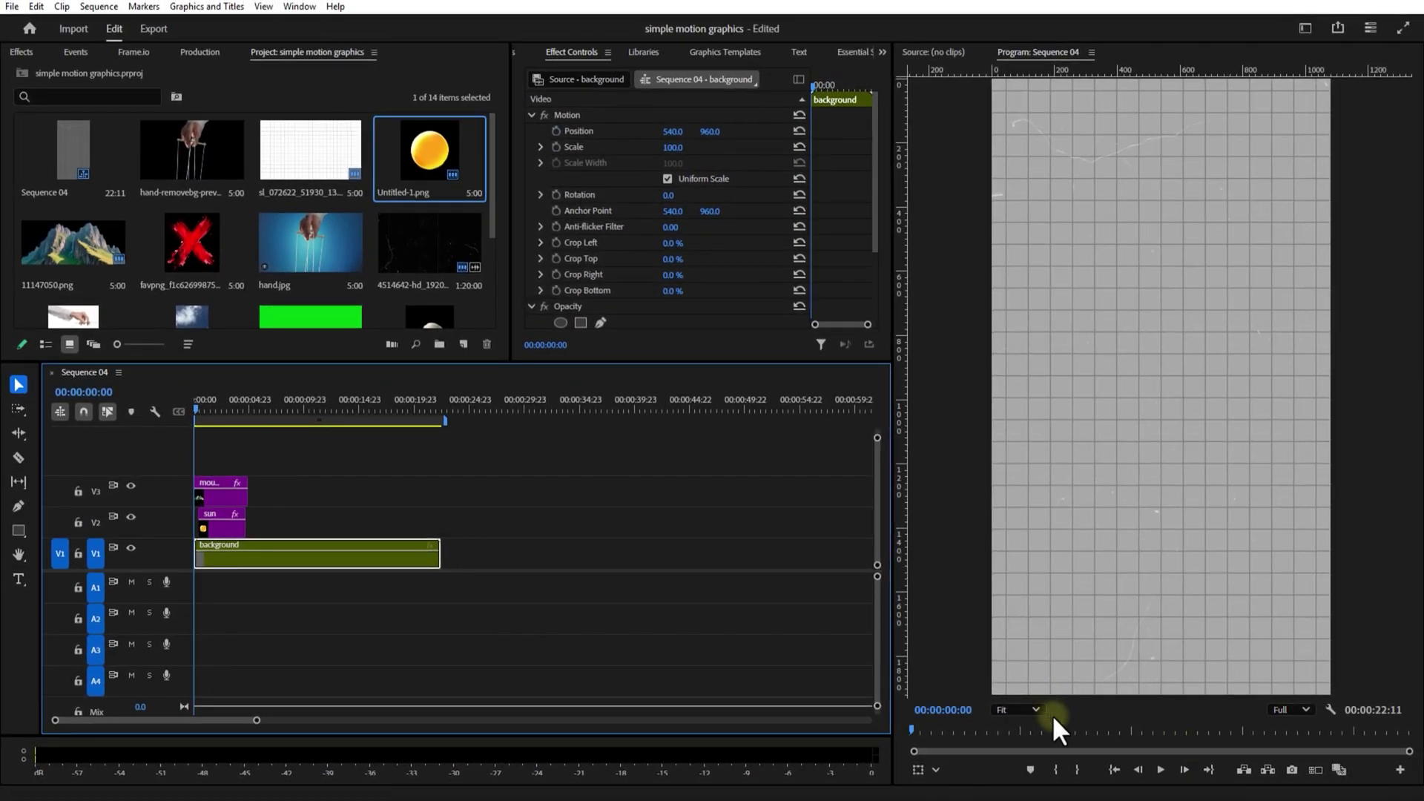
pyautogui.click(1160, 767)
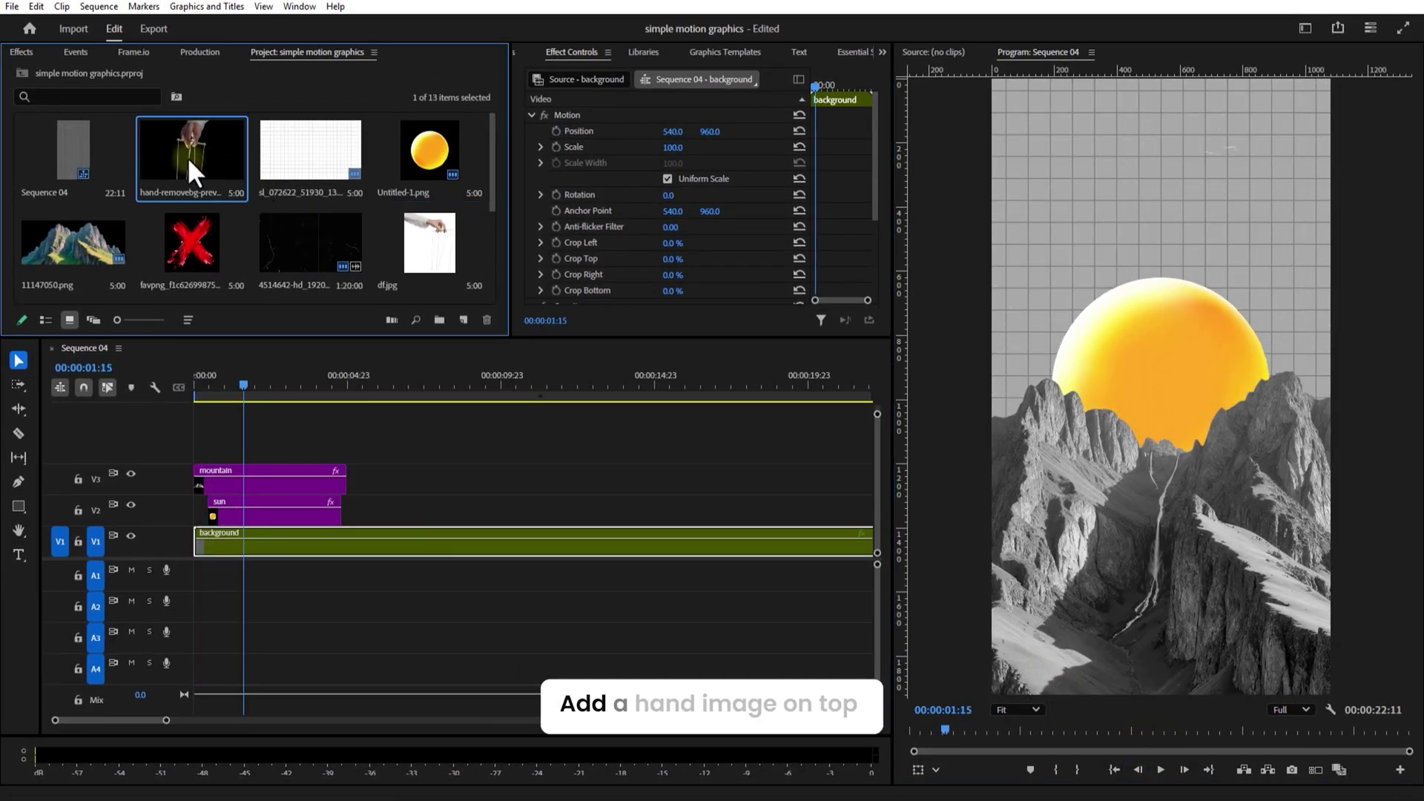
# Place the puppeteer hand image on V4 as "hand", starting at 00:00:00:19, with scale 181 and vertical position 327
pyautogui.moveTo(191, 159); pyautogui.dragTo(190, 450)
pyautogui.click(278, 452)
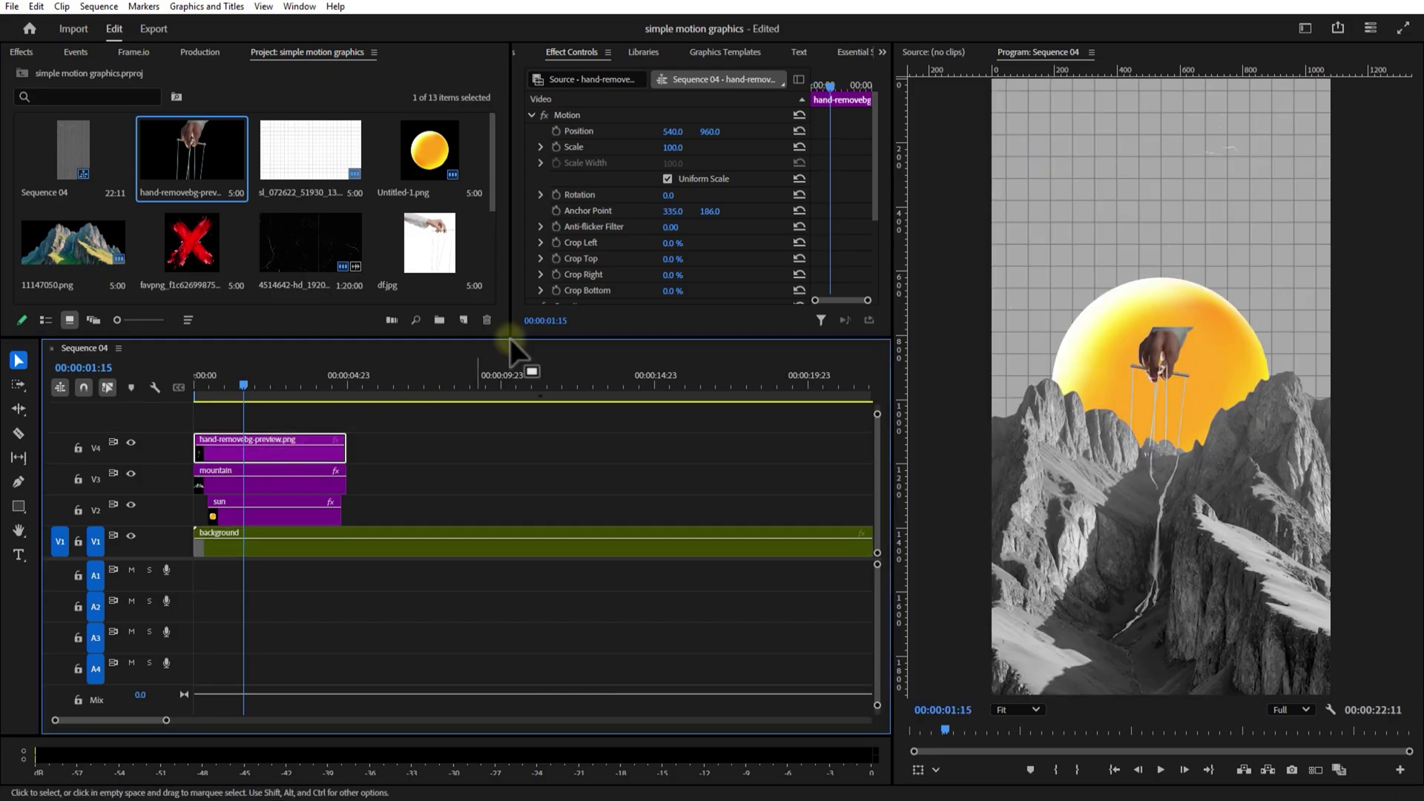
pyautogui.moveTo(680, 146)
pyautogui.mouseDown()
pyautogui.moveTo(738, 131)
pyautogui.moveTo(433, 127)
pyautogui.moveTo(677, 132)
pyautogui.mouseUp()
pyautogui.moveTo(233, 451); pyautogui.dragTo(252, 452)
# Nest the hand clip into its own sequence with the default name
pyautogui.rightClick(244, 457)
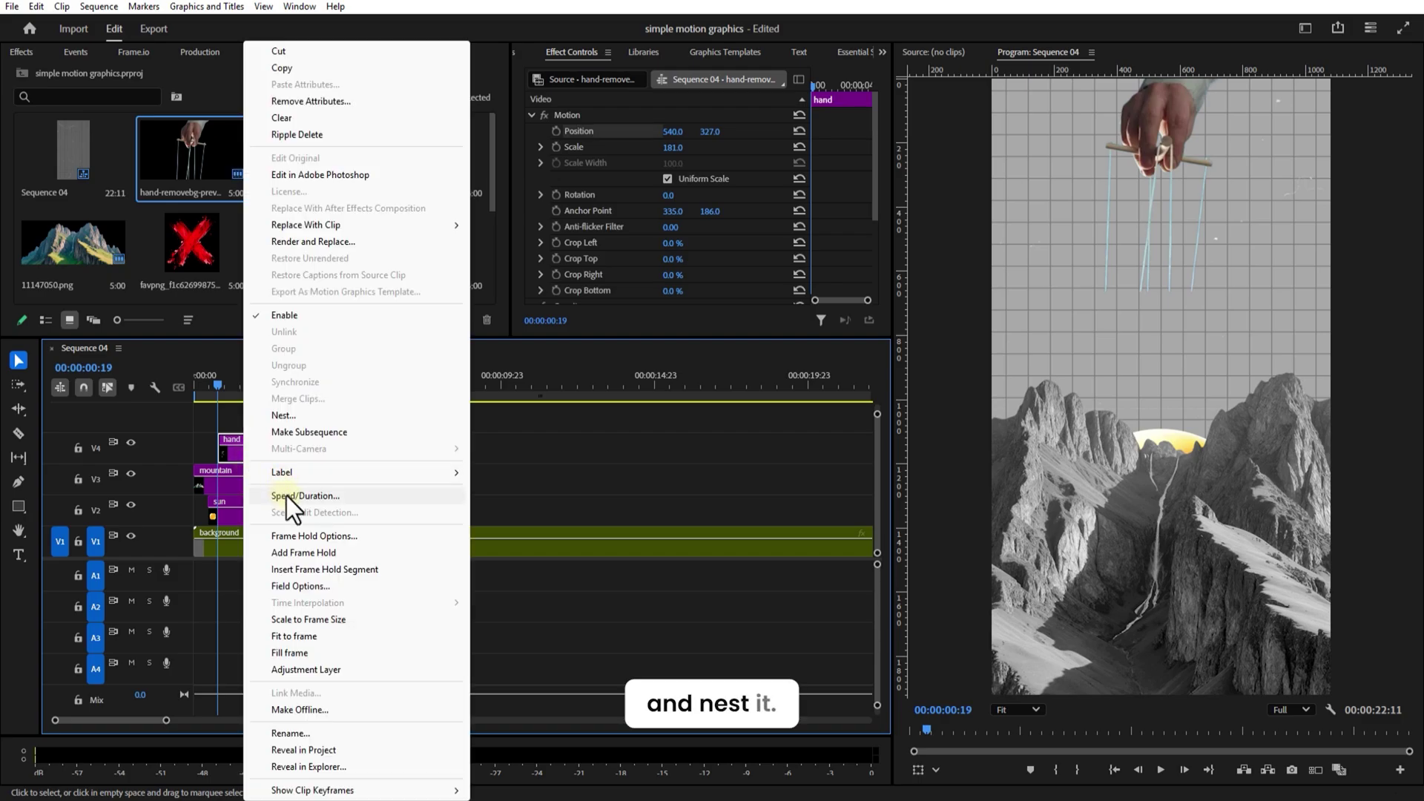
pyautogui.click(294, 414)
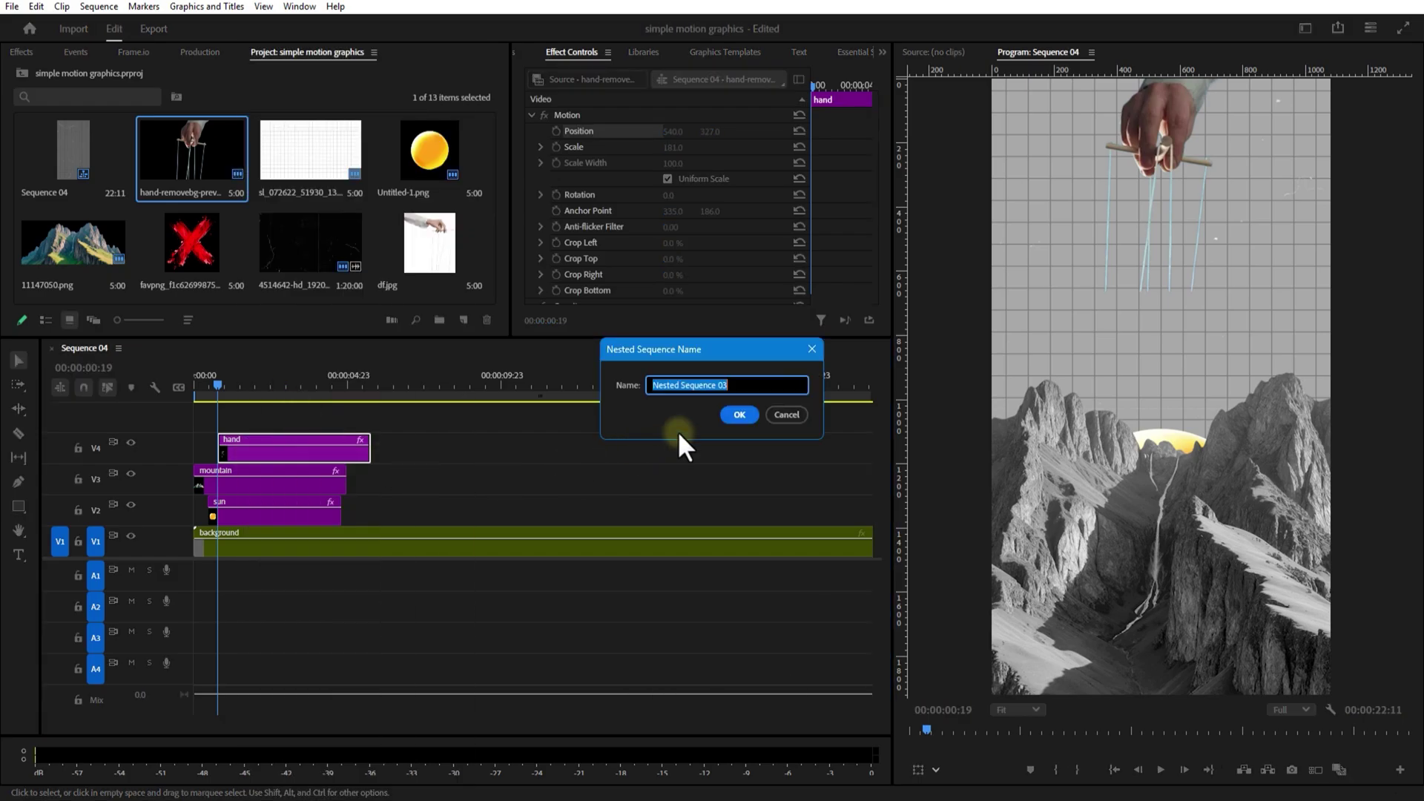
pyautogui.click(693, 419)
# Open the hand's nested sequence and move the hand clip down to V1
pyautogui.click(277, 447)
pyautogui.doubleClick(274, 444)
pyautogui.moveTo(247, 457); pyautogui.dragTo(225, 548)
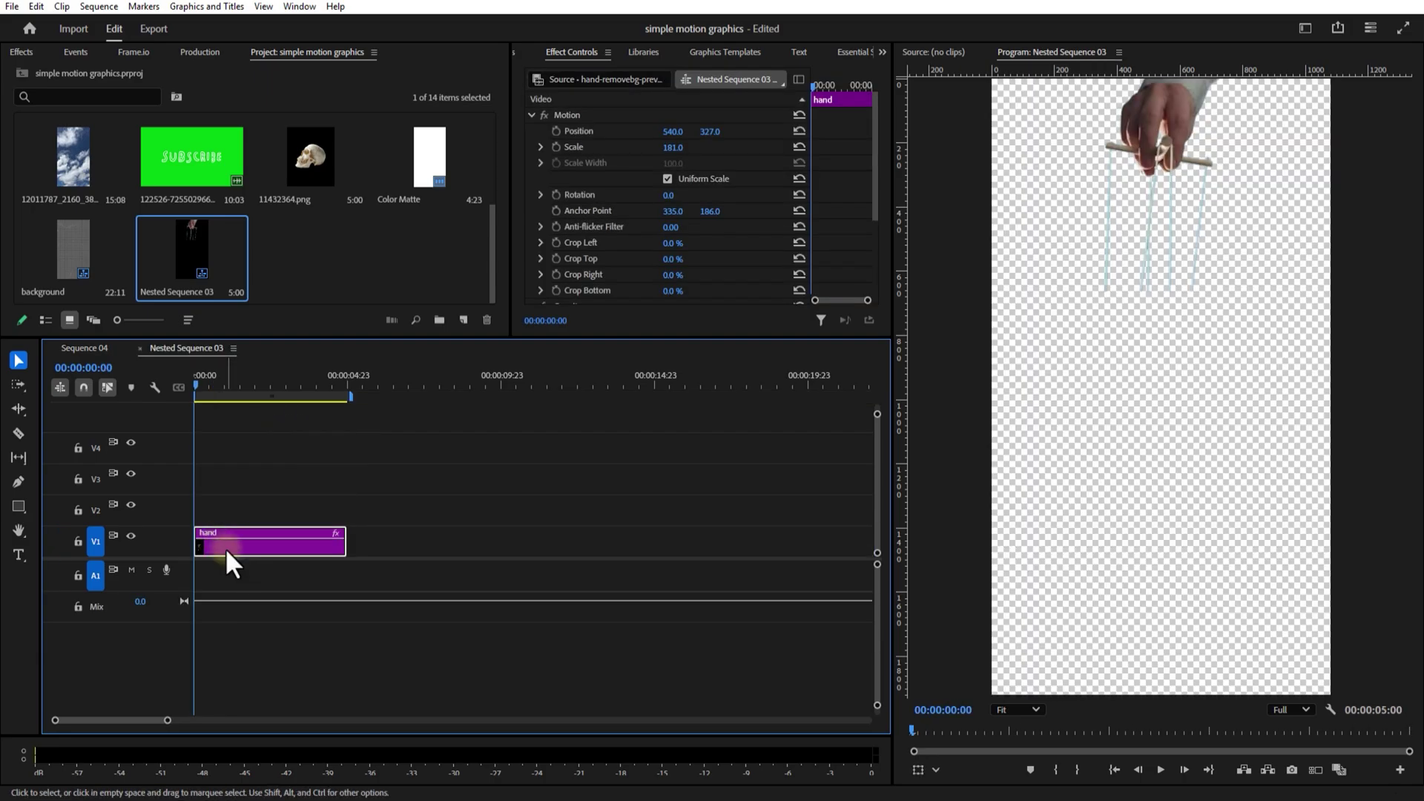
# Add the skull image 11432364.png on the track above the hand and set its scale to 32
pyautogui.click(309, 155)
pyautogui.moveTo(321, 180); pyautogui.dragTo(202, 502)
pyautogui.click(267, 515)
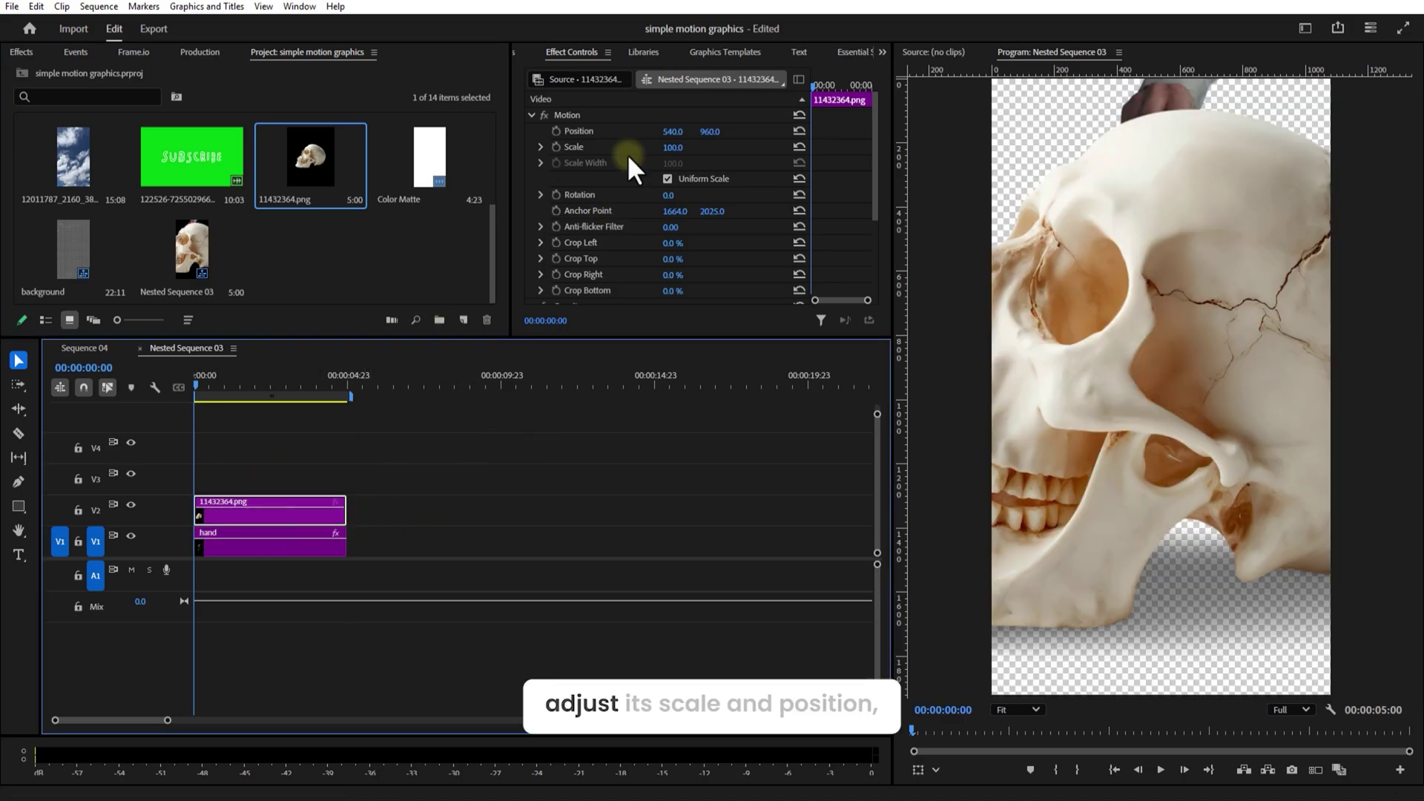
pyautogui.moveTo(670, 147); pyautogui.dragTo(637, 179)
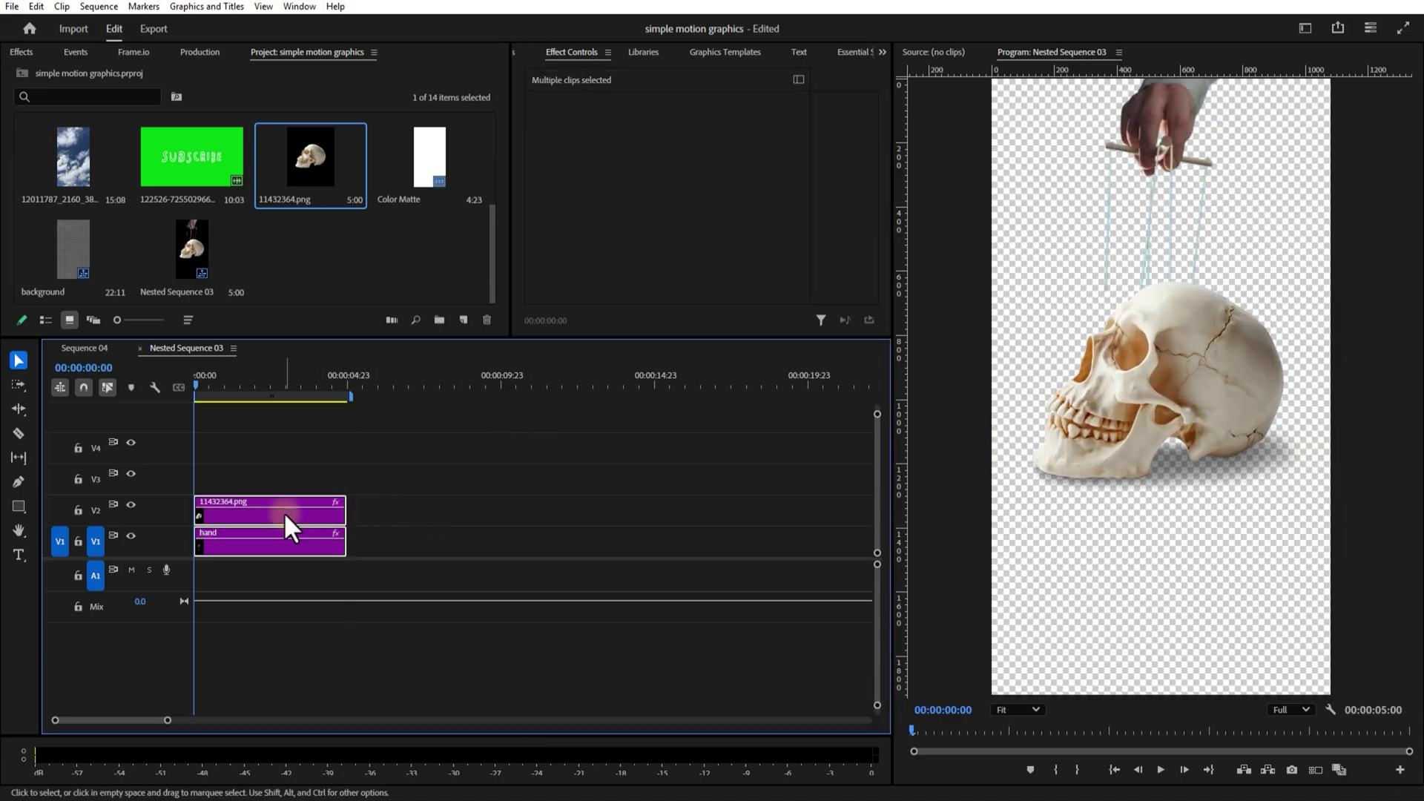
# Move the skull and hand clips up one track and place a new 1080 by 1920 black video beneath them on V1
pyautogui.moveTo(283, 514); pyautogui.dragTo(289, 483)
pyautogui.moveTo(362, 514); pyautogui.dragTo(364, 517)
pyautogui.click(462, 320)
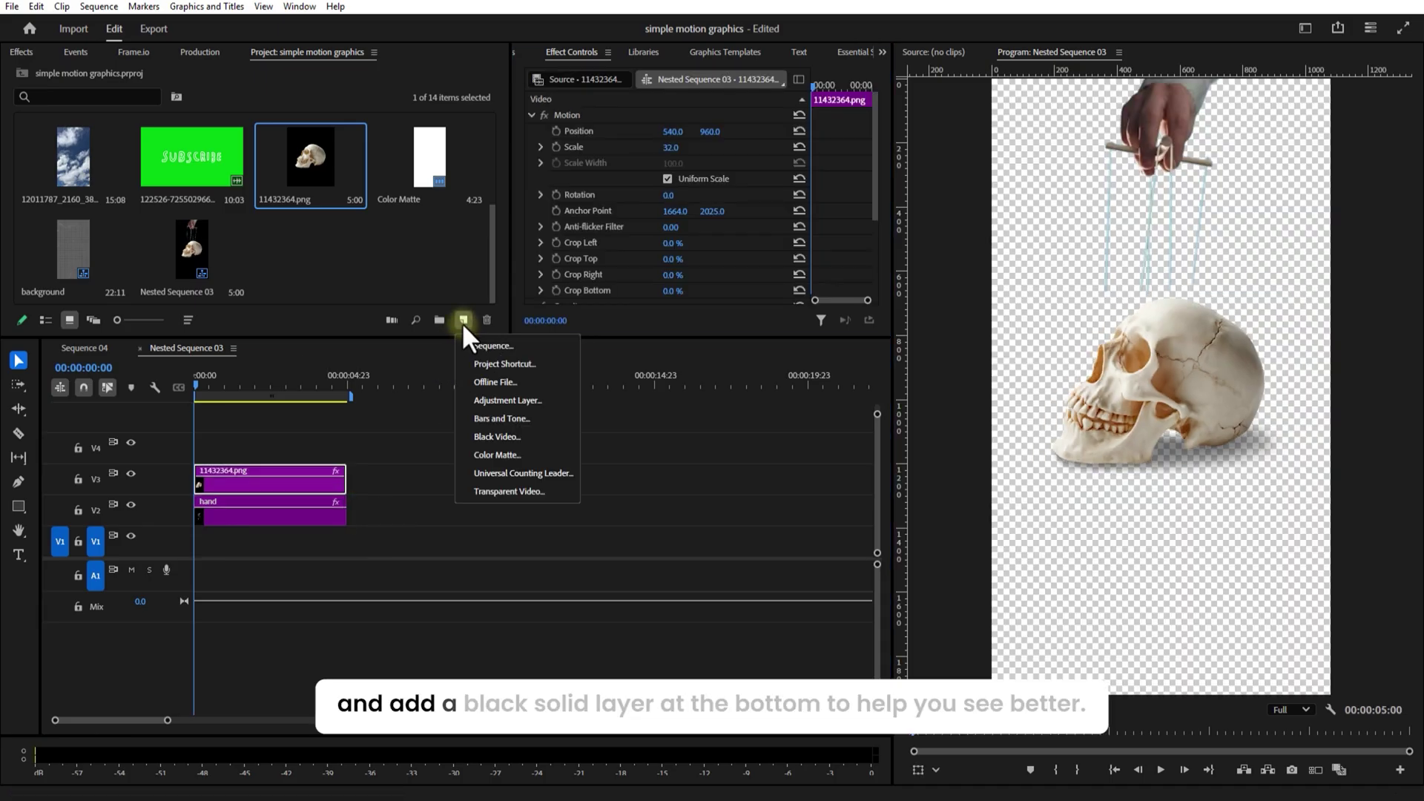
pyautogui.click(498, 436)
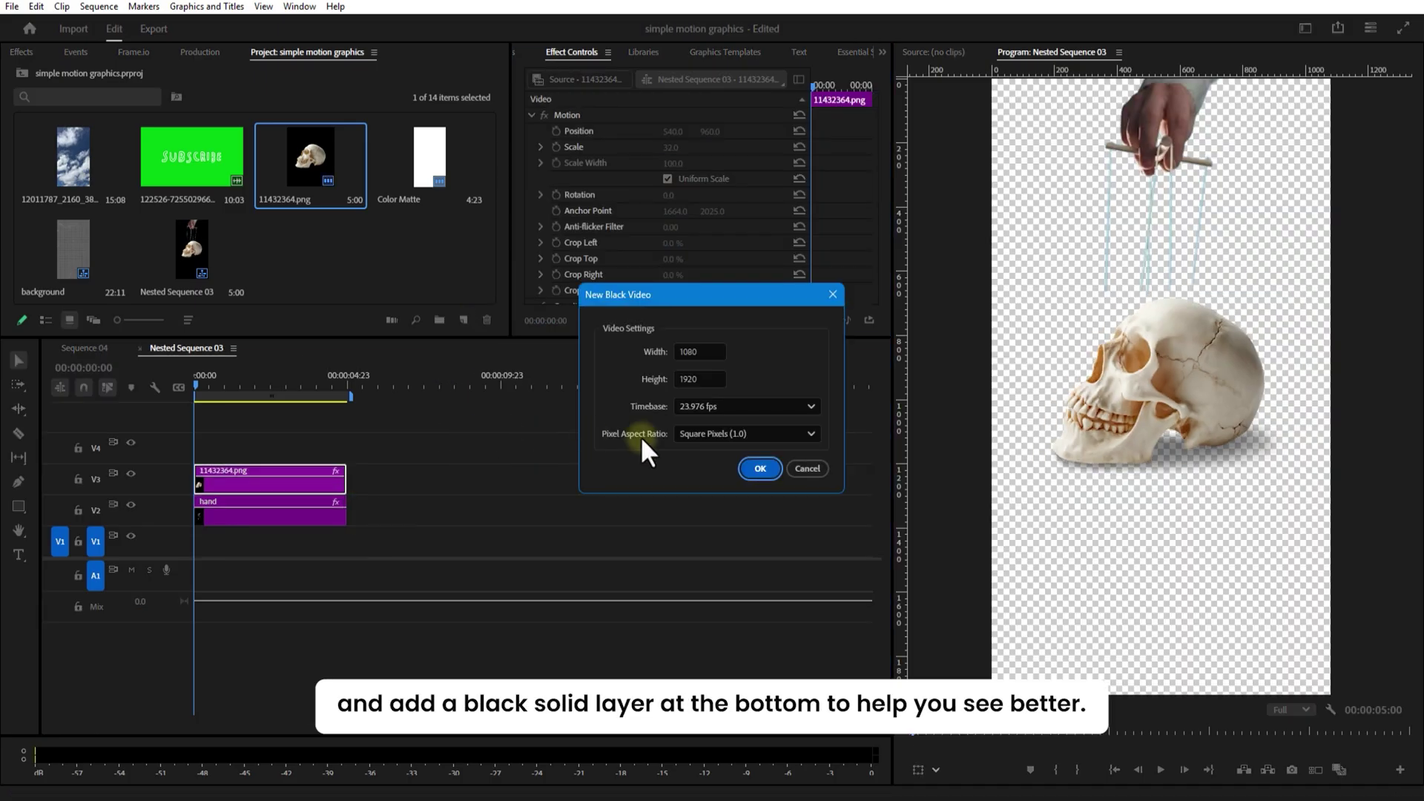
pyautogui.click(760, 467)
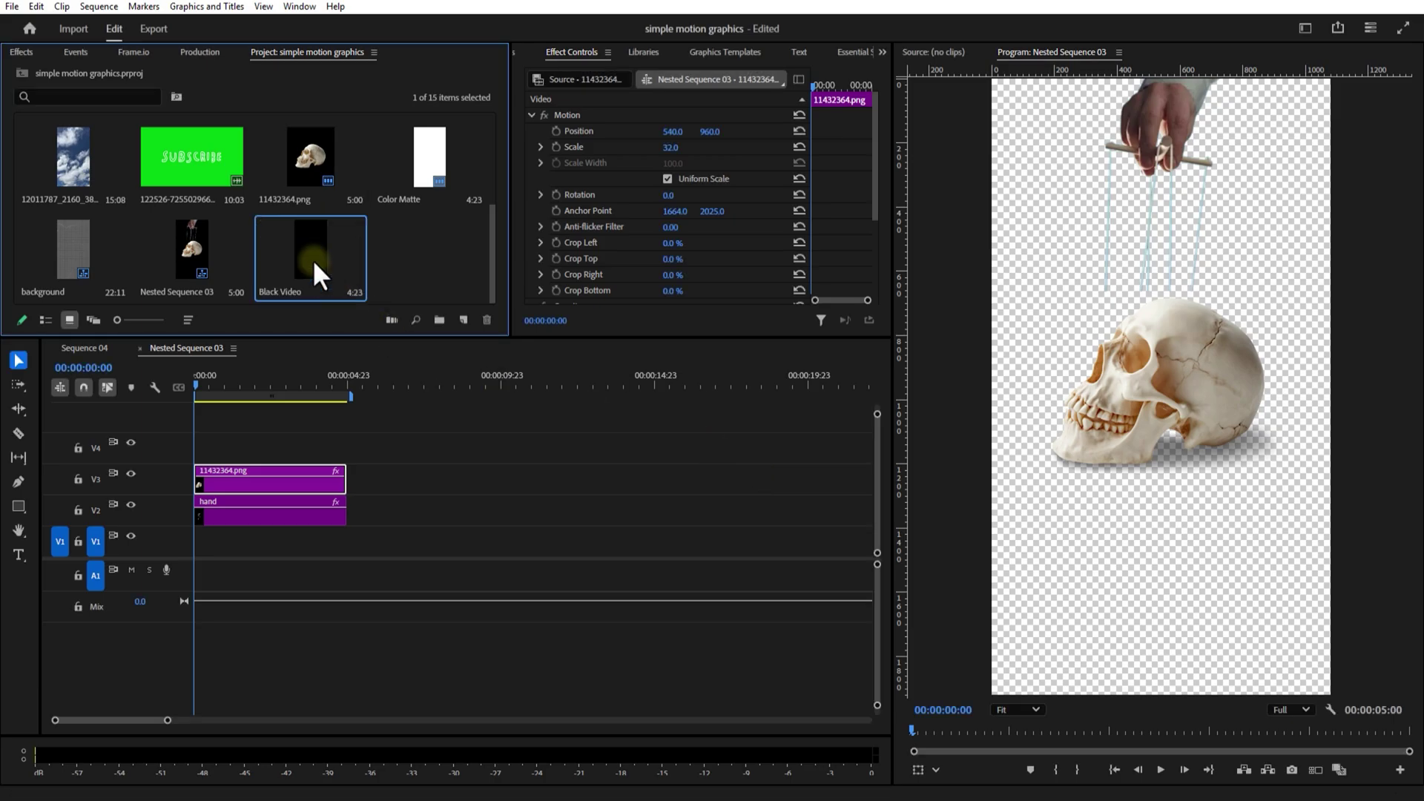
pyautogui.moveTo(313, 260); pyautogui.dragTo(216, 547)
# Set the skull's scale to 29 and its position to 455, 846 so it hangs from the hand's strings
pyautogui.click(202, 380)
pyautogui.moveTo(202, 380); pyautogui.dragTo(199, 378)
pyautogui.moveTo(671, 147); pyautogui.dragTo(620, 138)
pyautogui.moveTo(712, 141); pyautogui.dragTo(694, 133)
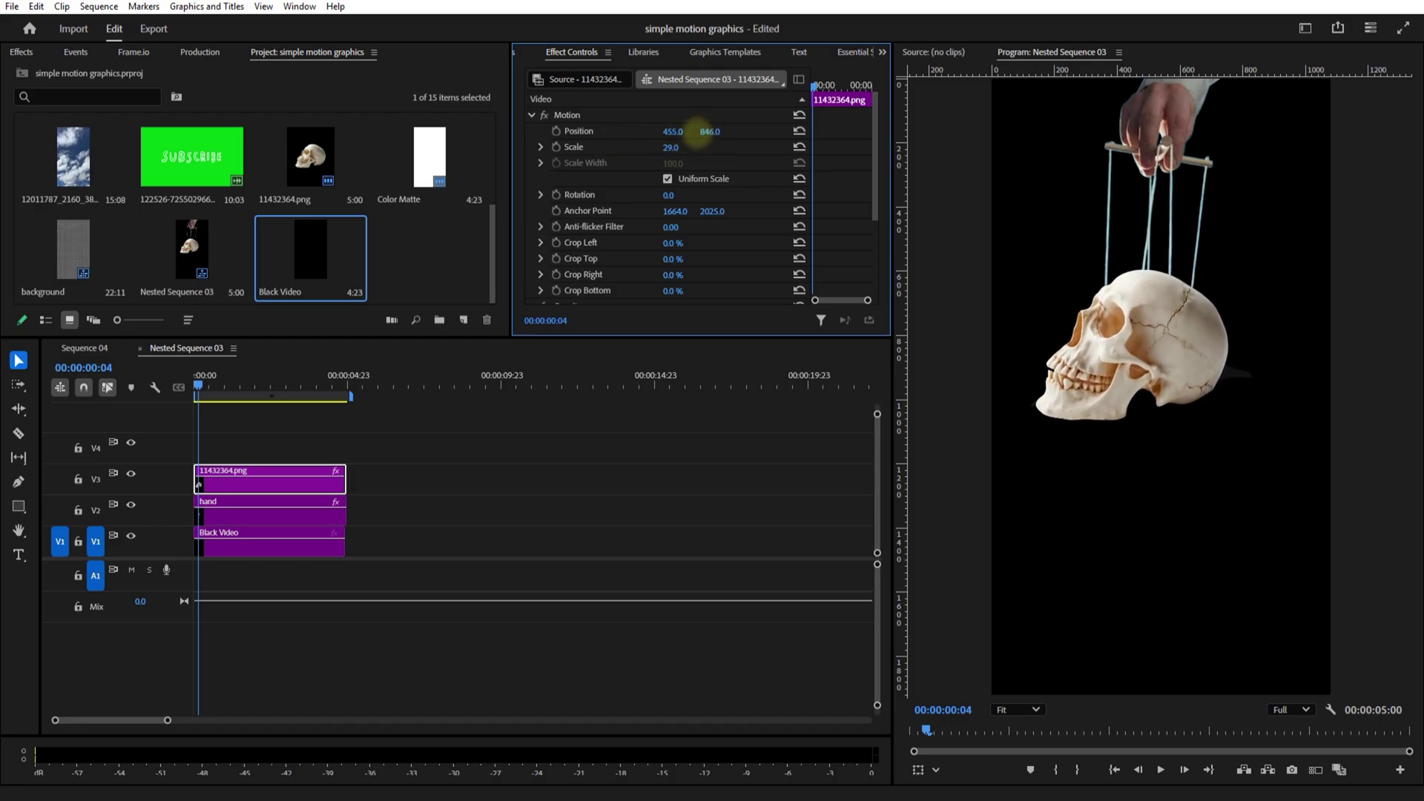
pyautogui.click(521, 512)
# Nest the skull clip with the default sequence name and rename the nested clip "skull"
pyautogui.click(254, 490)
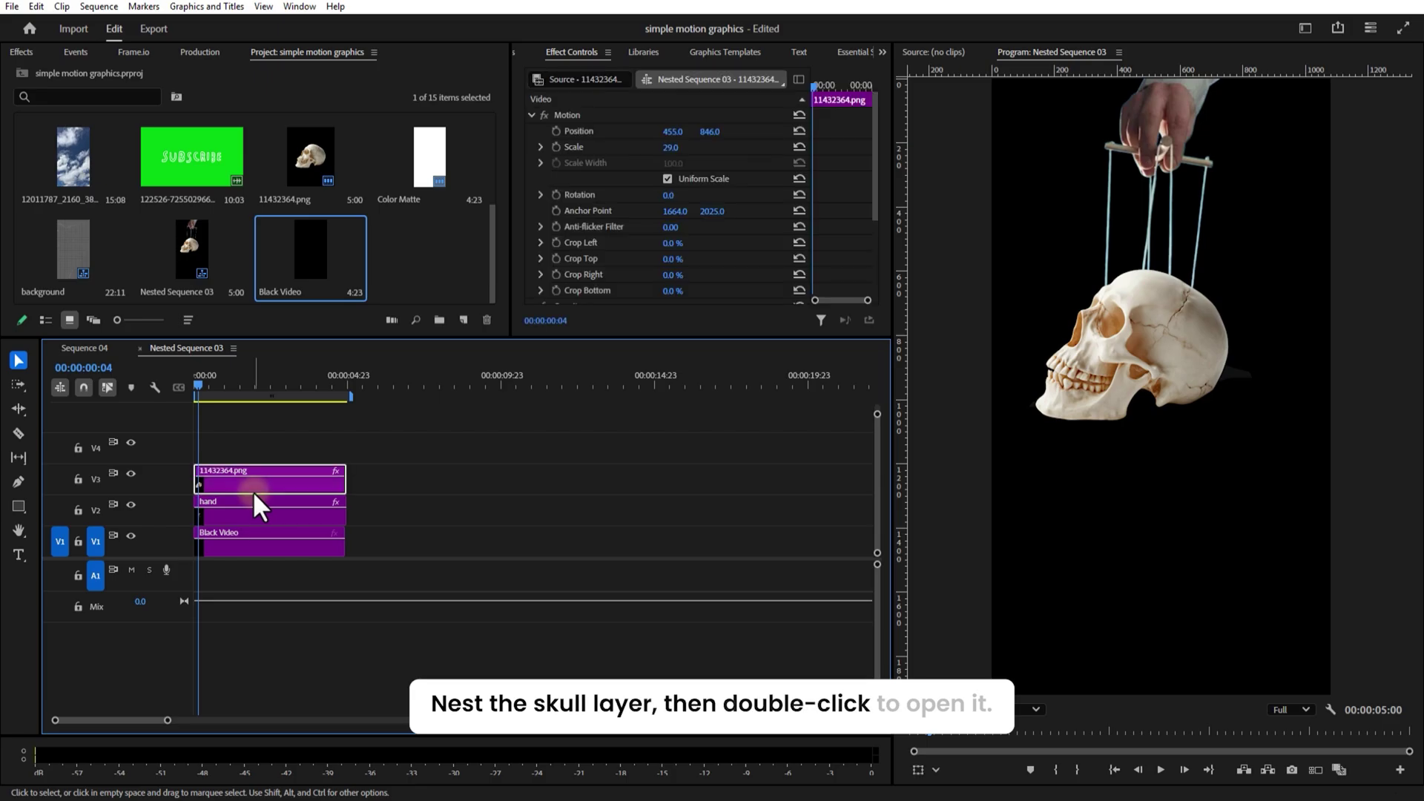
pyautogui.rightClick(252, 491)
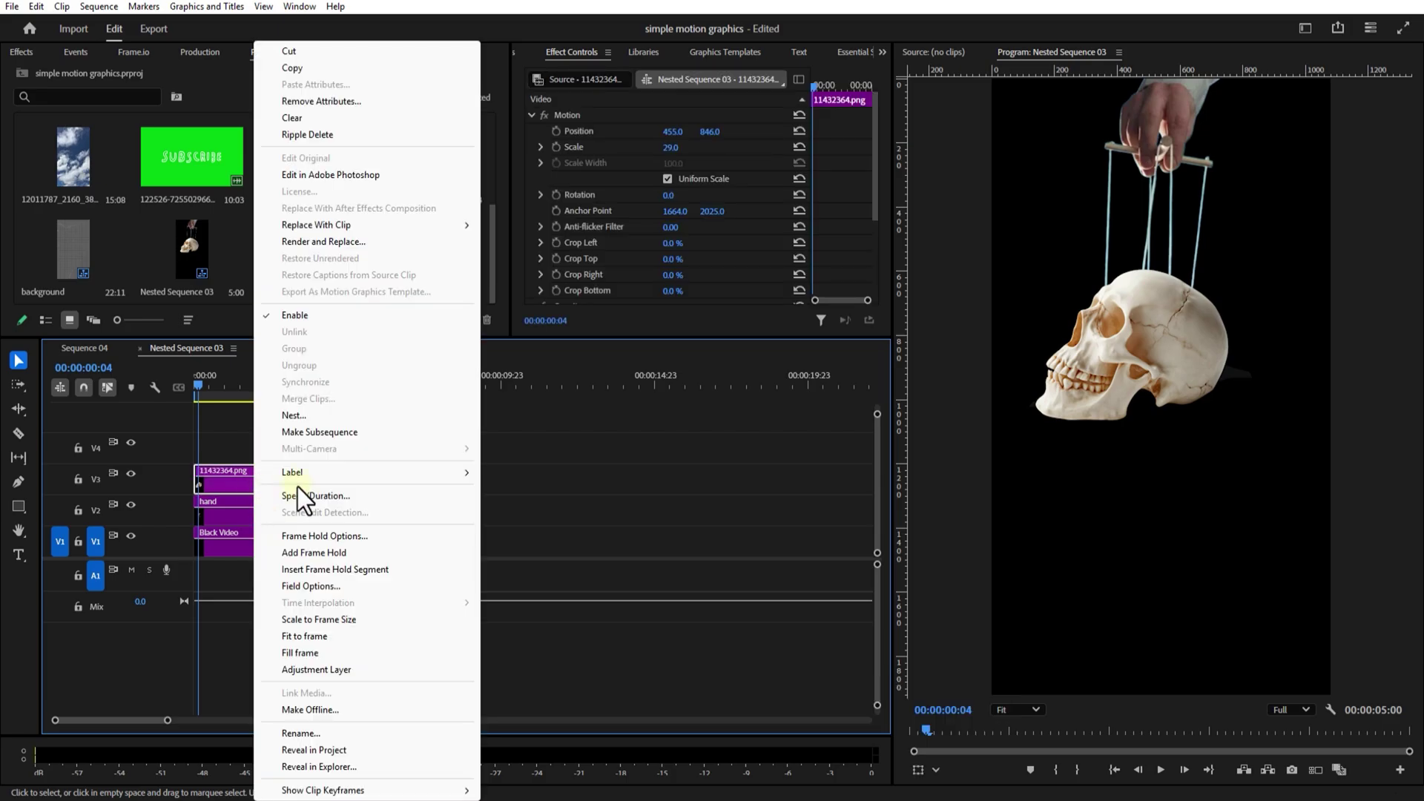
pyautogui.click(304, 417)
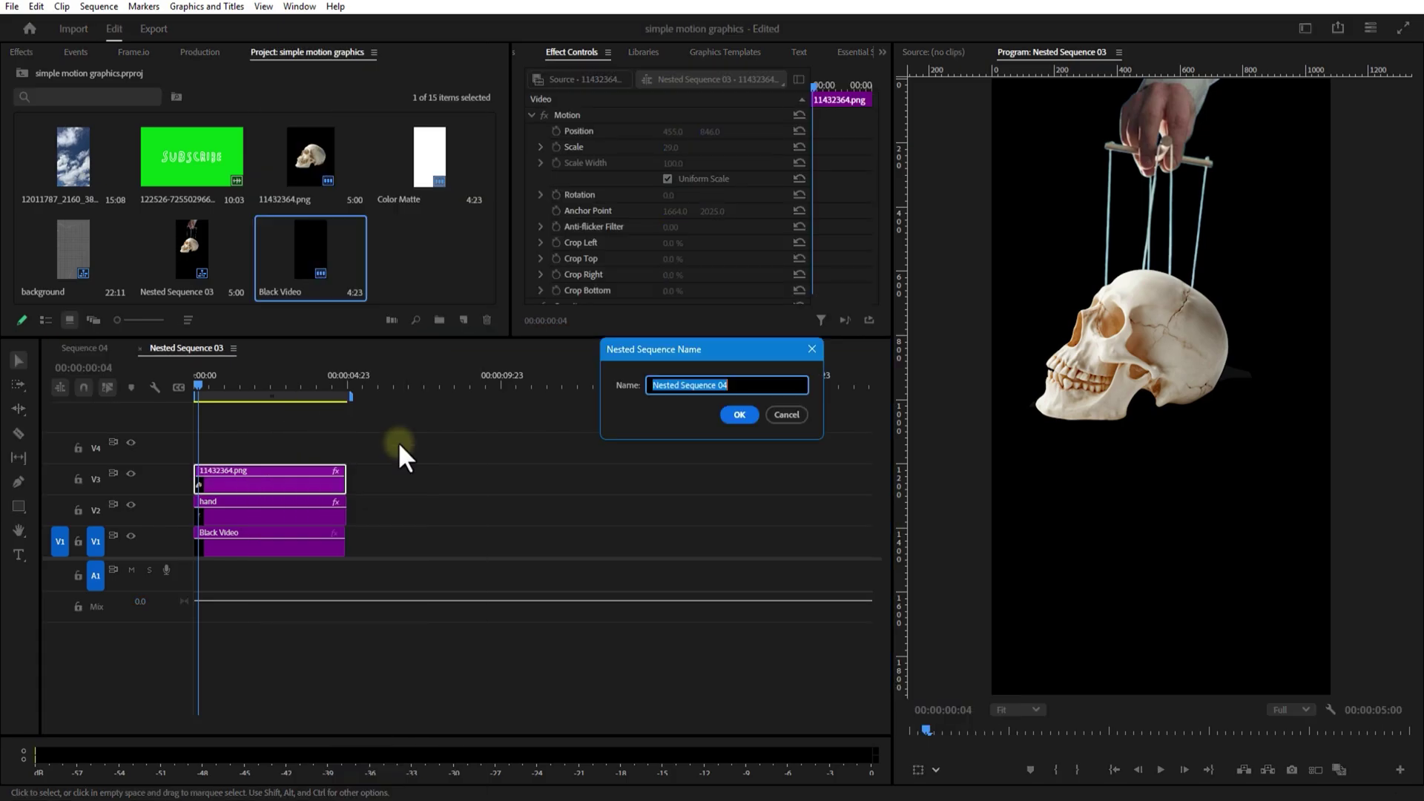
pyautogui.click(731, 420)
pyautogui.rightClick(265, 487)
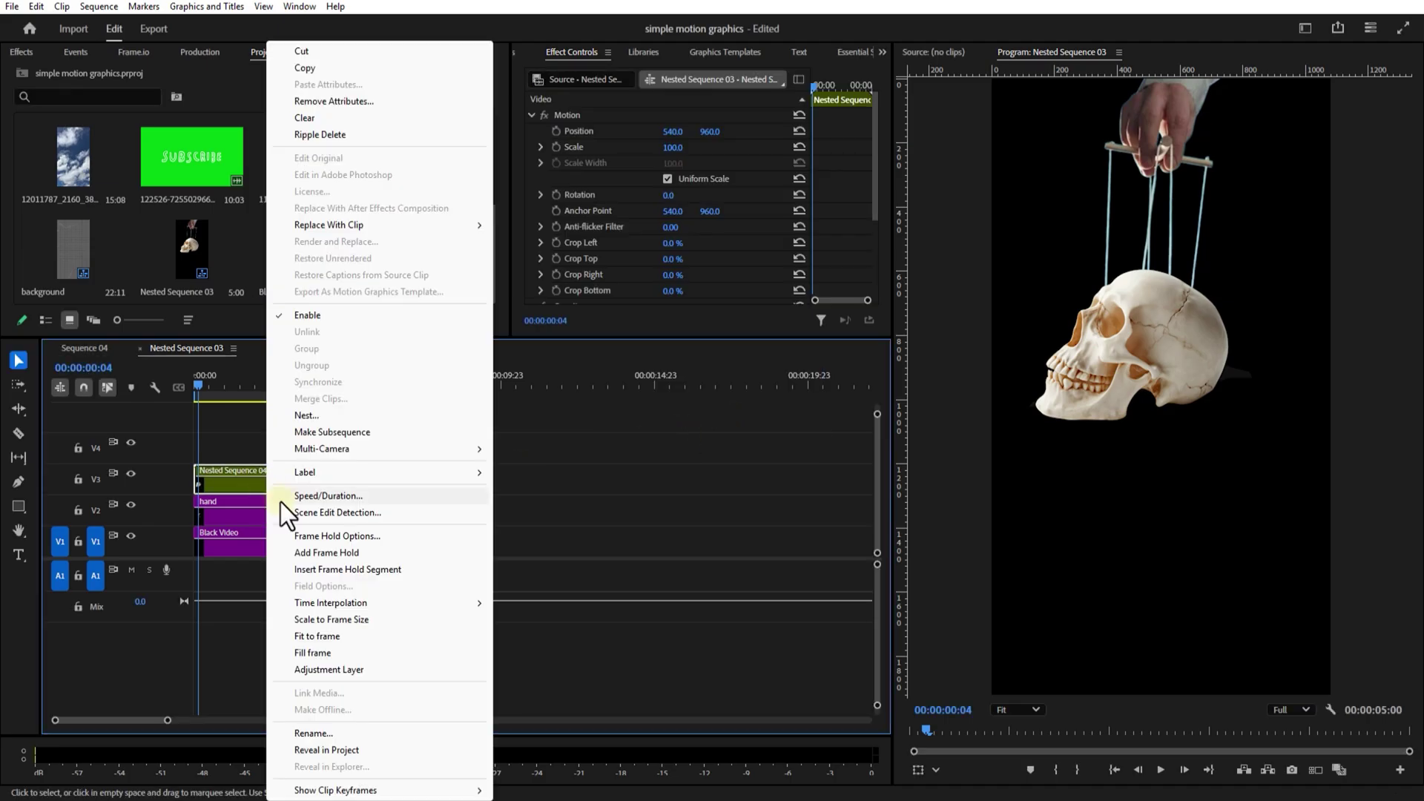
pyautogui.click(326, 732)
pyautogui.write('skull')
pyautogui.click(800, 407)
# Open the skull's nested sequence, move the skull image clip to V1 and reveal its opacity mask settings
pyautogui.doubleClick(273, 484)
pyautogui.click(245, 487)
pyautogui.moveTo(243, 488); pyautogui.dragTo(238, 550)
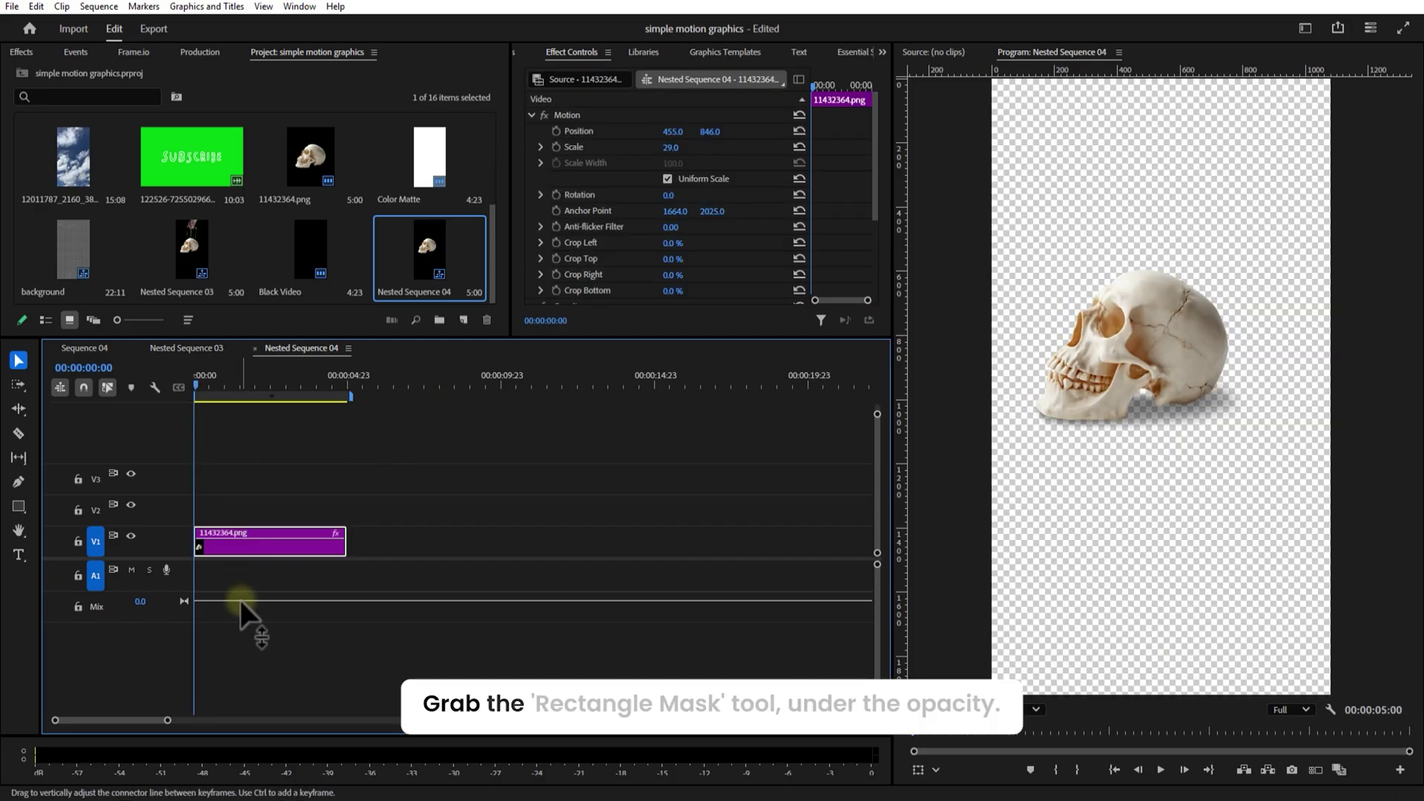
pyautogui.moveTo(566, 337); pyautogui.dragTo(557, 428)
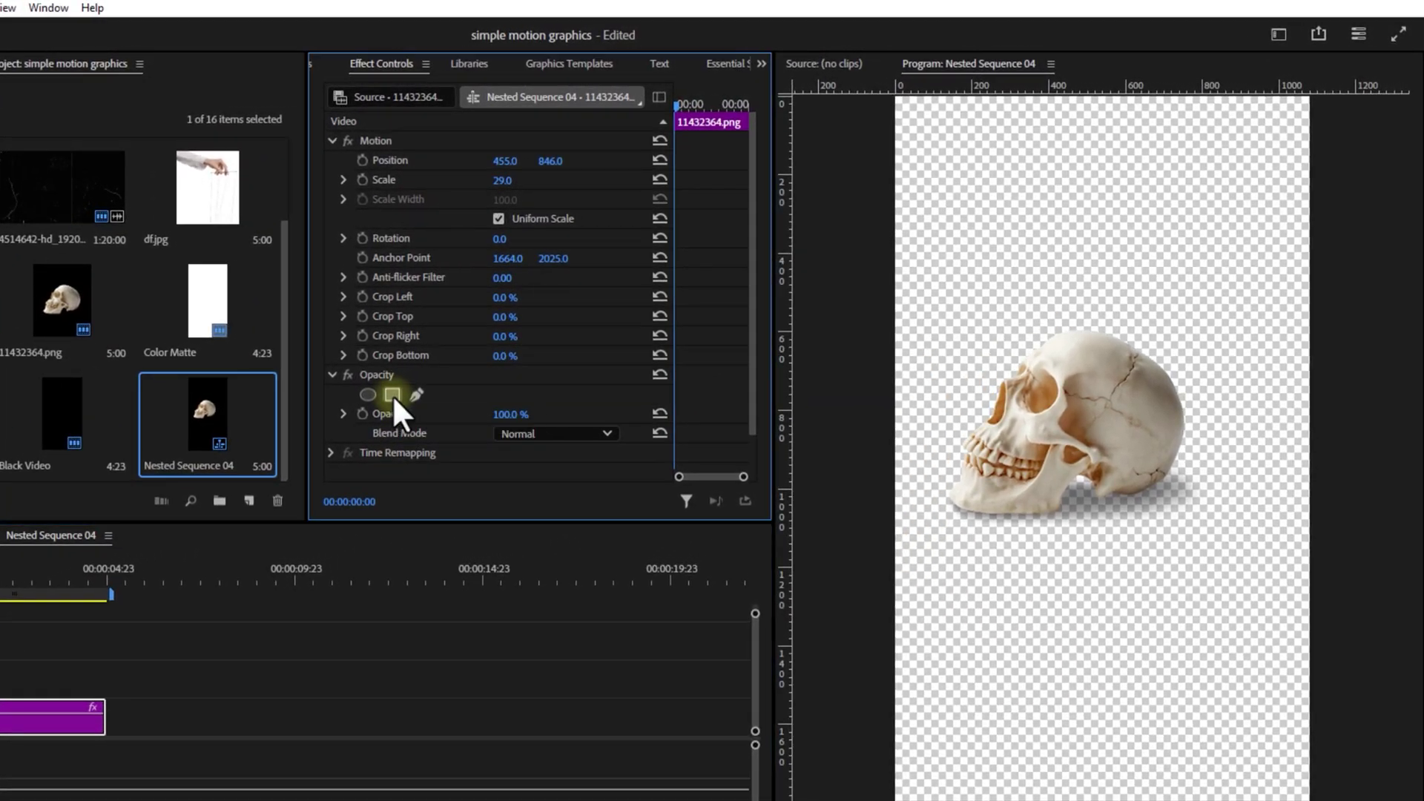
# Draw a four-point opacity mask over the skull's upper cranium, slanted from the forehead down to the back, and invert it
pyautogui.click(393, 395)
pyautogui.moveTo(1072, 423); pyautogui.dragTo(1076, 291)
pyautogui.moveTo(1126, 353); pyautogui.dragTo(1230, 488)
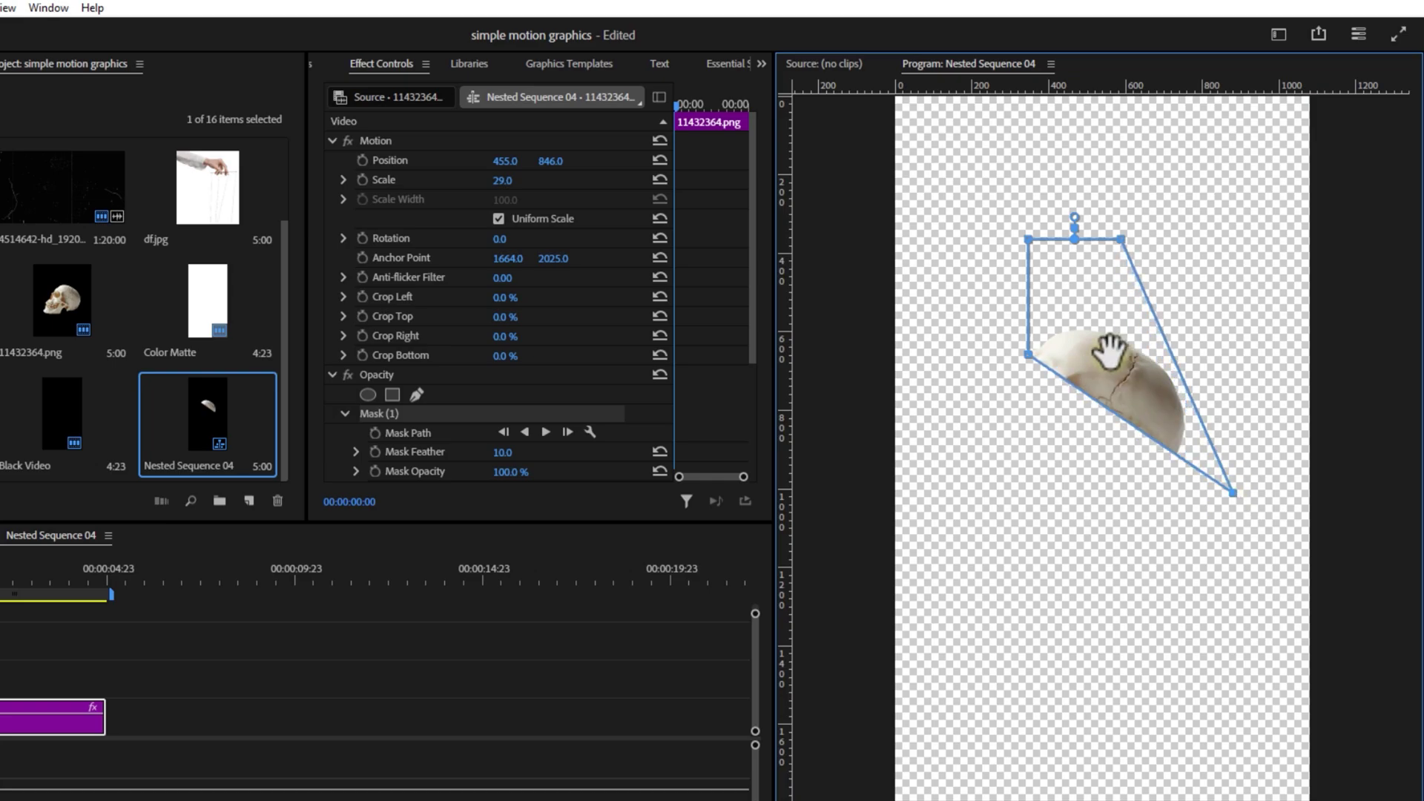
pyautogui.click(1123, 243)
pyautogui.moveTo(1144, 261); pyautogui.dragTo(1264, 424)
pyautogui.moveTo(1028, 239); pyautogui.dragTo(1056, 284)
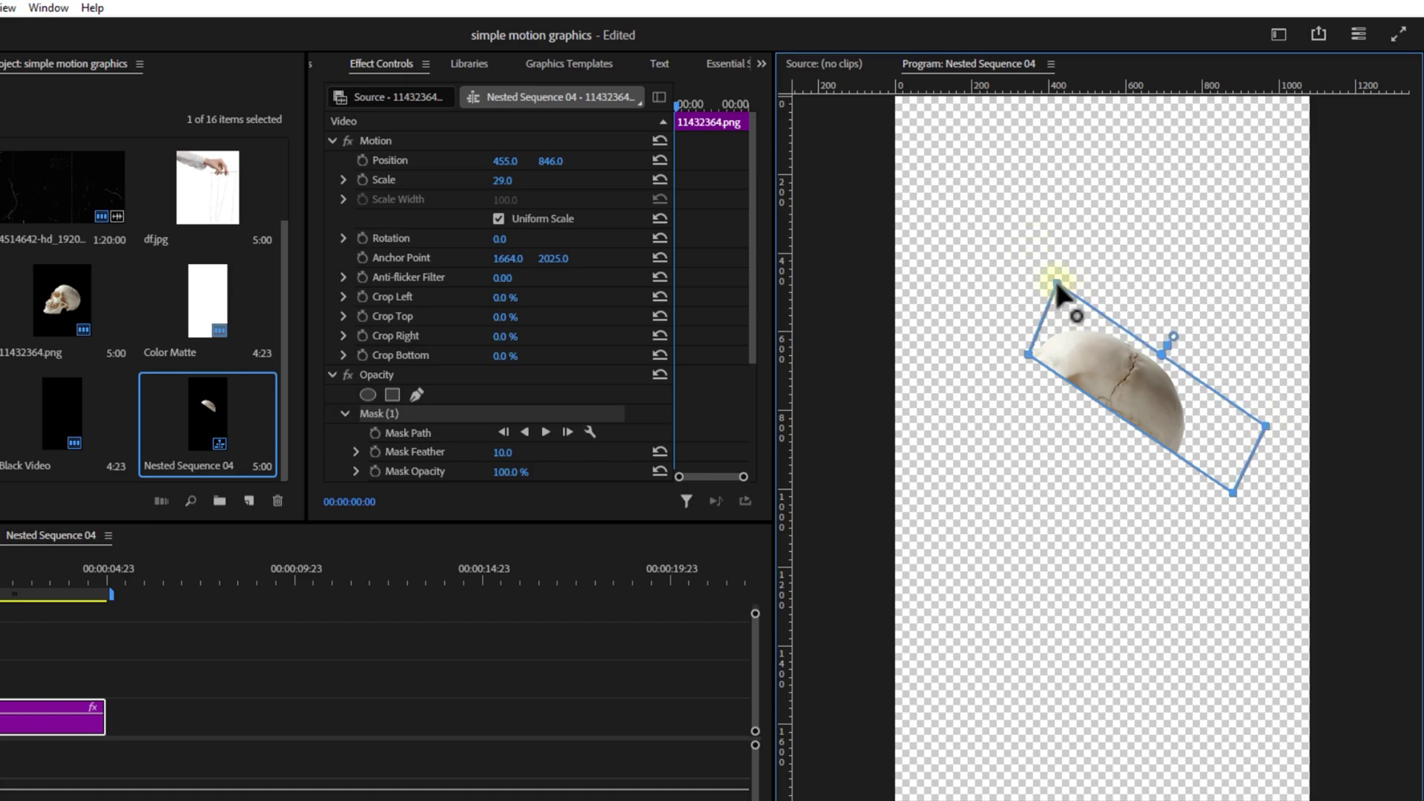
pyautogui.scroll(-3, 751, 355)
pyautogui.click(498, 403)
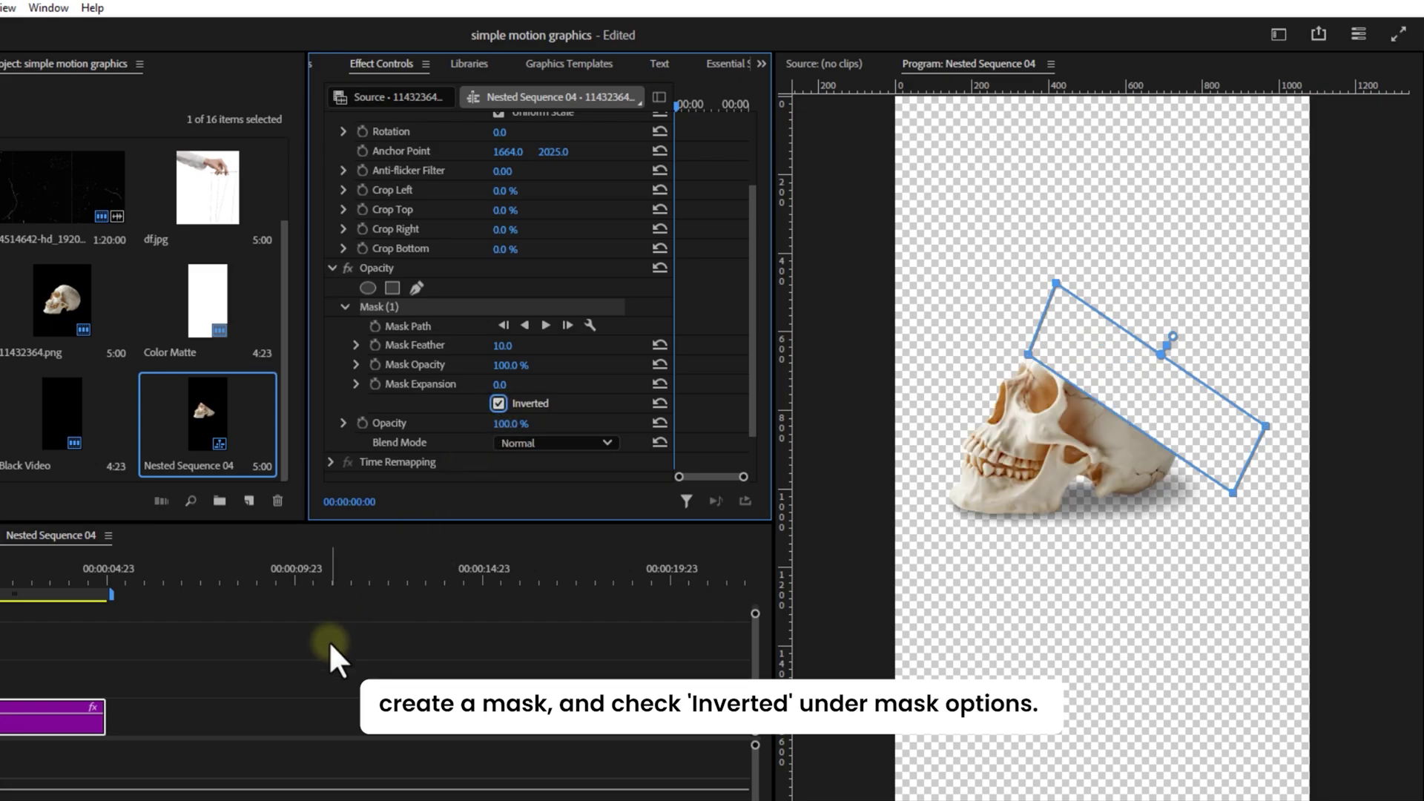
# Duplicate the masked skull clip onto V2 and turn off mask inversion on the upper copy, checking the V1 layer's visibility
pyautogui.click(328, 643)
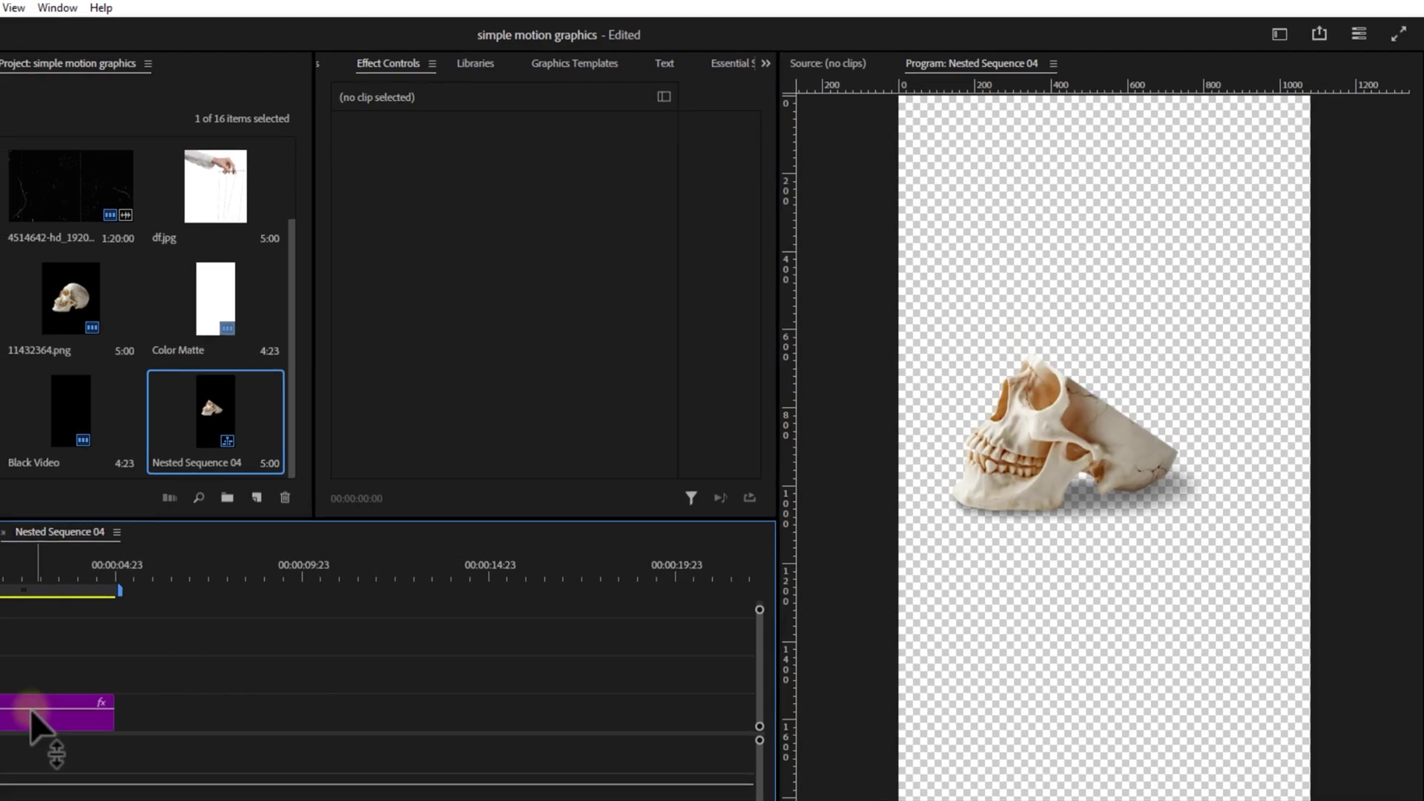
pyautogui.click(30, 709)
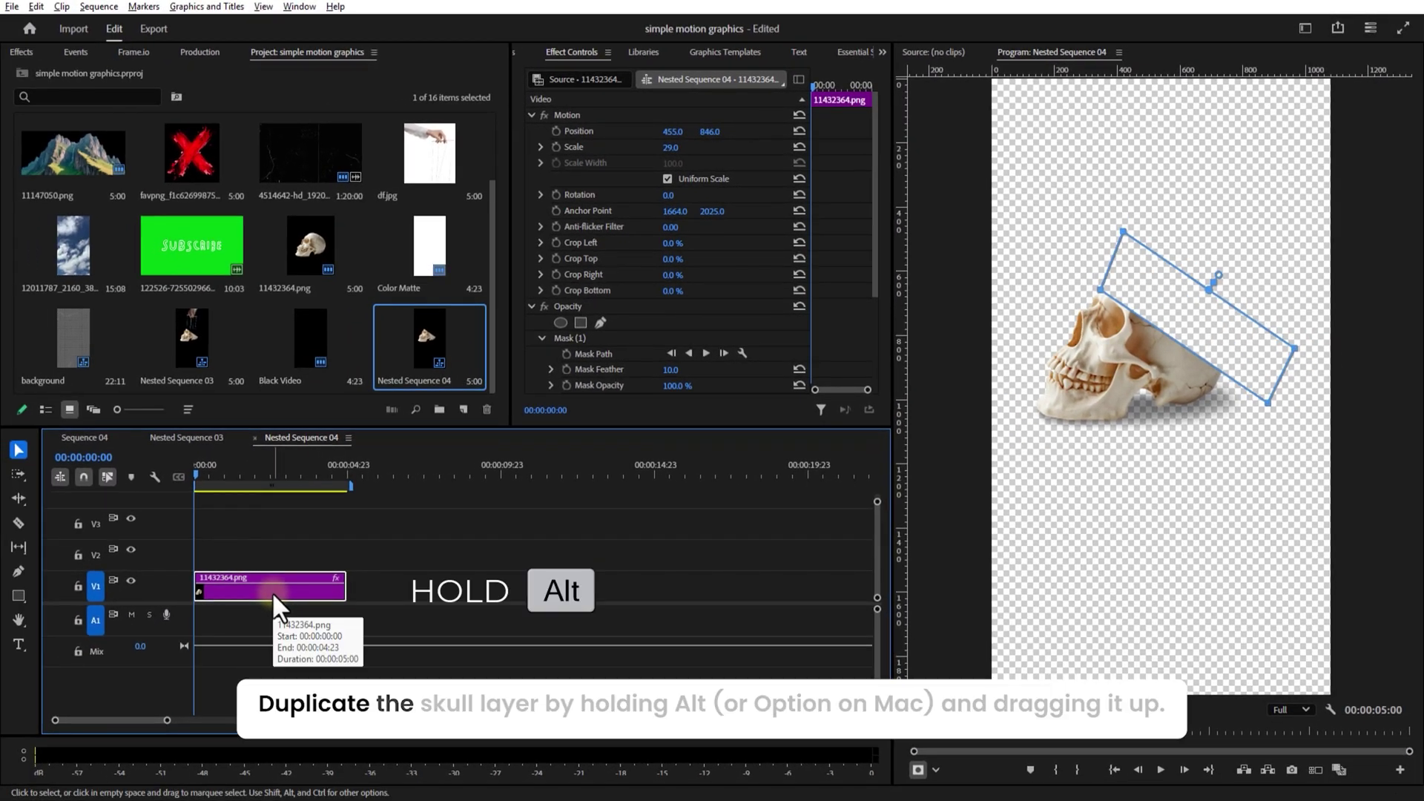
pyautogui.moveTo(271, 591); pyautogui.dragTo(274, 559)
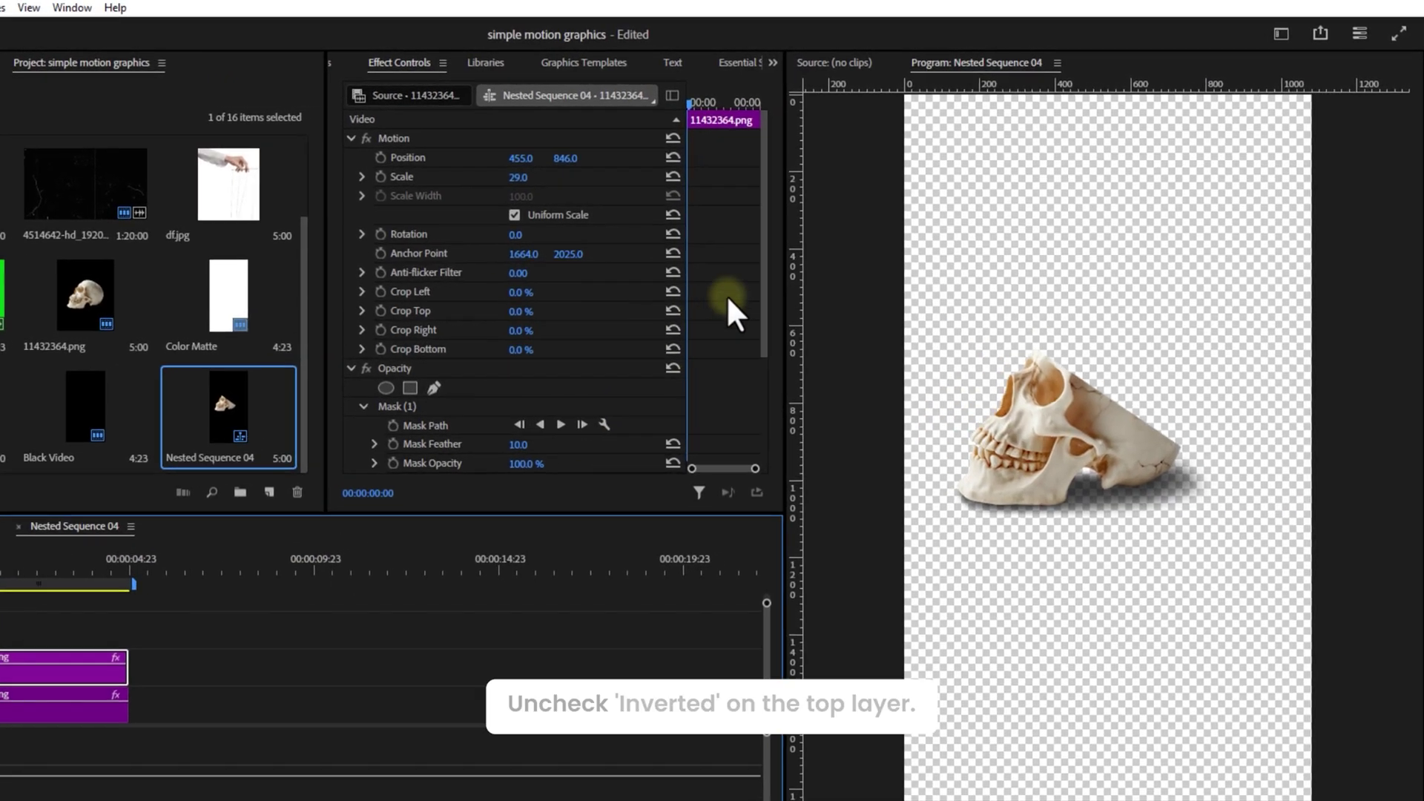
pyautogui.moveTo(761, 276); pyautogui.dragTo(766, 343)
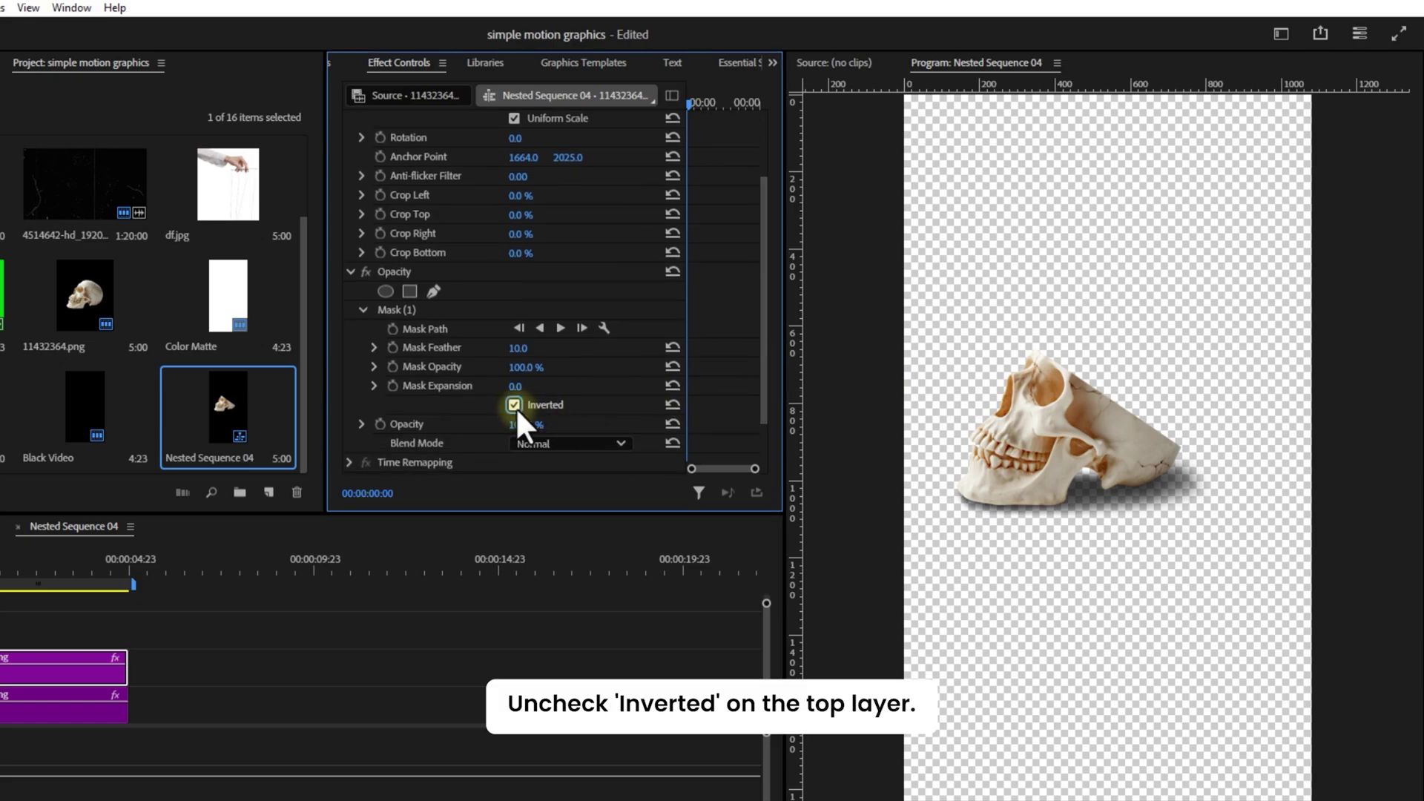
pyautogui.click(514, 405)
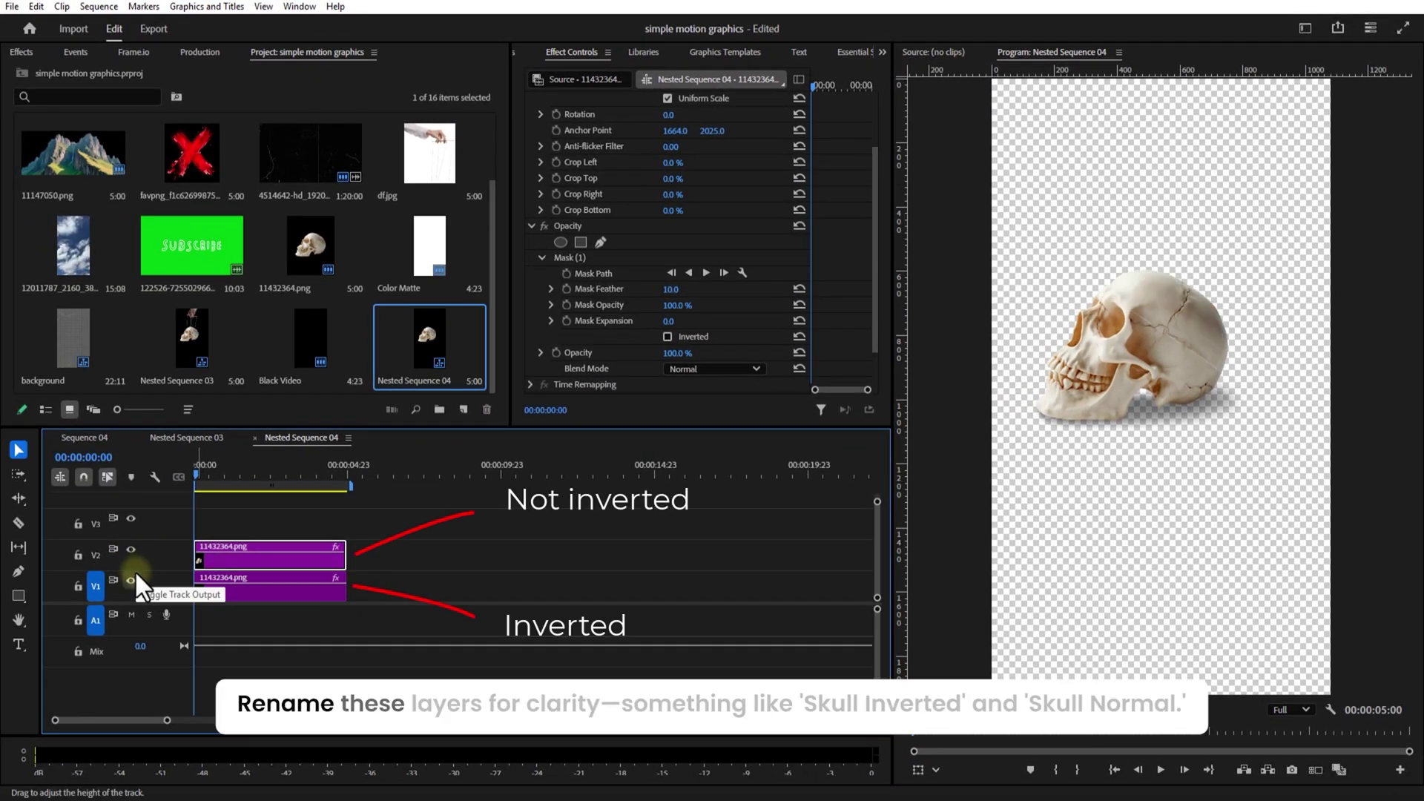
pyautogui.click(132, 580)
pyautogui.click(132, 580)
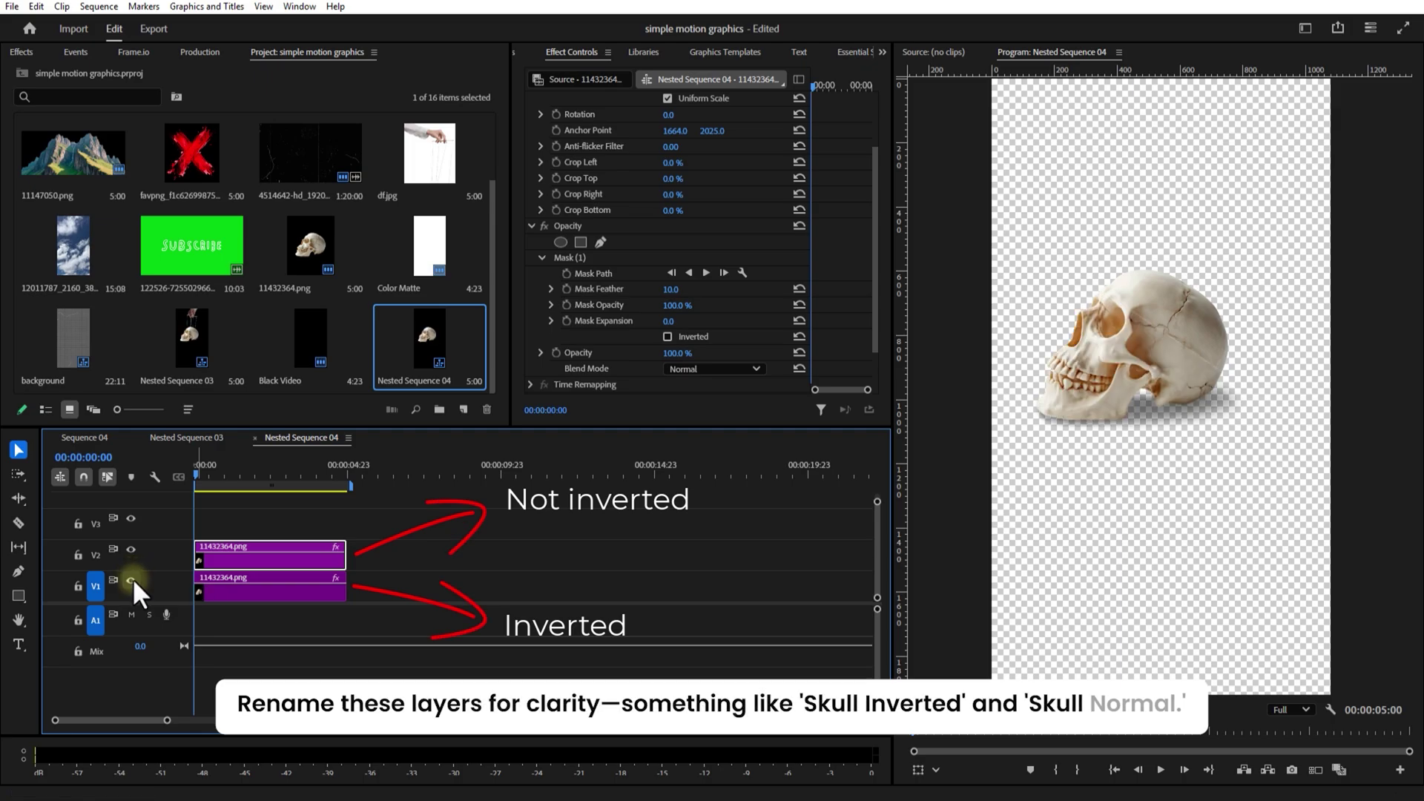
# Rename the skull clip on V2 "head top" and the one on V1 "head bottom"
pyautogui.rightClick(250, 594)
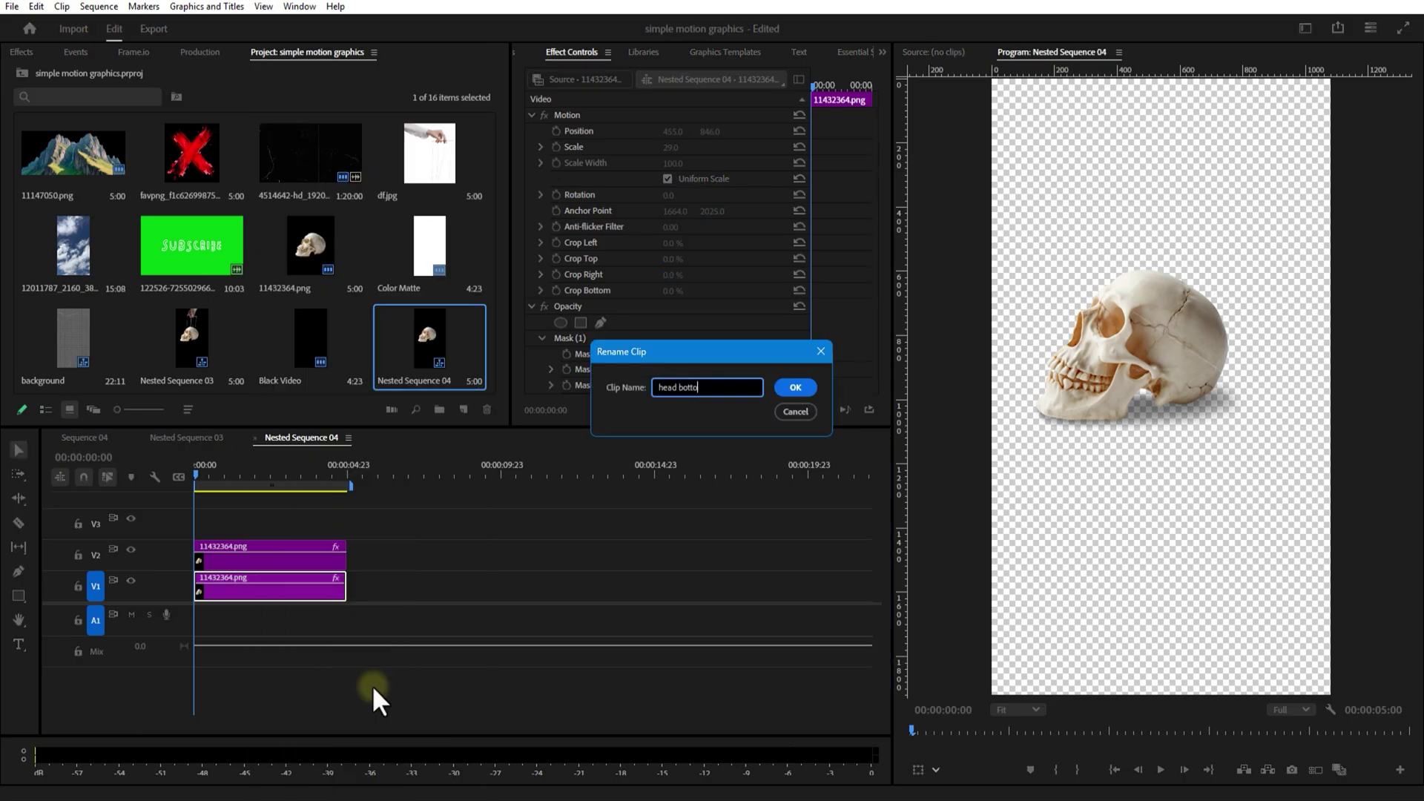
pyautogui.write('he')
pyautogui.write('ad top')
pyautogui.click(795, 388)
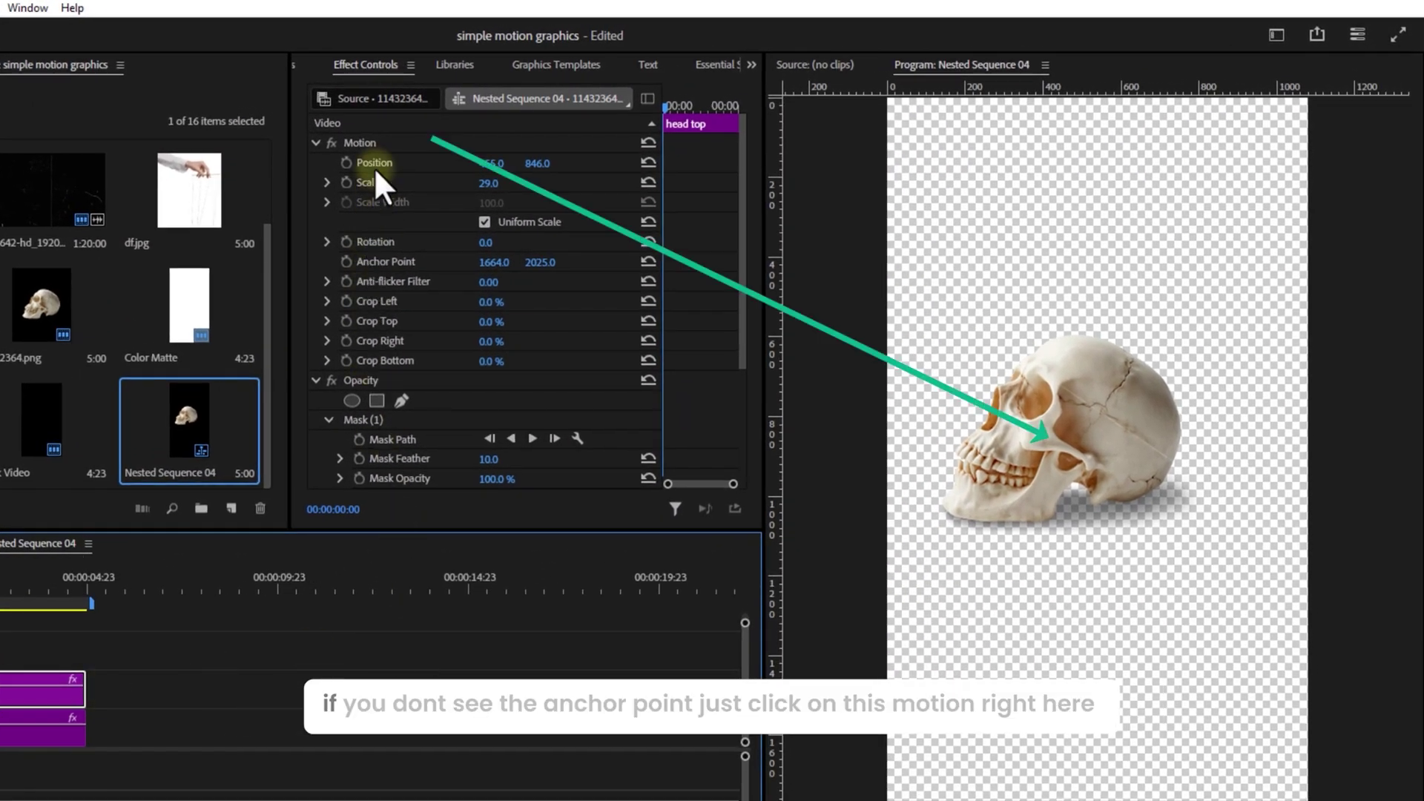
# Move head top's anchor point to the back of the skull at 2621.3, 2173.5 and keyframe rotation and position at 00:00:00:05
pyautogui.click(367, 144)
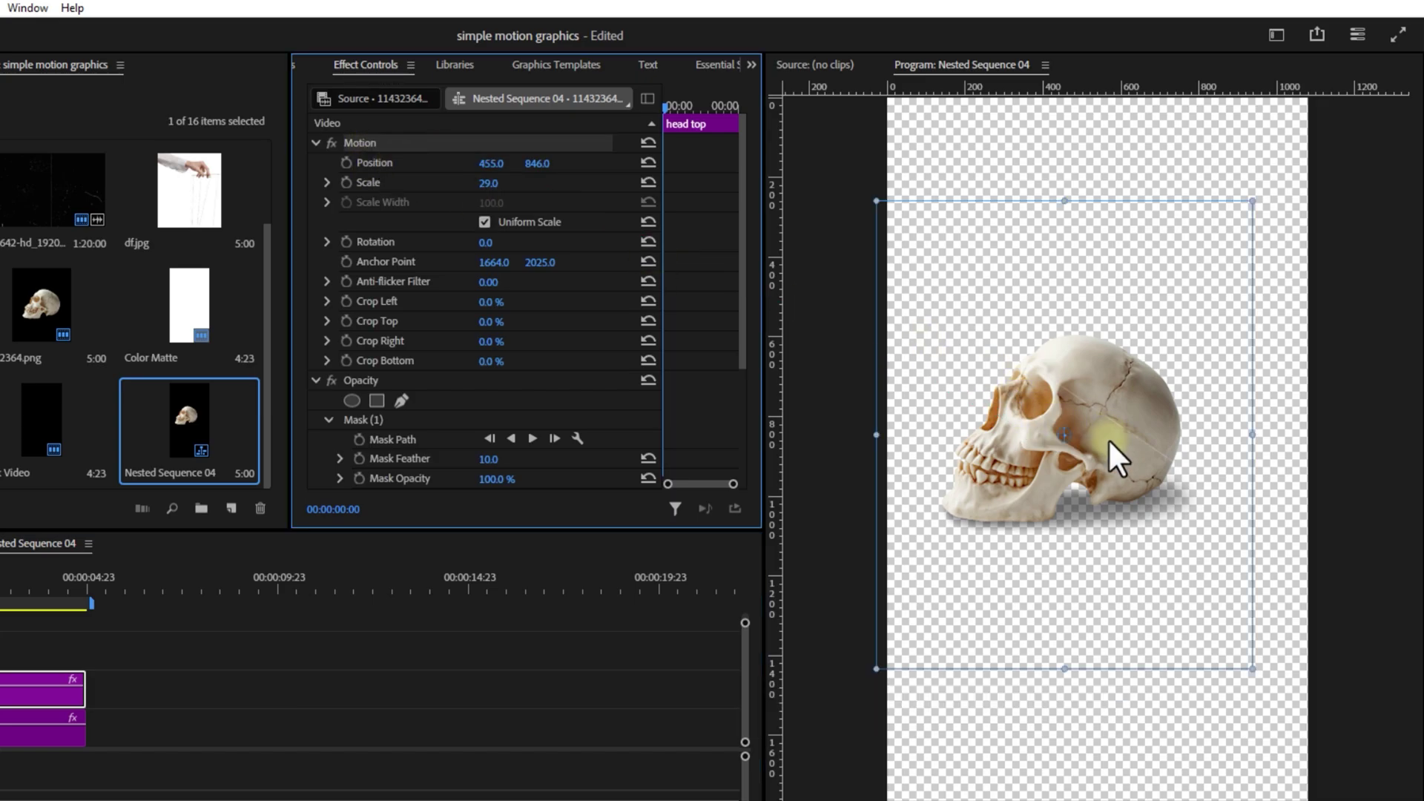
pyautogui.moveTo(1064, 435); pyautogui.dragTo(1172, 452)
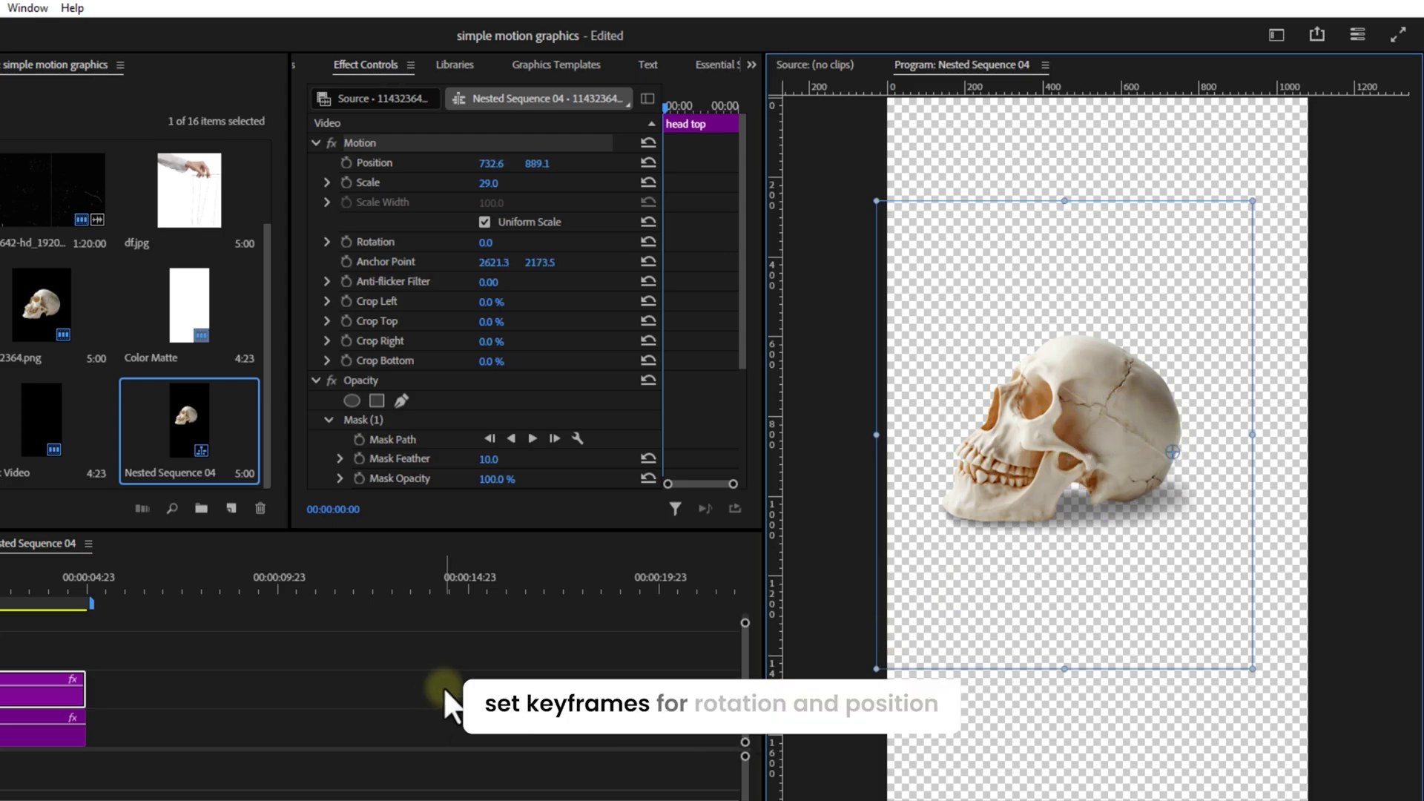
pyautogui.click(344, 242)
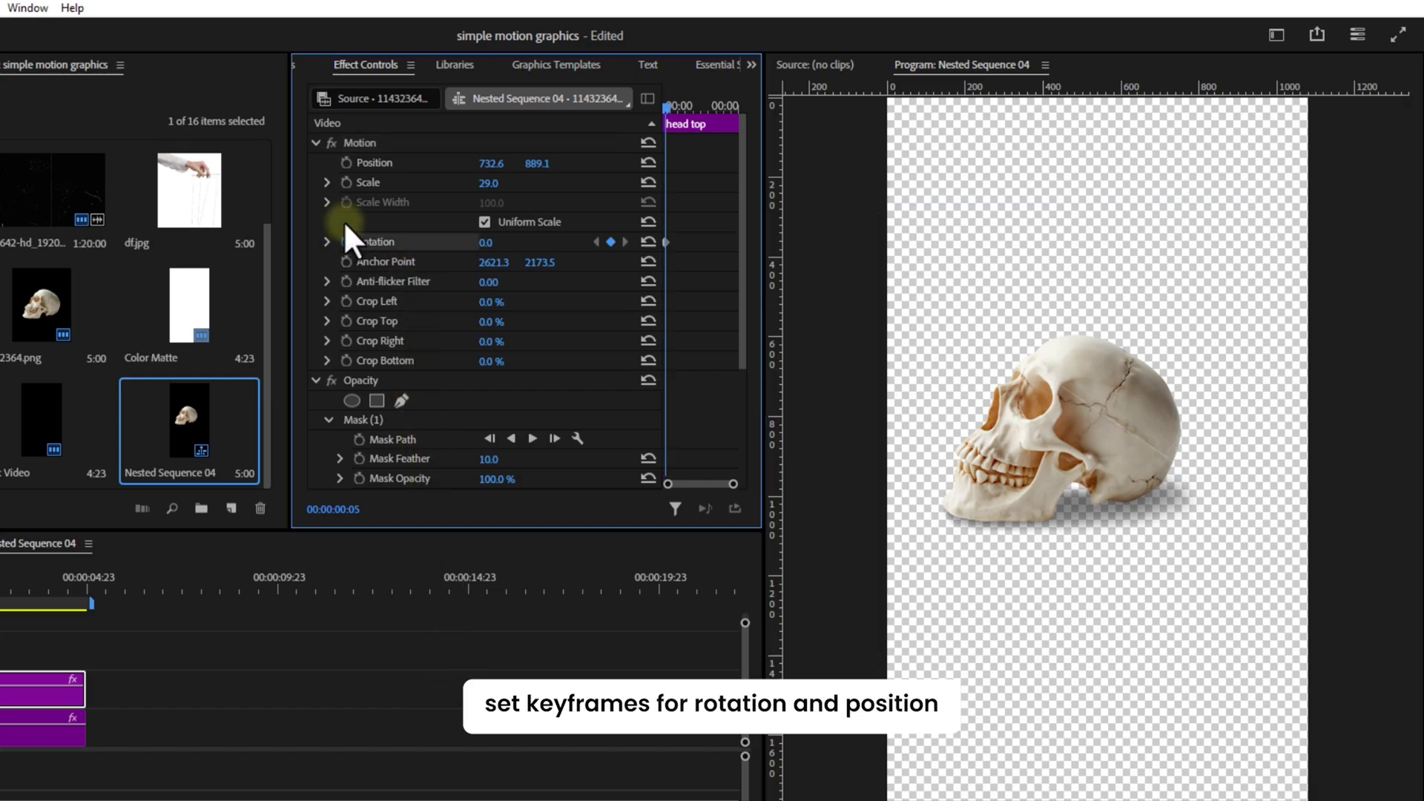
pyautogui.click(346, 163)
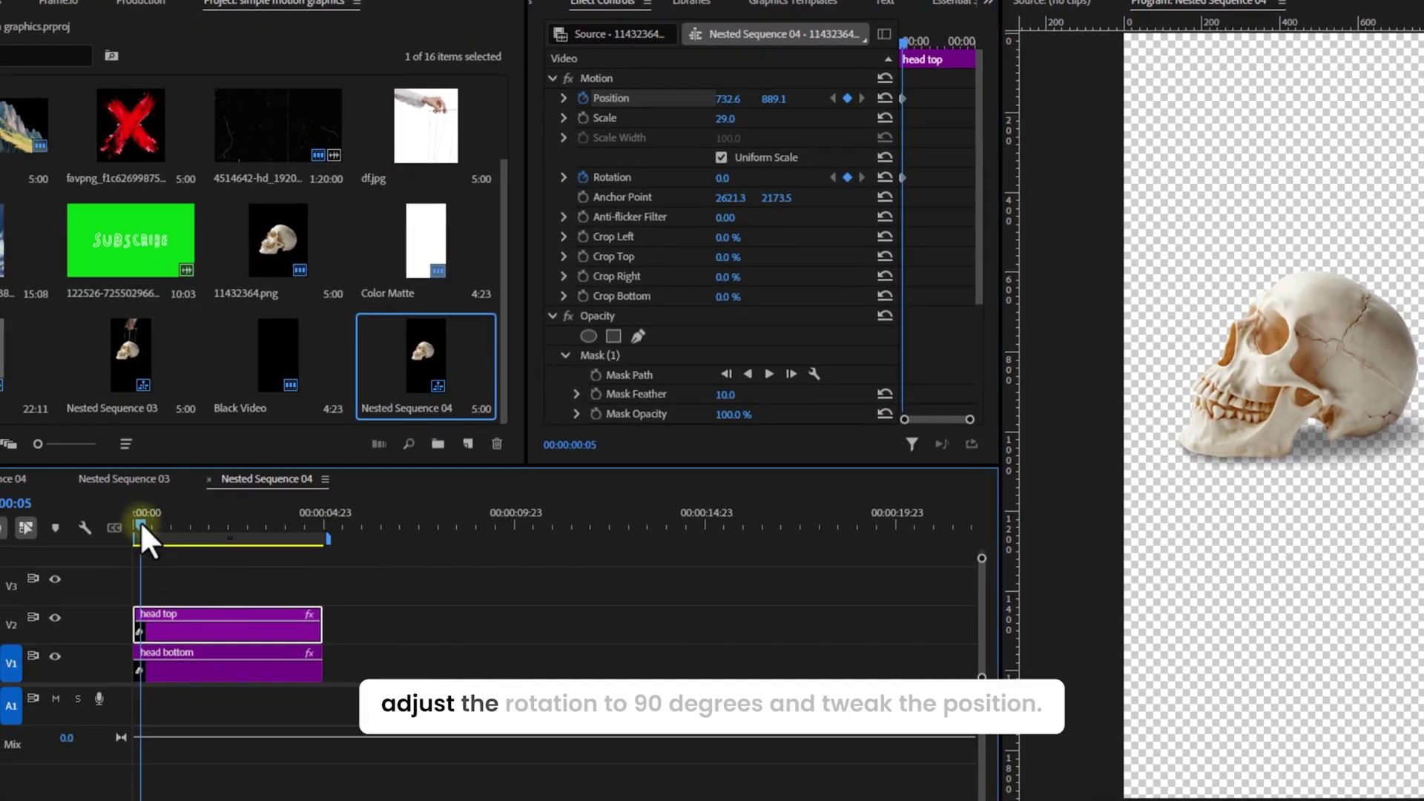
# At 00:00:00:10, swing head top open with rotation 90° and position 742.6, 906.1
pyautogui.moveTo(140, 522); pyautogui.dragTo(149, 523)
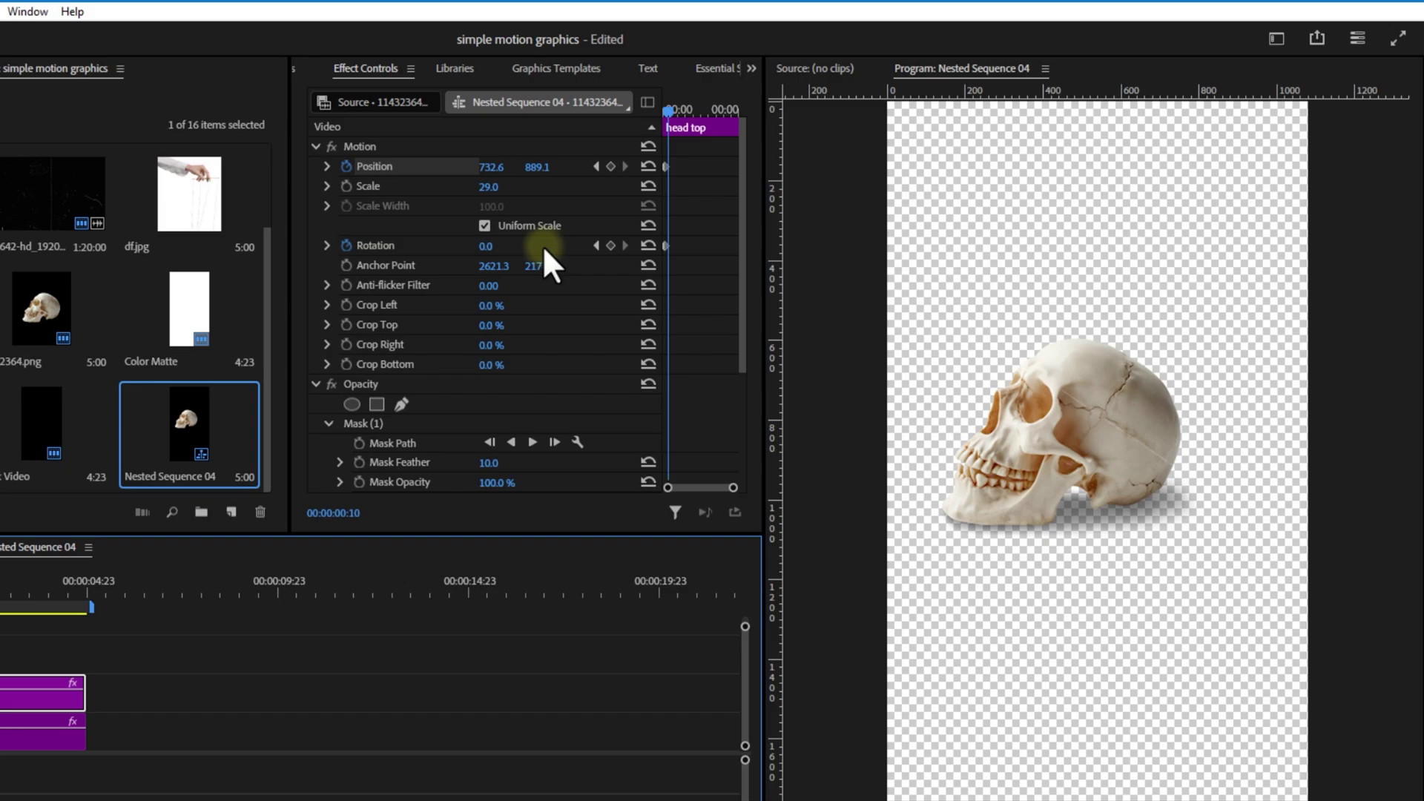
pyautogui.moveTo(488, 246); pyautogui.dragTo(590, 267)
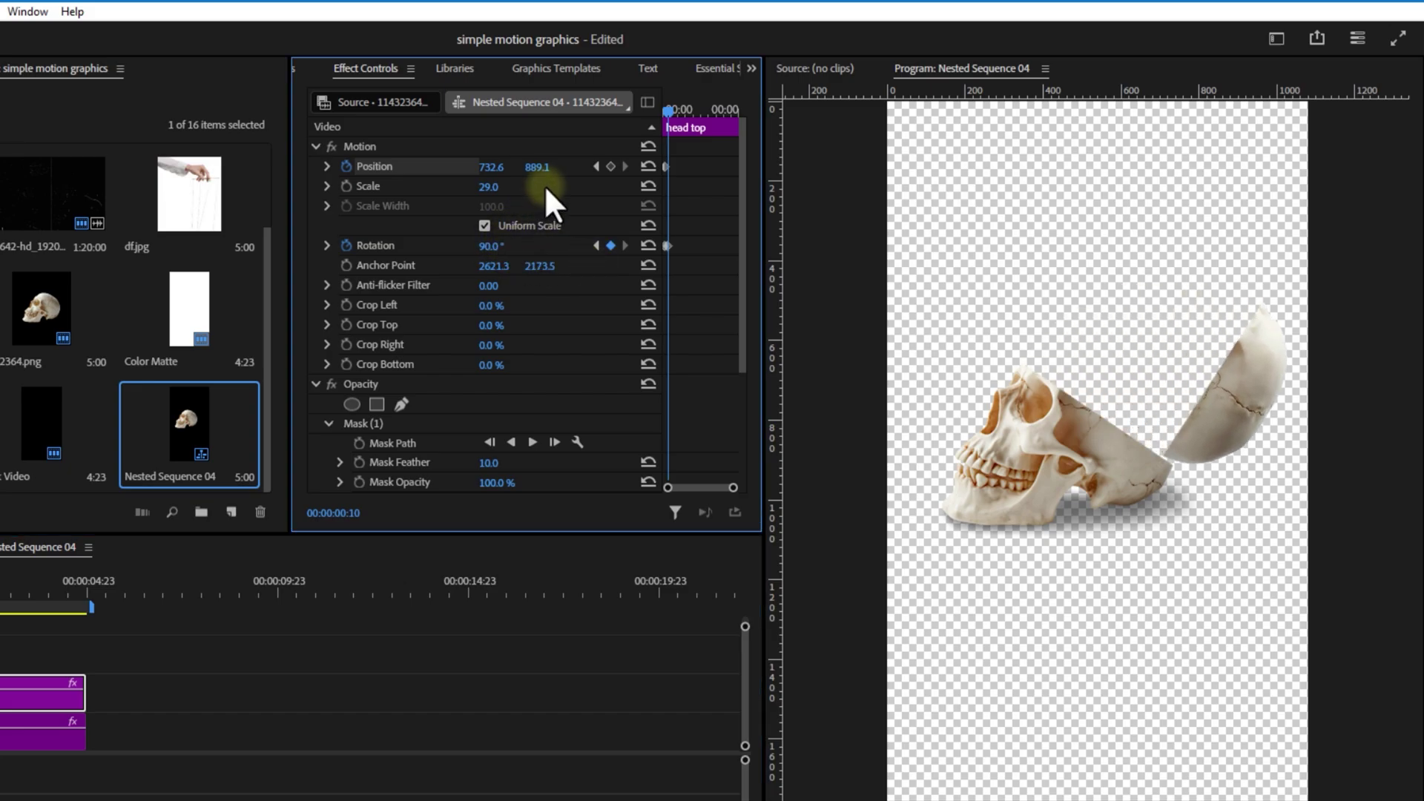
pyautogui.moveTo(491, 166); pyautogui.dragTo(548, 167)
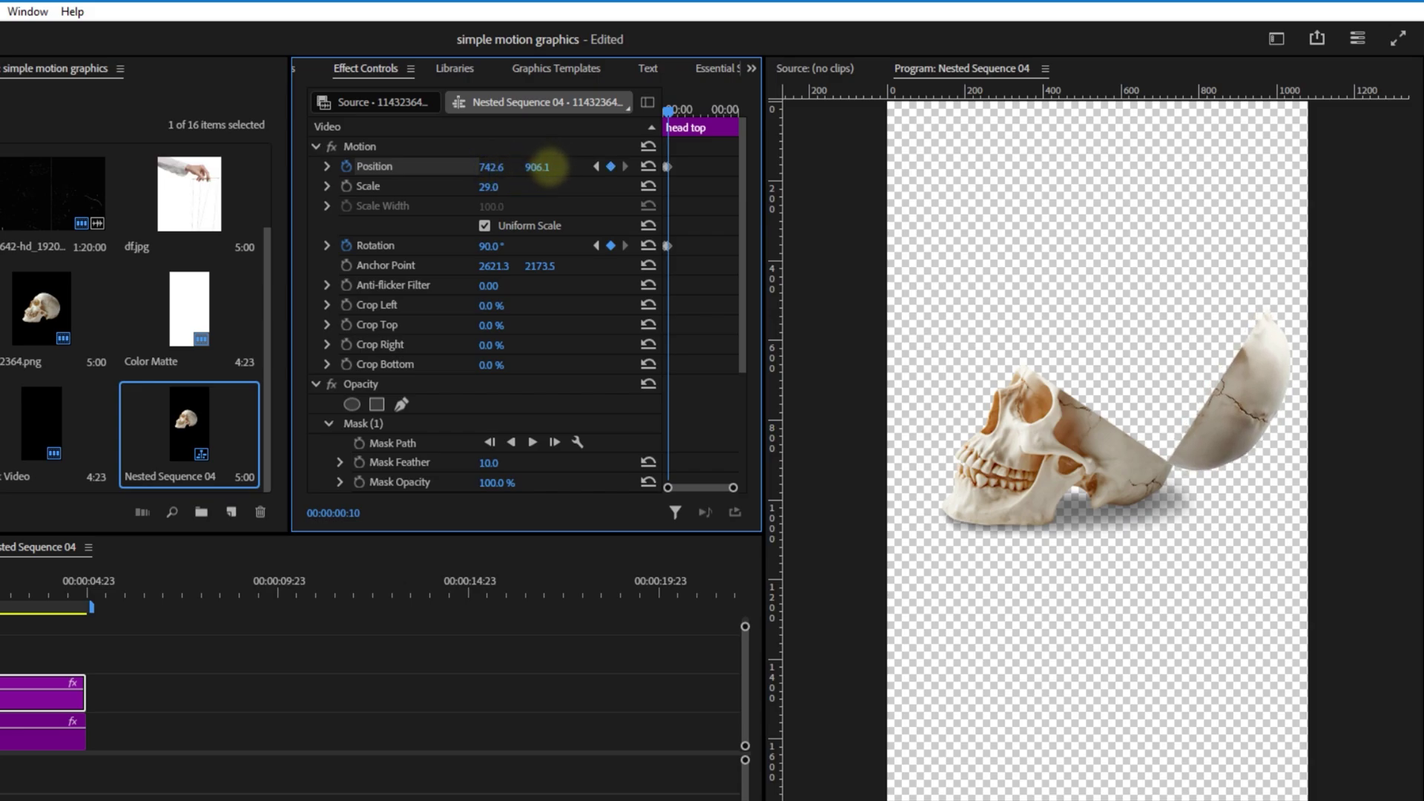
# Retime head top's ending position and rotation keyframes to 00:00:00:17
pyautogui.scroll(3, 684, 128)
pyautogui.moveTo(681, 112); pyautogui.dragTo(691, 111)
pyautogui.moveTo(679, 166); pyautogui.dragTo(690, 166)
pyautogui.moveTo(680, 245); pyautogui.dragTo(690, 246)
pyautogui.click(671, 112)
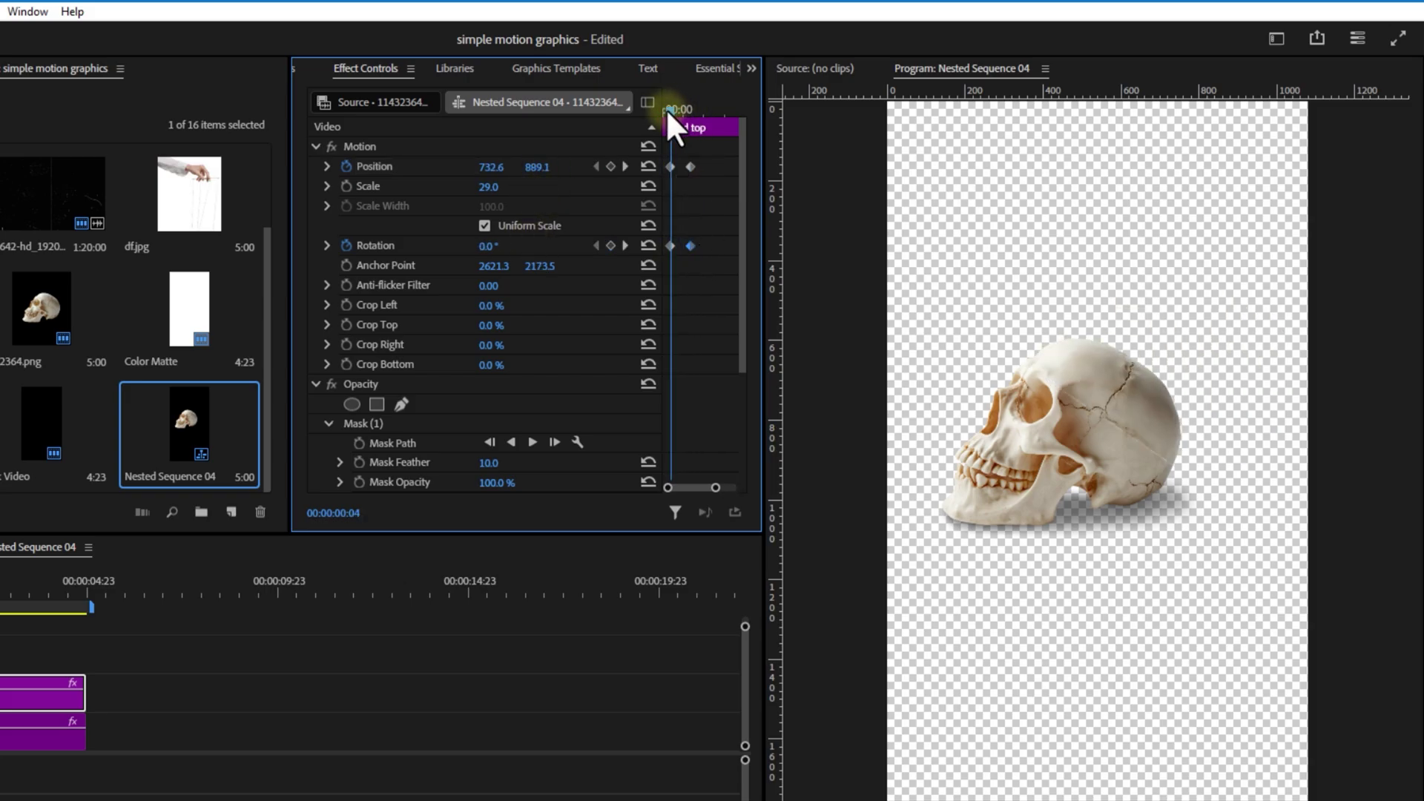
# Apply Continuous Bezier temporal interpolation to head top's position and rotation keyframes
pyautogui.moveTo(671, 111); pyautogui.dragTo(678, 254)
pyautogui.rightClick(689, 246)
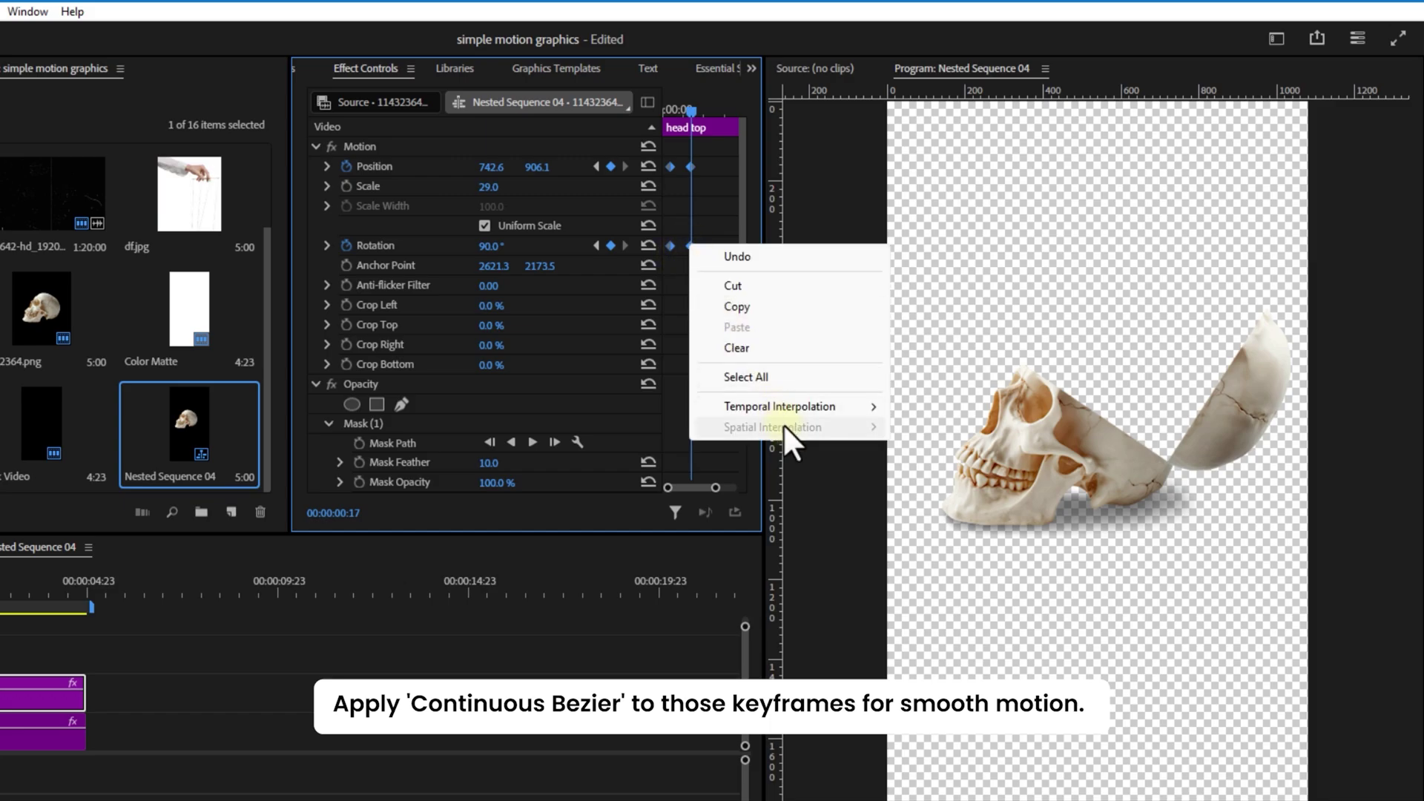
pyautogui.moveTo(789, 410)
pyautogui.click(941, 470)
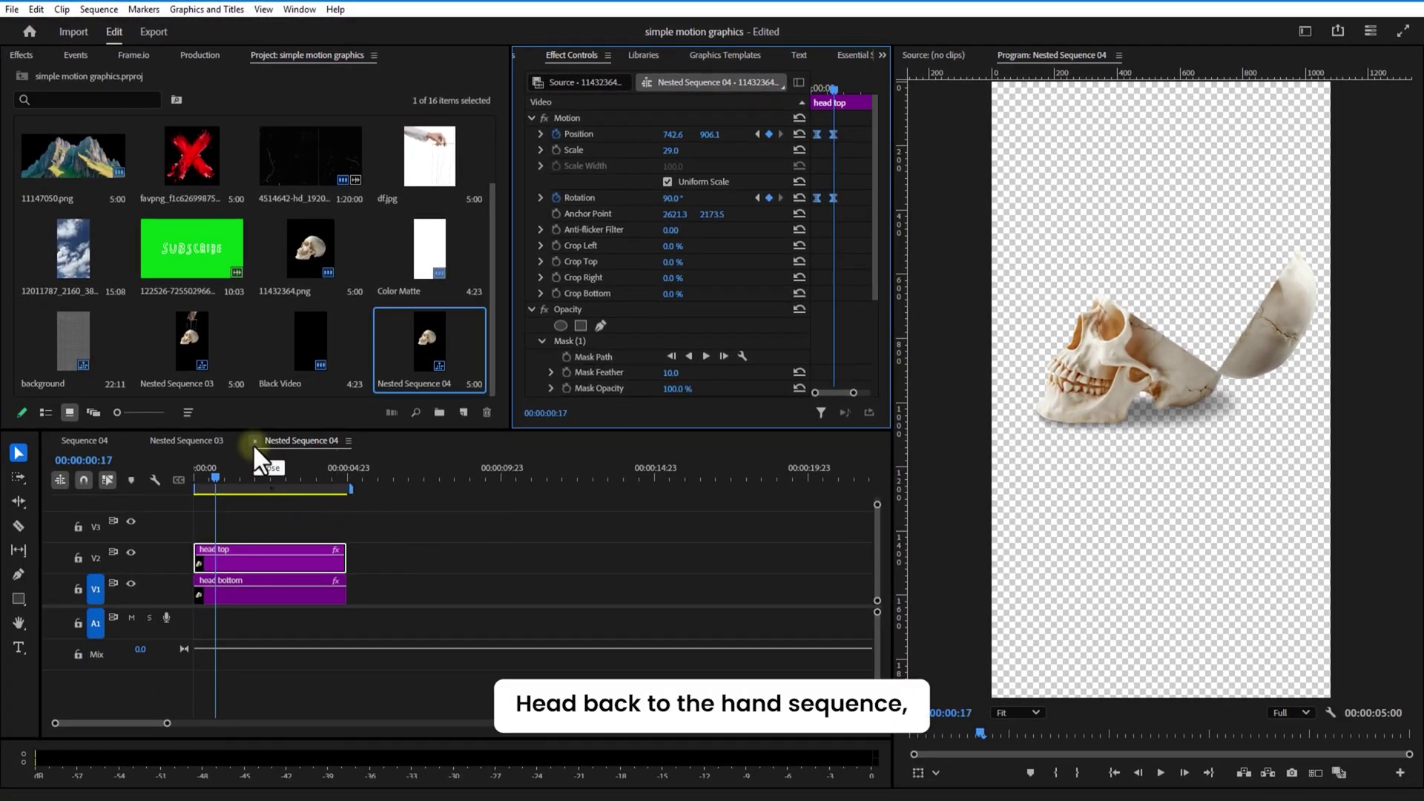
# Close the skull's nested sequence, delete the black video clip from Nested Sequence 03 and return to Sequence 04
pyautogui.click(254, 441)
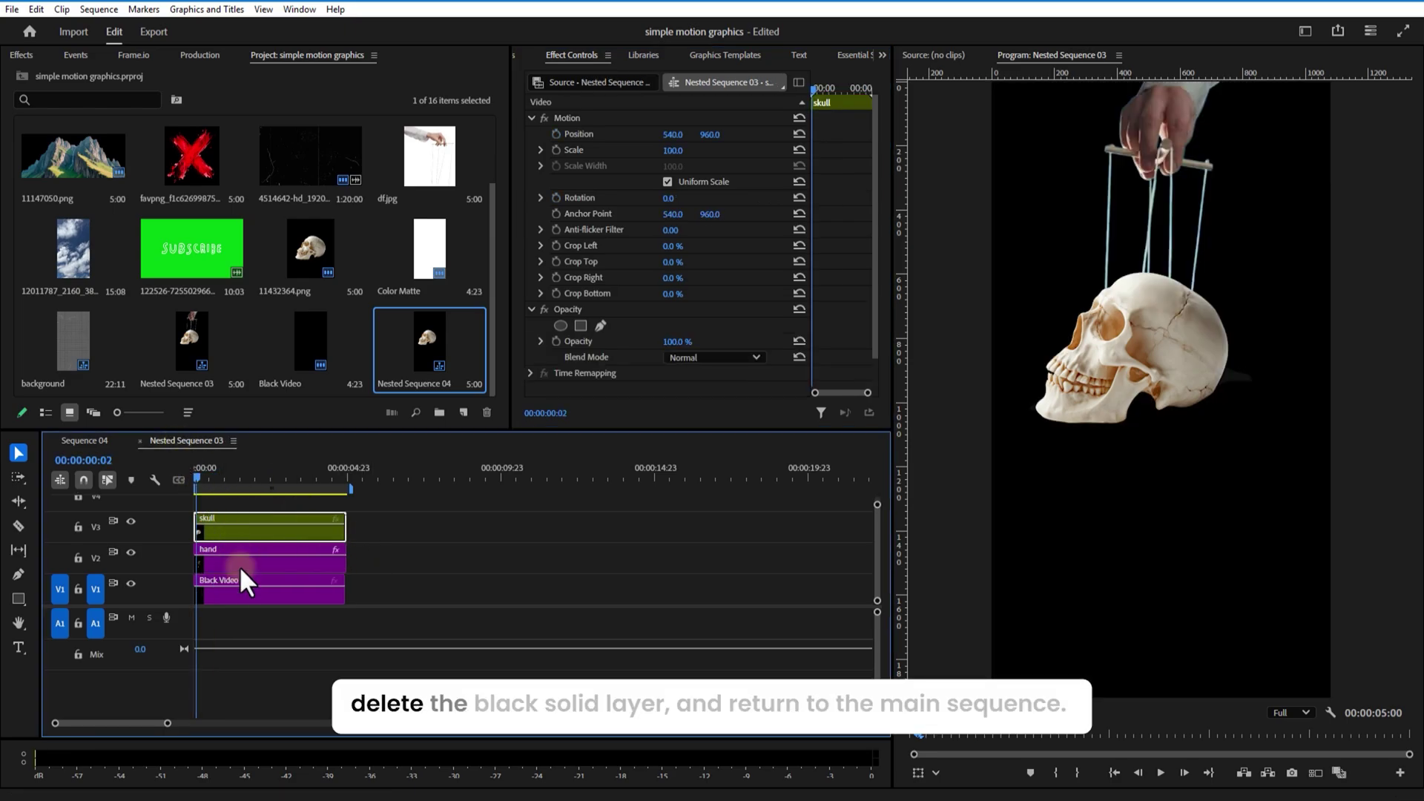
pyautogui.click(241, 582)
pyautogui.press('Delete')
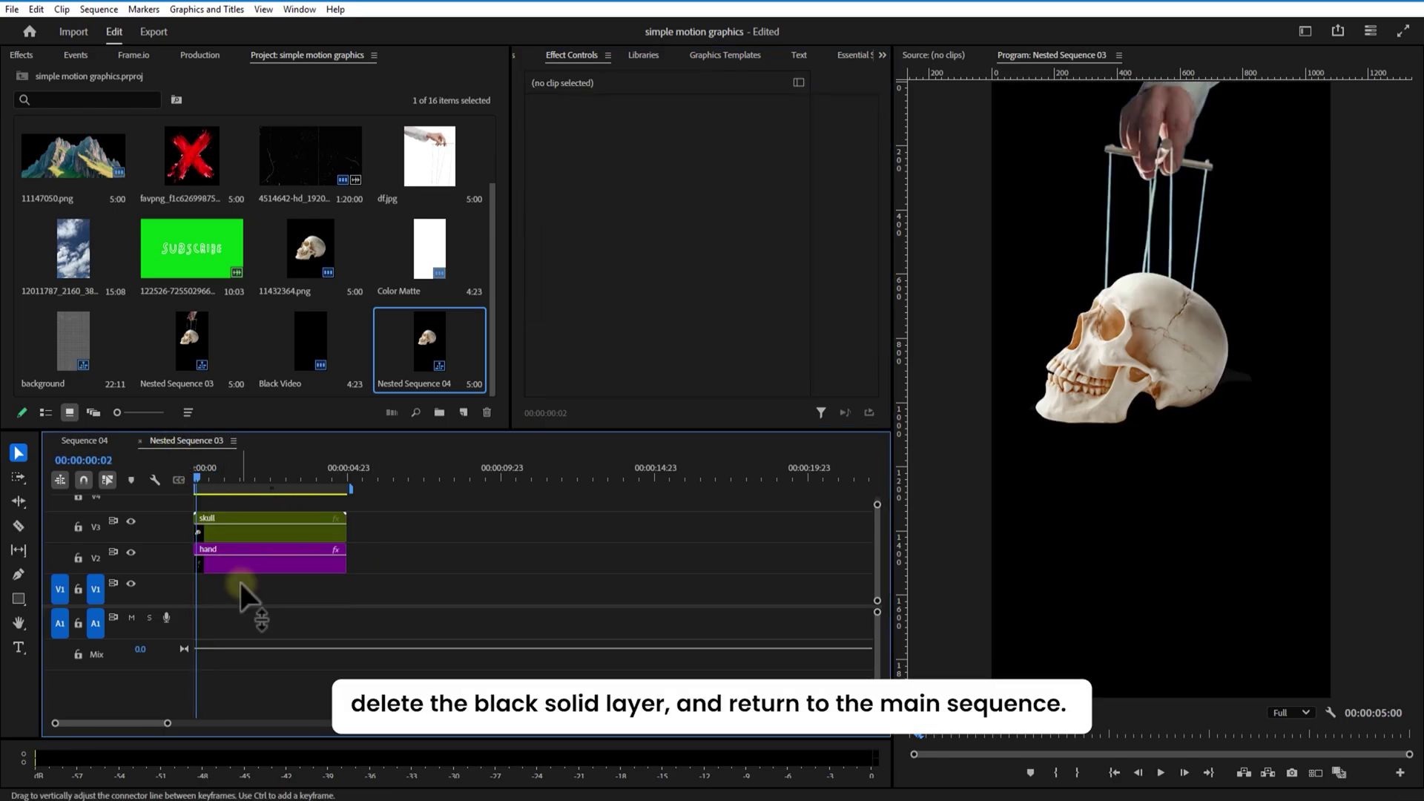
pyautogui.click(99, 443)
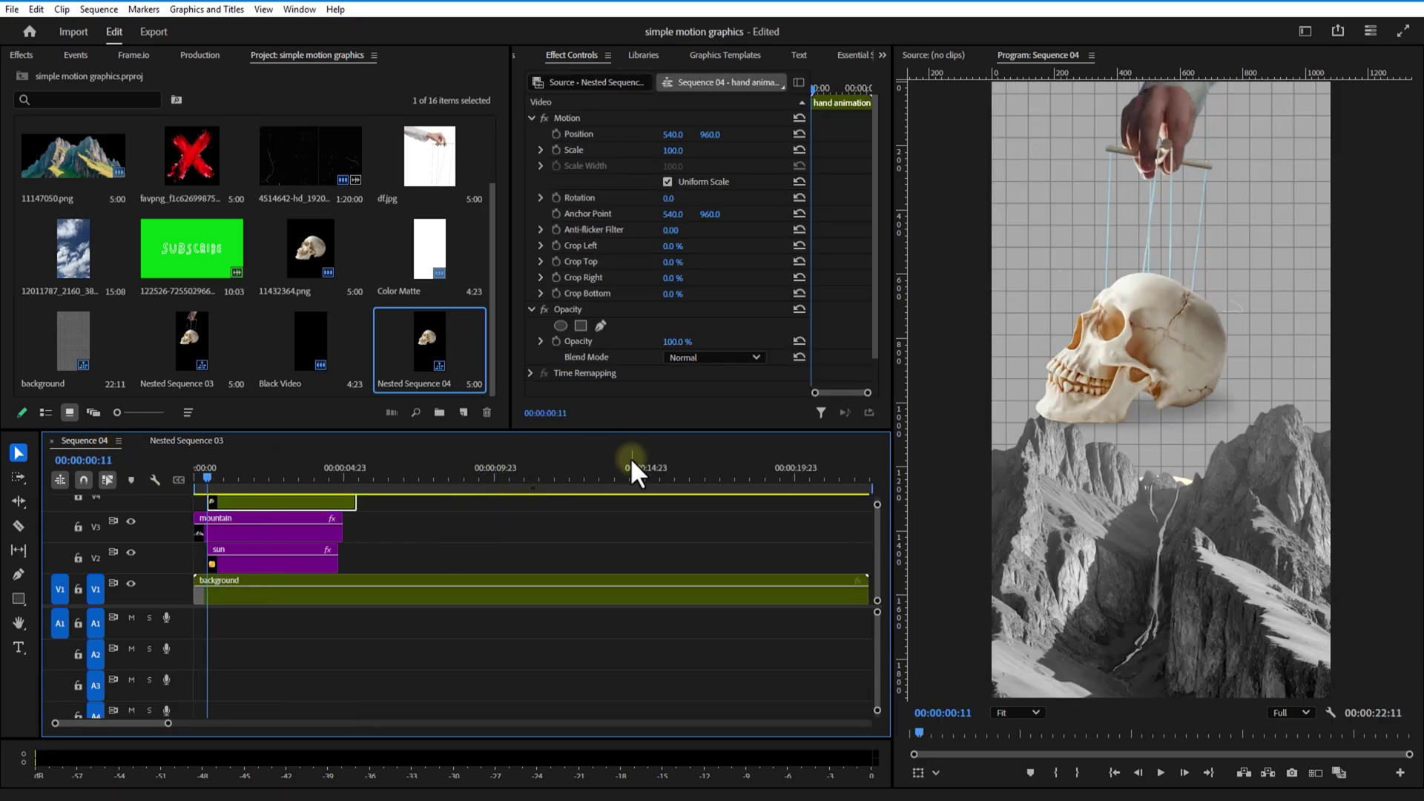
# Keyframe the hand animation clip's position at 00:00:00:11 with the vertical value -130, above the frame
pyautogui.click(556, 133)
pyautogui.moveTo(700, 135); pyautogui.dragTo(531, 136)
pyautogui.moveTo(716, 134); pyautogui.dragTo(610, 141)
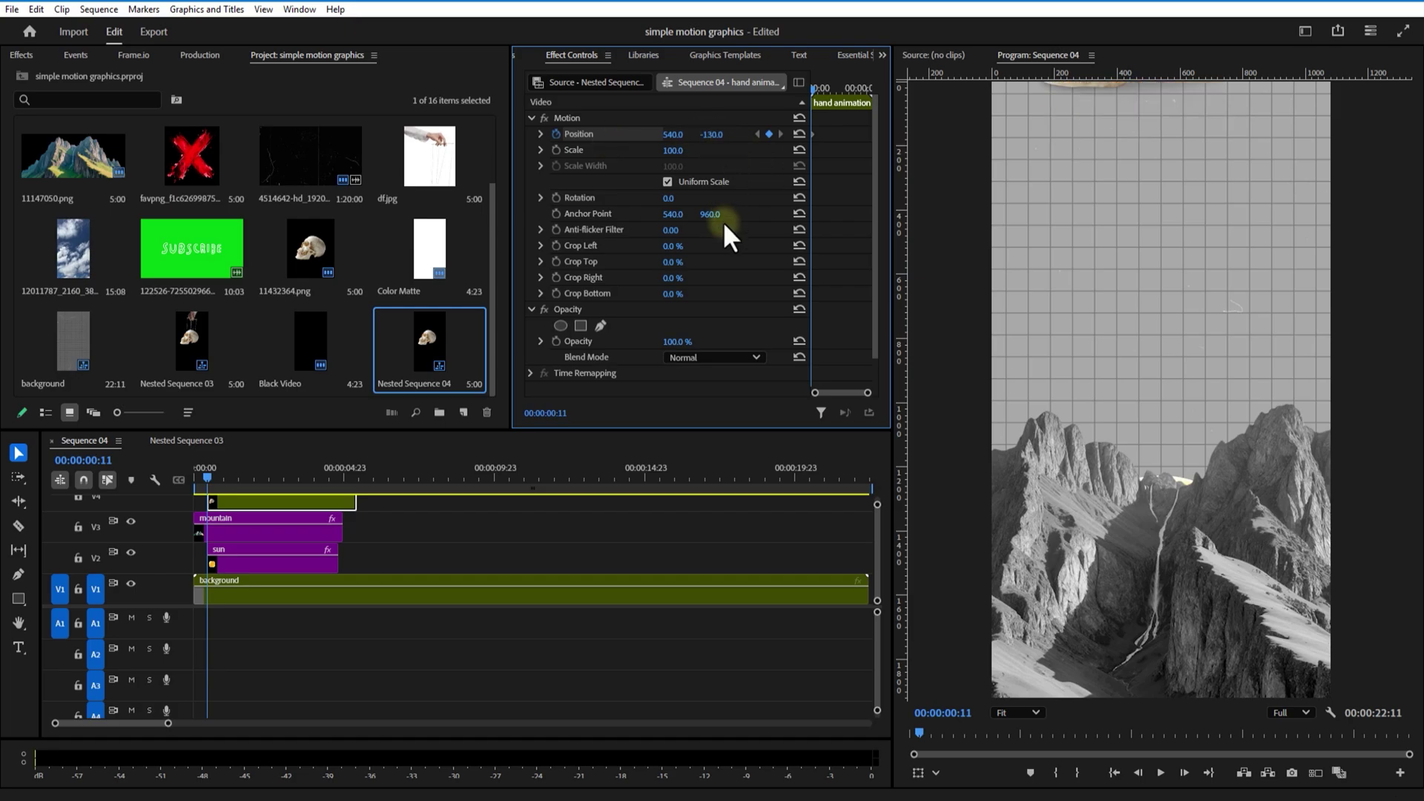
# At 00:00:01:06, set the hand animation's position to 540, 948 so it drops into frame, and preview the motion
pyautogui.press('=')
pyautogui.press('=')
pyautogui.press('=')
pyautogui.moveTo(326, 479); pyautogui.dragTo(519, 537)
pyautogui.click(869, 392)
pyautogui.moveTo(868, 391); pyautogui.dragTo(846, 393)
pyautogui.click(813, 133)
pyautogui.moveTo(710, 134); pyautogui.dragTo(1224, 121)
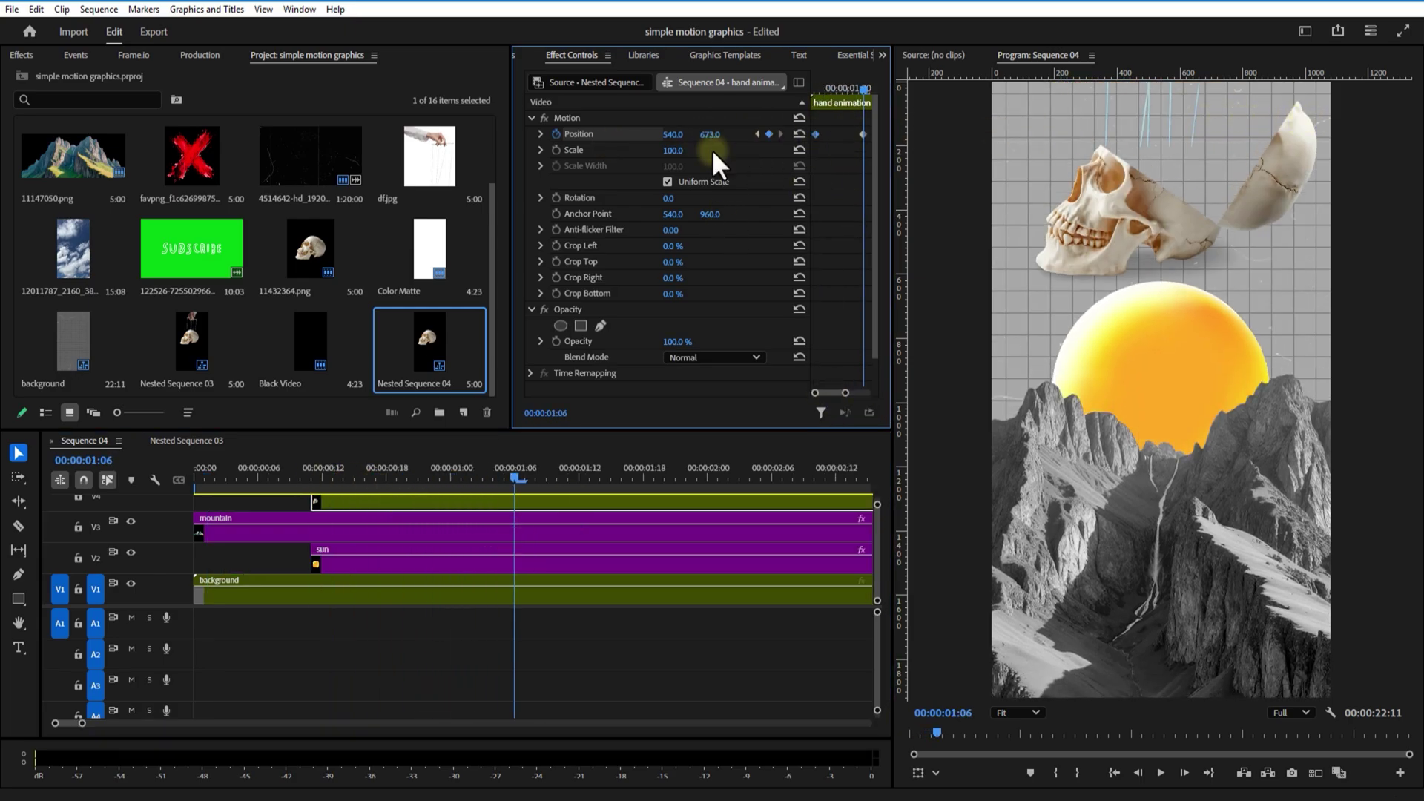
pyautogui.moveTo(710, 132); pyautogui.dragTo(813, 111)
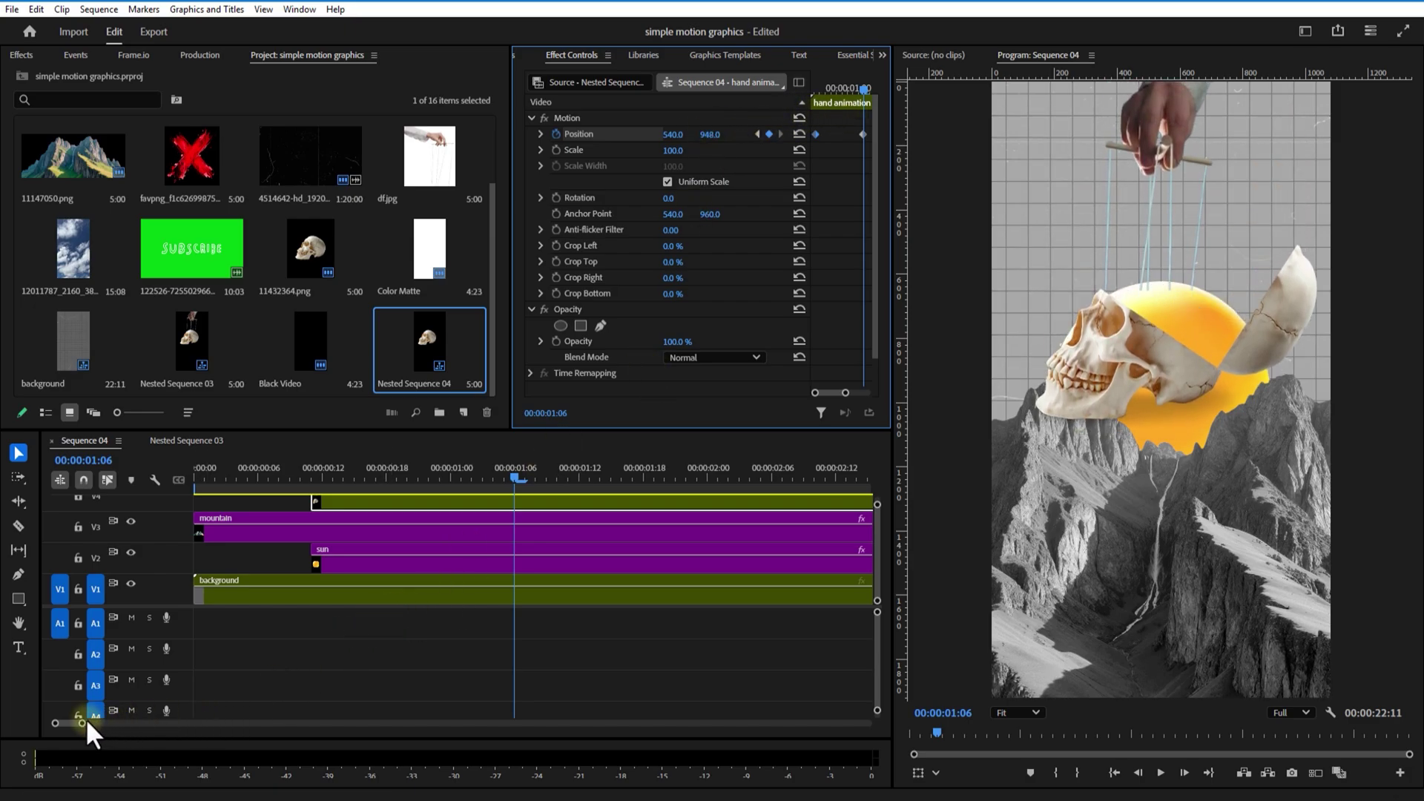
pyautogui.moveTo(84, 721); pyautogui.dragTo(150, 723)
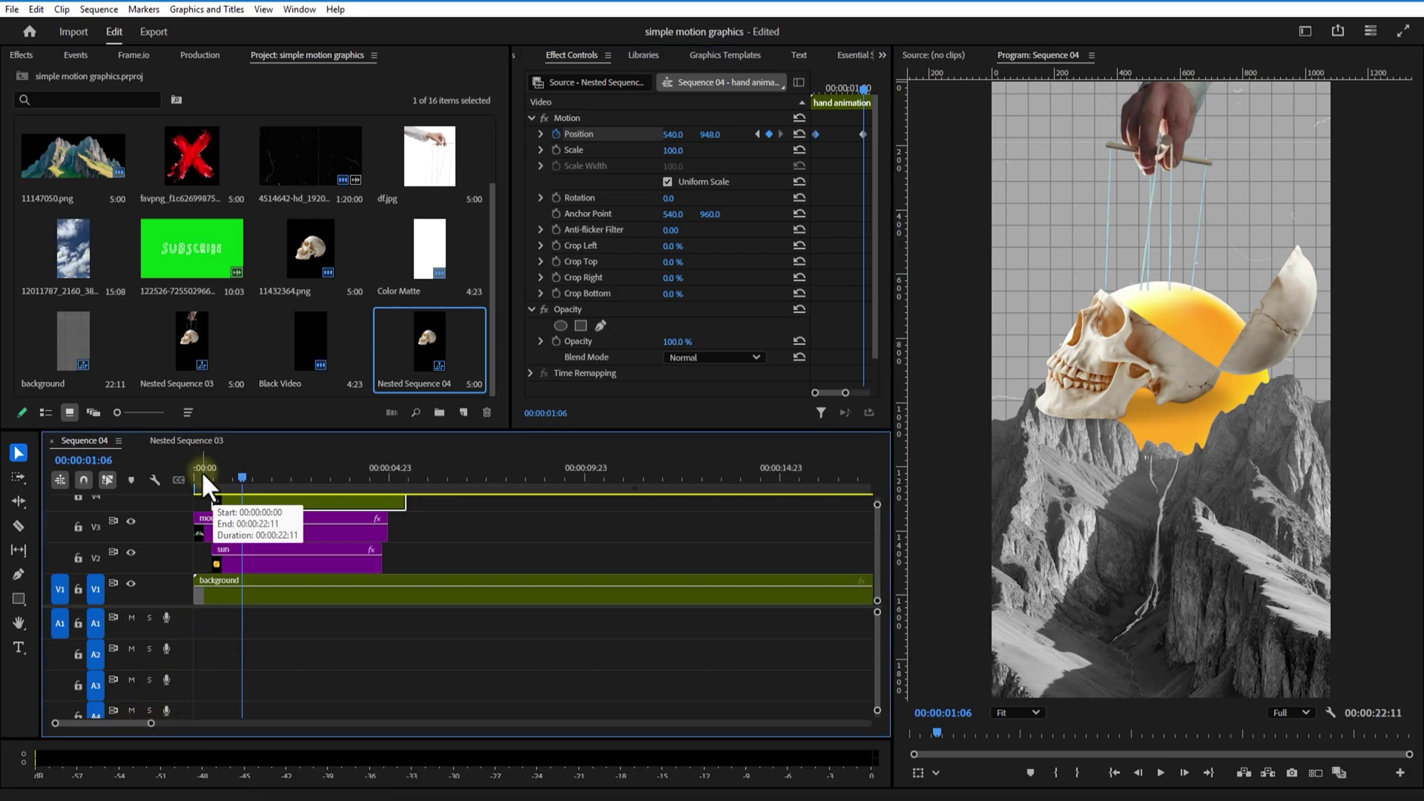
pyautogui.moveTo(202, 470); pyautogui.dragTo(246, 496)
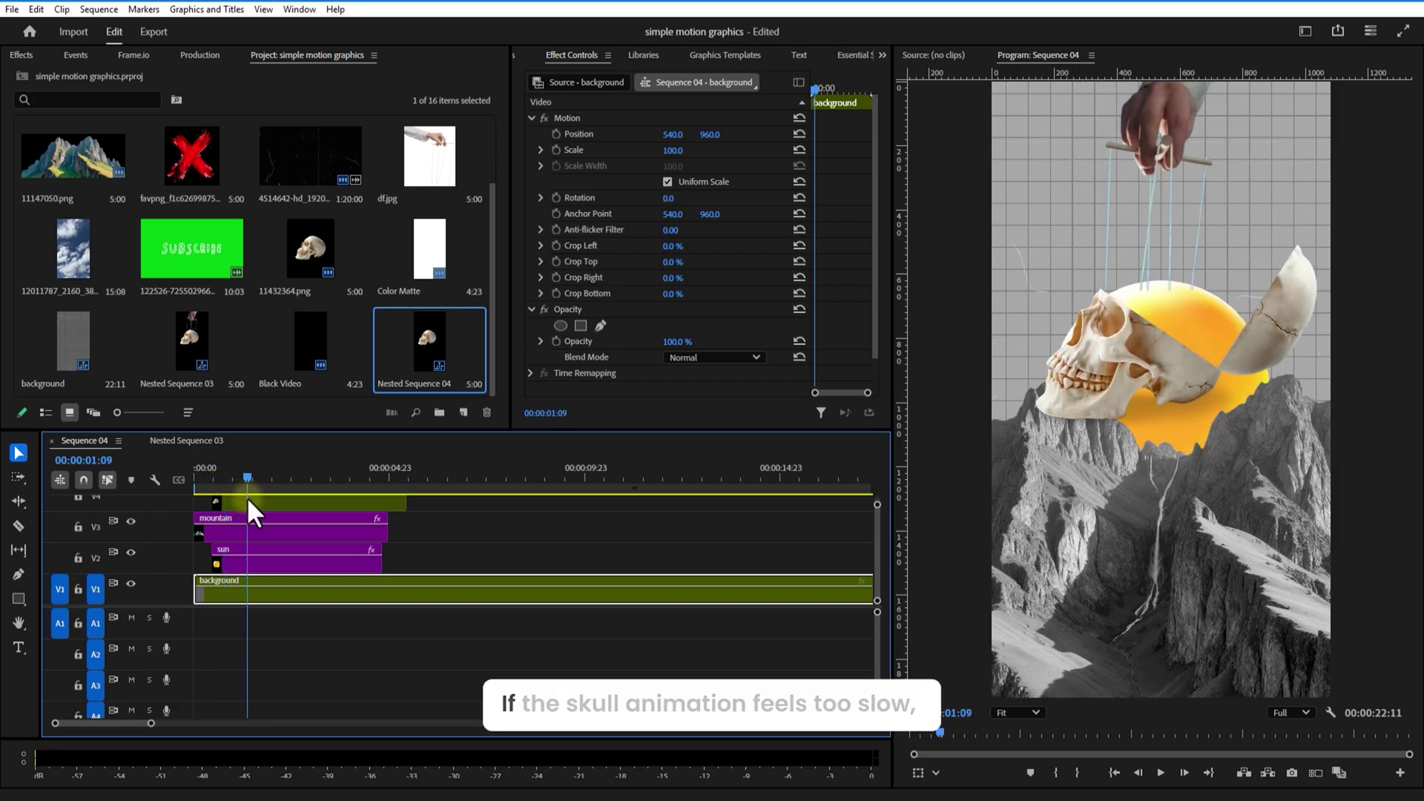
# Delay head top's position and rotation keyframes in the skull's nested sequence, and return to Sequence 04
pyautogui.click(256, 504)
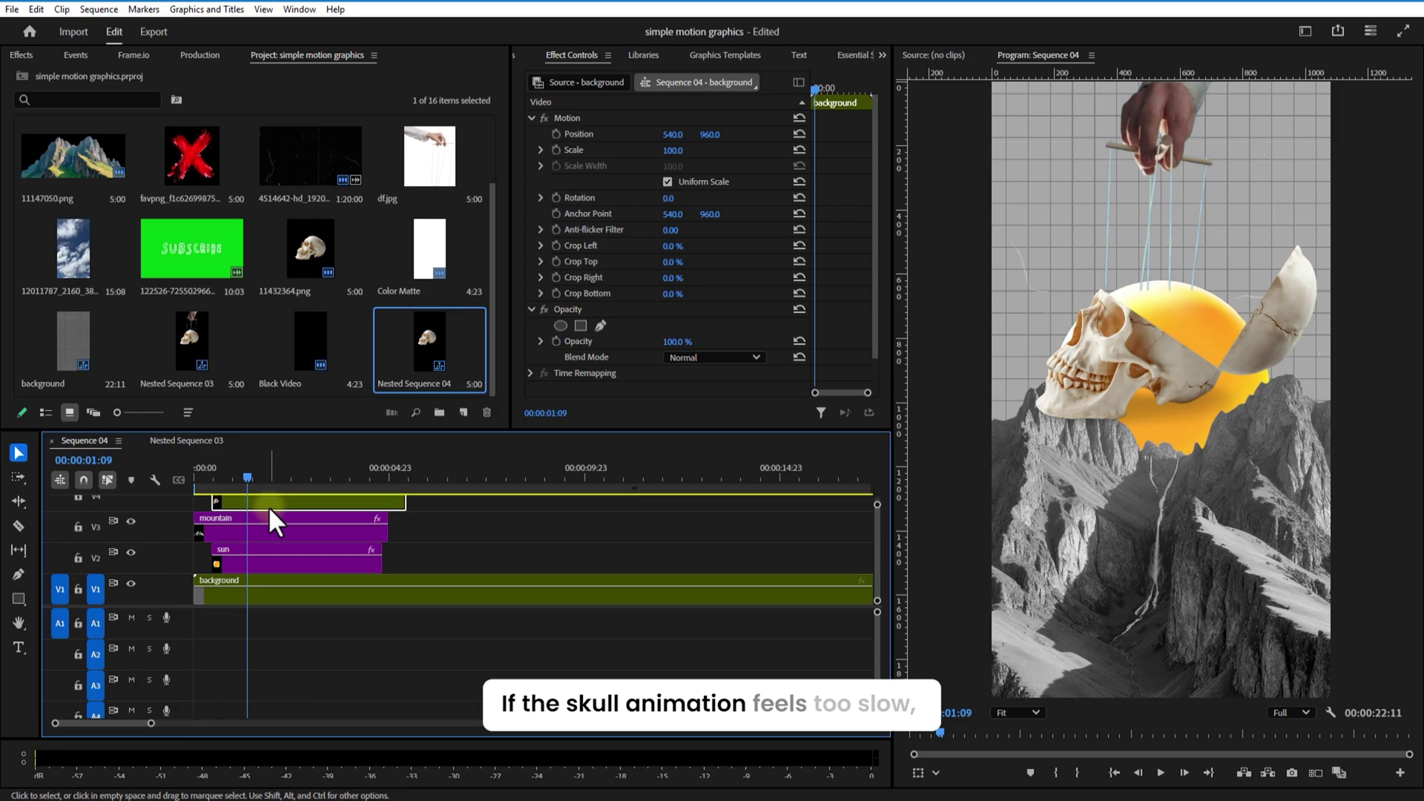
pyautogui.click(183, 440)
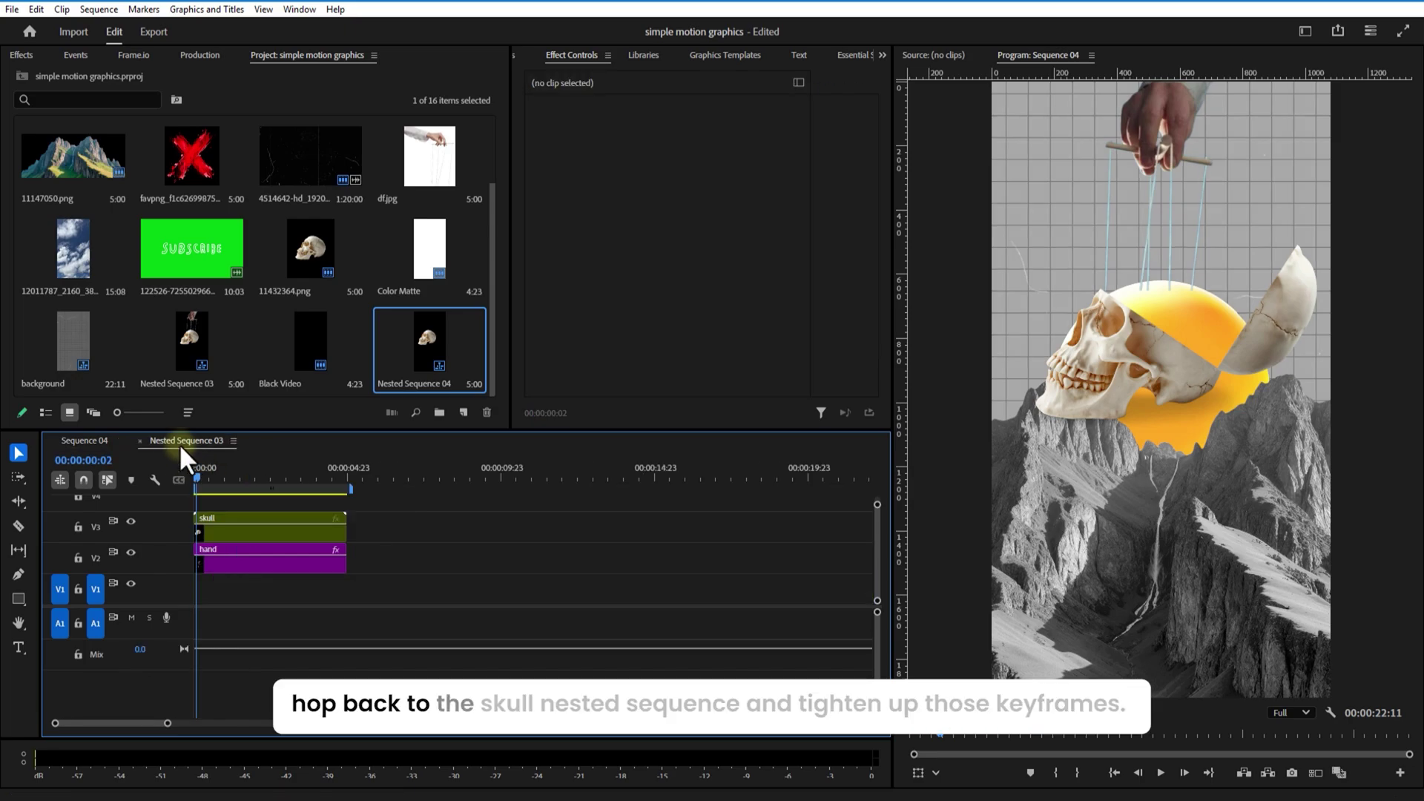
pyautogui.doubleClick(225, 531)
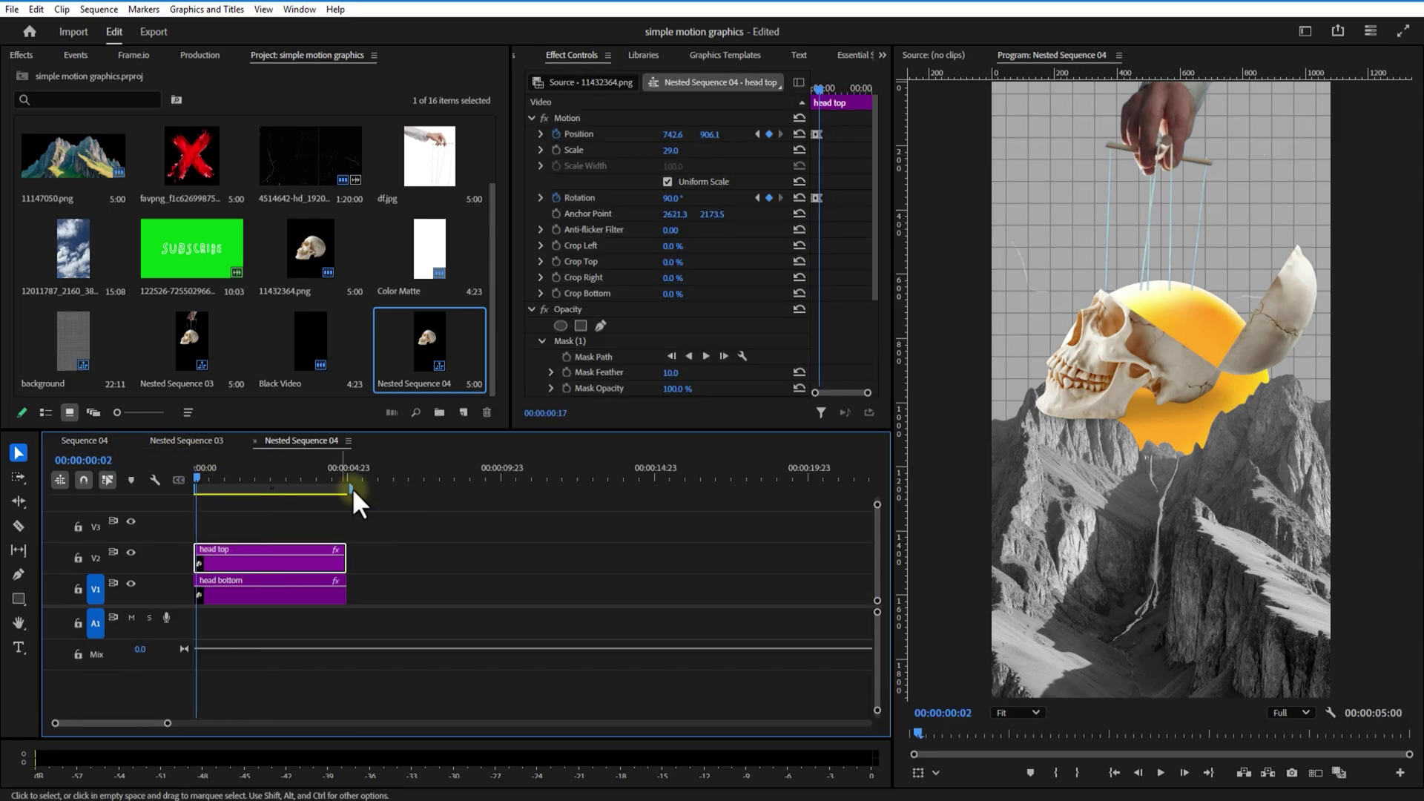
pyautogui.moveTo(868, 393); pyautogui.dragTo(859, 393)
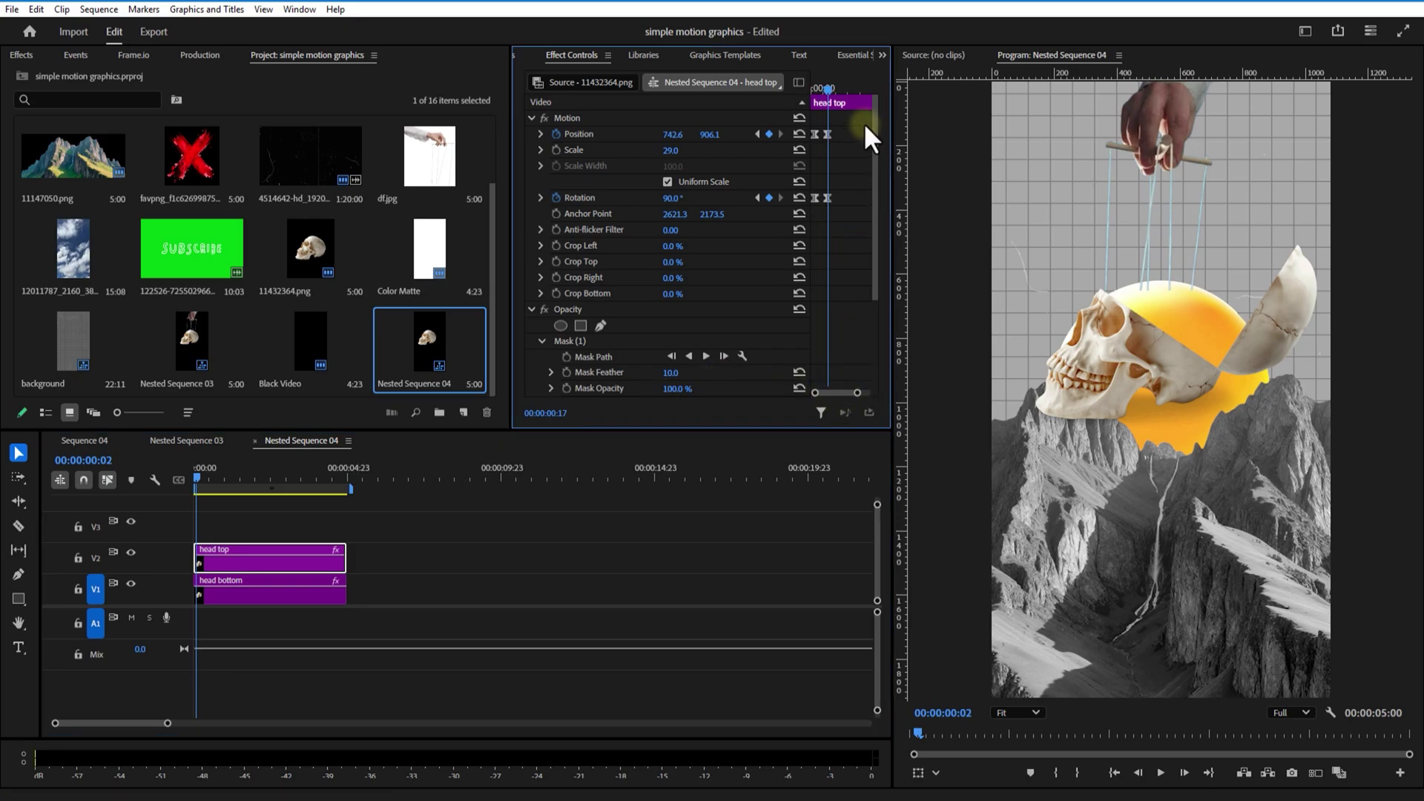
pyautogui.moveTo(853, 125)
pyautogui.mouseDown()
pyautogui.moveTo(813, 211)
pyautogui.moveTo(834, 135)
pyautogui.mouseUp()
pyautogui.click(104, 442)
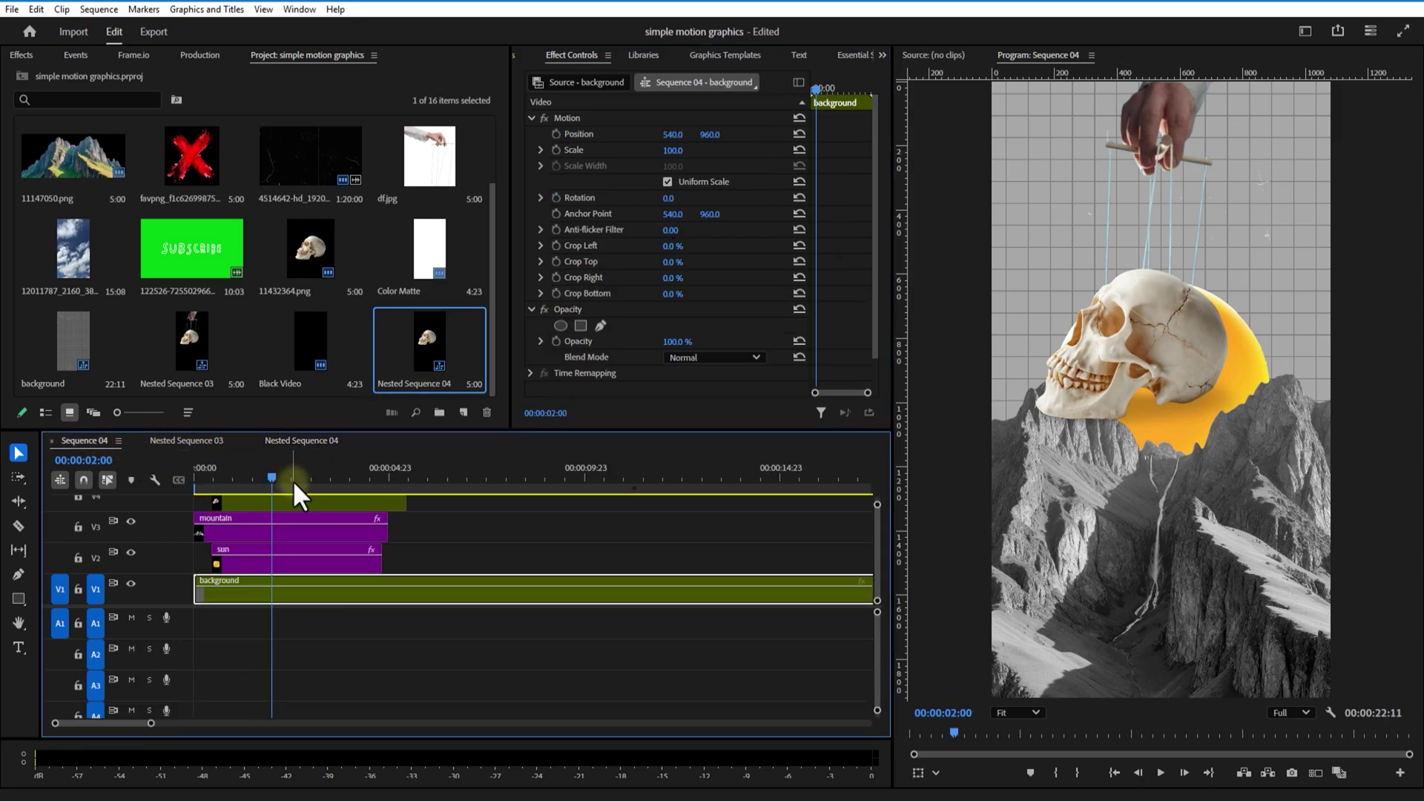
# In Nested Sequence 03, apply the Tint effect to the hand clip to turn it black and white
pyautogui.moveTo(276, 477); pyautogui.dragTo(286, 479)
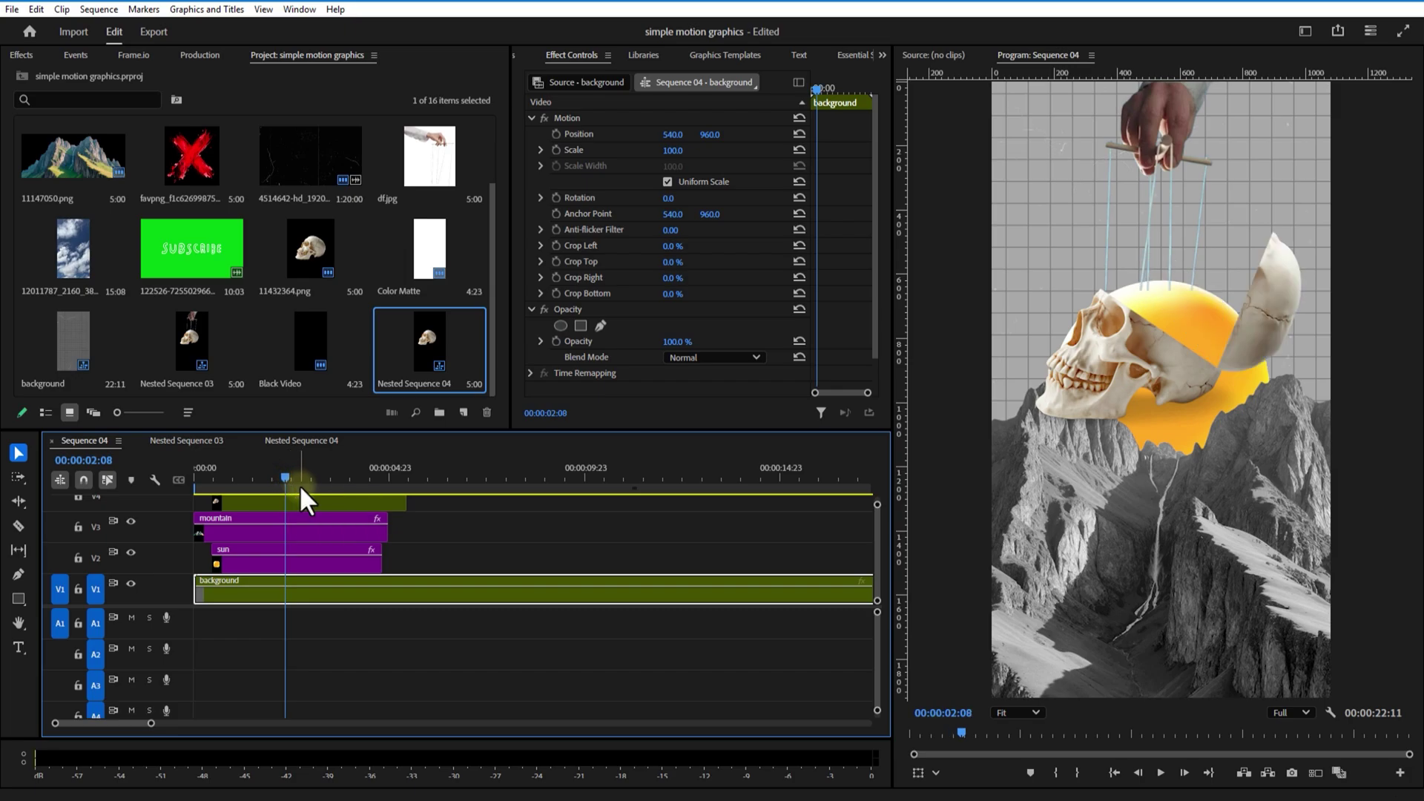
pyautogui.moveTo(149, 725); pyautogui.dragTo(201, 727)
pyautogui.click(185, 442)
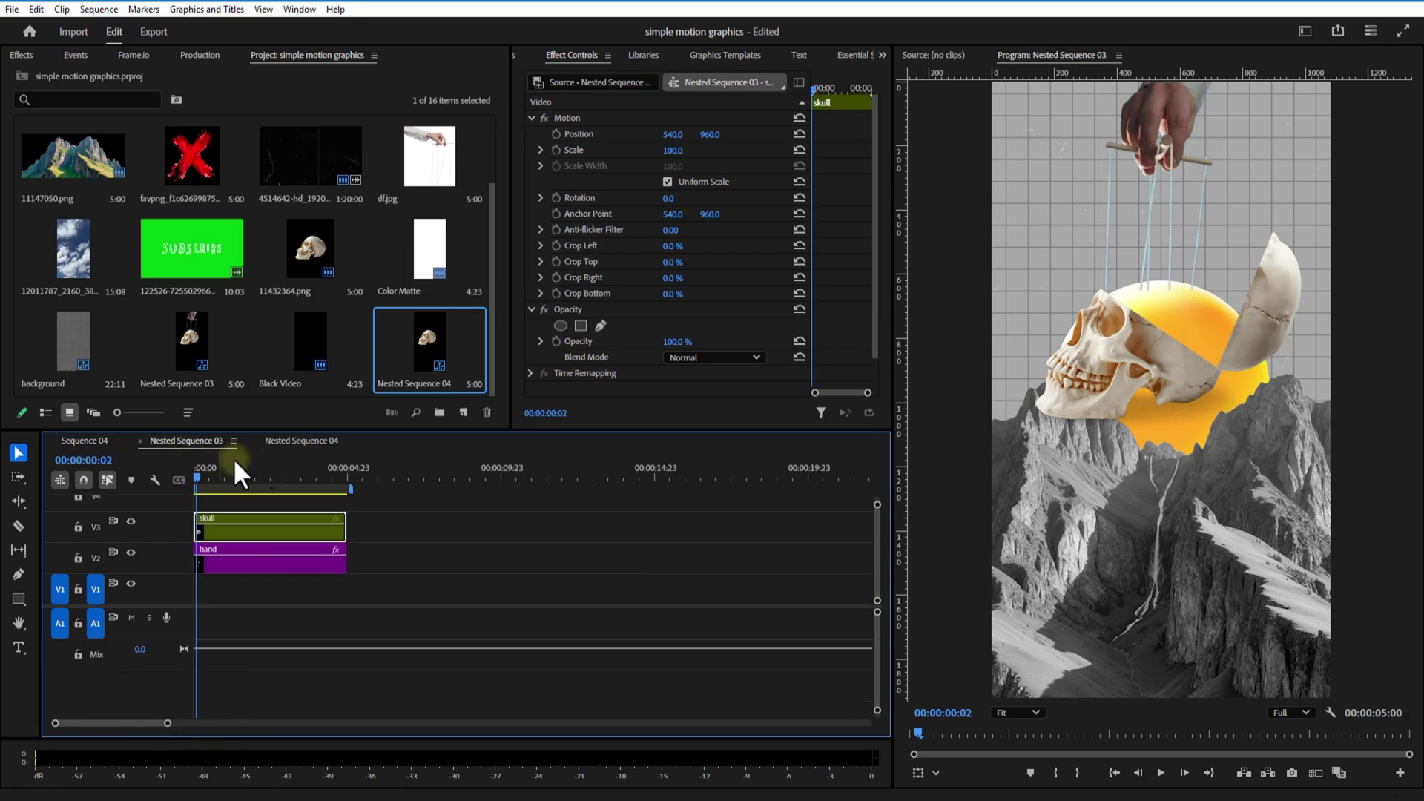
pyautogui.click(254, 440)
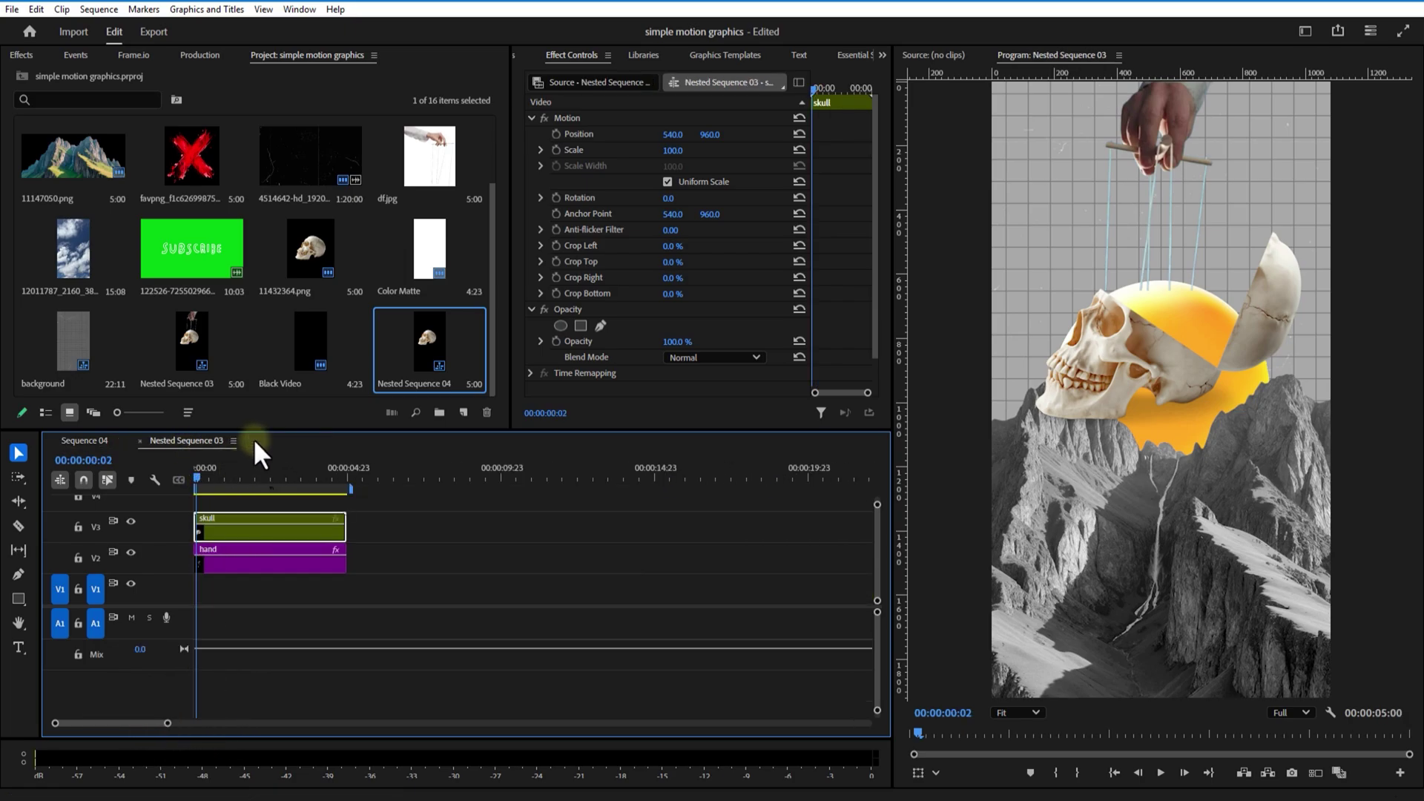
pyautogui.click(223, 564)
pyautogui.click(21, 56)
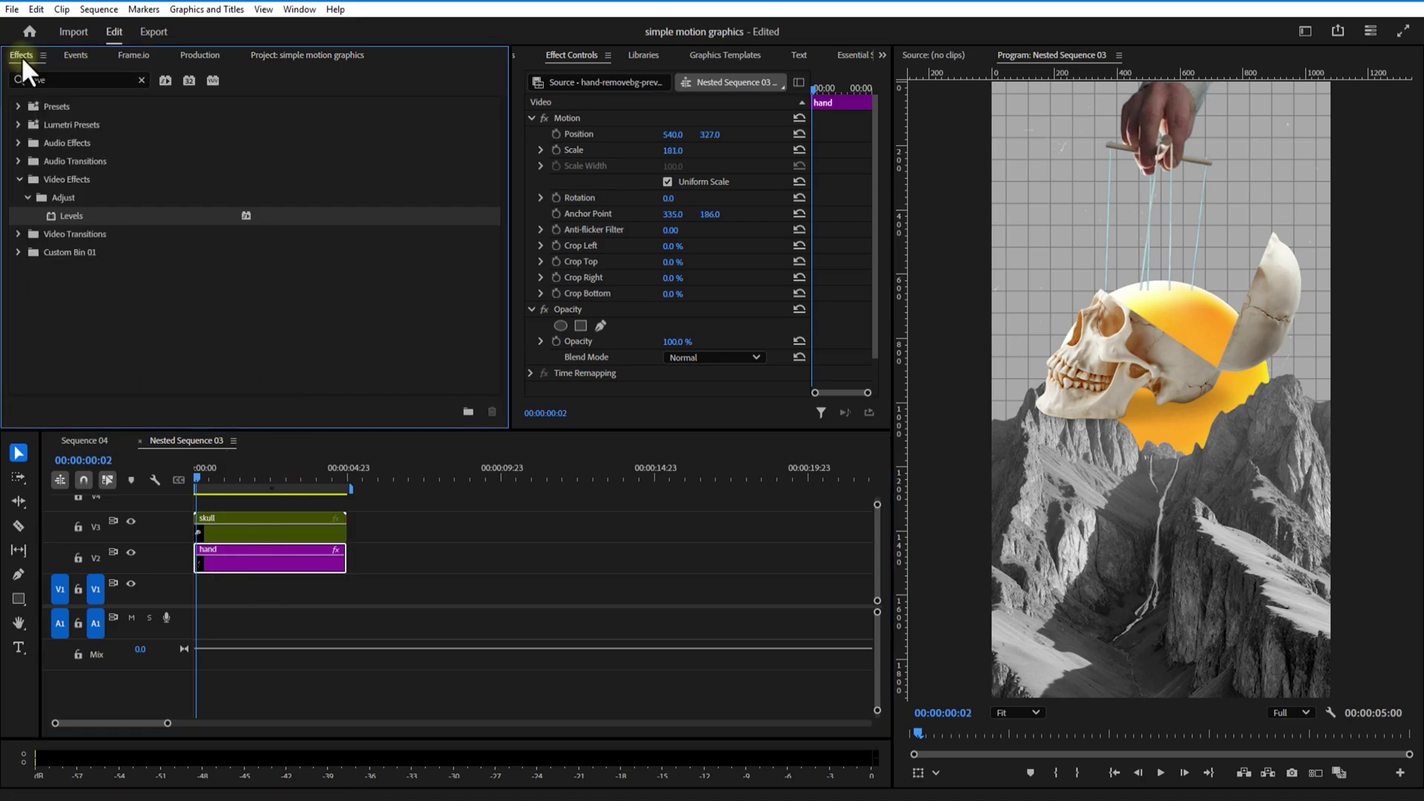
pyautogui.click(46, 77)
pyautogui.write('tint')
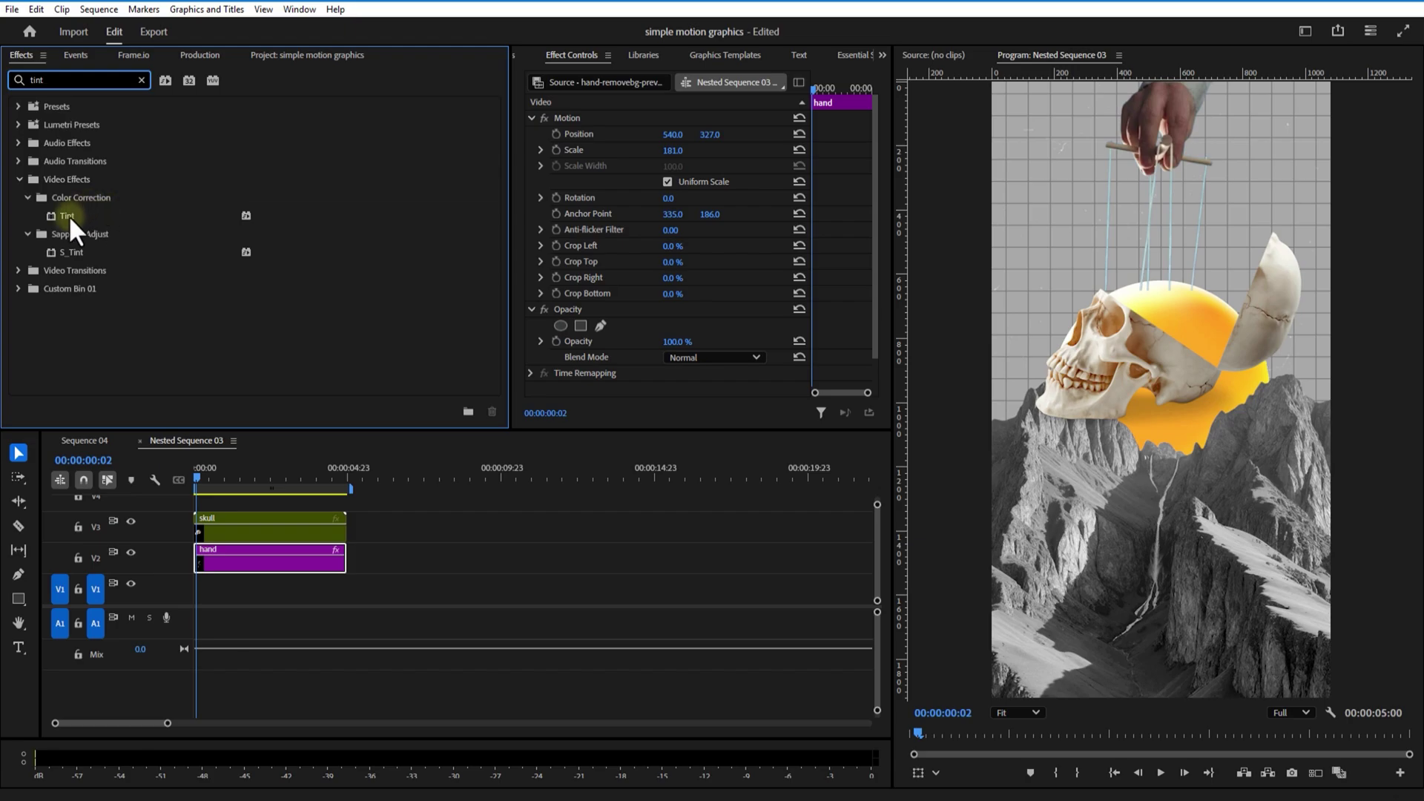
pyautogui.click(68, 215)
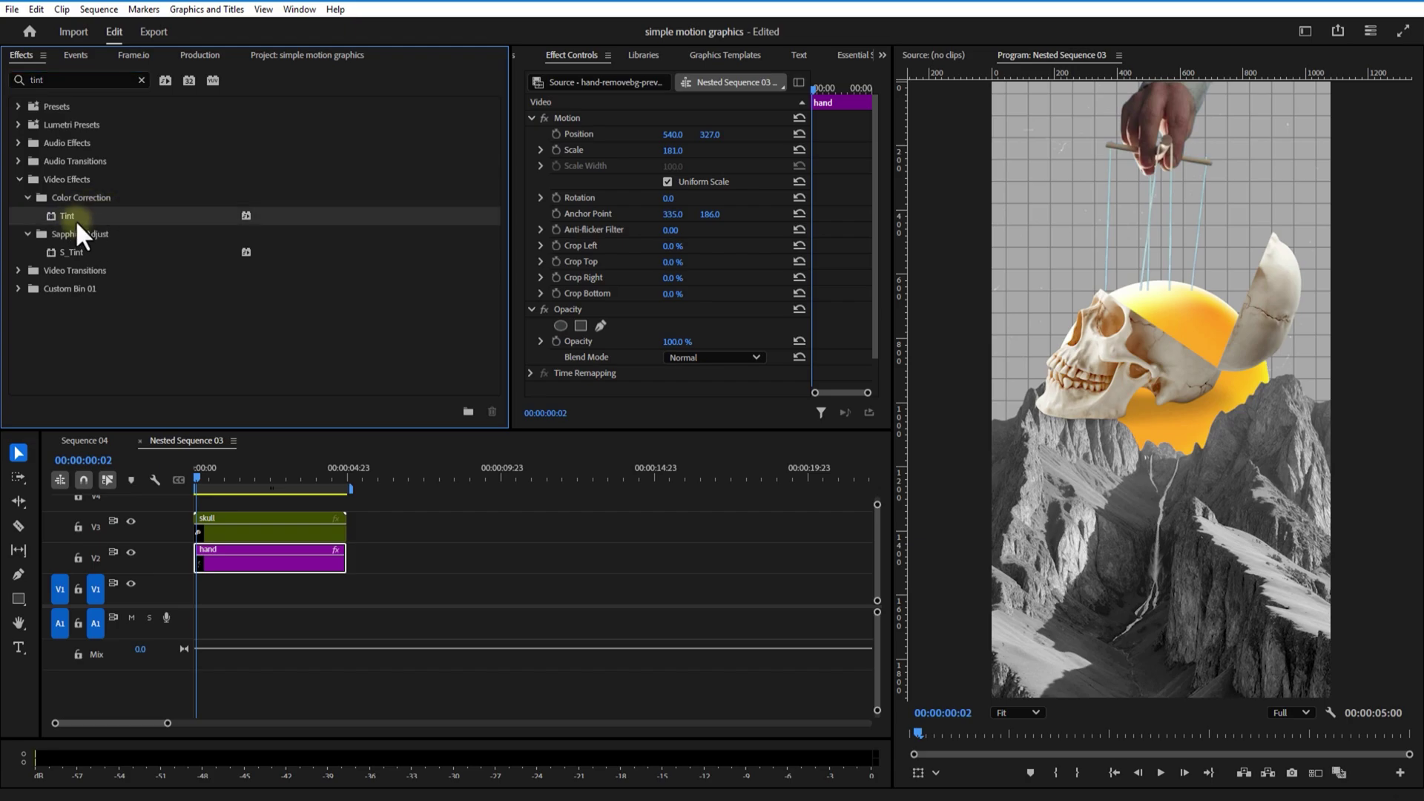
pyautogui.moveTo(263, 446); pyautogui.dragTo(245, 560)
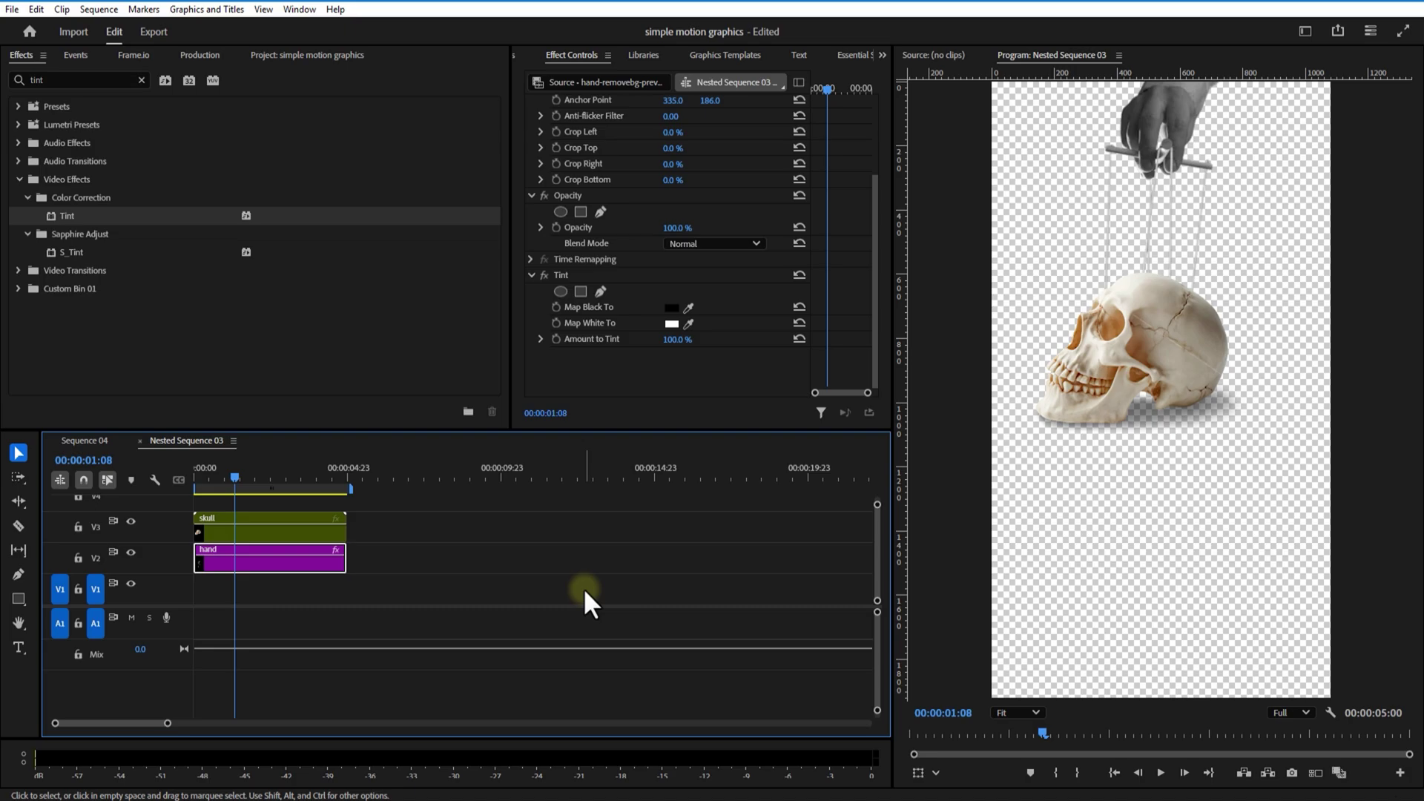
# Reopen the skull's nested sequence from Sequence 04 and place the red X image on V3 above head top
pyautogui.click(84, 441)
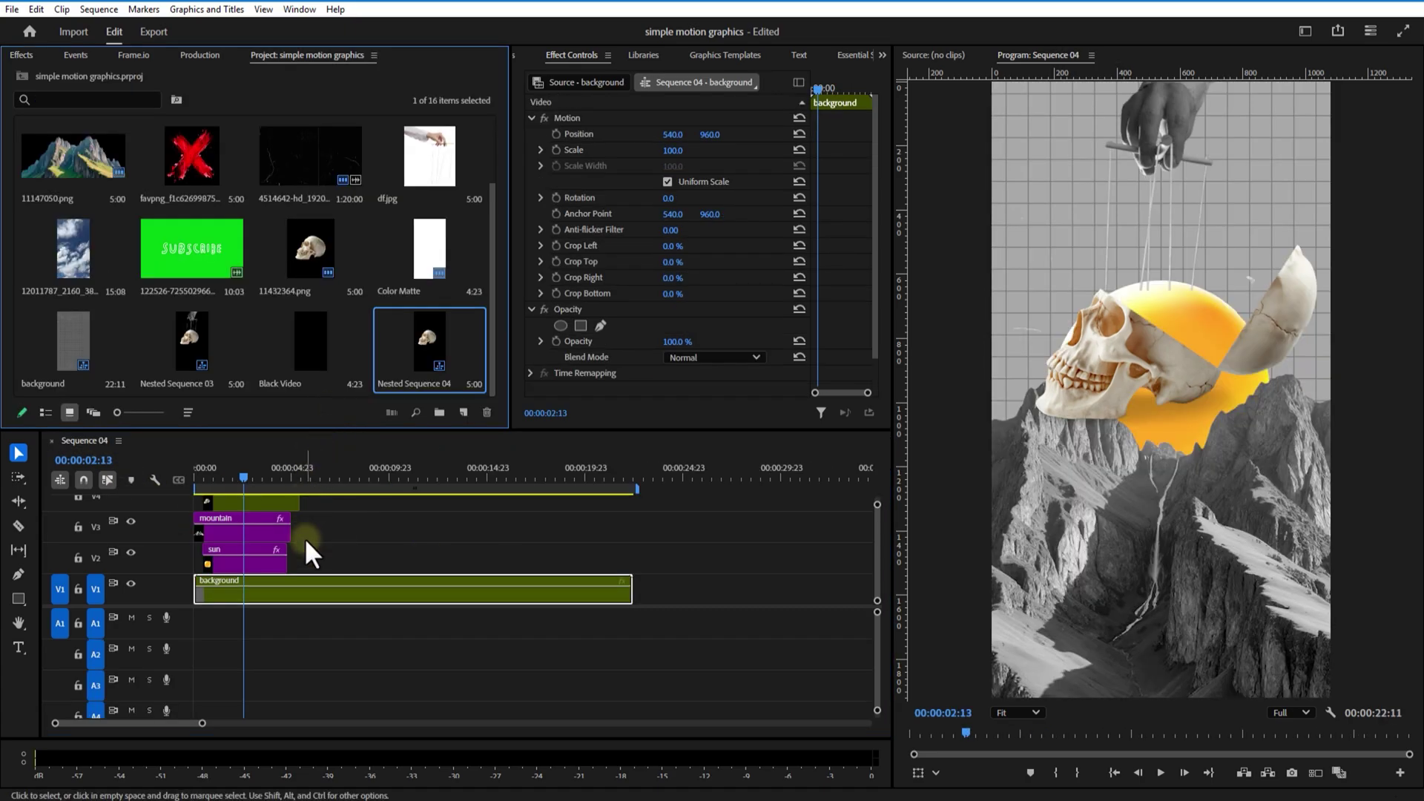
pyautogui.click(241, 505)
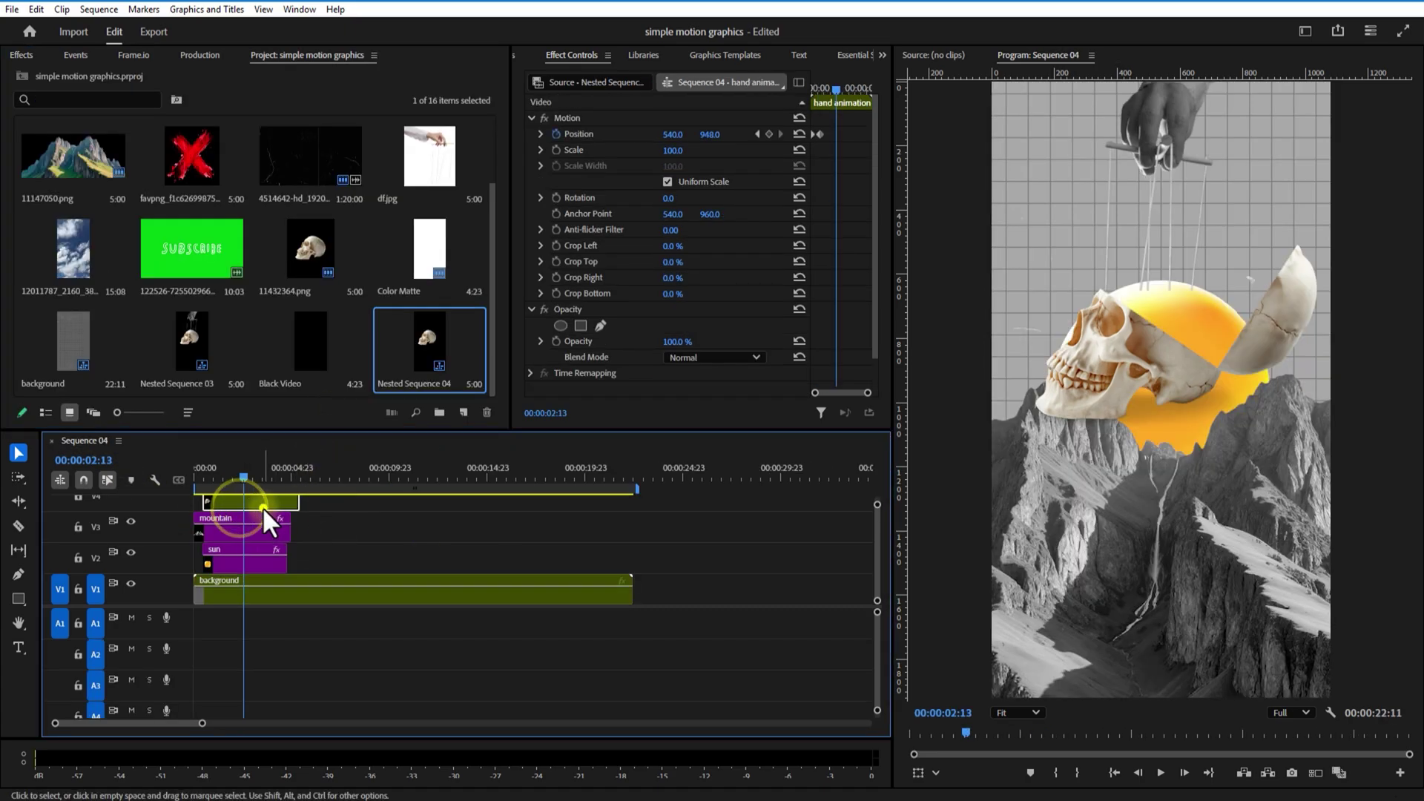
pyautogui.doubleClick(261, 506)
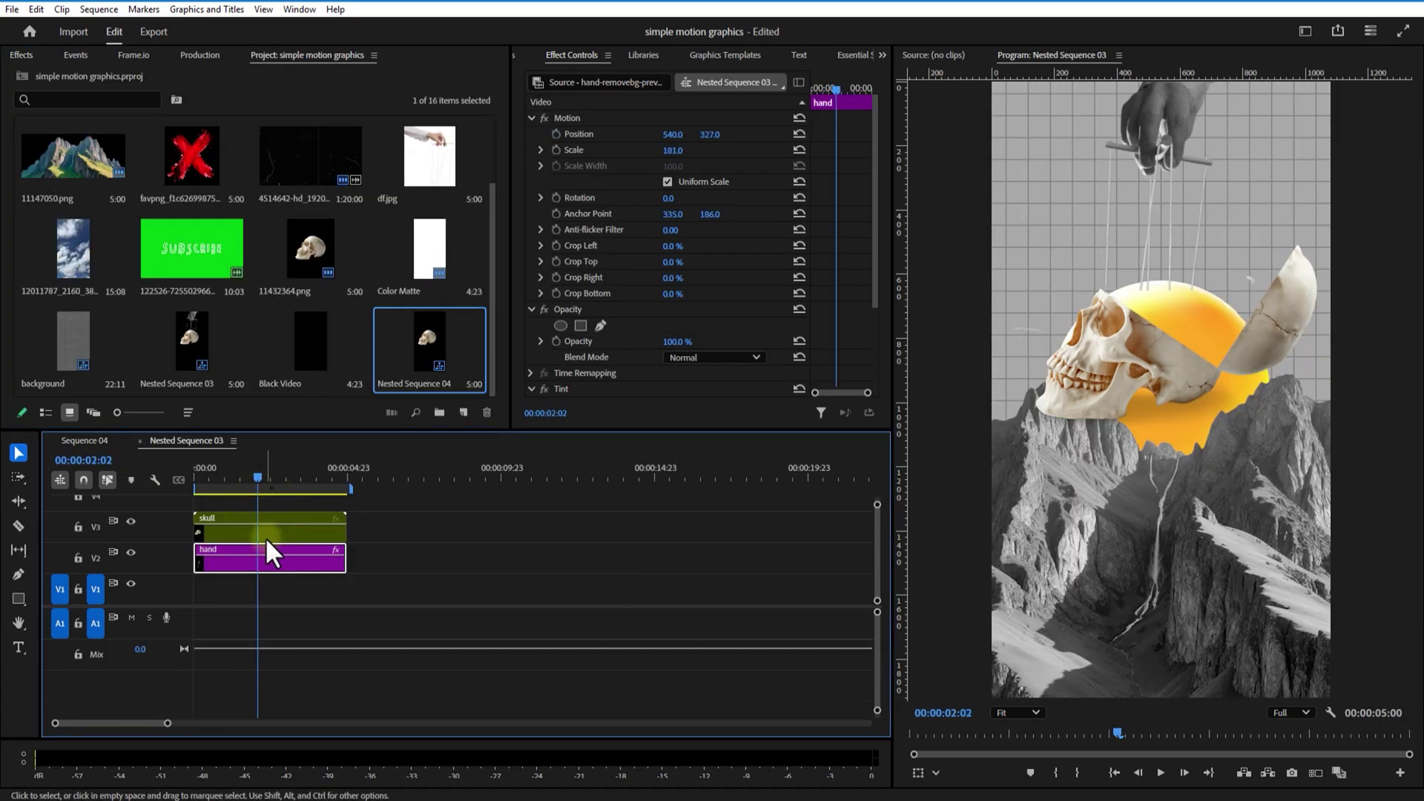
pyautogui.click(265, 537)
pyautogui.doubleClick(265, 537)
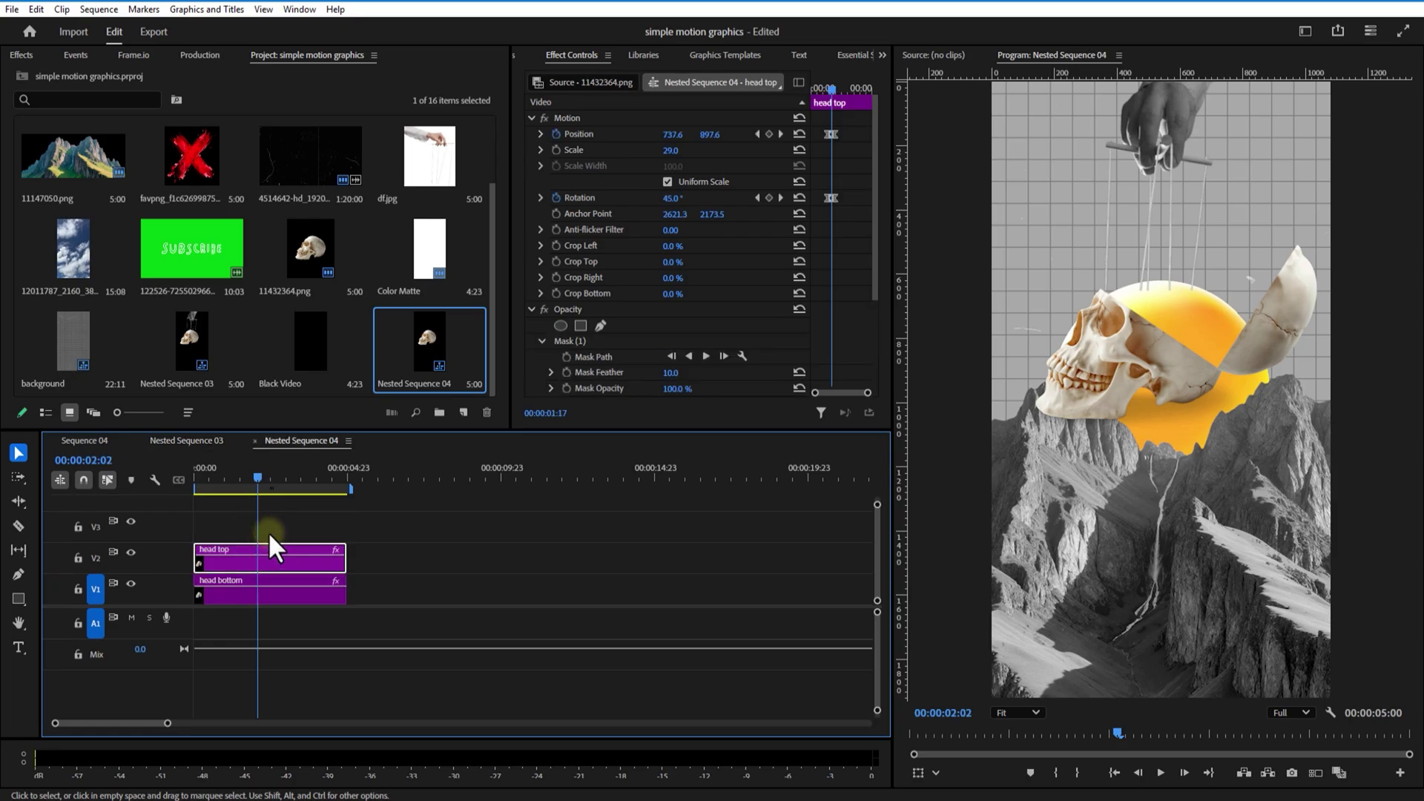
pyautogui.click(194, 152)
pyautogui.moveTo(226, 189); pyautogui.dragTo(269, 528)
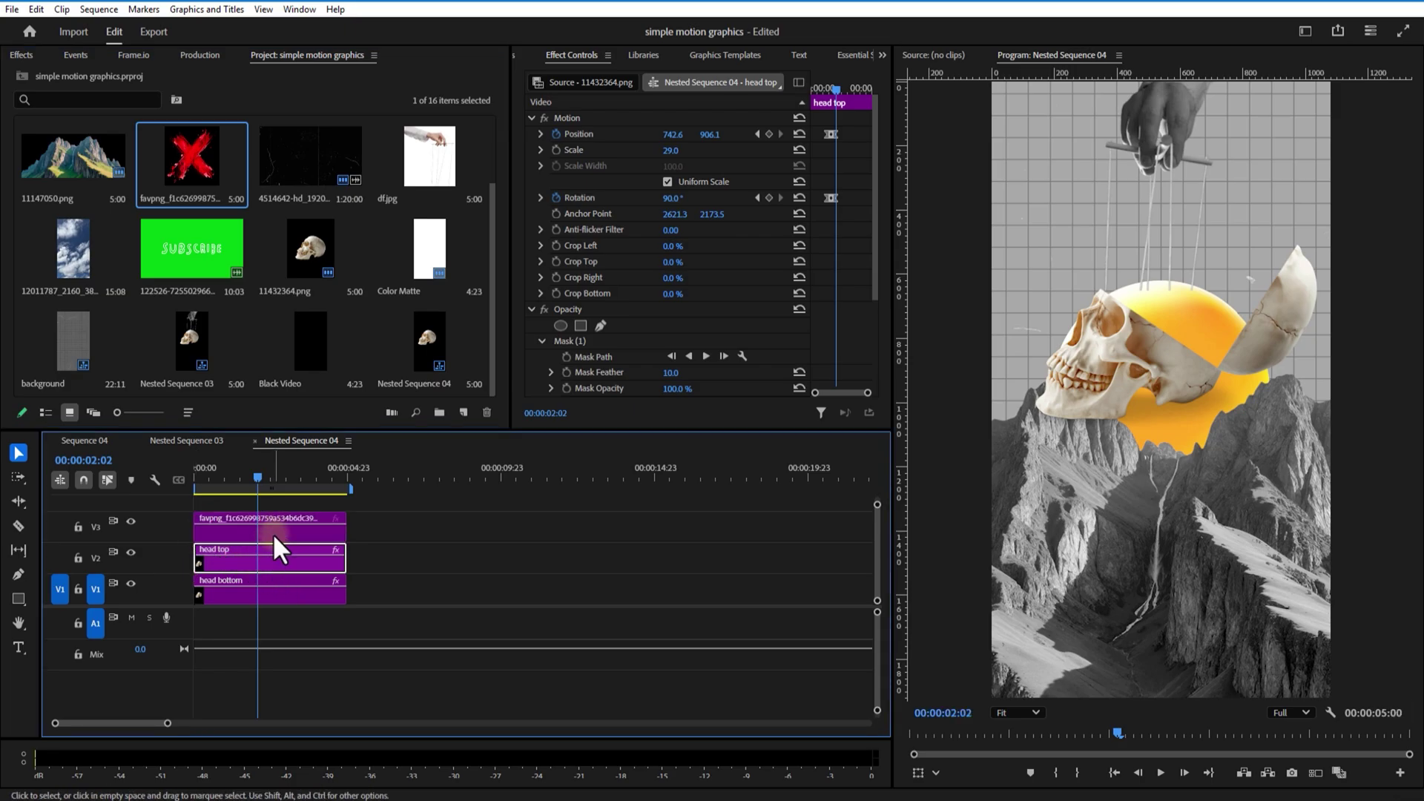
# Scale the red X image to 7 and position it at 383, 759 over the skull's eye
pyautogui.click(273, 533)
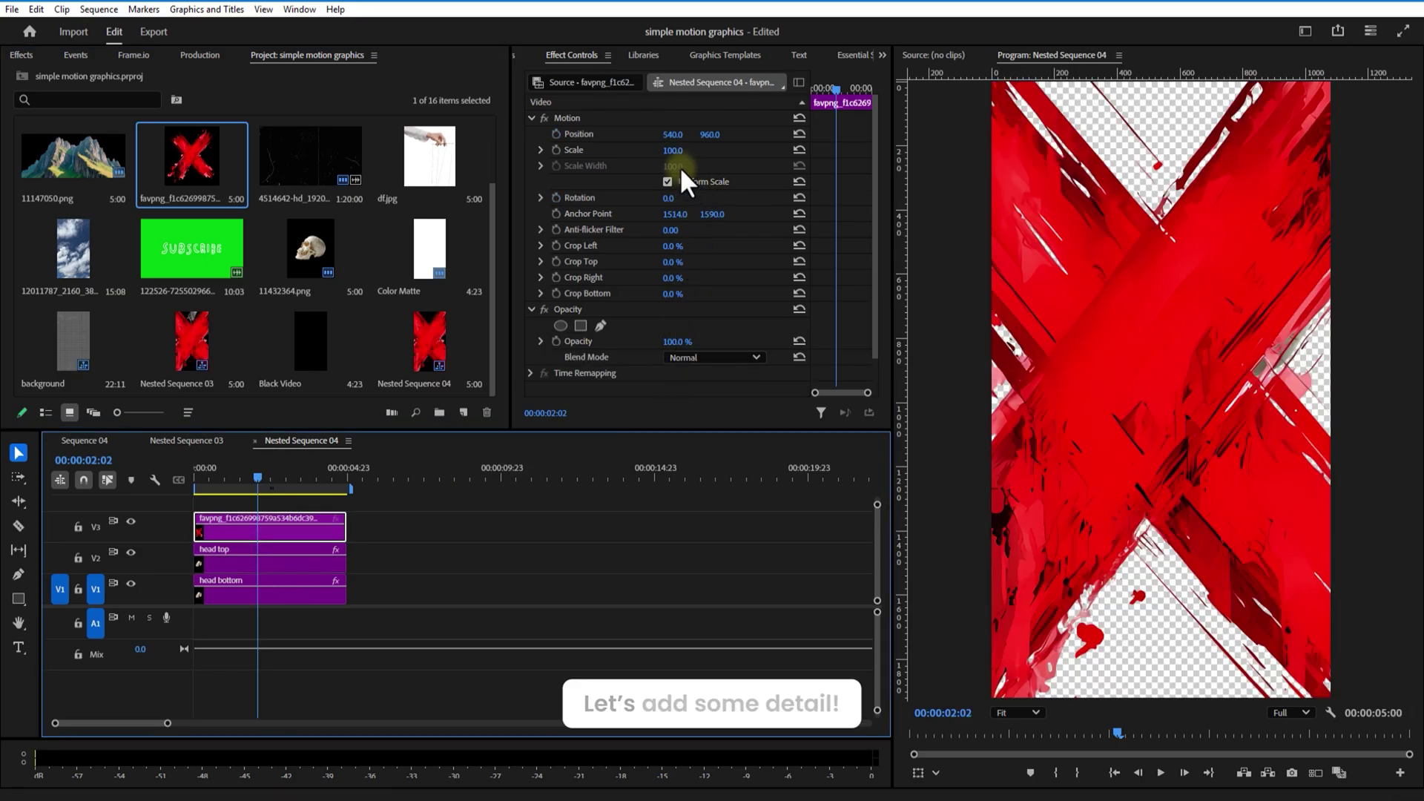
pyautogui.moveTo(672, 151); pyautogui.dragTo(615, 179)
pyautogui.moveTo(673, 135); pyautogui.dragTo(556, 145)
pyautogui.moveTo(672, 134); pyautogui.dragTo(715, 135)
# Apply Basic 3D to the red X with a swivel of 28°, and adjust its position to 373, 756
pyautogui.click(21, 56)
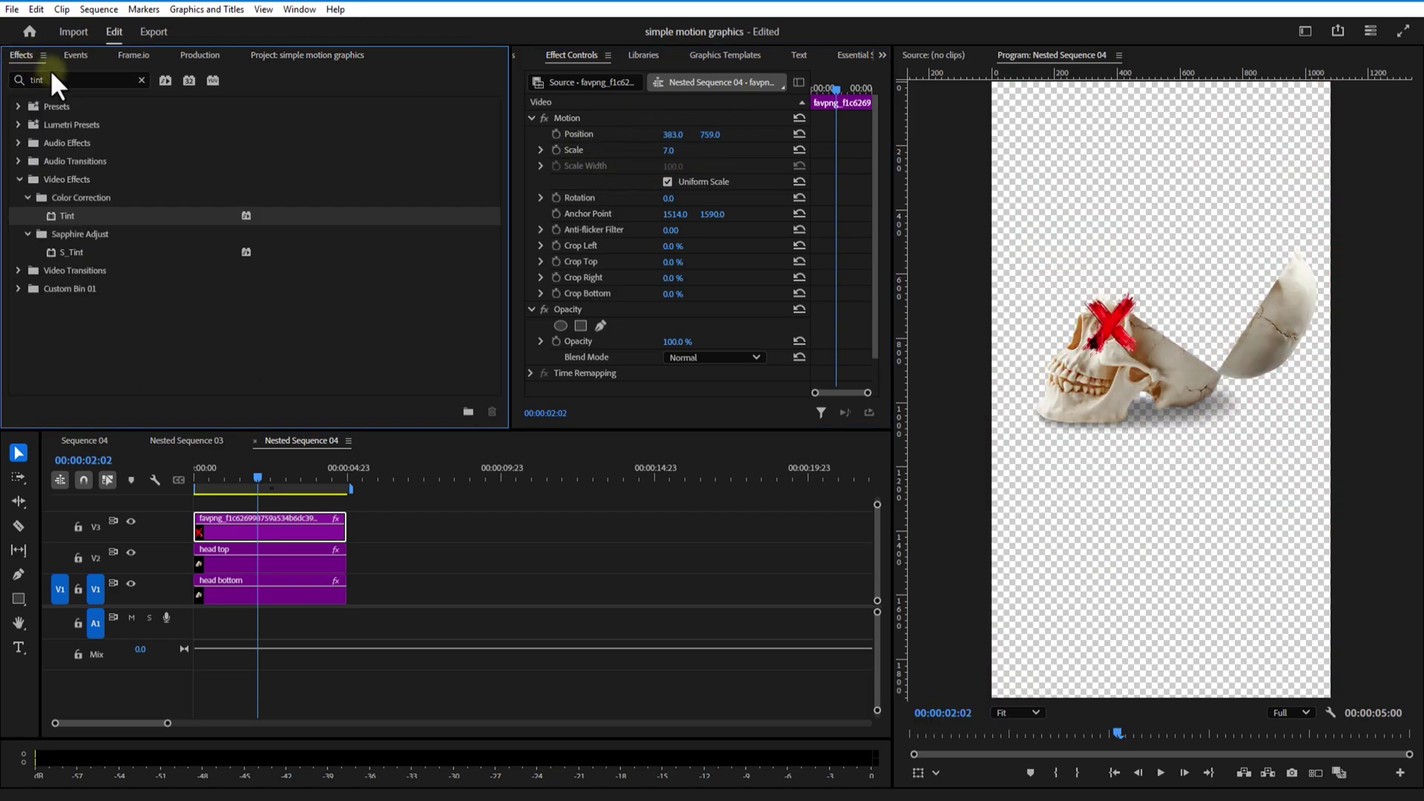
pyautogui.click(69, 77)
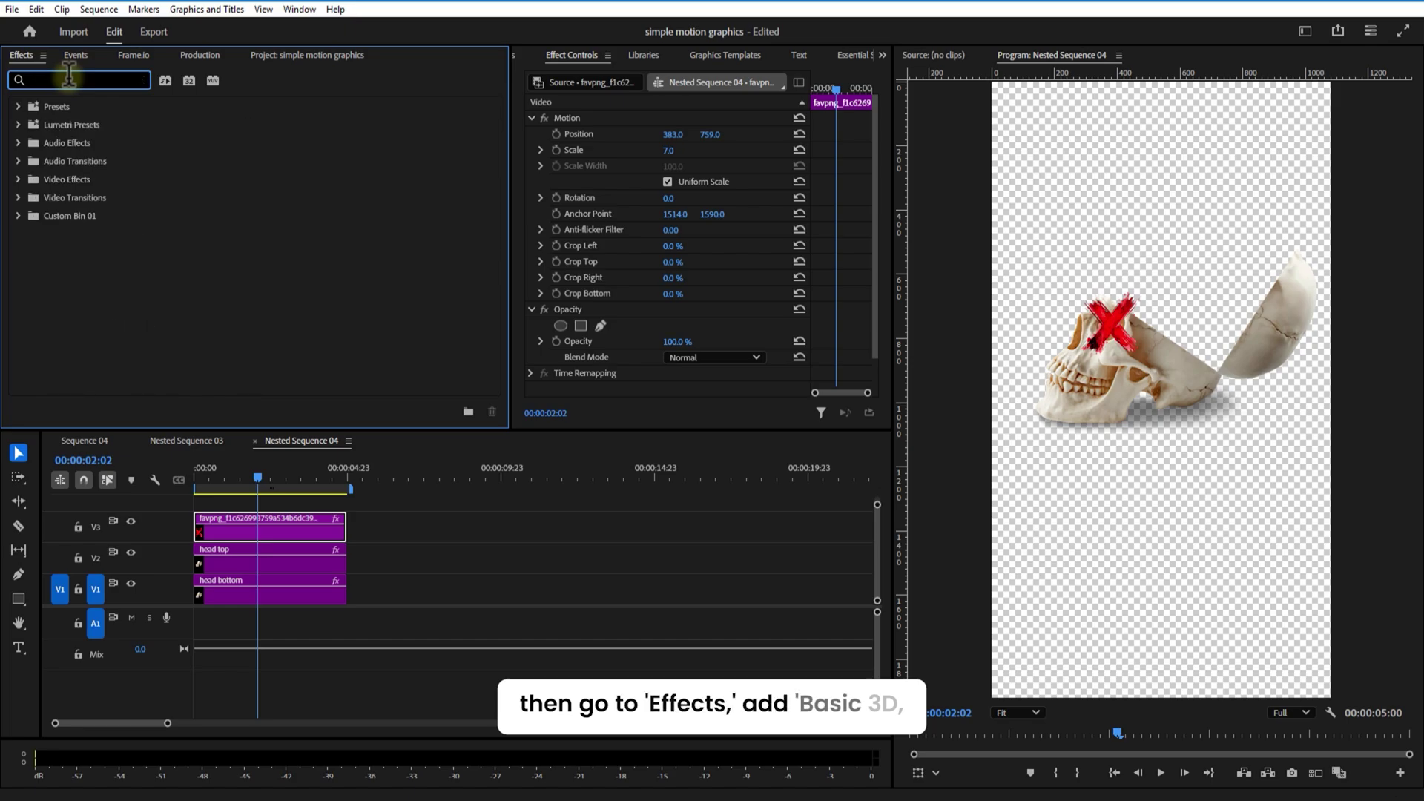
pyautogui.write('3d')
pyautogui.click(68, 214)
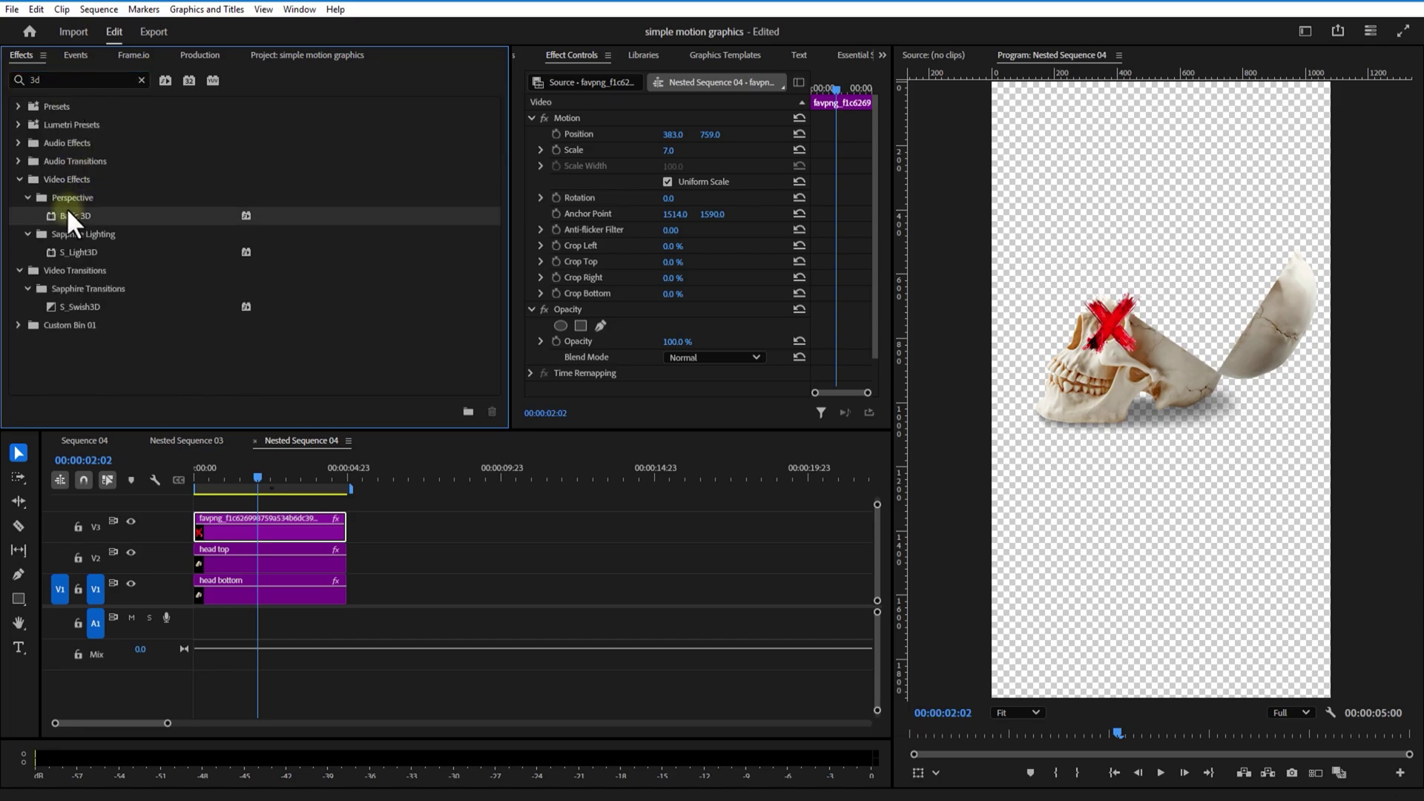
pyautogui.moveTo(220, 477); pyautogui.dragTo(858, 302)
pyautogui.moveTo(541, 331); pyautogui.dragTo(568, 326)
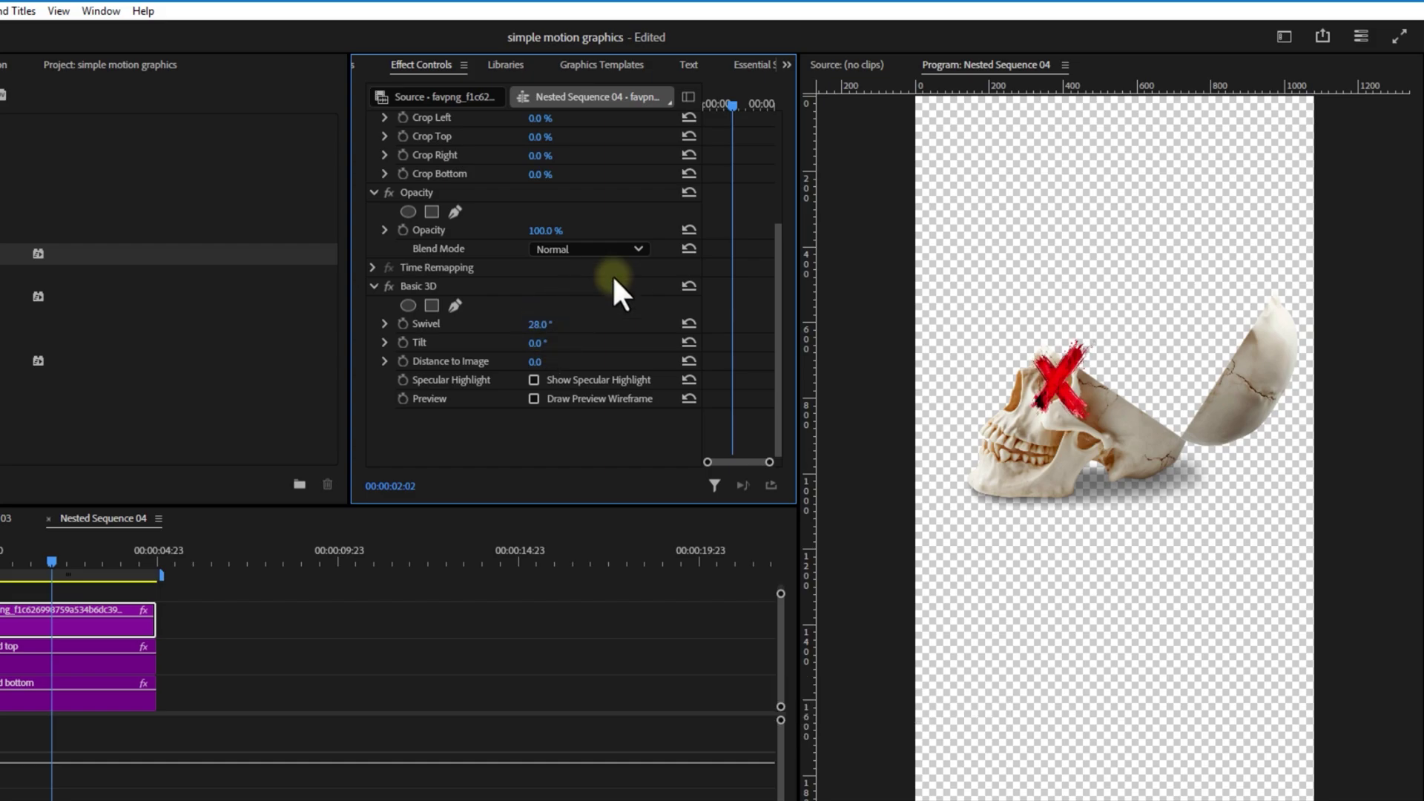
pyautogui.scroll(5, 606, 182)
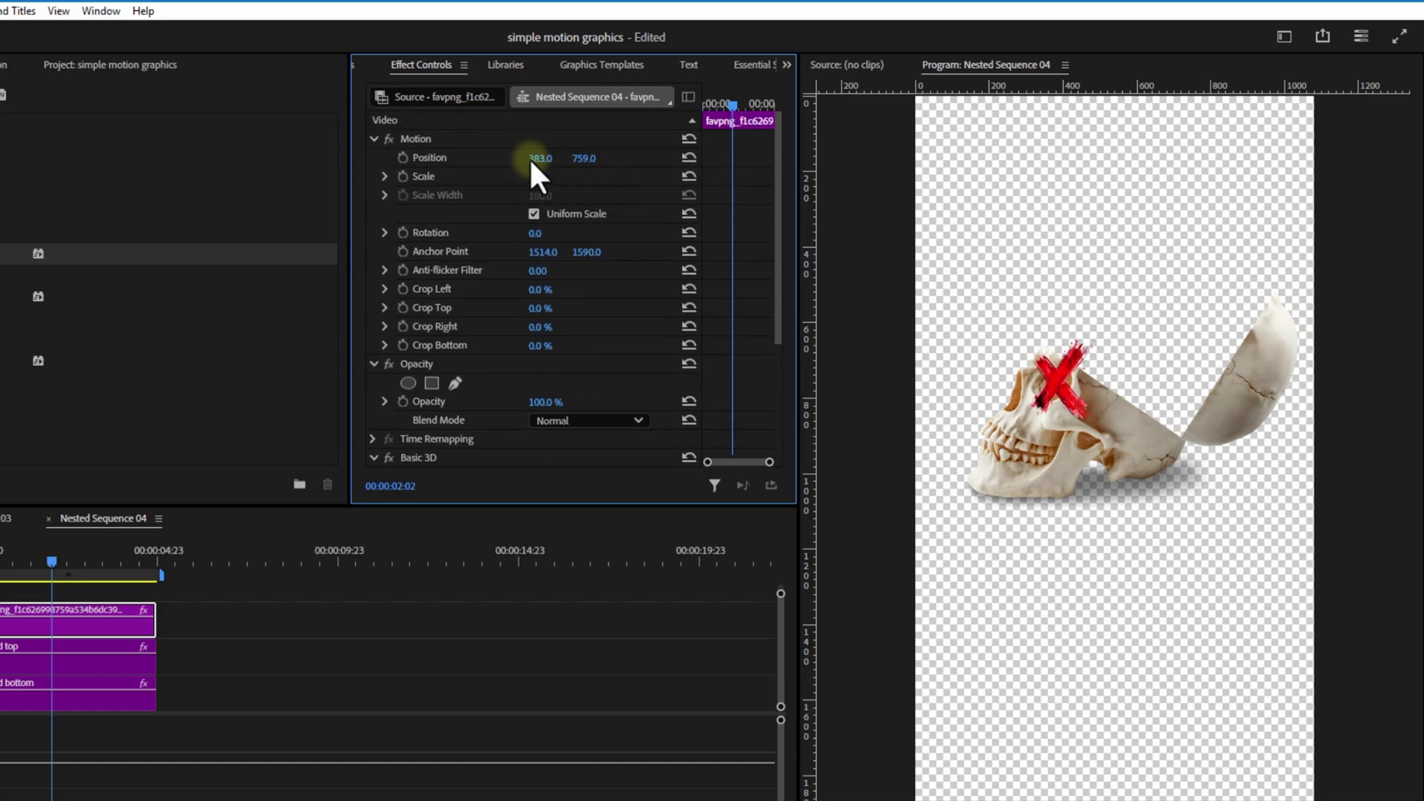
pyautogui.moveTo(533, 160); pyautogui.dragTo(585, 159)
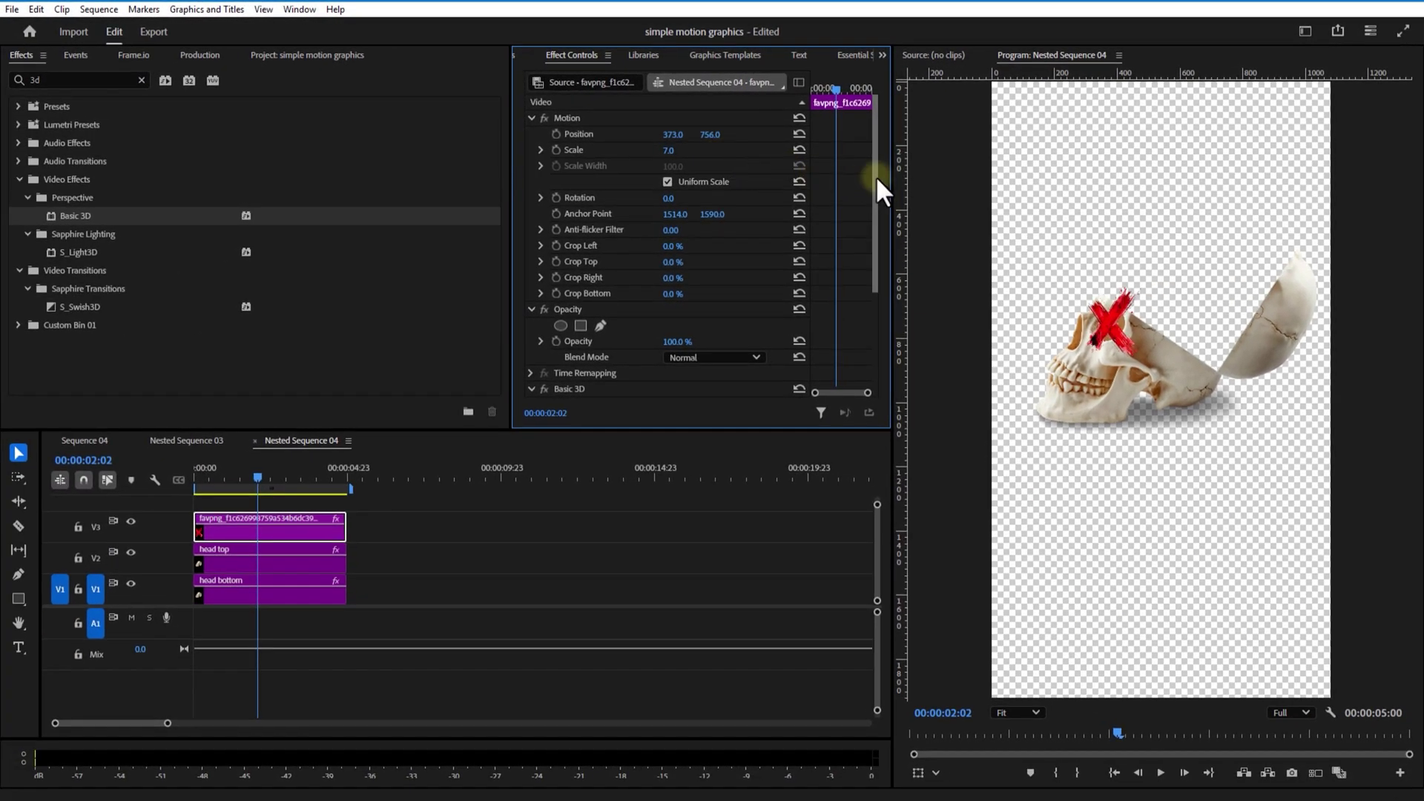
pyautogui.moveTo(873, 175); pyautogui.dragTo(874, 261)
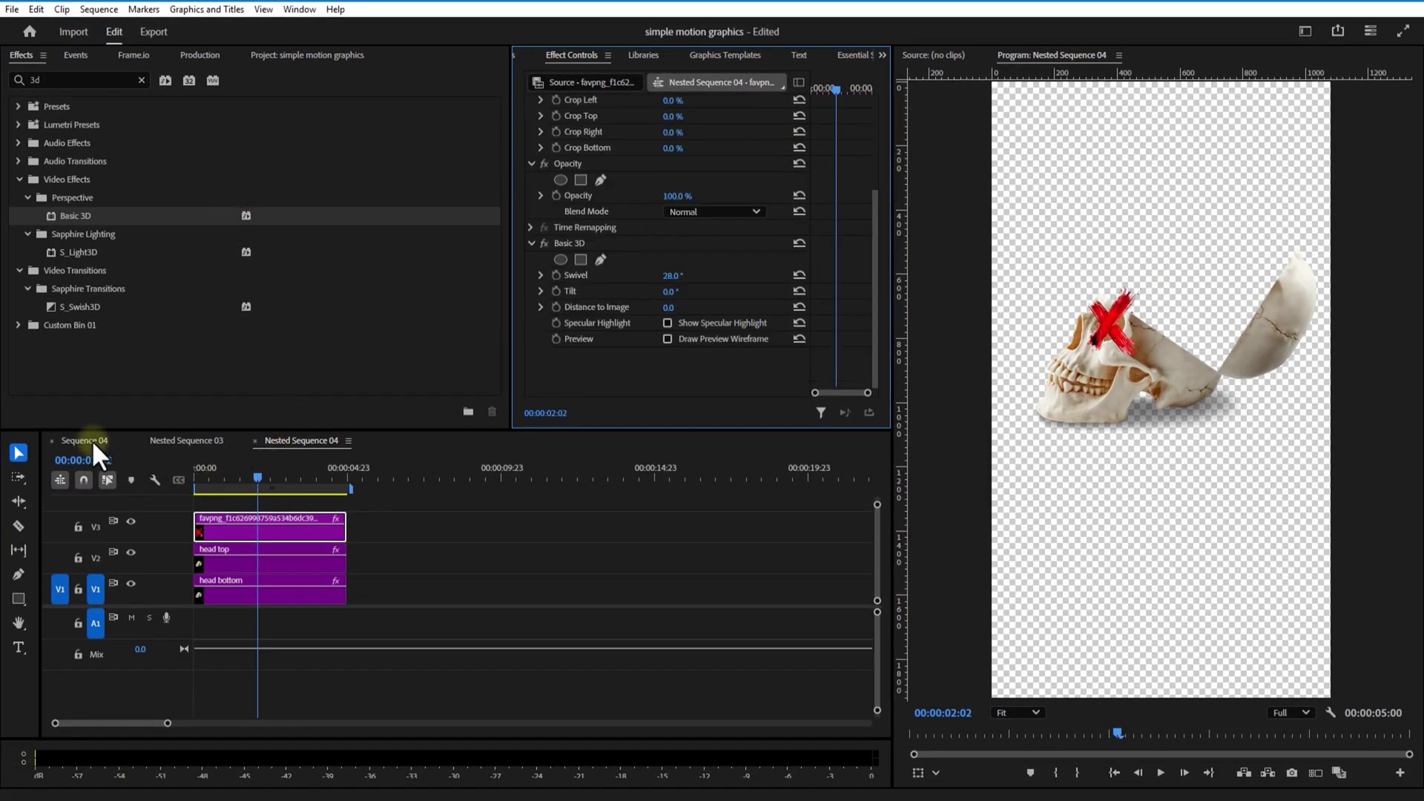
# Add the green-screen Subscribe video above the hand animation in Sequence 04 and delete its audio
pyautogui.click(92, 439)
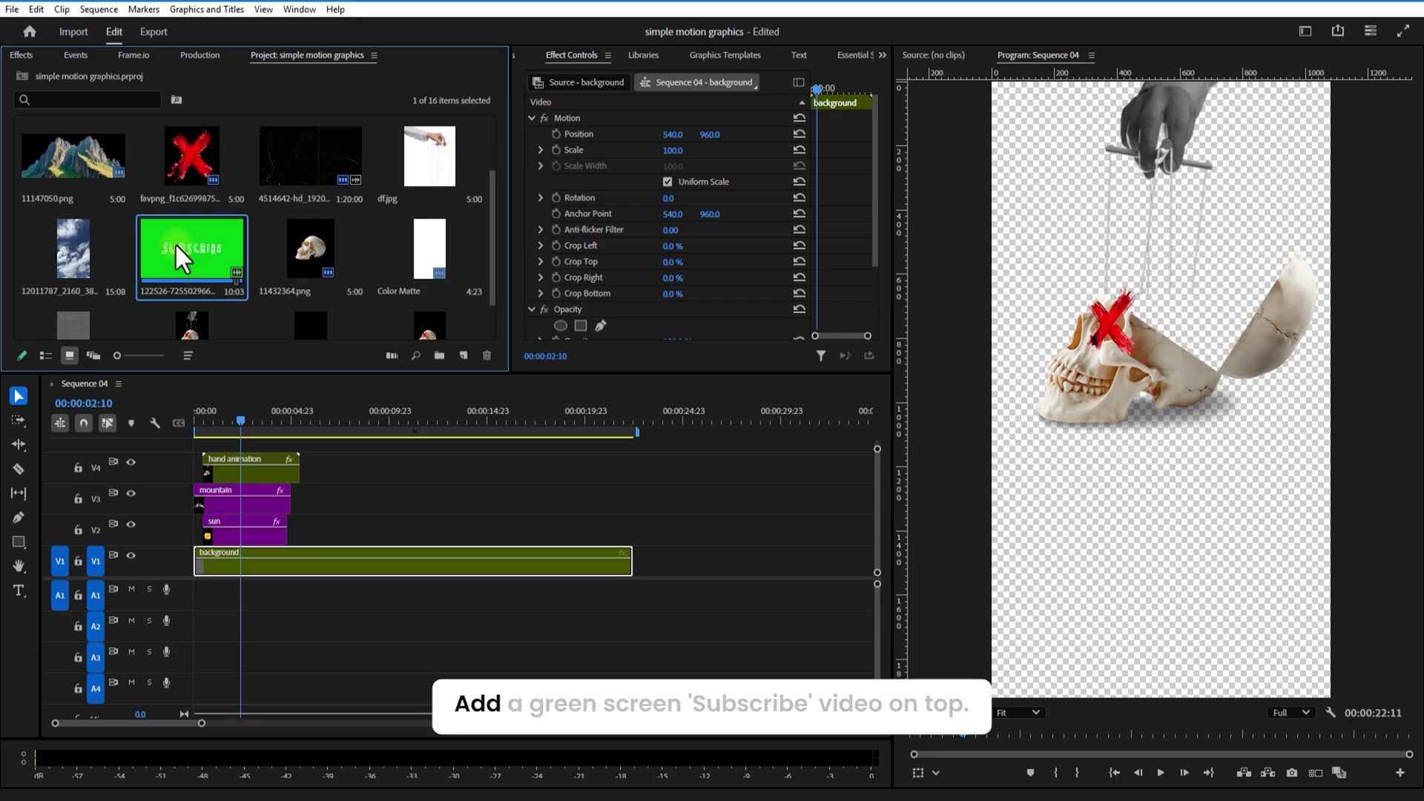
pyautogui.moveTo(184, 242); pyautogui.dragTo(211, 445)
pyautogui.press('Delete')
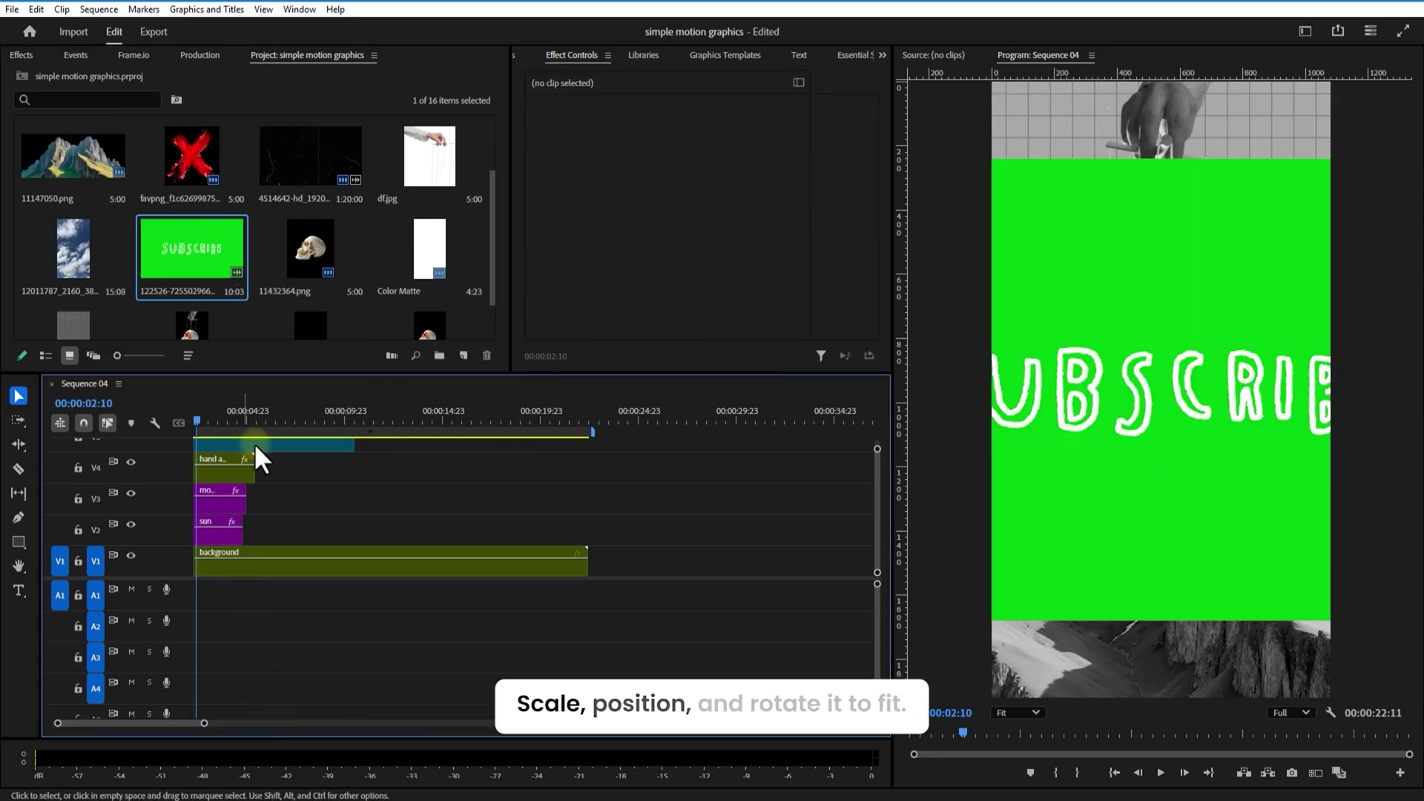
# Set the Subscribe clip's scale to 25, rotation to 26° and position to 540, 708
pyautogui.click(262, 442)
pyautogui.moveTo(676, 150); pyautogui.dragTo(734, 376)
pyautogui.moveTo(714, 134); pyautogui.dragTo(644, 362)
# Apply Ultra Key to the Subscribe clip and sample its green background as the key color
pyautogui.click(22, 55)
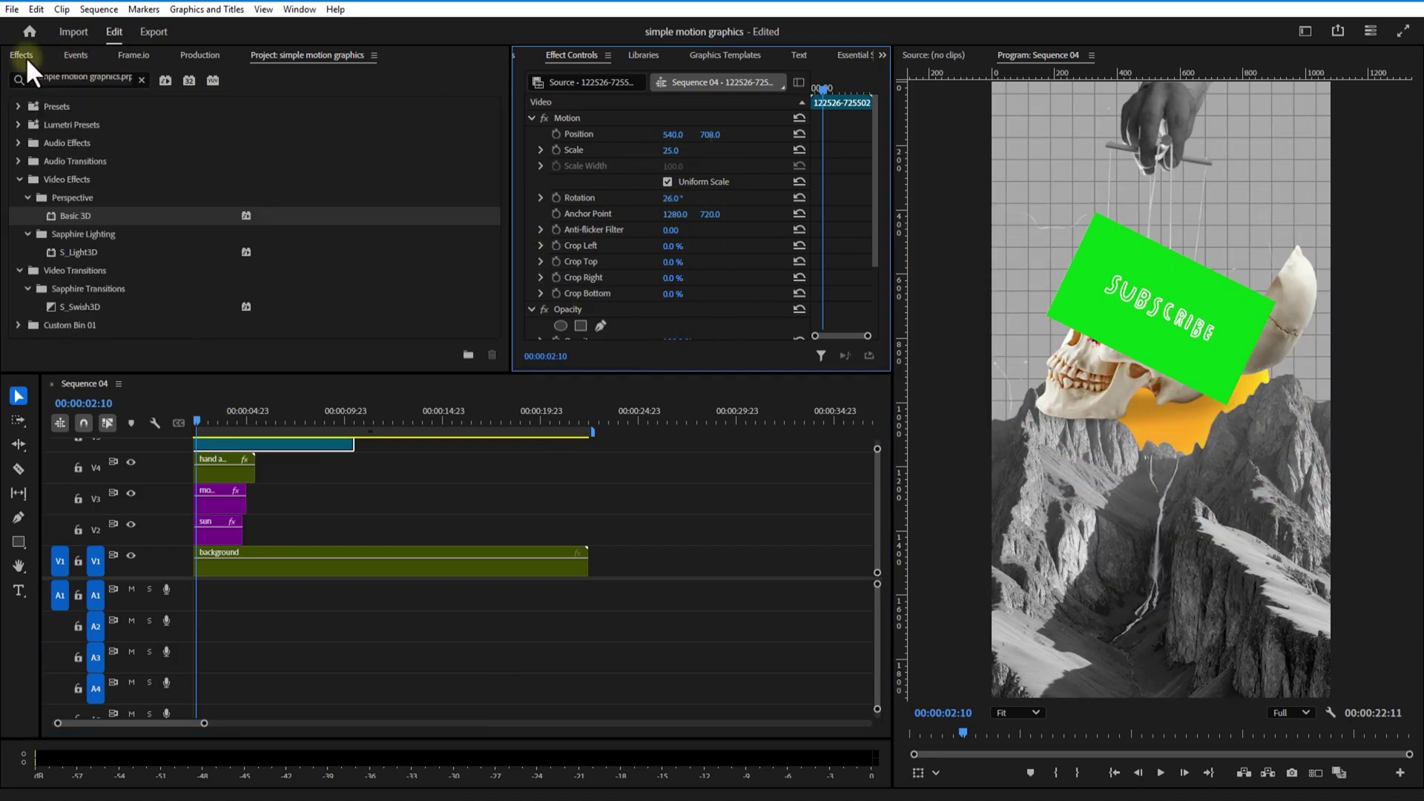
pyautogui.press('BackSpace')
pyautogui.press('BackSpace')
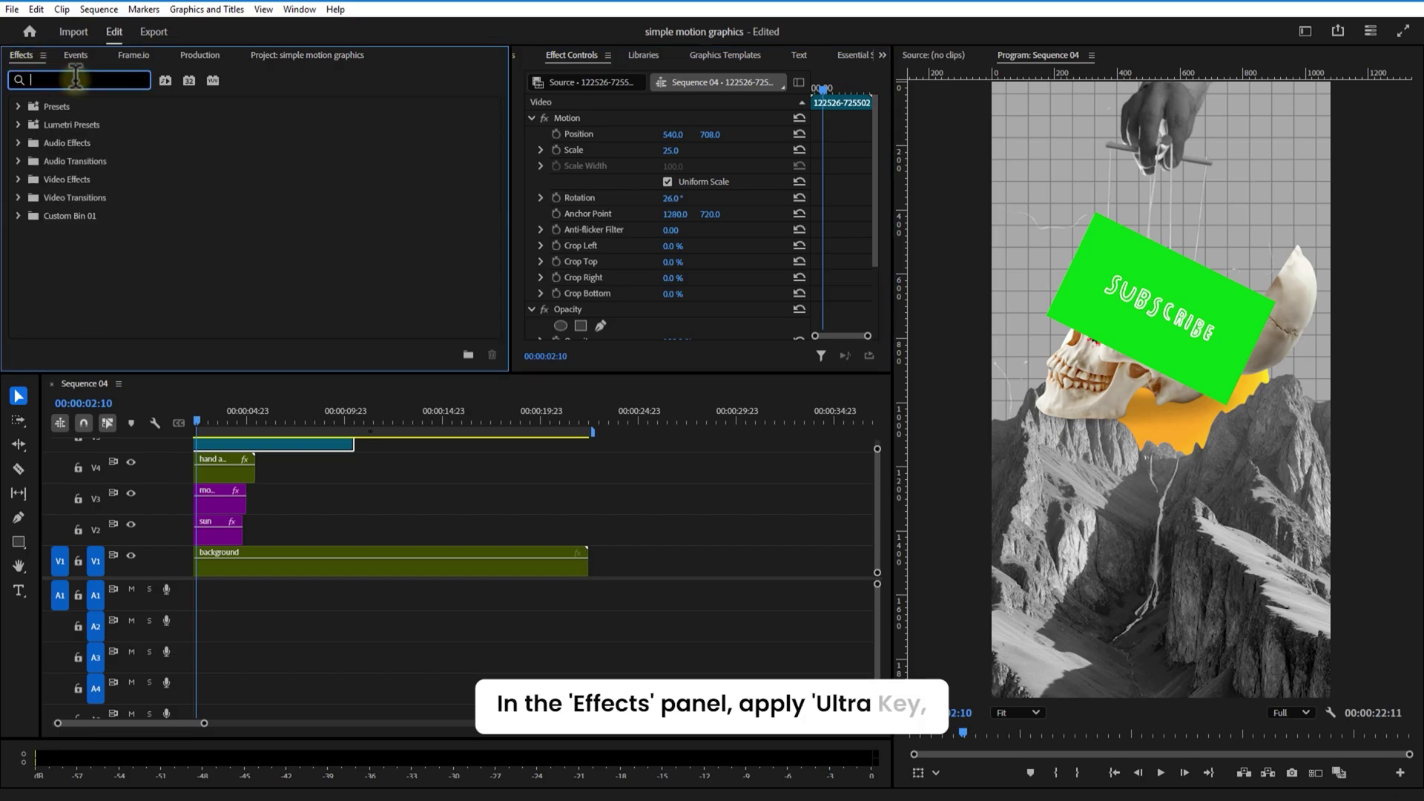
pyautogui.write('ultra')
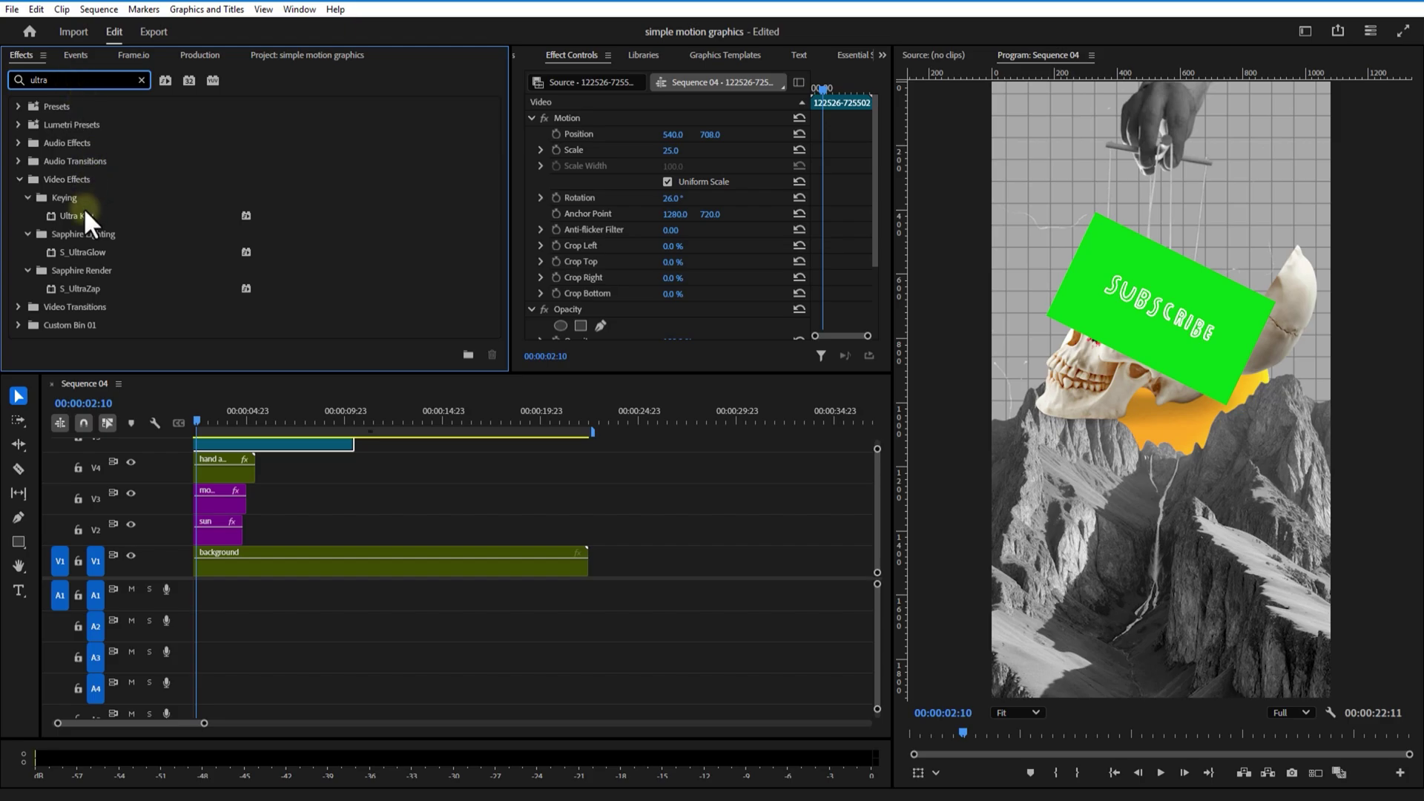
pyautogui.click(79, 216)
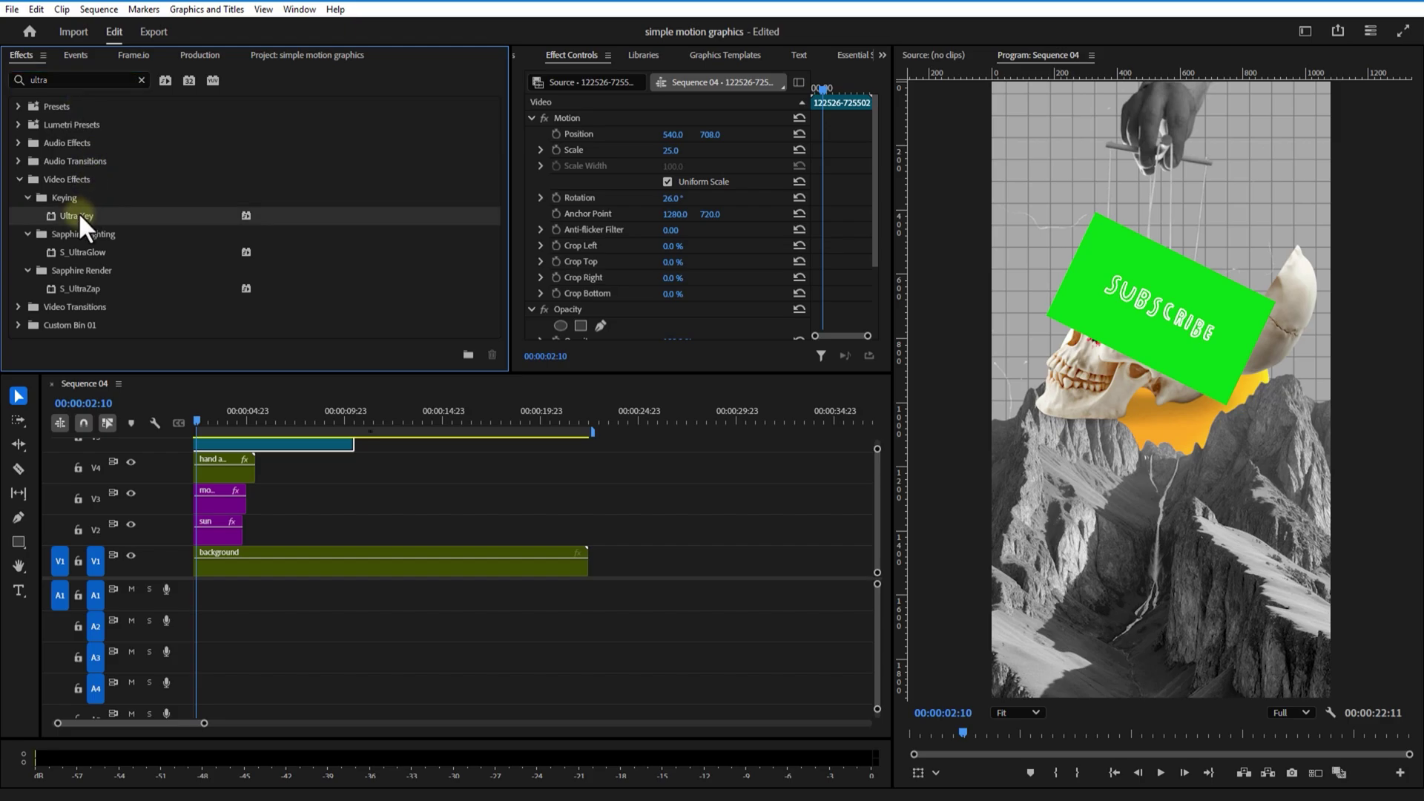
pyautogui.moveTo(72, 219); pyautogui.dragTo(271, 449)
pyautogui.moveTo(877, 198); pyautogui.dragTo(882, 308)
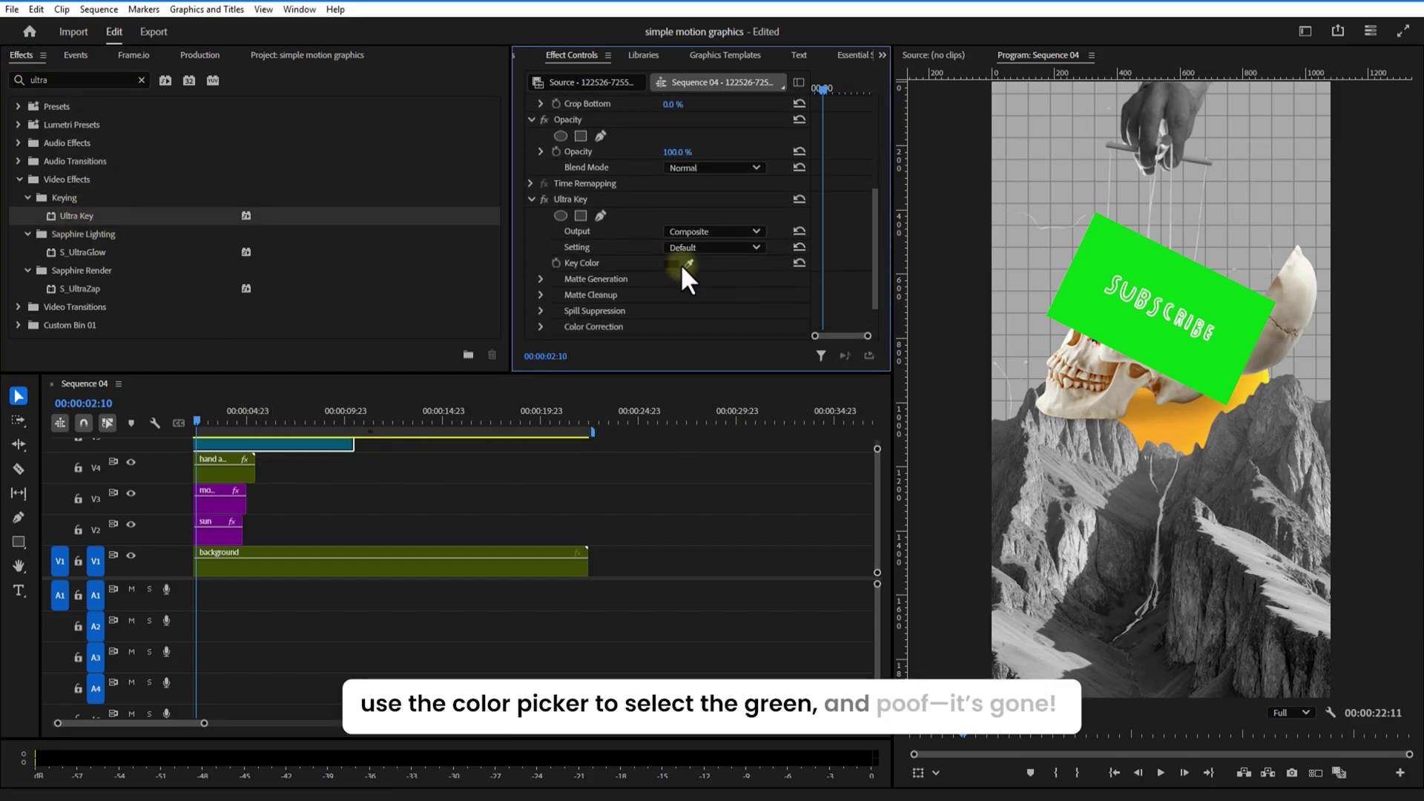
pyautogui.moveTo(688, 263); pyautogui.dragTo(1109, 243)
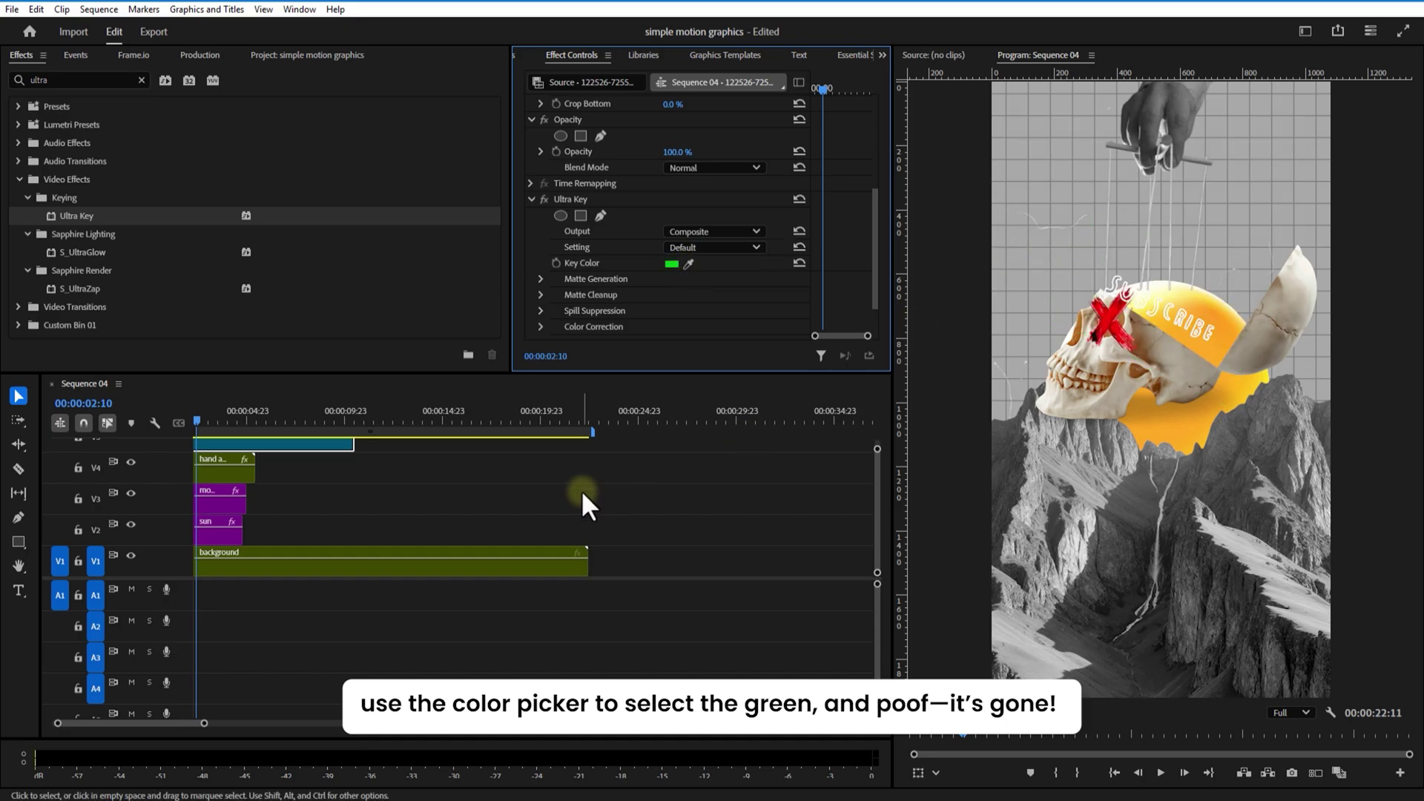
# Adjust the keyed Subscribe clip to position 600, 659 and scale 23 along the skull's cut edge
pyautogui.click(274, 442)
pyautogui.moveTo(875, 234); pyautogui.dragTo(873, 141)
pyautogui.moveTo(680, 141); pyautogui.dragTo(676, 126)
# Apply the Tint effect to the Subscribe clip and map its white lettering to black
pyautogui.click(87, 79)
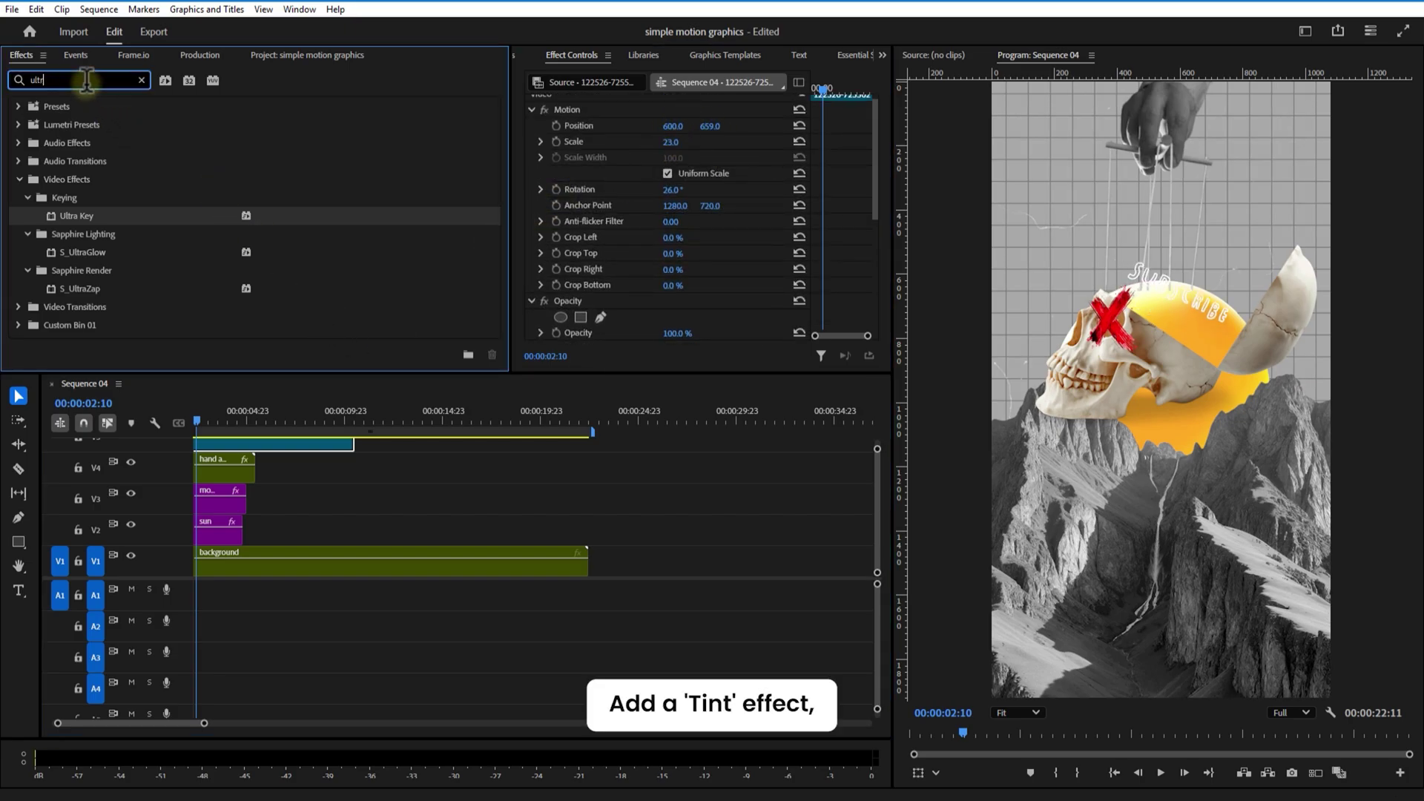
pyautogui.press('BackSpace')
pyautogui.press('BackSpace')
pyautogui.press('BackSpace')
pyautogui.press('BackSpace')
pyautogui.write('tint')
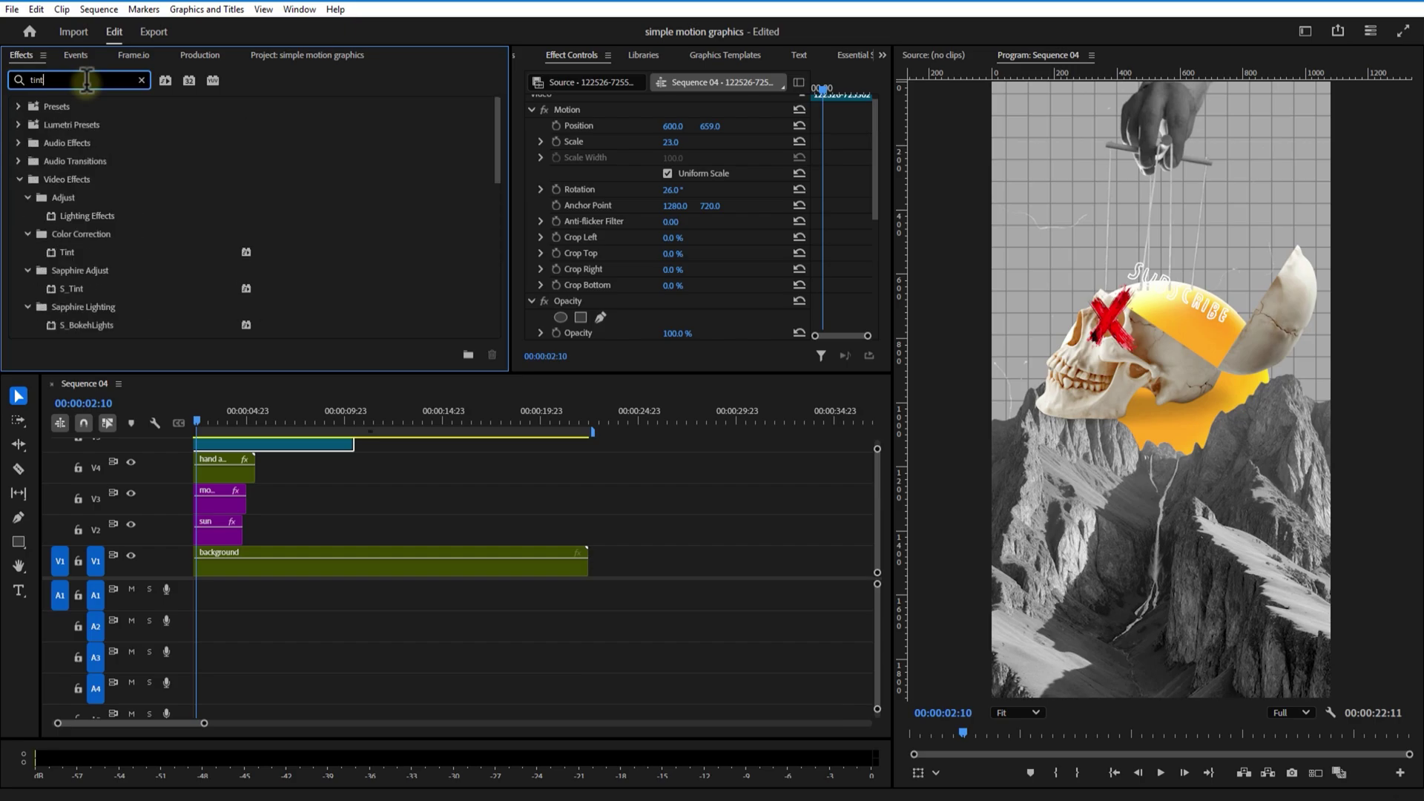
pyautogui.moveTo(68, 212); pyautogui.dragTo(232, 455)
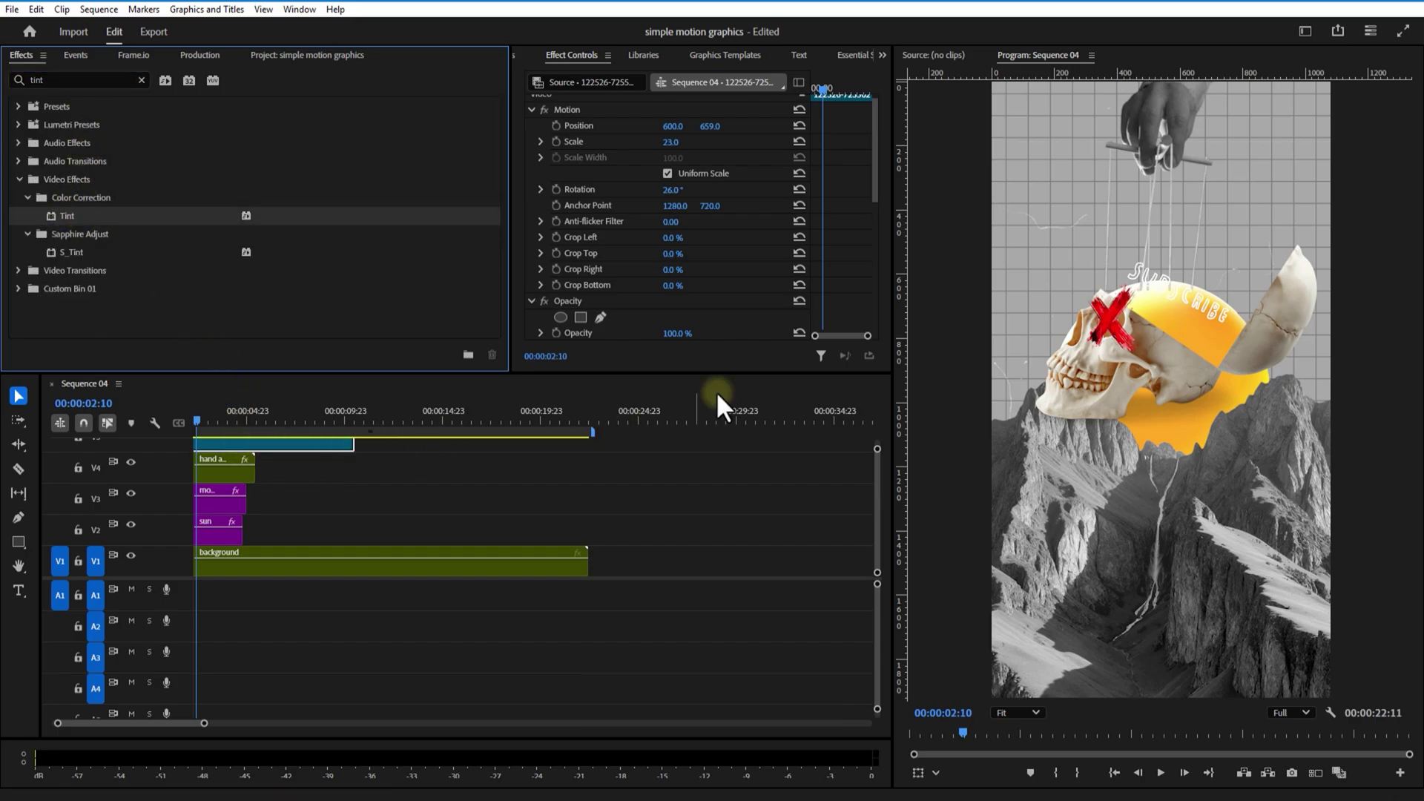
pyautogui.moveTo(881, 184); pyautogui.dragTo(872, 315)
pyautogui.click(688, 266)
pyautogui.click(671, 251)
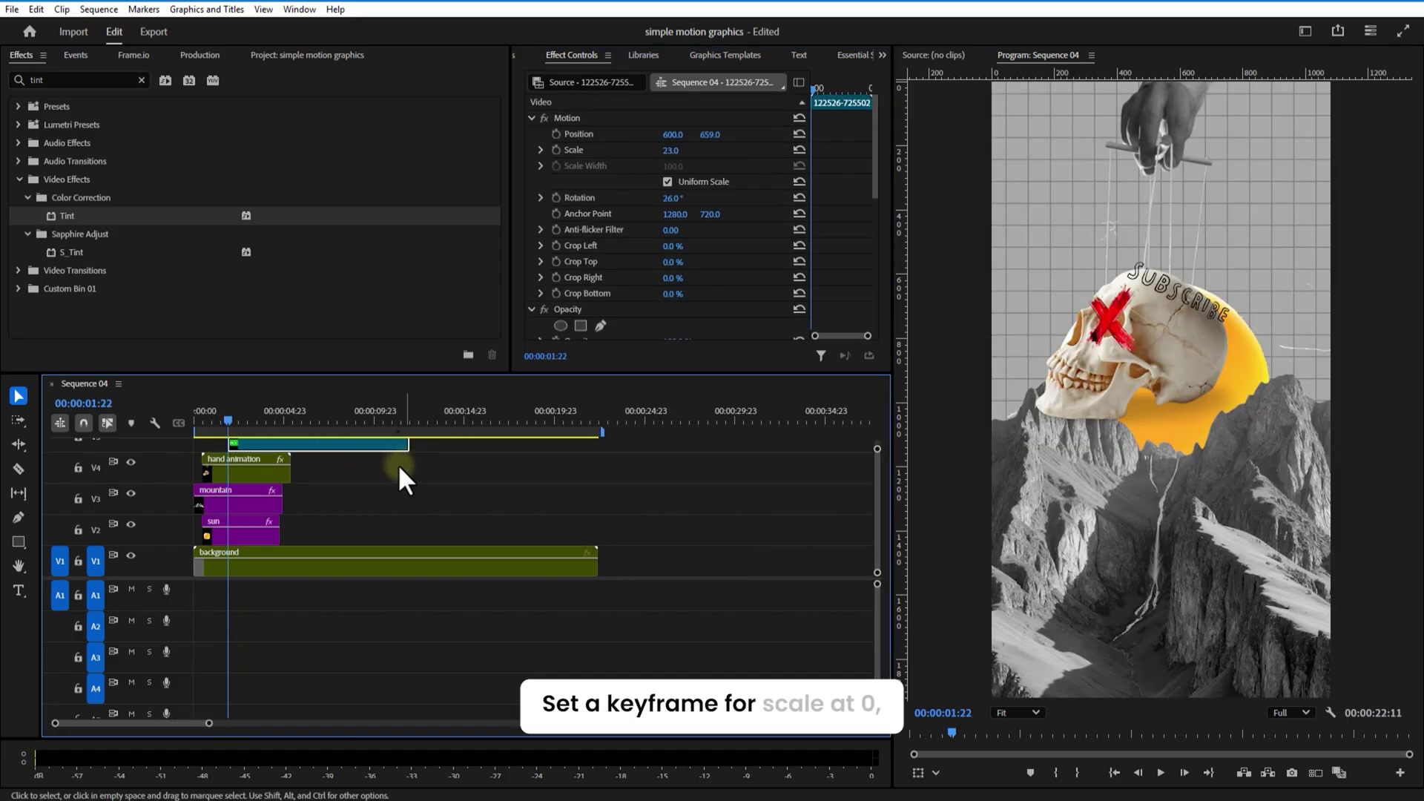
# Keyframe the Subscribe clip's scale at 0 at 00:00:01:22
pyautogui.click(556, 149)
pyautogui.click(669, 149)
pyautogui.write('0')
pyautogui.press('Return')
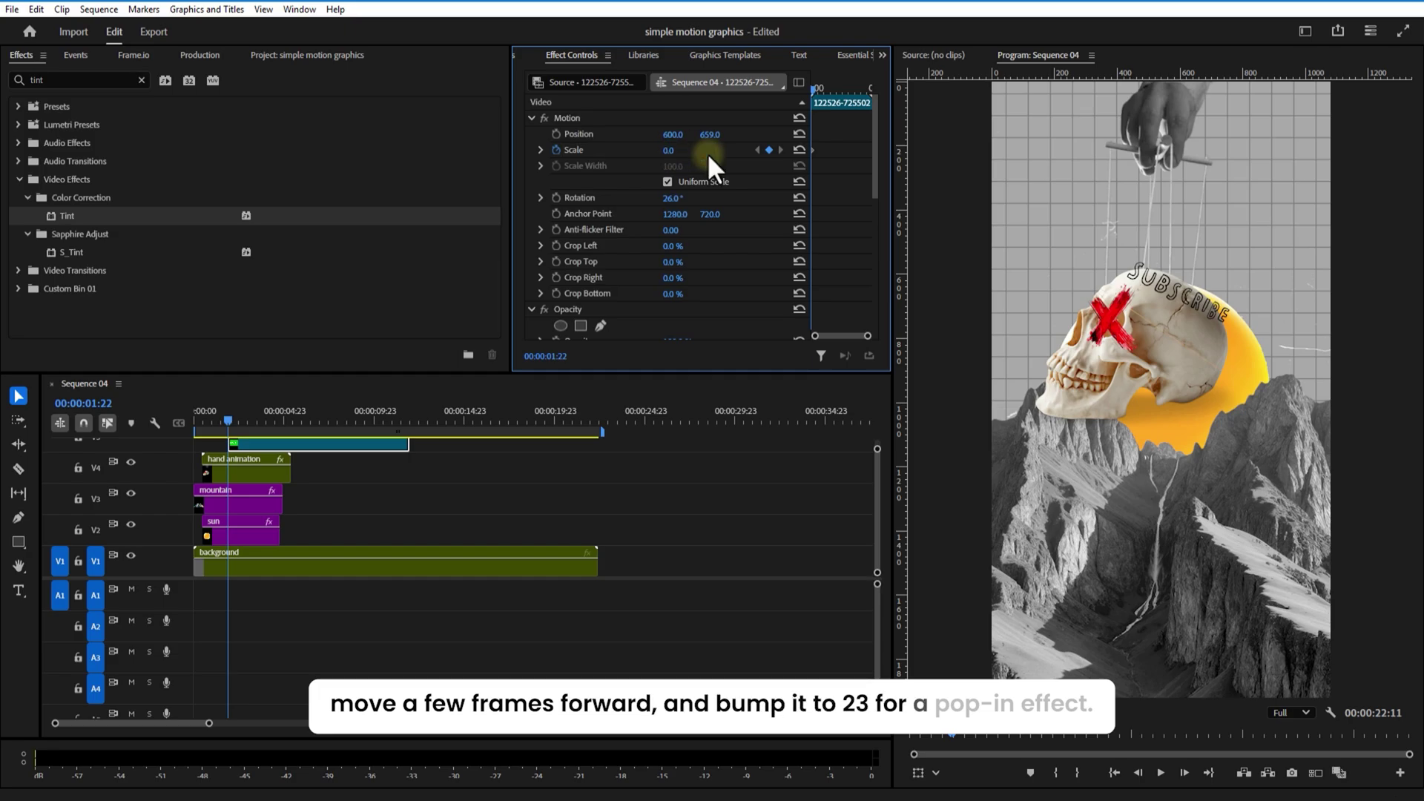
# Move to 00:00:02:07 and set the Subscribe clip's scale to 23 for a pop-in effect
pyautogui.click(230, 421)
pyautogui.press('Right')
pyautogui.press('Right')
pyautogui.press('Right')
pyautogui.press('Right')
pyautogui.press('Right')
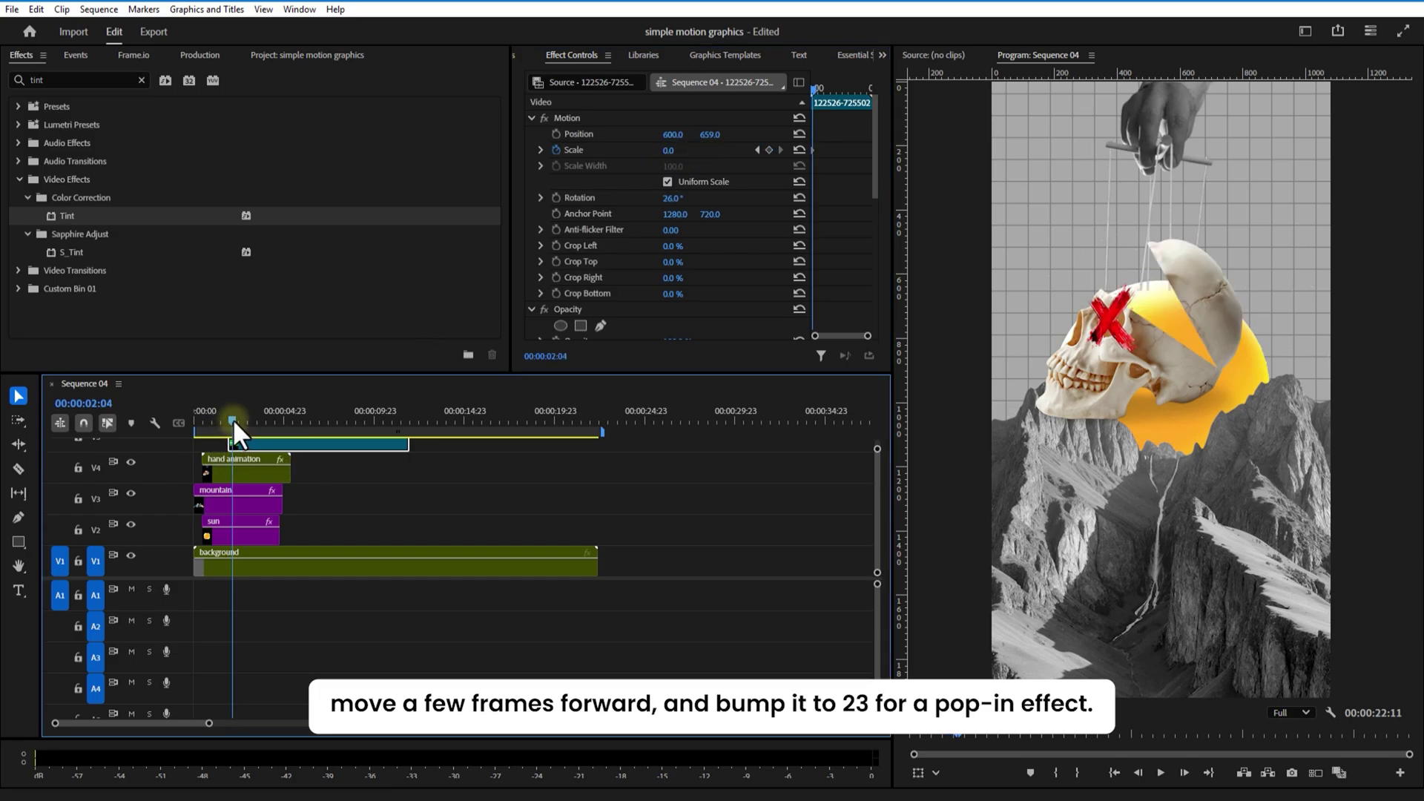
pyautogui.click(674, 150)
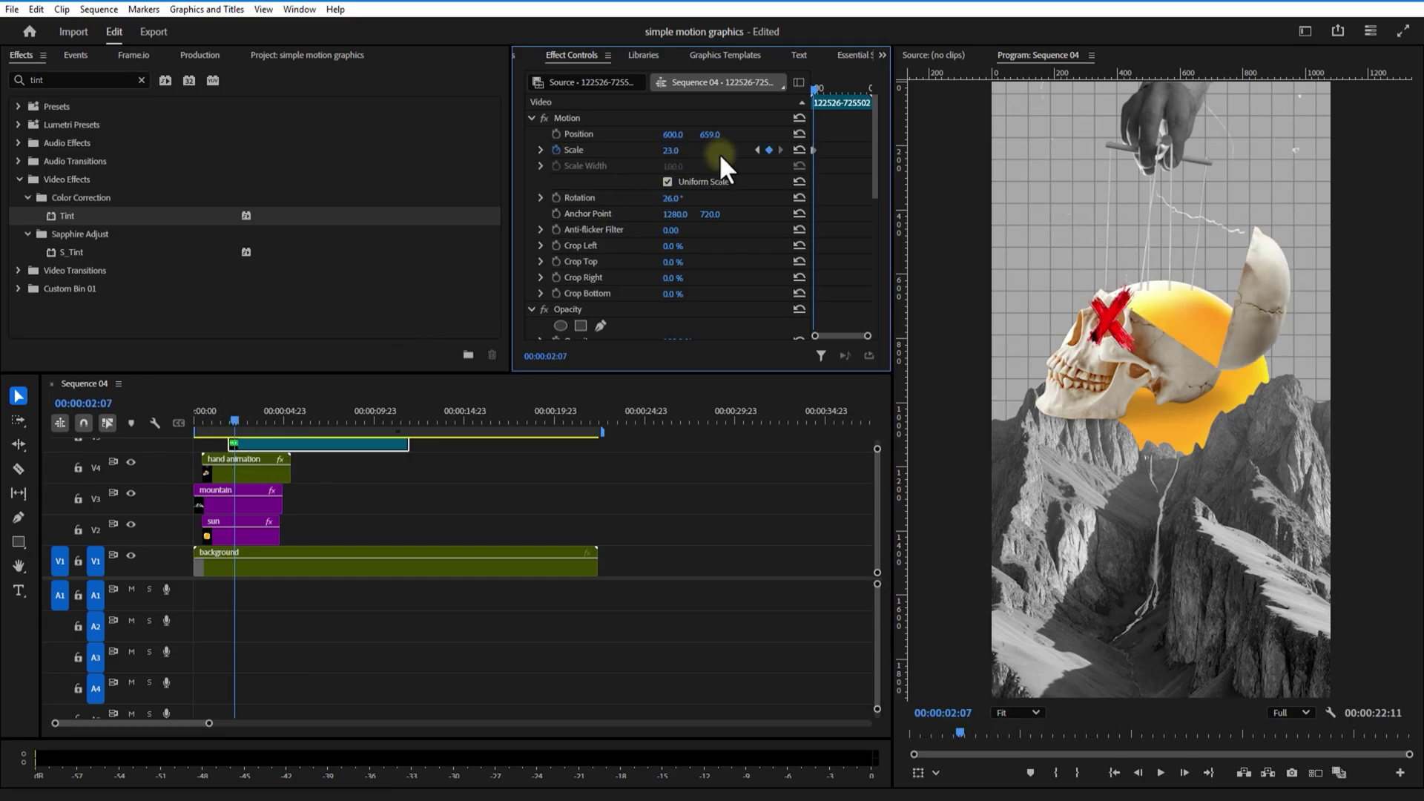
# Change both of the Subscribe clip's scale keyframes to Continuous Bezier interpolation
pyautogui.moveTo(869, 336); pyautogui.dragTo(866, 349)
pyautogui.moveTo(844, 147); pyautogui.dragTo(792, 164)
pyautogui.rightClick(825, 153)
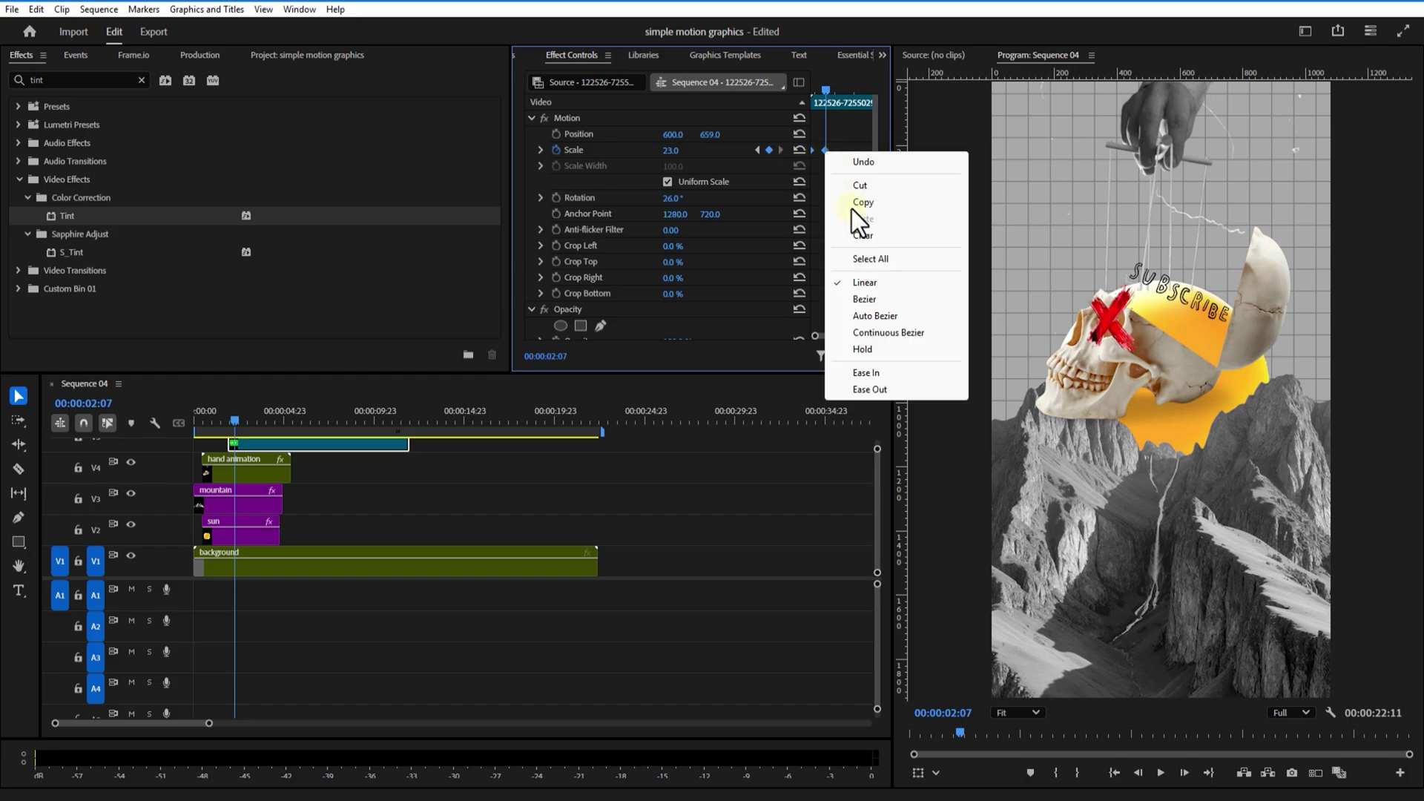
pyautogui.click(894, 334)
# Copy the Subscribe clip and open the skull nested sequence inside the hand animation nest
pyautogui.click(310, 445)
pyautogui.hotkey('ctrl', 'c')
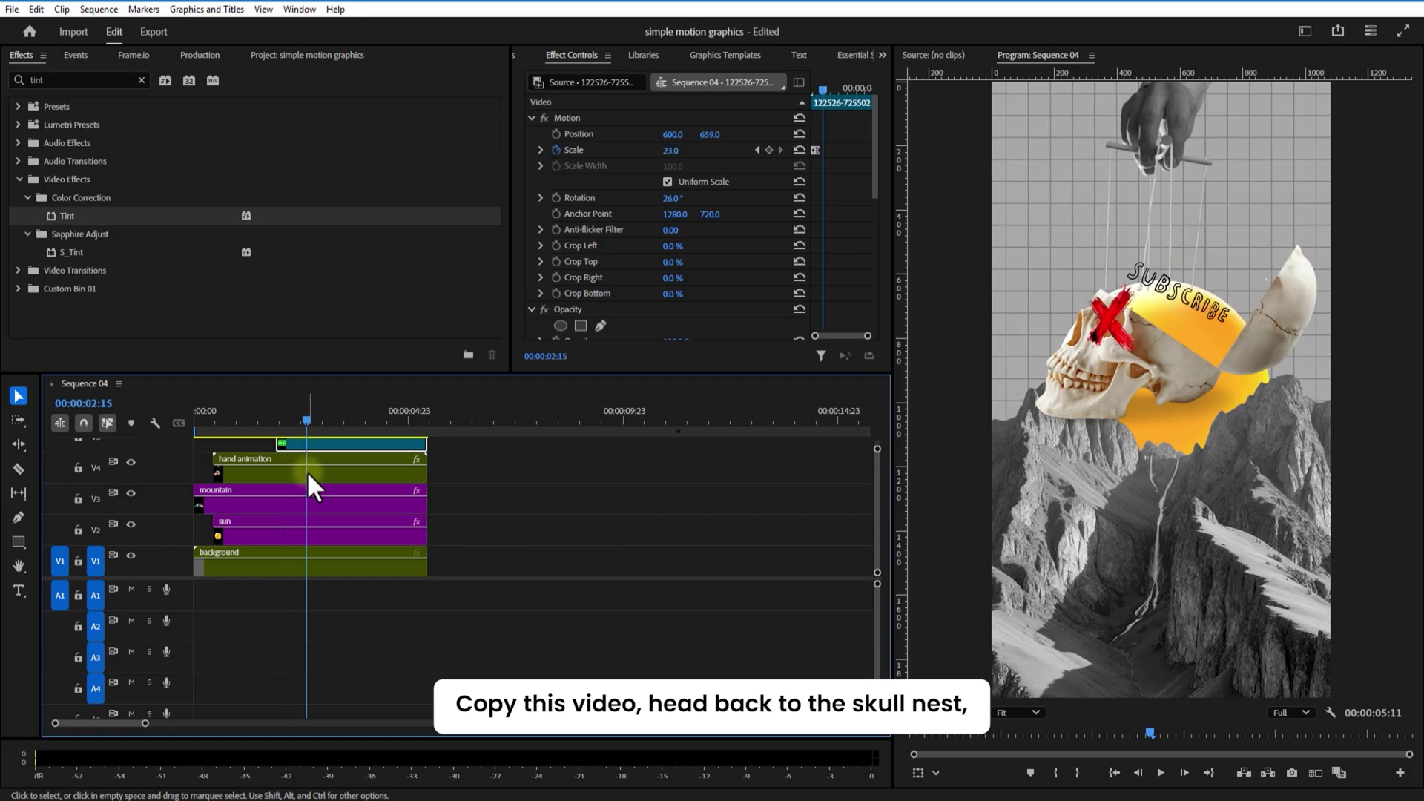
pyautogui.doubleClick(307, 470)
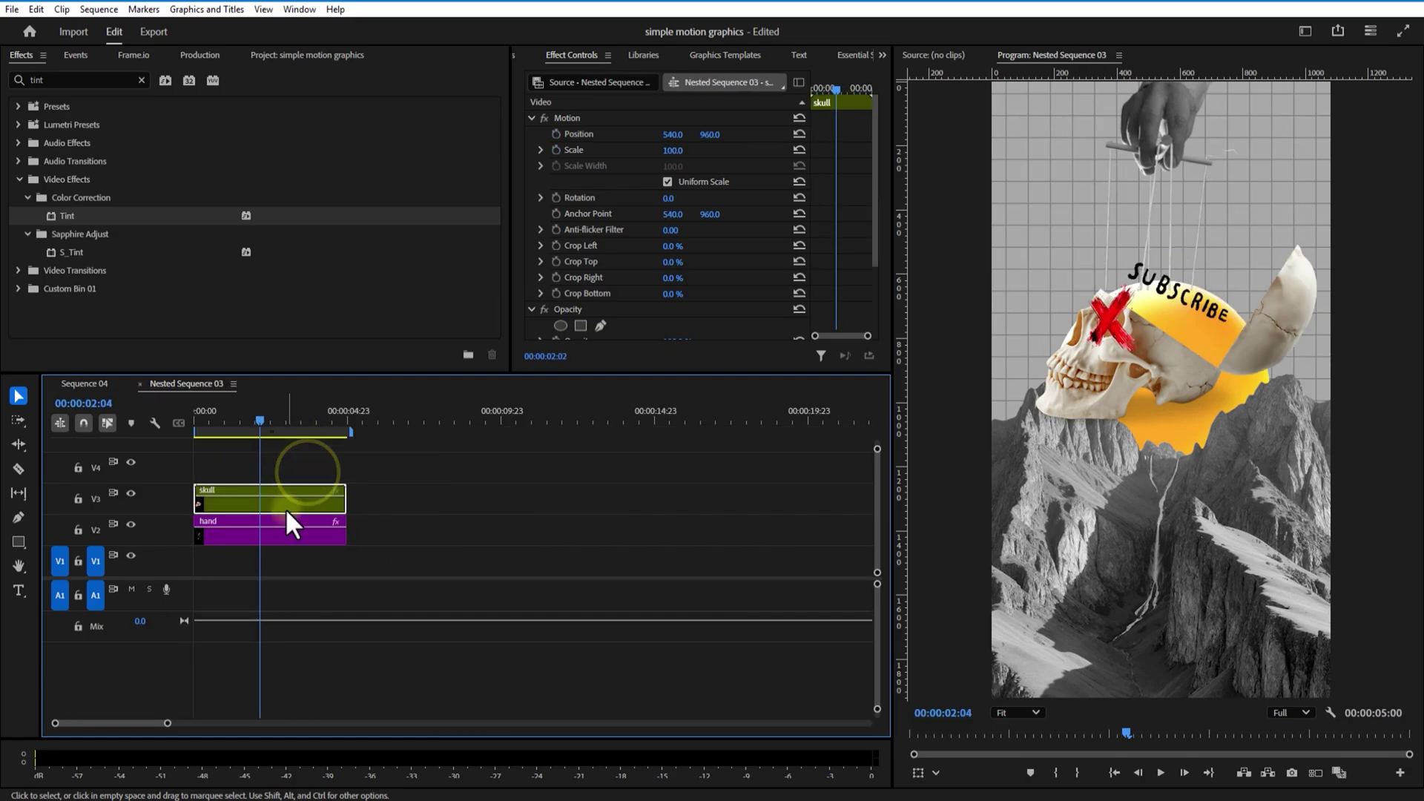
pyautogui.click(284, 508)
pyautogui.doubleClick(284, 507)
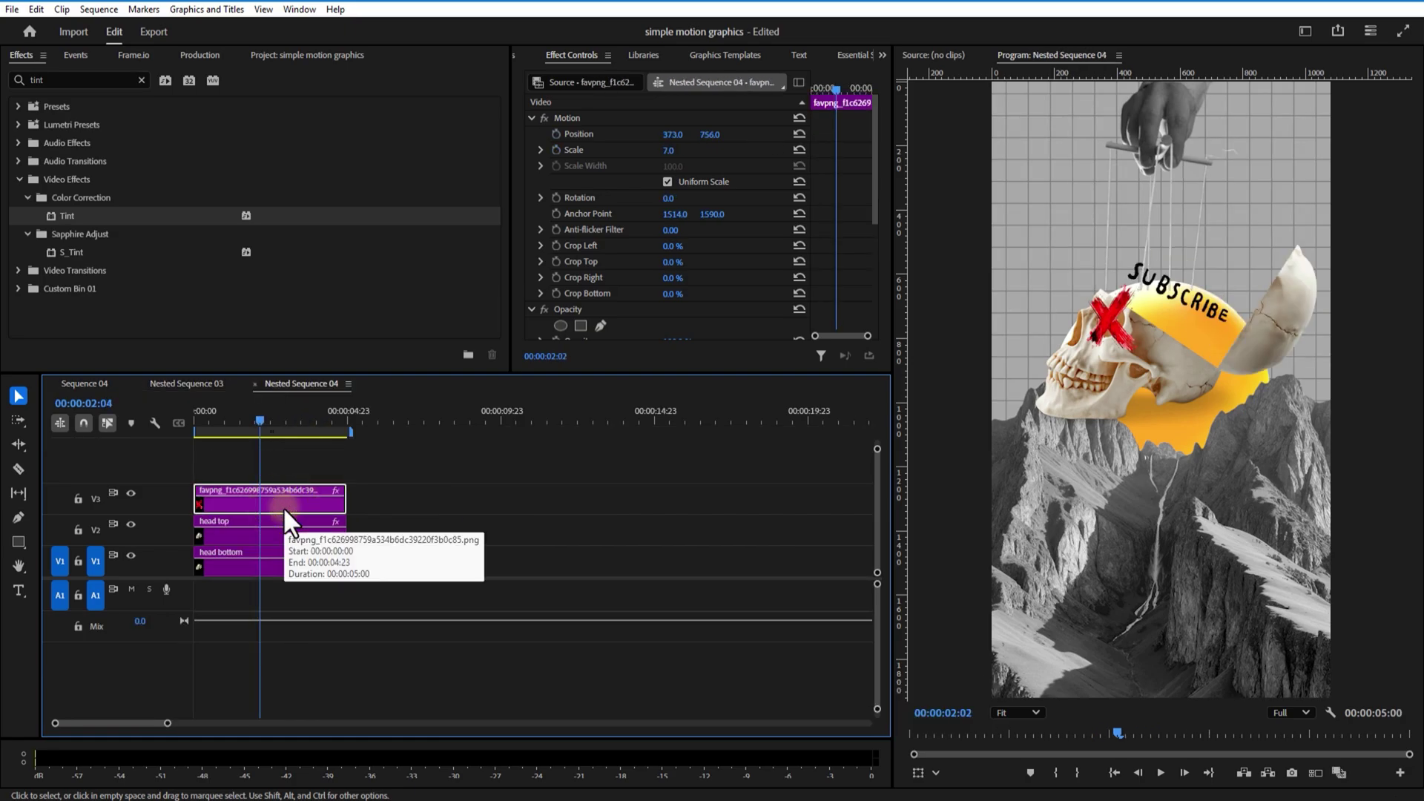
# Paste the Subscribe clip into the skull nested sequence and scrub through its pop-in over the opening skull
pyautogui.moveTo(304, 463); pyautogui.dragTo(317, 530)
pyautogui.hotkey('ctrl', 'v')
pyautogui.moveTo(261, 418); pyautogui.dragTo(248, 419)
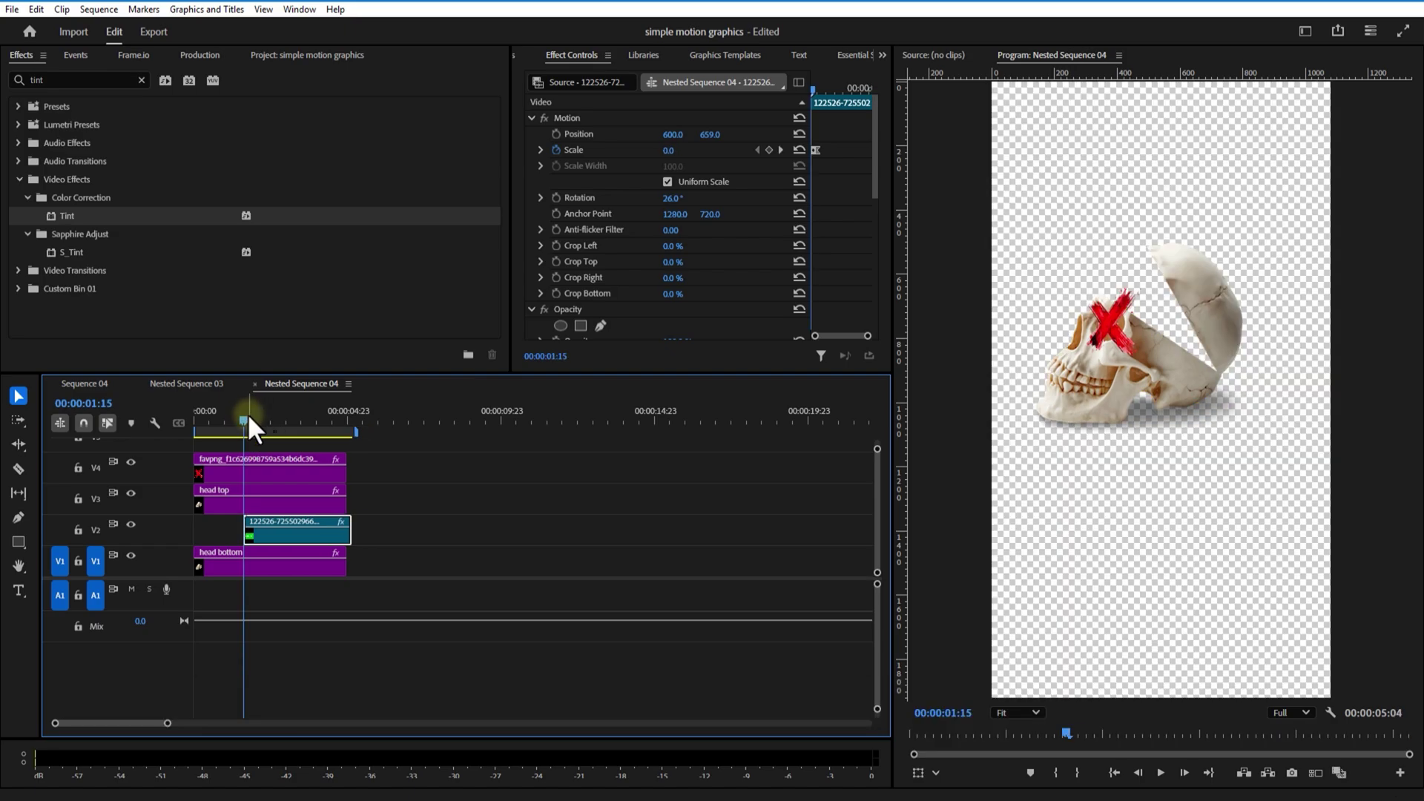
pyautogui.moveTo(247, 415); pyautogui.dragTo(266, 427)
# Return to Sequence 04, delete the extra Subscribe clip above the hand animation and scrub through the result
pyautogui.click(98, 381)
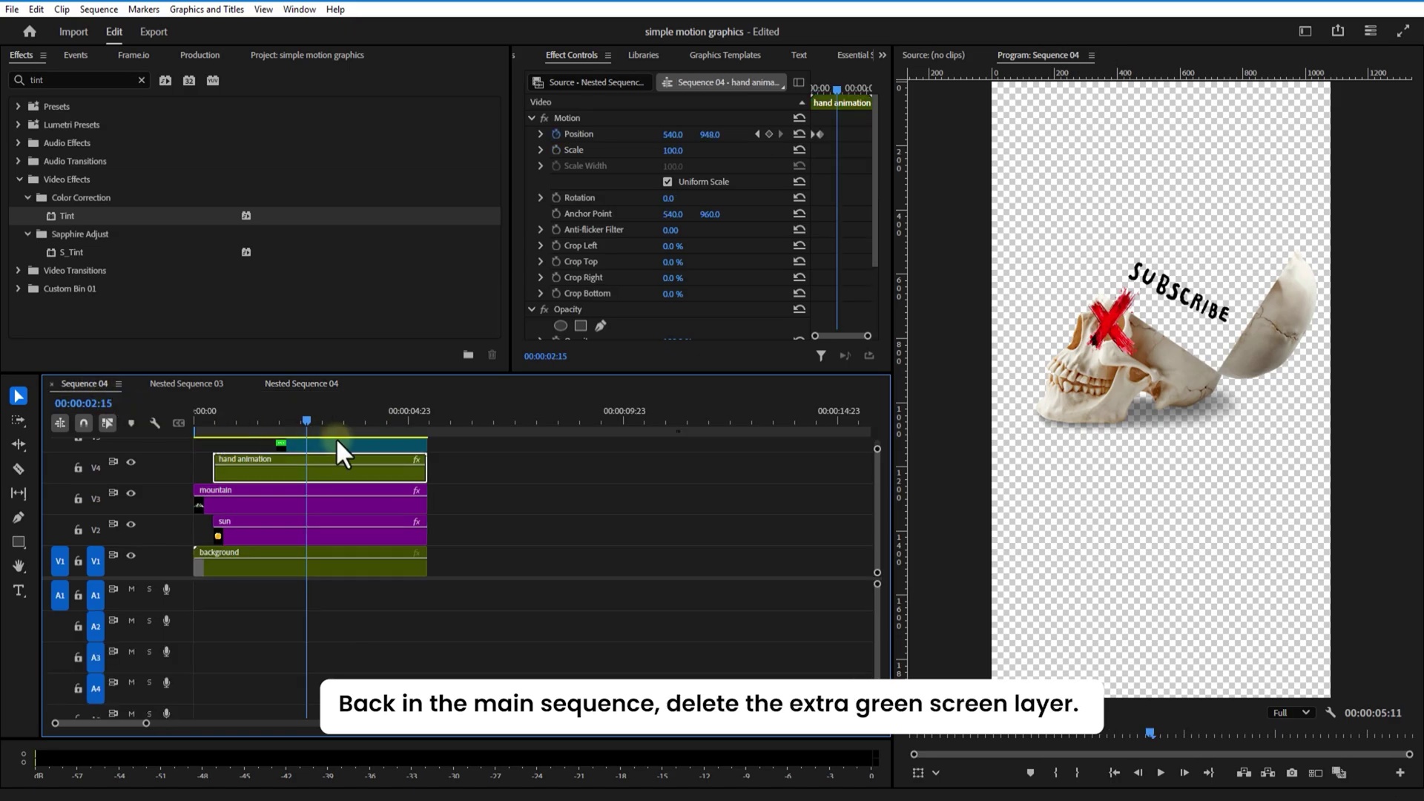
pyautogui.click(201, 423)
pyautogui.click(319, 448)
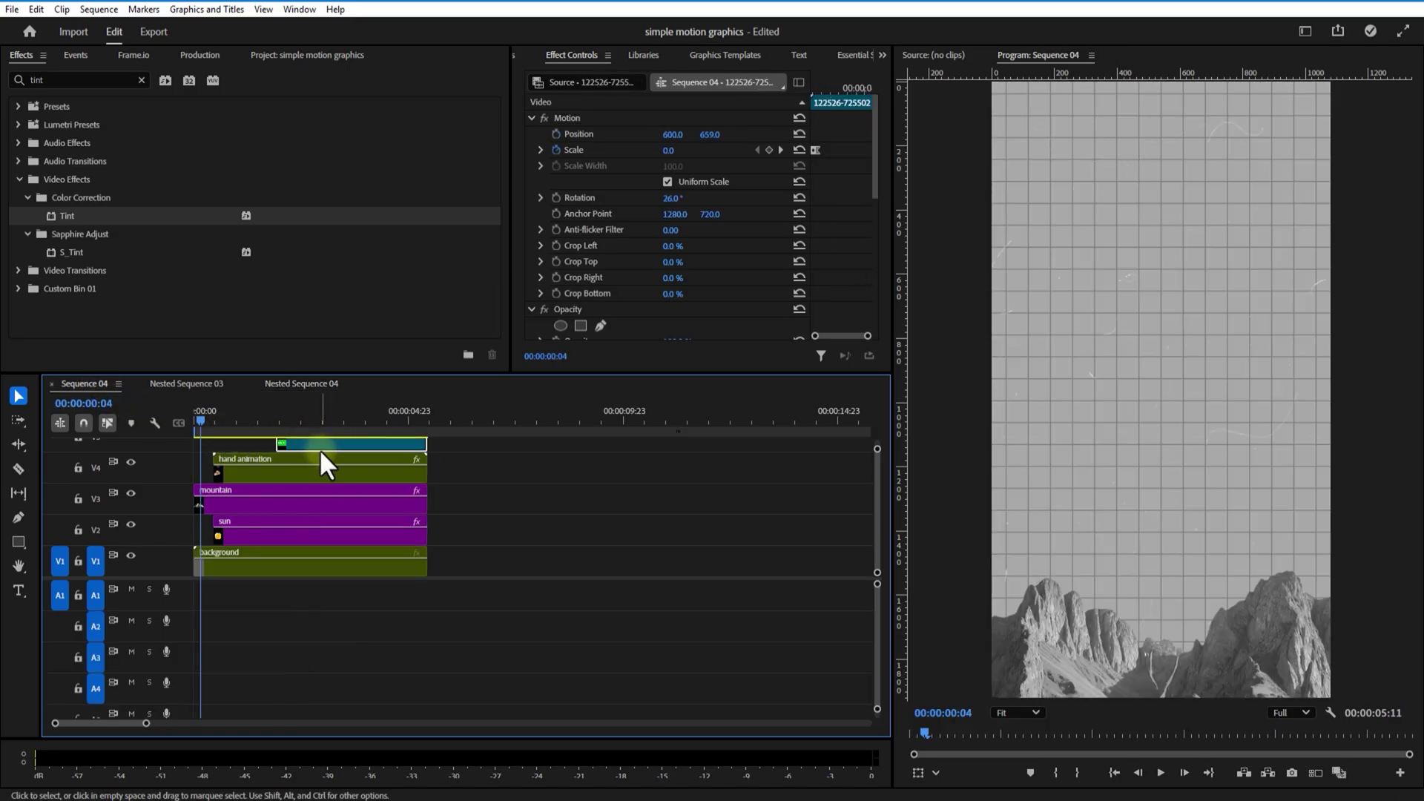
pyautogui.press('Delete')
pyautogui.click(209, 418)
pyautogui.moveTo(208, 416); pyautogui.dragTo(429, 507)
# Apply the slow wiggle preset to the mountain, sun and hand animation clips
pyautogui.press('-')
pyautogui.moveTo(275, 723); pyautogui.dragTo(195, 723)
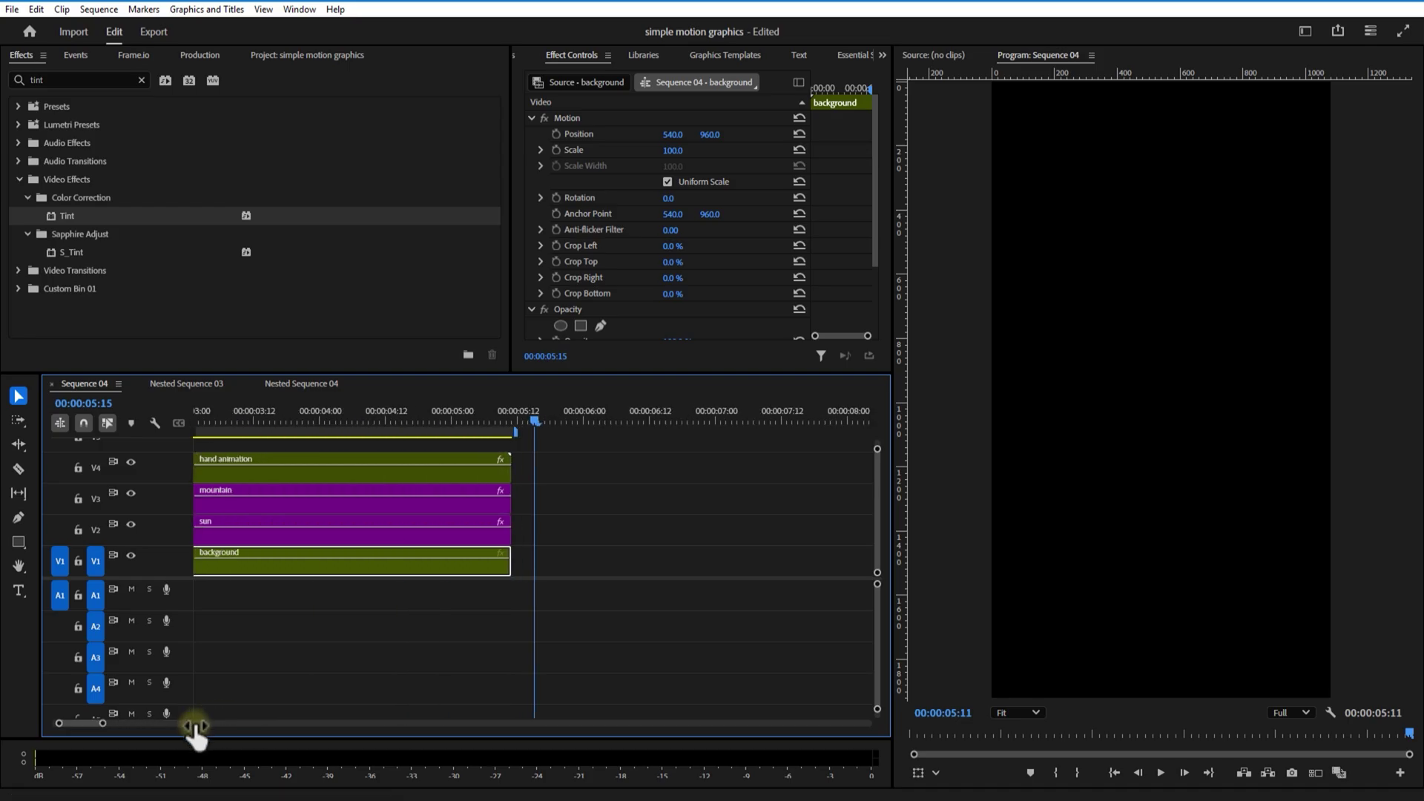
pyautogui.press('=')
pyautogui.press('=')
pyautogui.moveTo(502, 420); pyautogui.dragTo(232, 421)
pyautogui.click(273, 506)
pyautogui.click(16, 100)
pyautogui.press('BackSpace')
pyautogui.press('BackSpace')
pyautogui.press('BackSpace')
pyautogui.press('BackSpace')
pyautogui.moveTo(104, 180); pyautogui.dragTo(216, 510)
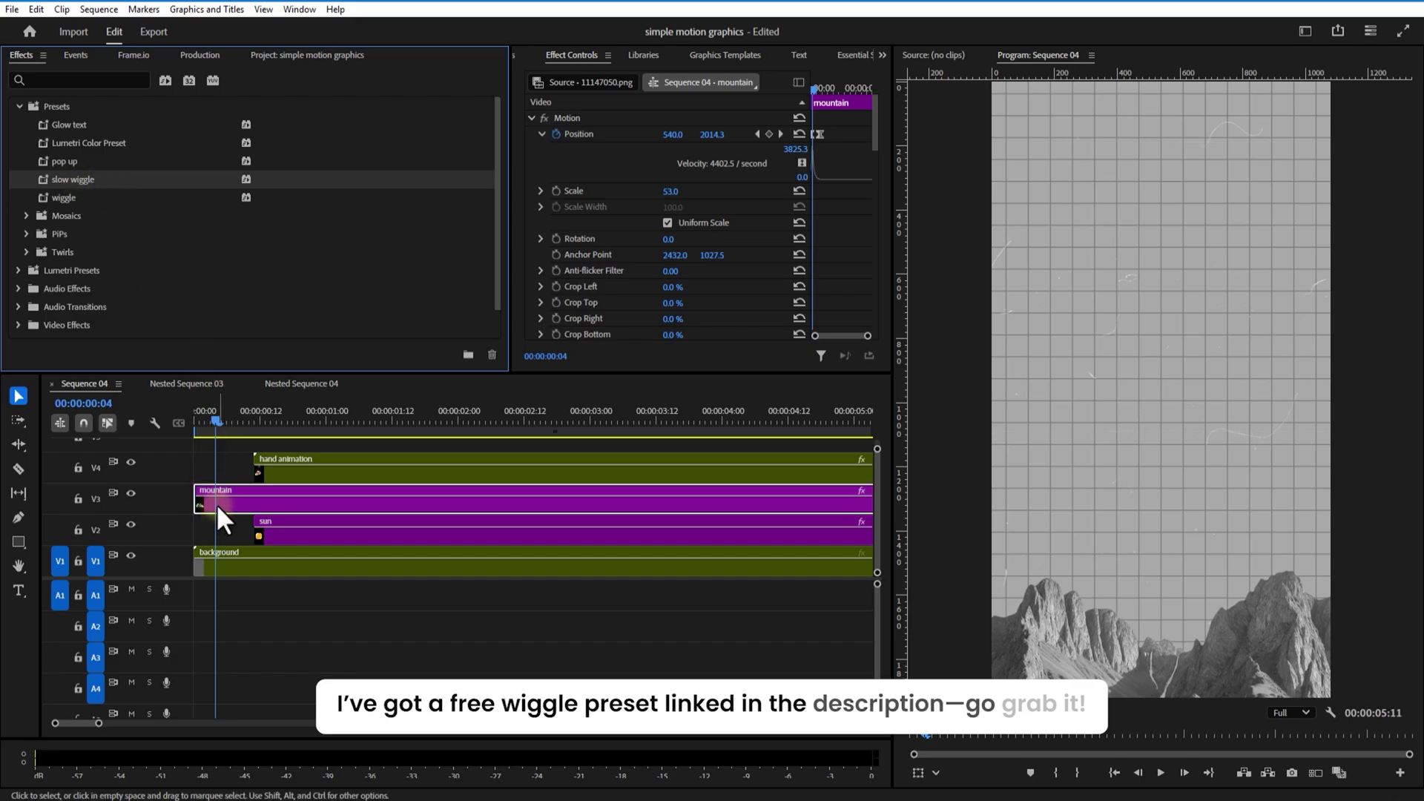
pyautogui.moveTo(226, 413); pyautogui.dragTo(279, 519)
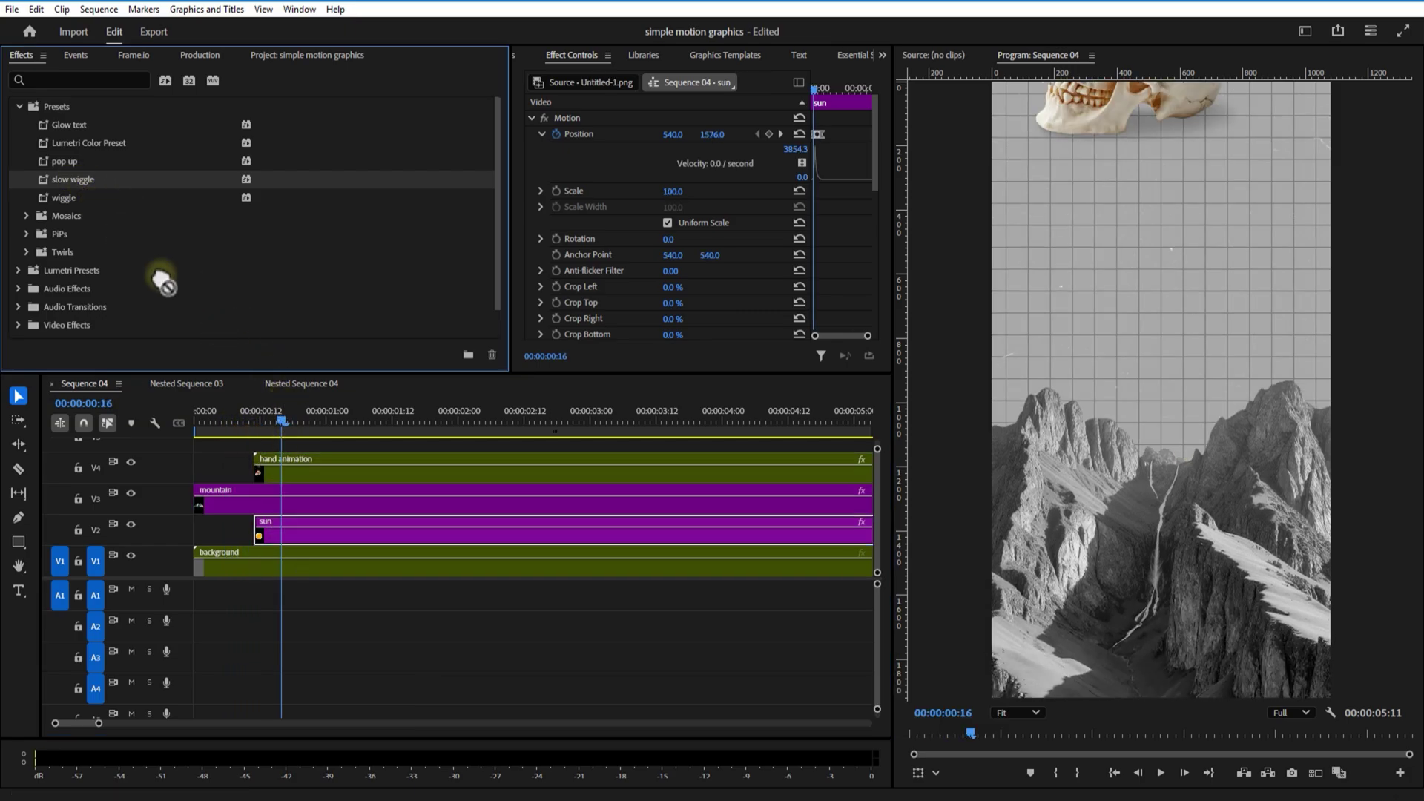
pyautogui.click(278, 473)
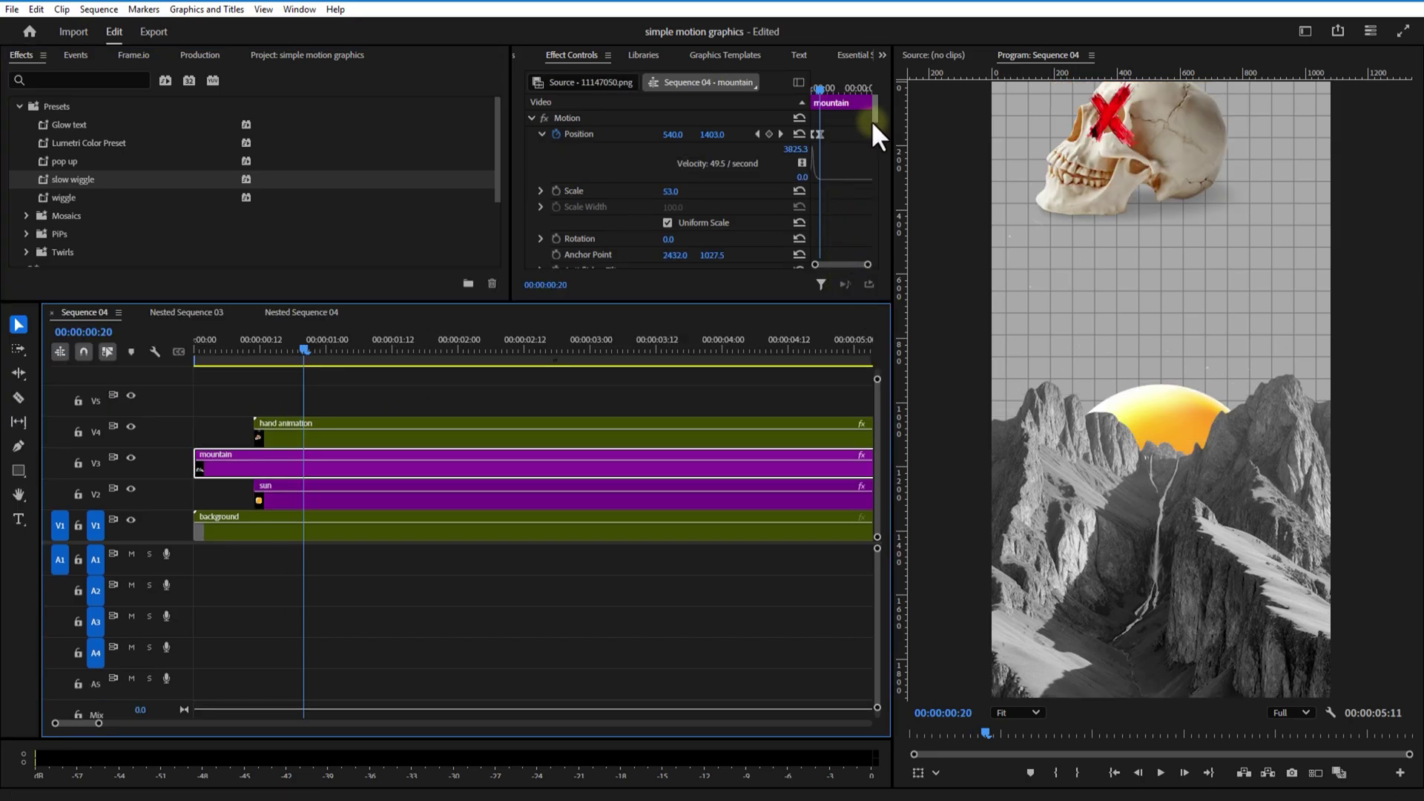
# Set the mountain's slow wiggle Transform horizontal position to 2463 on its keyframe at 00:00:01:21
pyautogui.moveTo(870, 120); pyautogui.dragTo(878, 233)
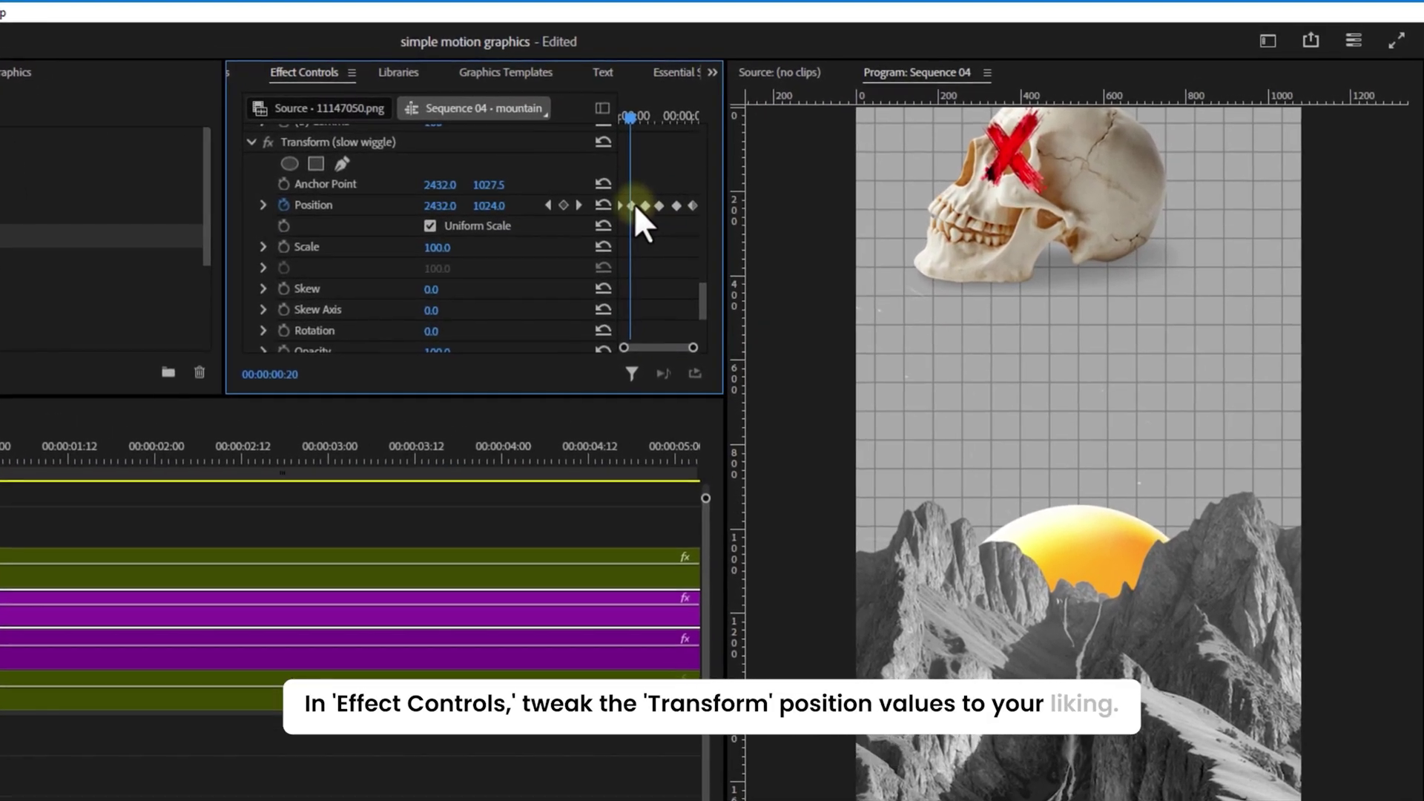
pyautogui.click(632, 206)
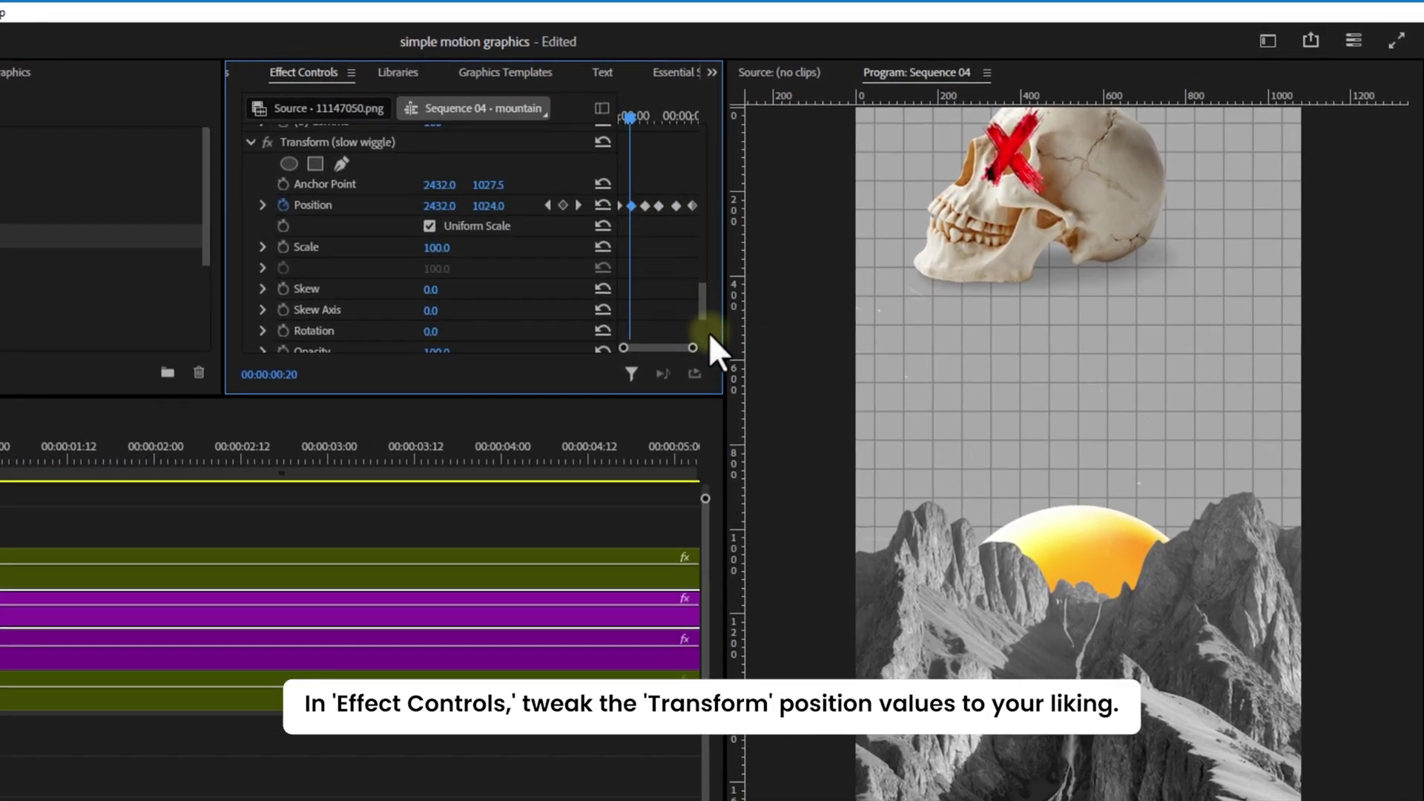
pyautogui.moveTo(693, 347); pyautogui.dragTo(670, 347)
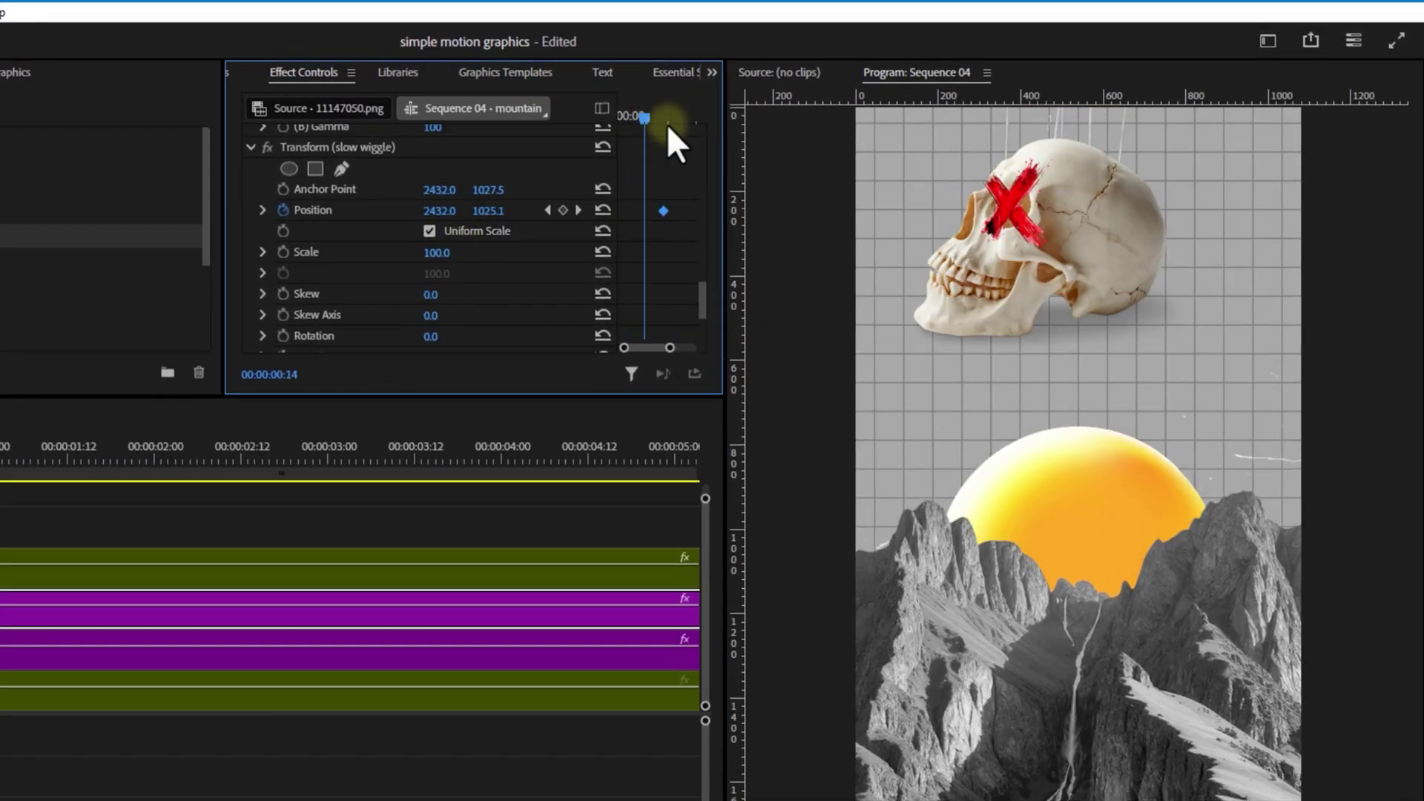
pyautogui.moveTo(669, 348); pyautogui.dragTo(693, 347)
pyautogui.moveTo(643, 121); pyautogui.dragTo(670, 130)
pyautogui.moveTo(693, 347); pyautogui.dragTo(671, 347)
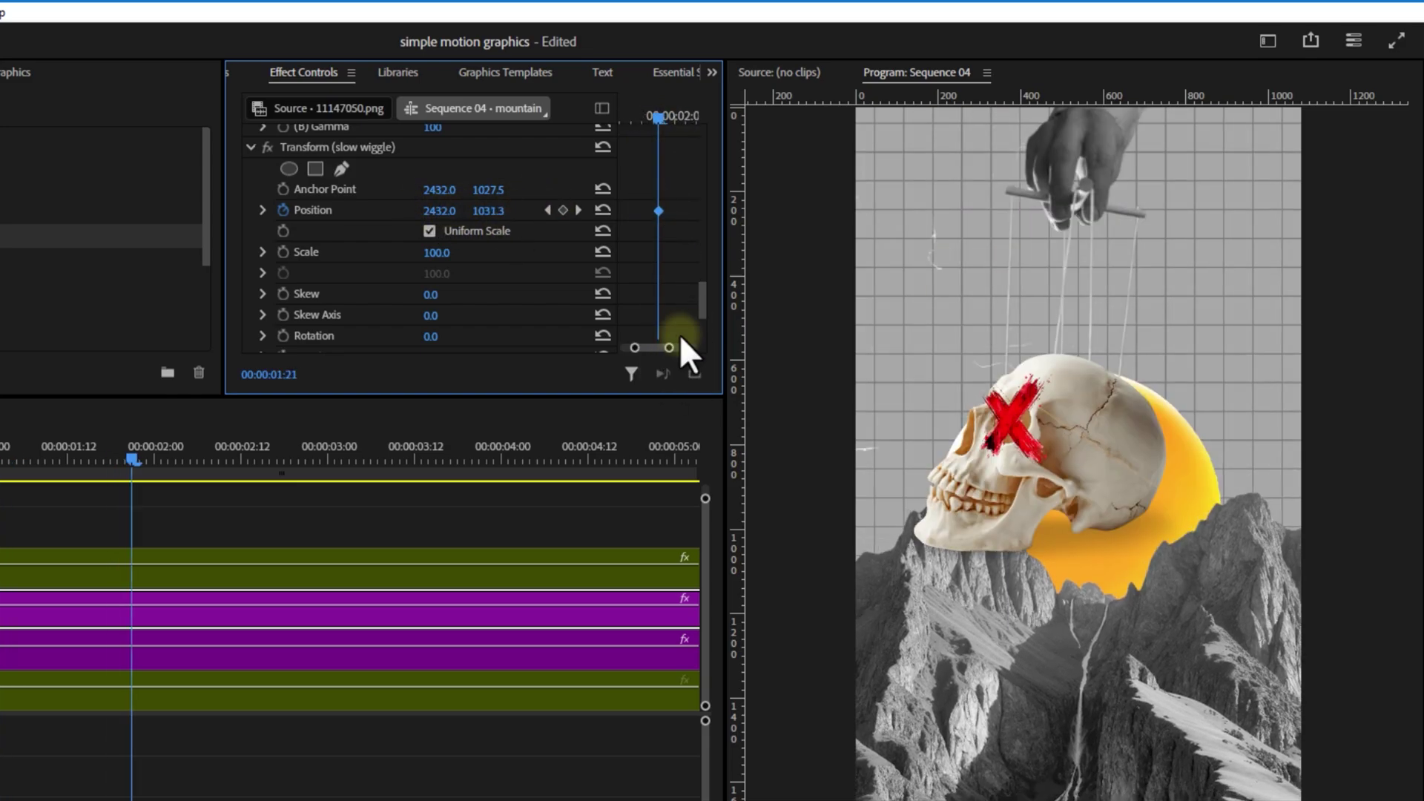
pyautogui.moveTo(439, 211); pyautogui.dragTo(462, 210)
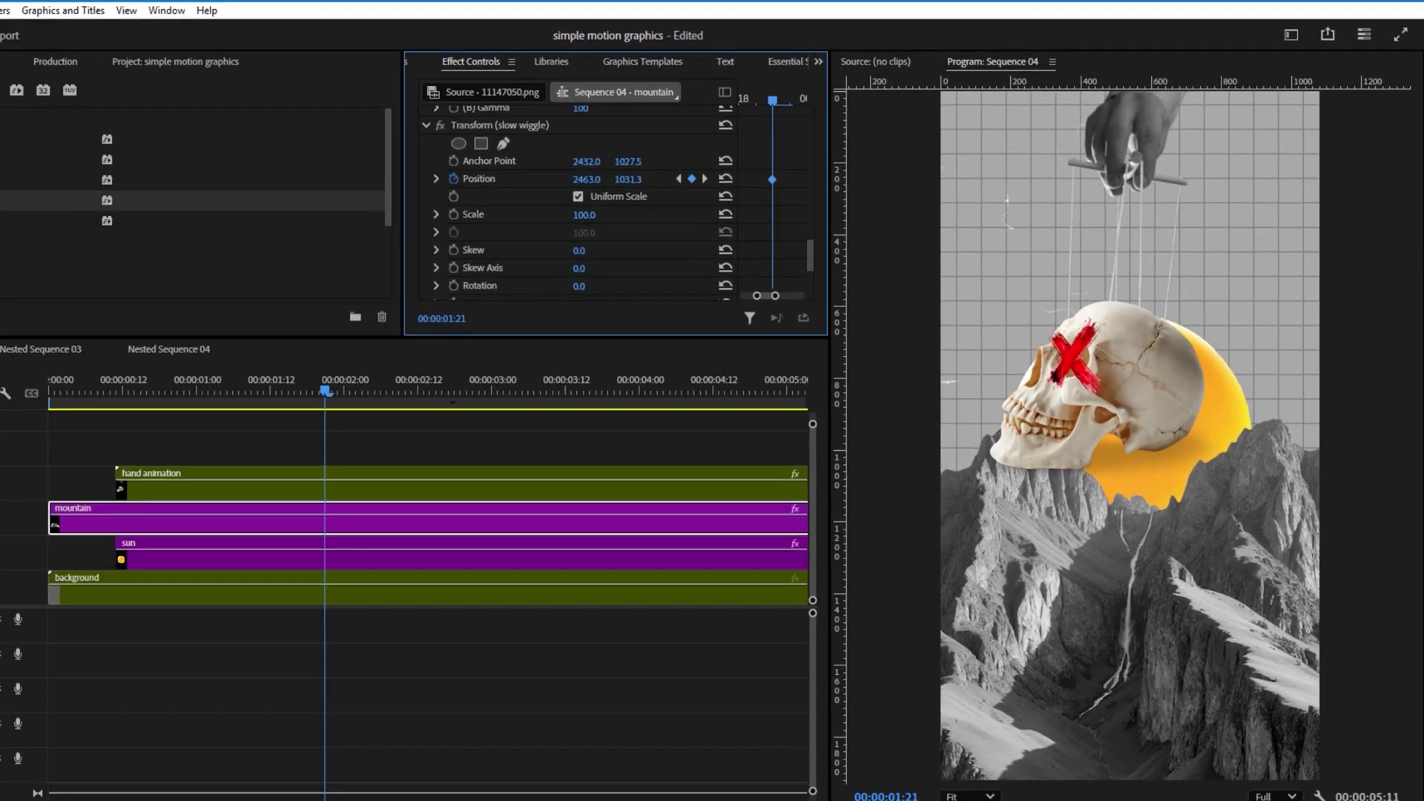
# Preview Sequence 04 up to 00:00:02:07 and open the background nested sequence
pyautogui.moveTo(95, 724); pyautogui.dragTo(114, 727)
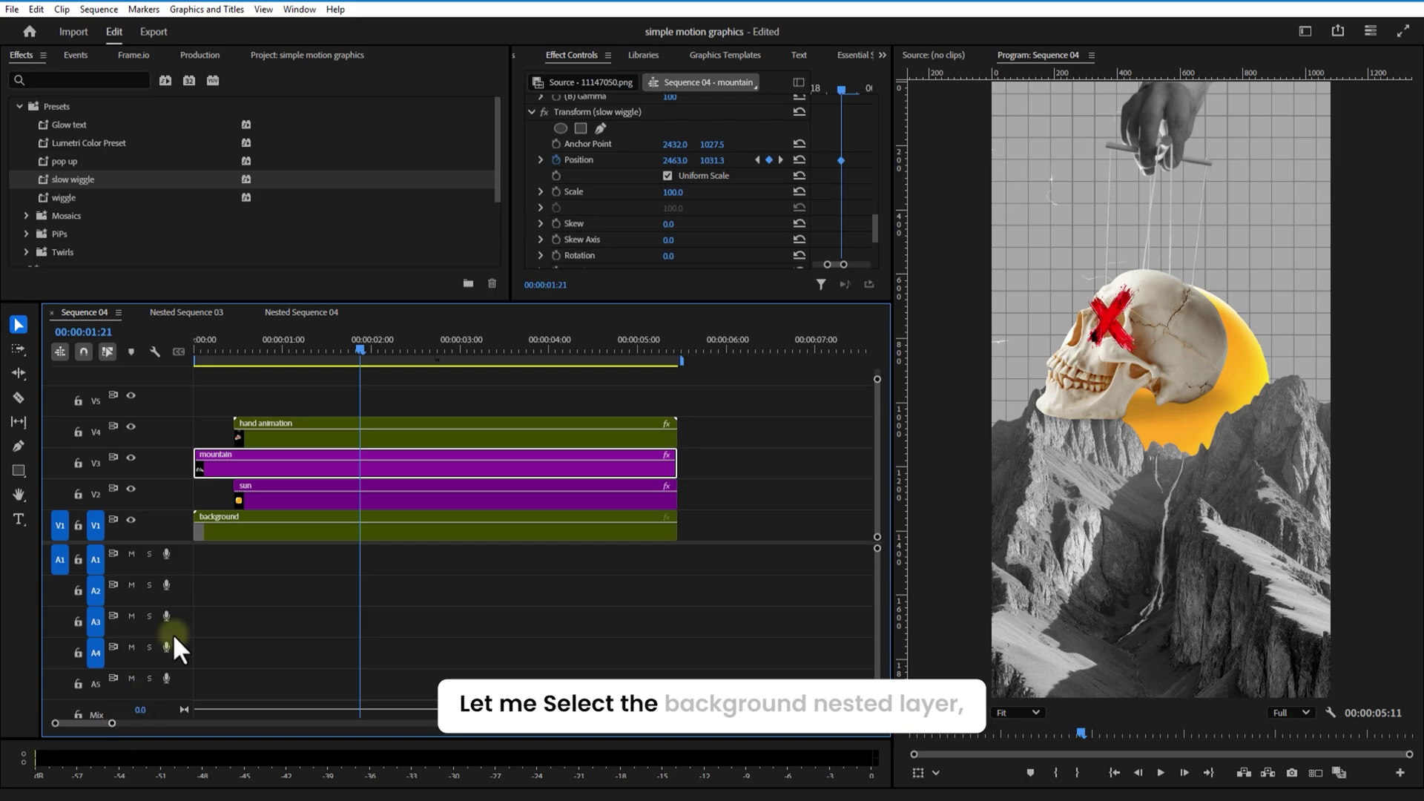
pyautogui.click(256, 525)
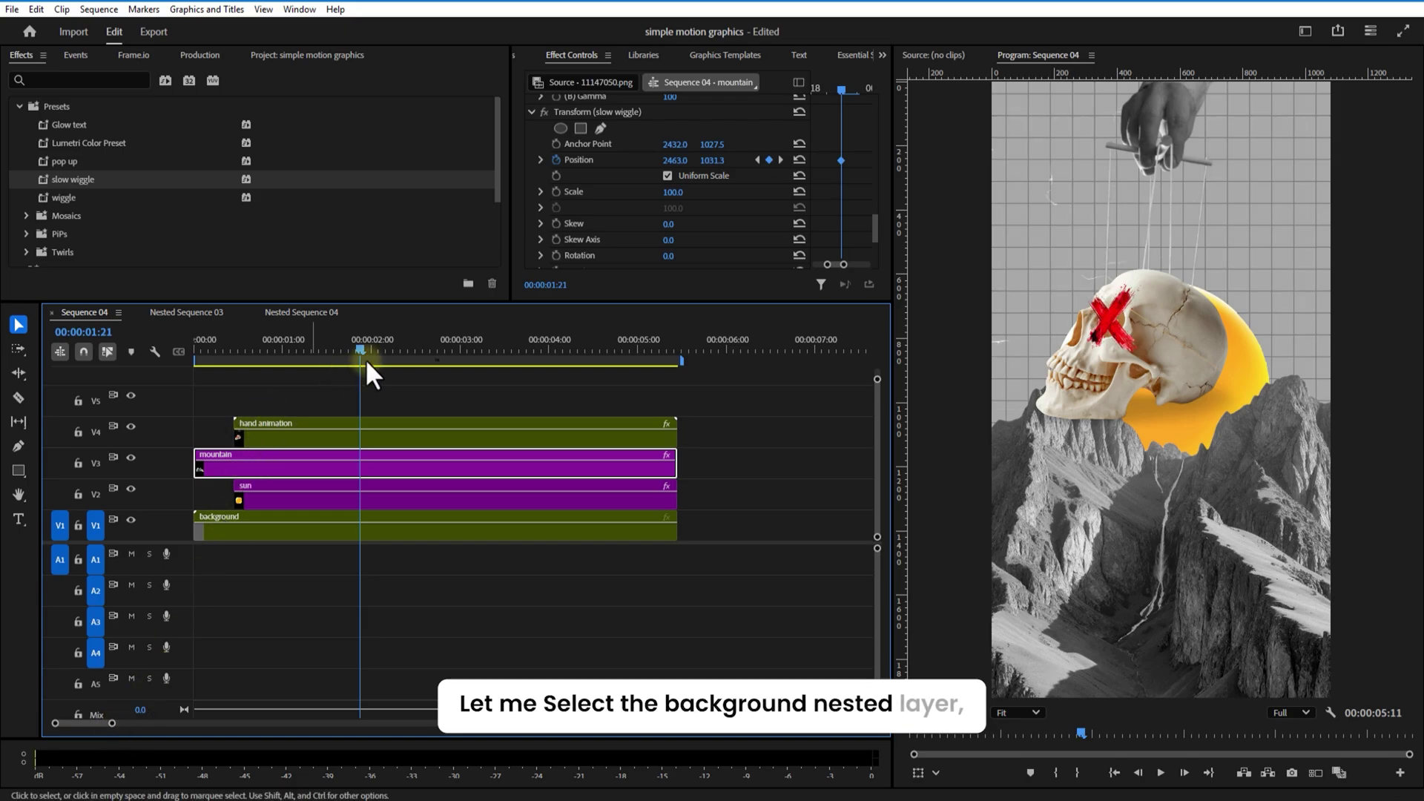
pyautogui.moveTo(362, 351); pyautogui.dragTo(384, 411)
pyautogui.press('space')
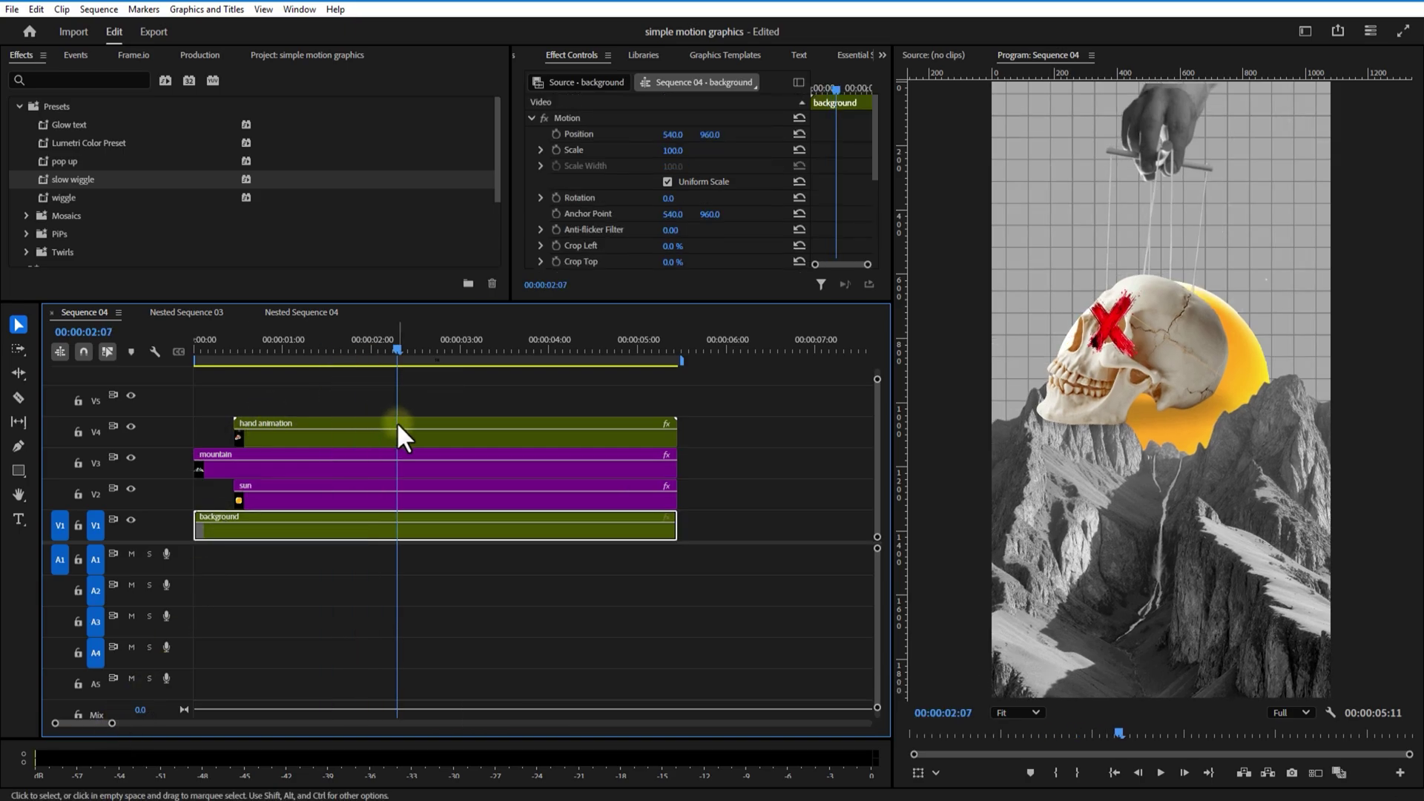
pyautogui.doubleClick(346, 529)
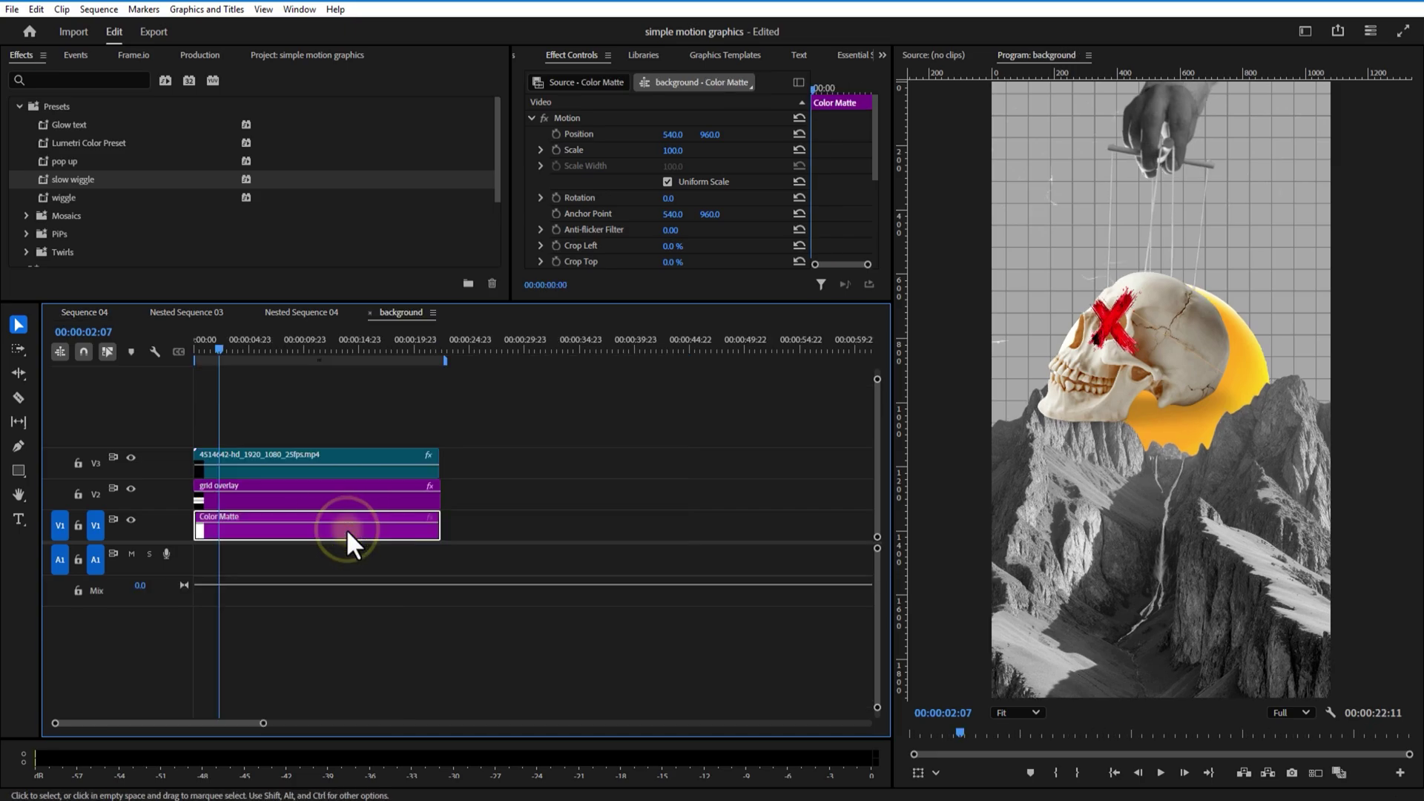
# Lower the opacity of the grunge overlay video in the background nest to 21% and check it back in Sequence 04
pyautogui.click(275, 500)
pyautogui.click(359, 460)
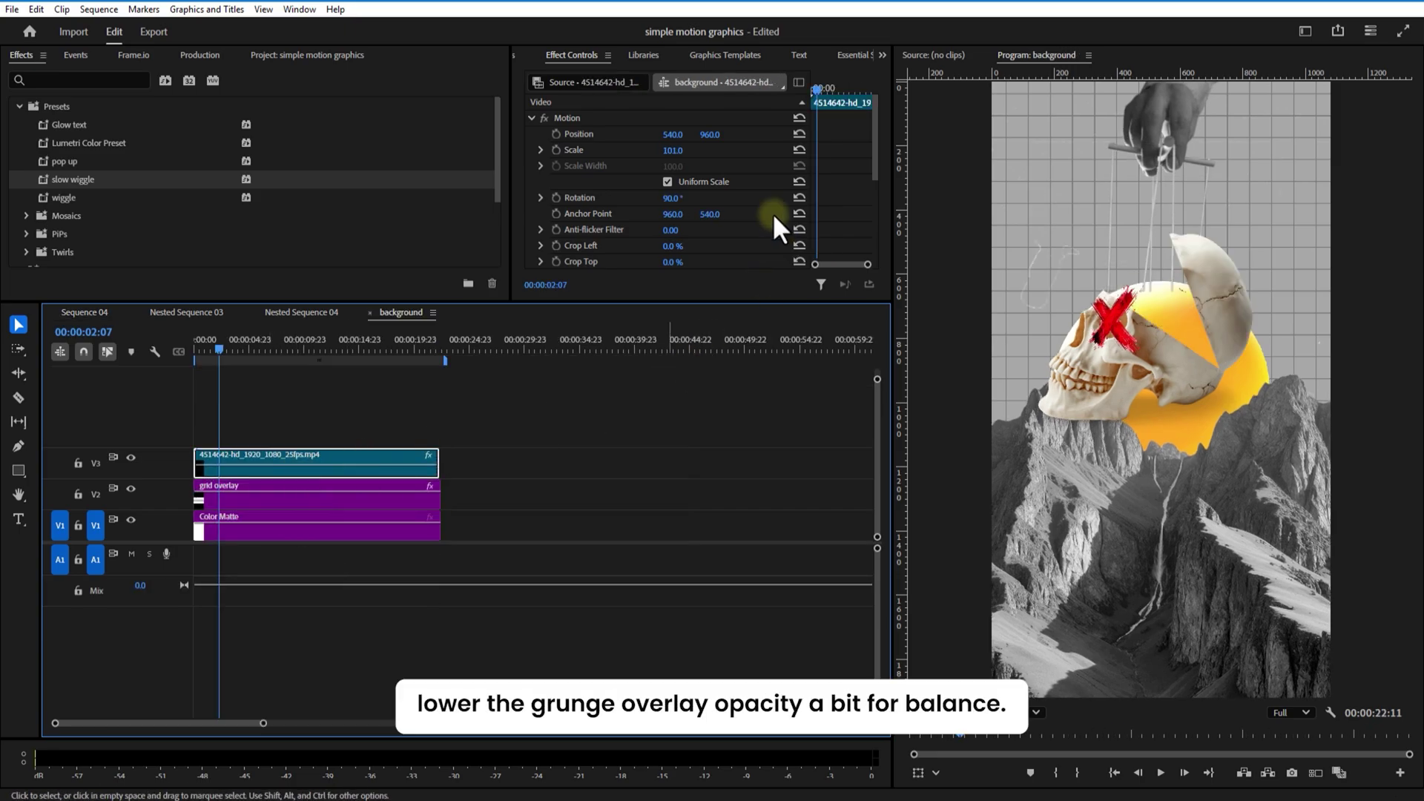
pyautogui.scroll(-4, 753, 211)
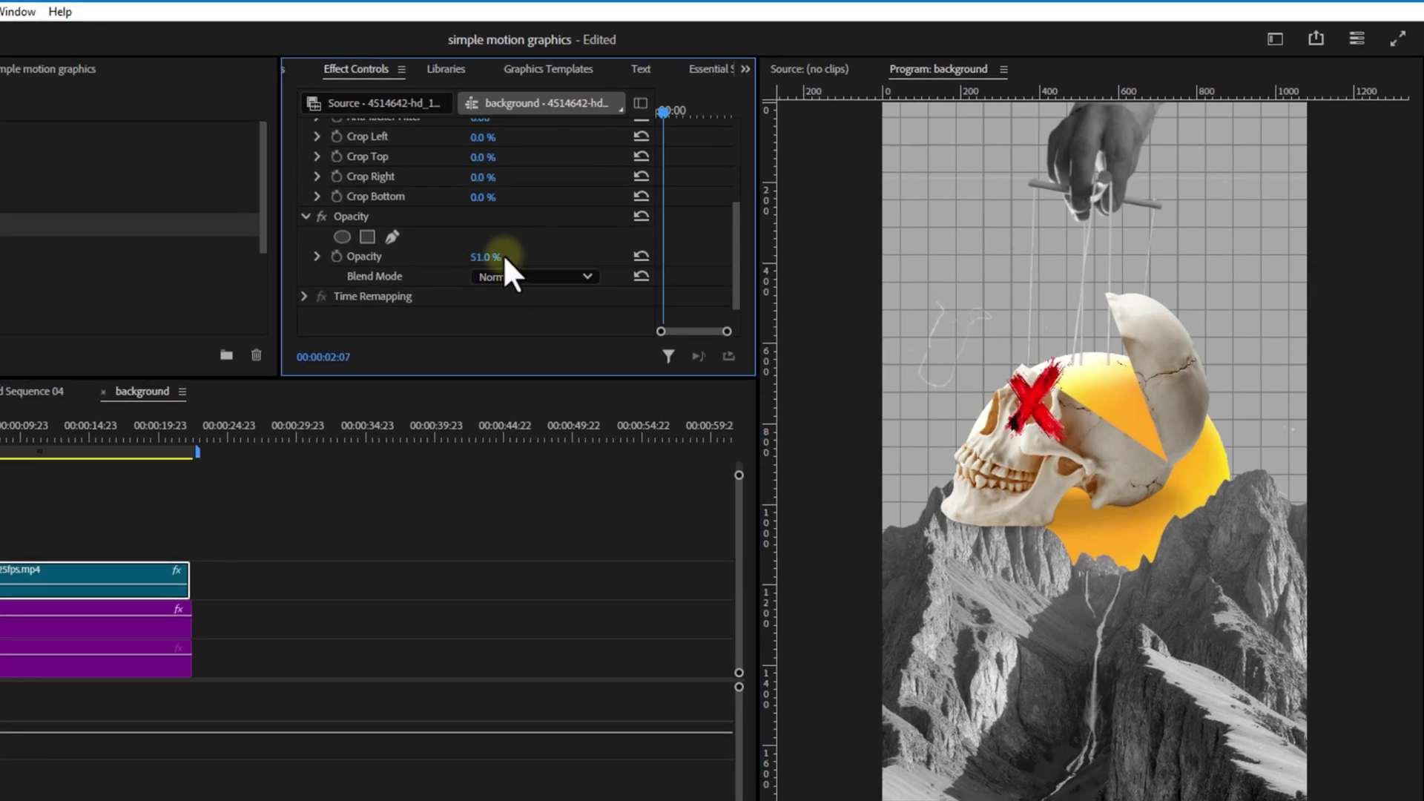
pyautogui.click(60, 439)
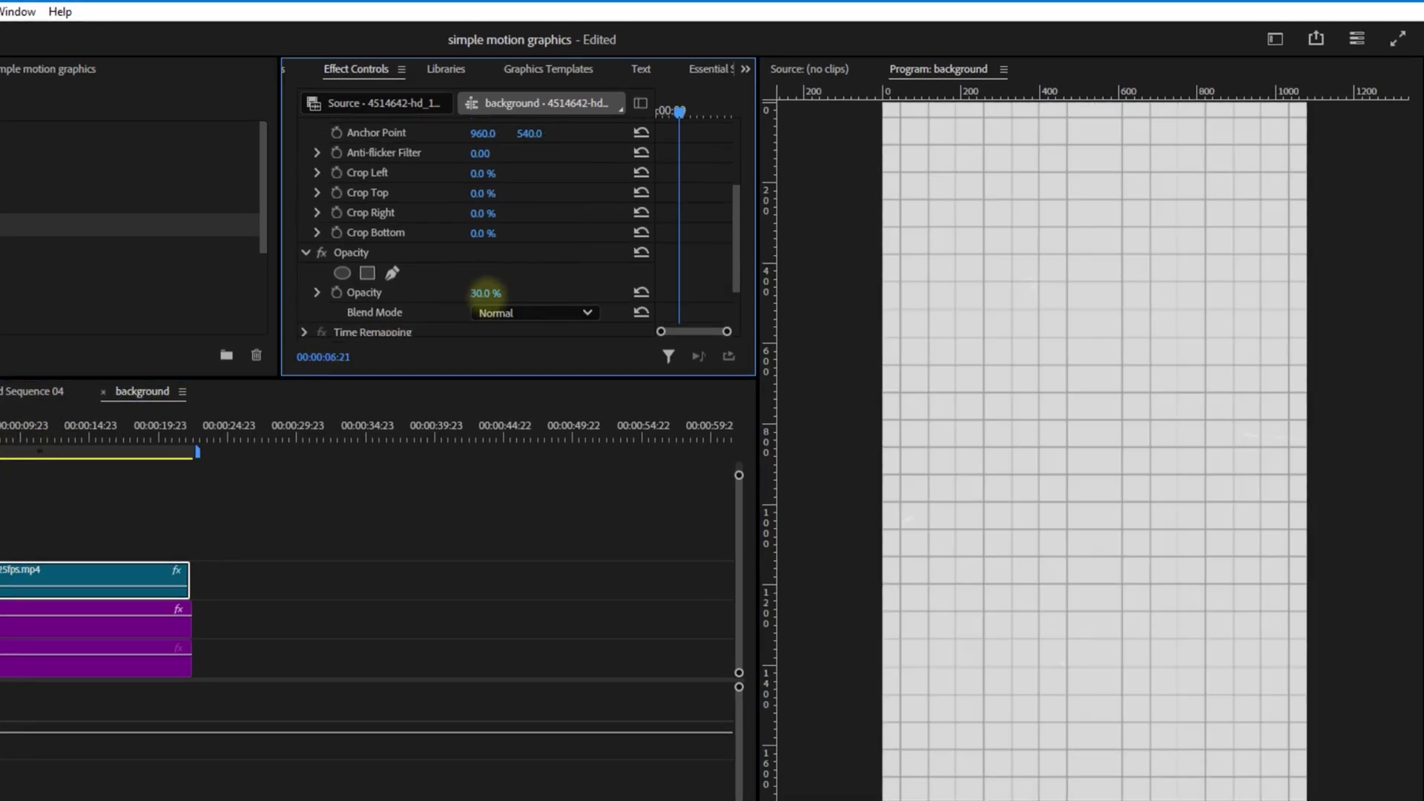
pyautogui.moveTo(487, 292); pyautogui.dragTo(460, 311)
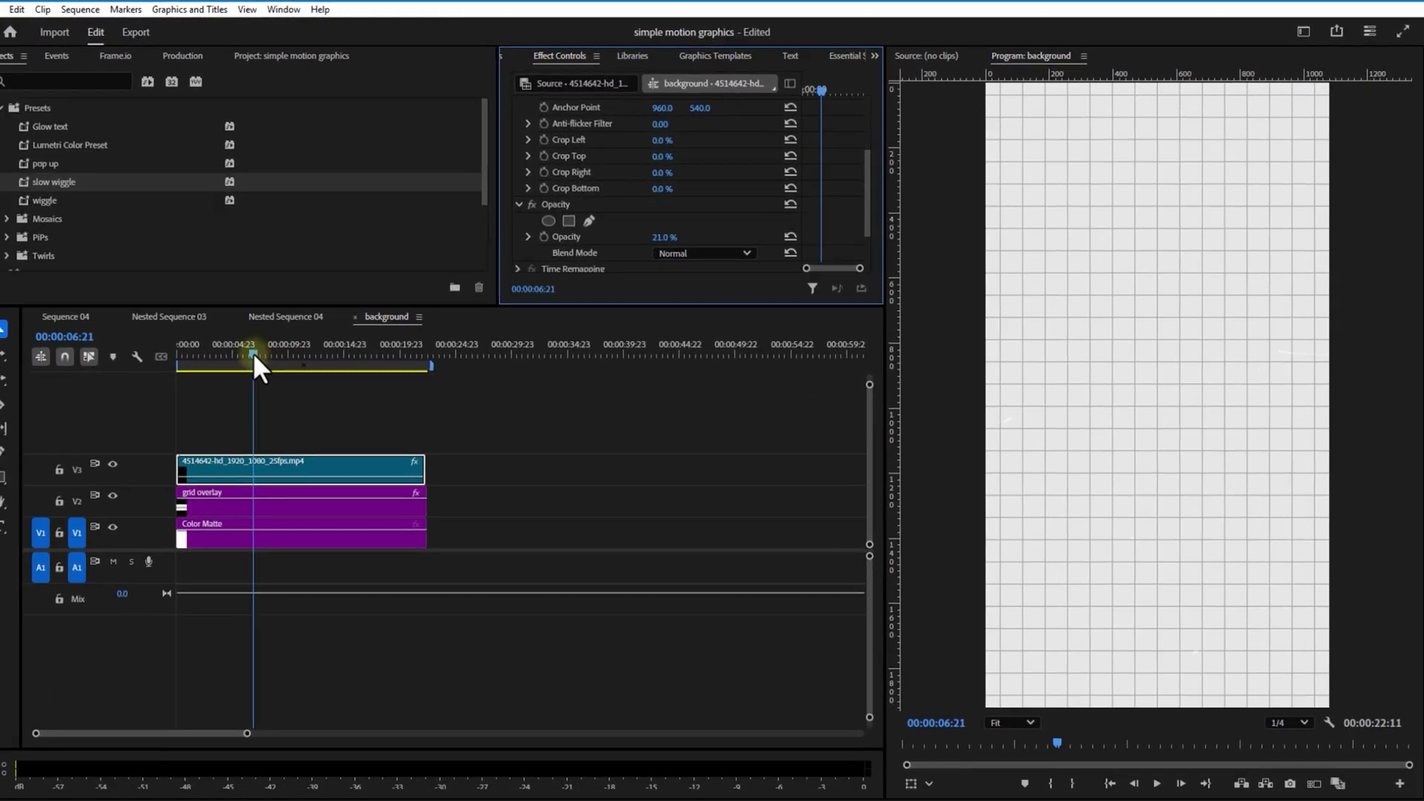
pyautogui.click(202, 351)
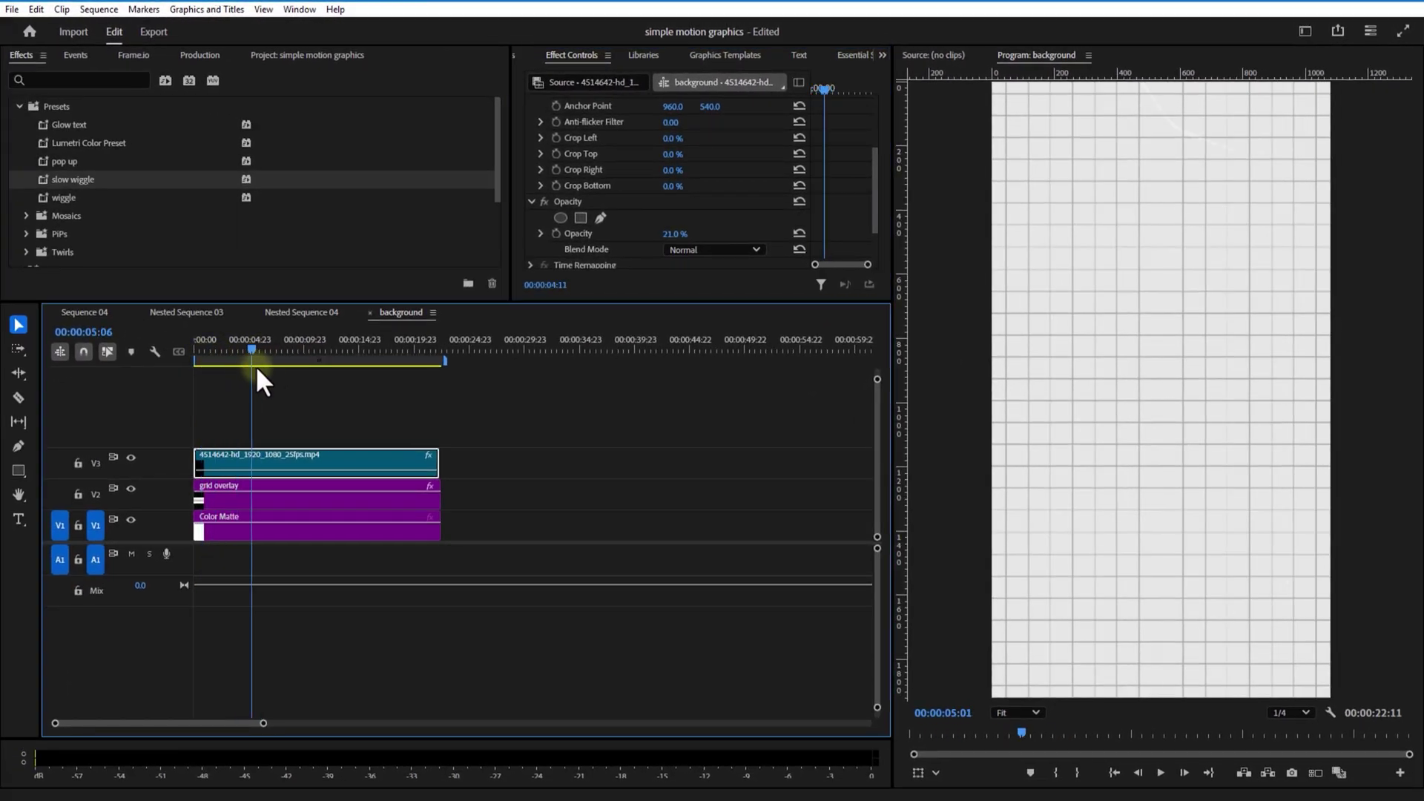
pyautogui.moveTo(261, 370); pyautogui.dragTo(285, 370)
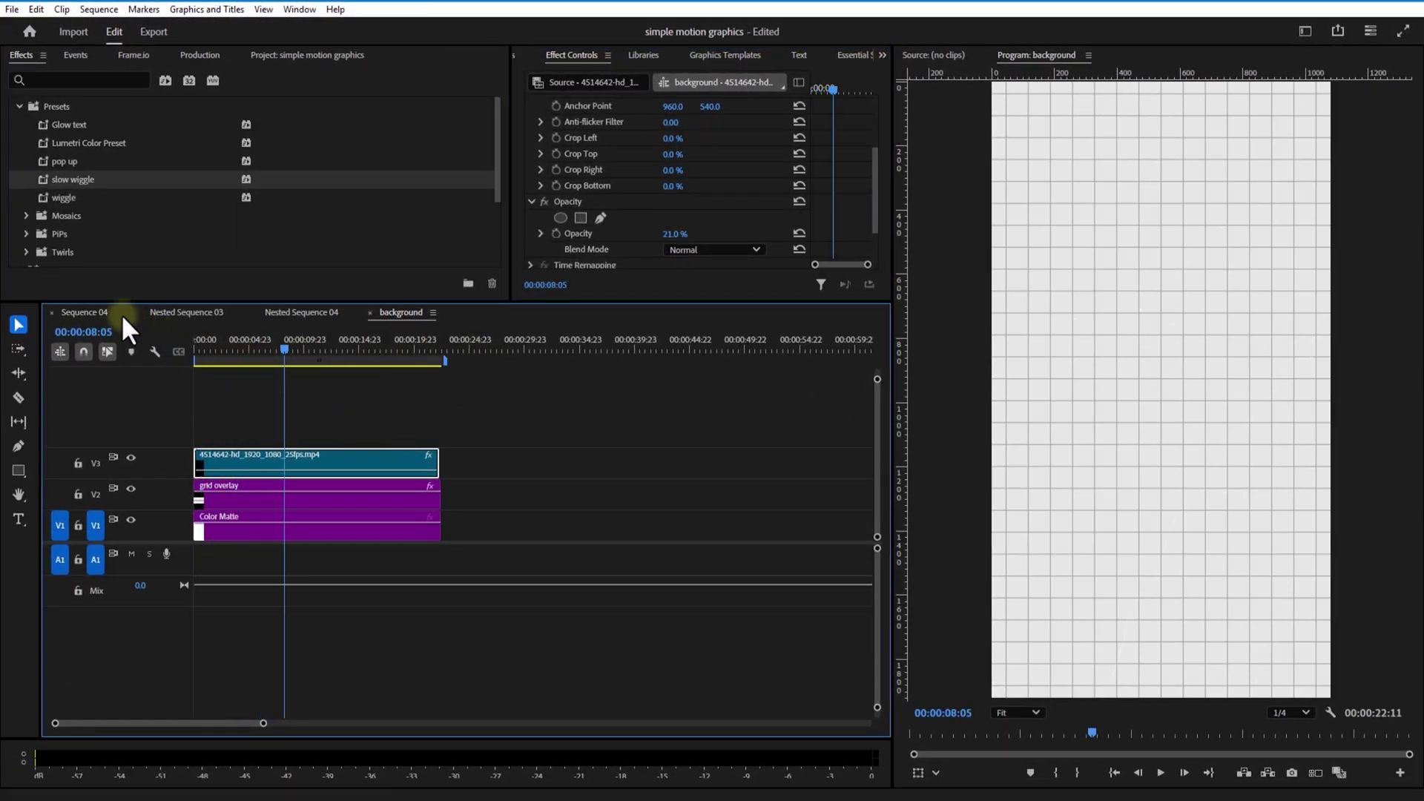
pyautogui.click(95, 314)
pyautogui.moveTo(282, 359); pyautogui.dragTo(409, 353)
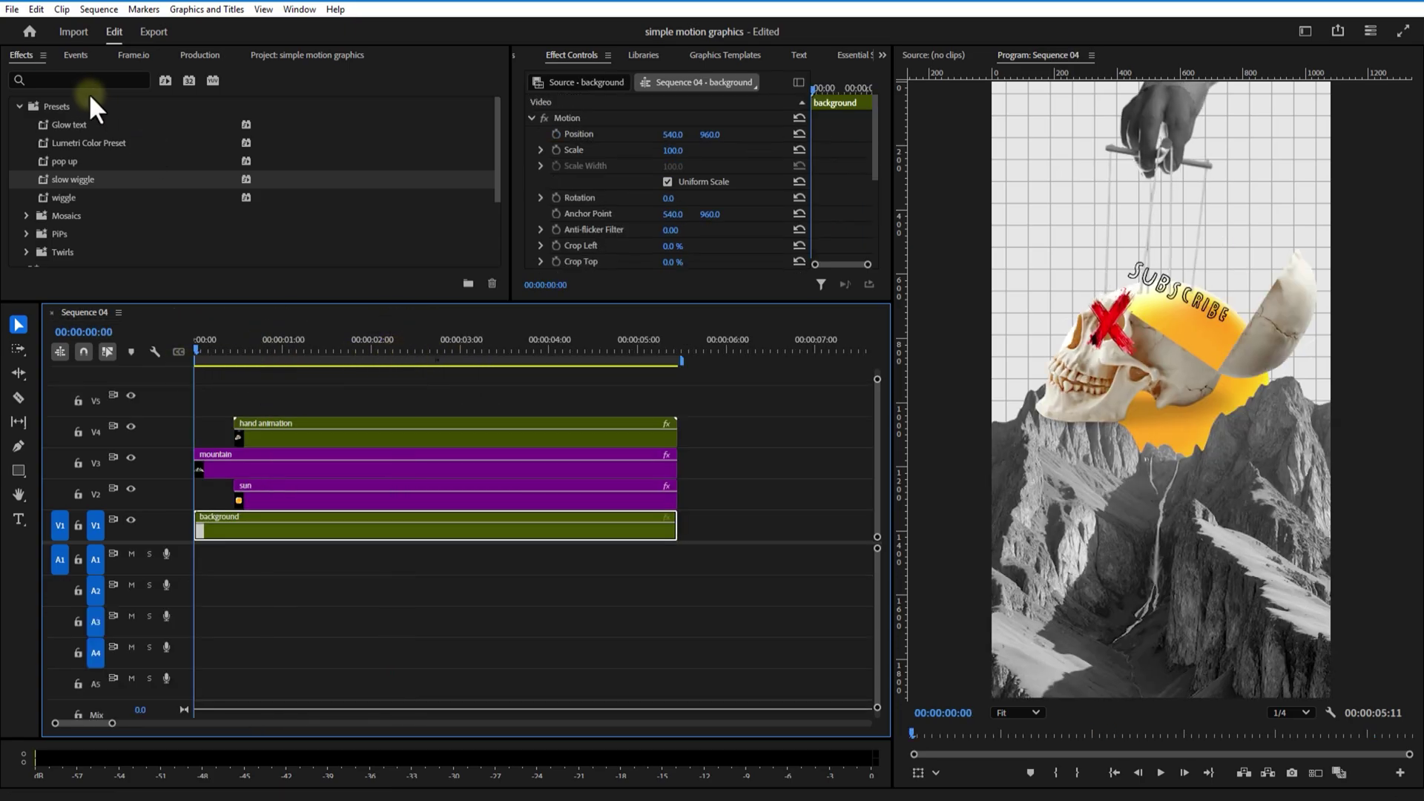
# Find the Posterize Time effect, apply it to the background clip and set its frame rate to 12
pyautogui.click(86, 79)
pyautogui.write('po')
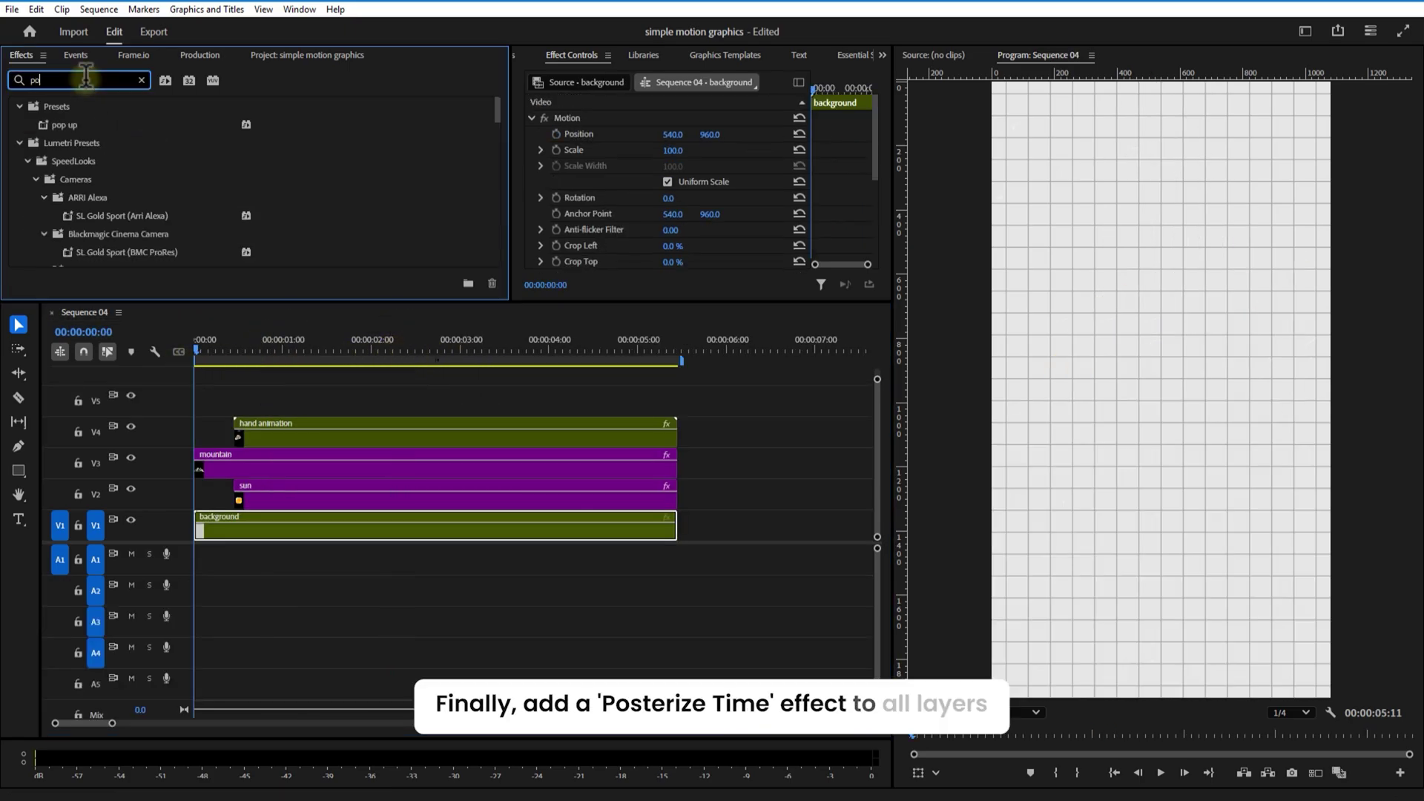
pyautogui.write('ster')
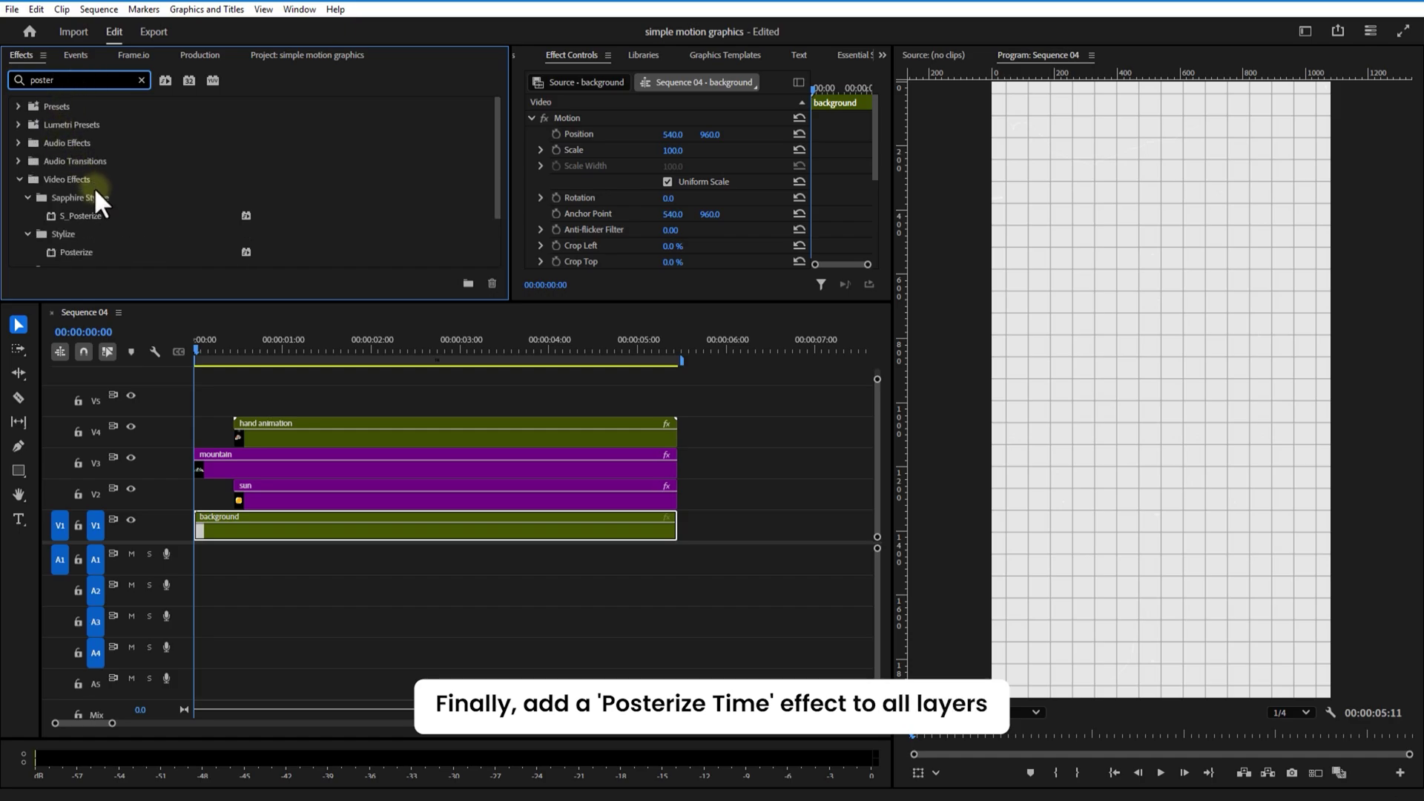
pyautogui.scroll(-2, 128, 190)
pyautogui.click(89, 218)
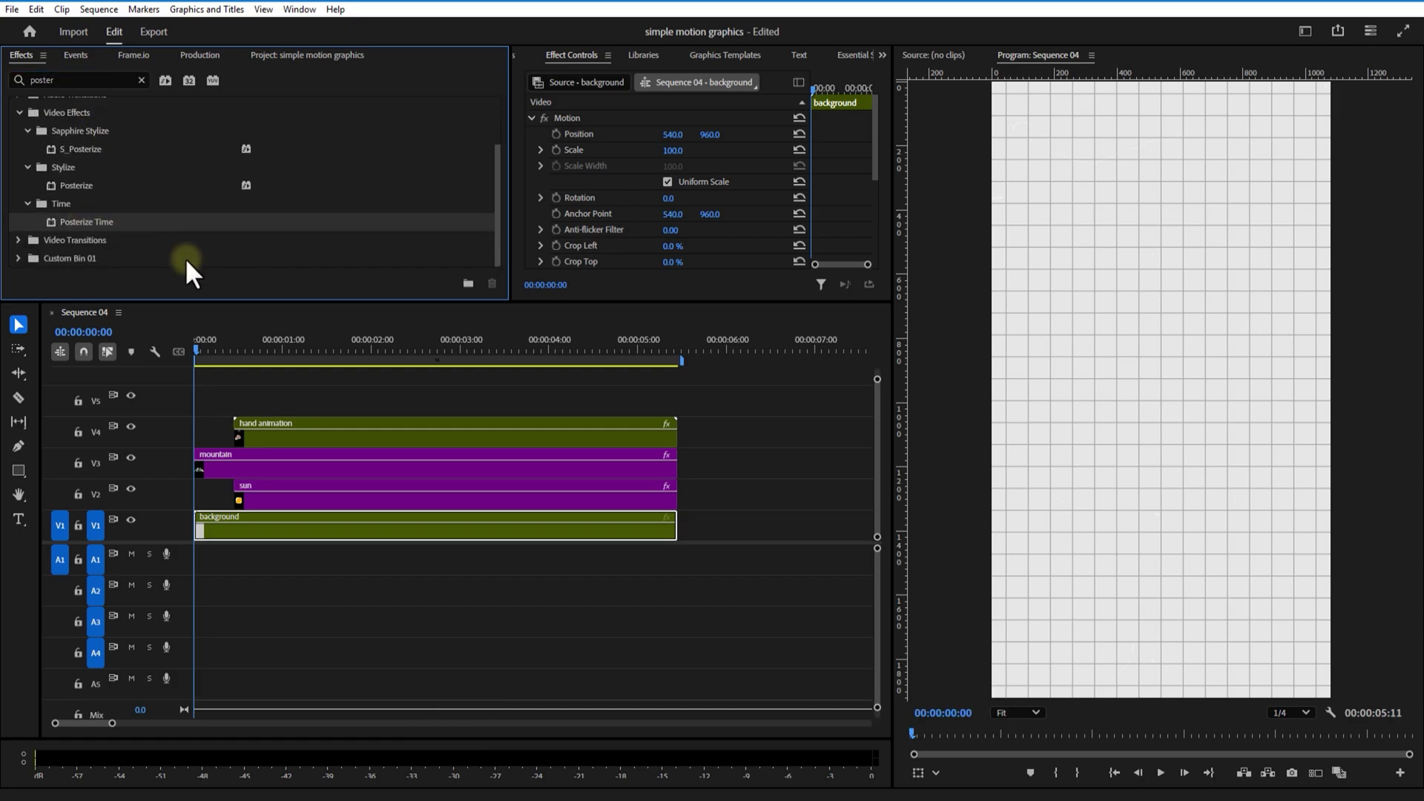
pyautogui.moveTo(87, 222); pyautogui.dragTo(247, 541)
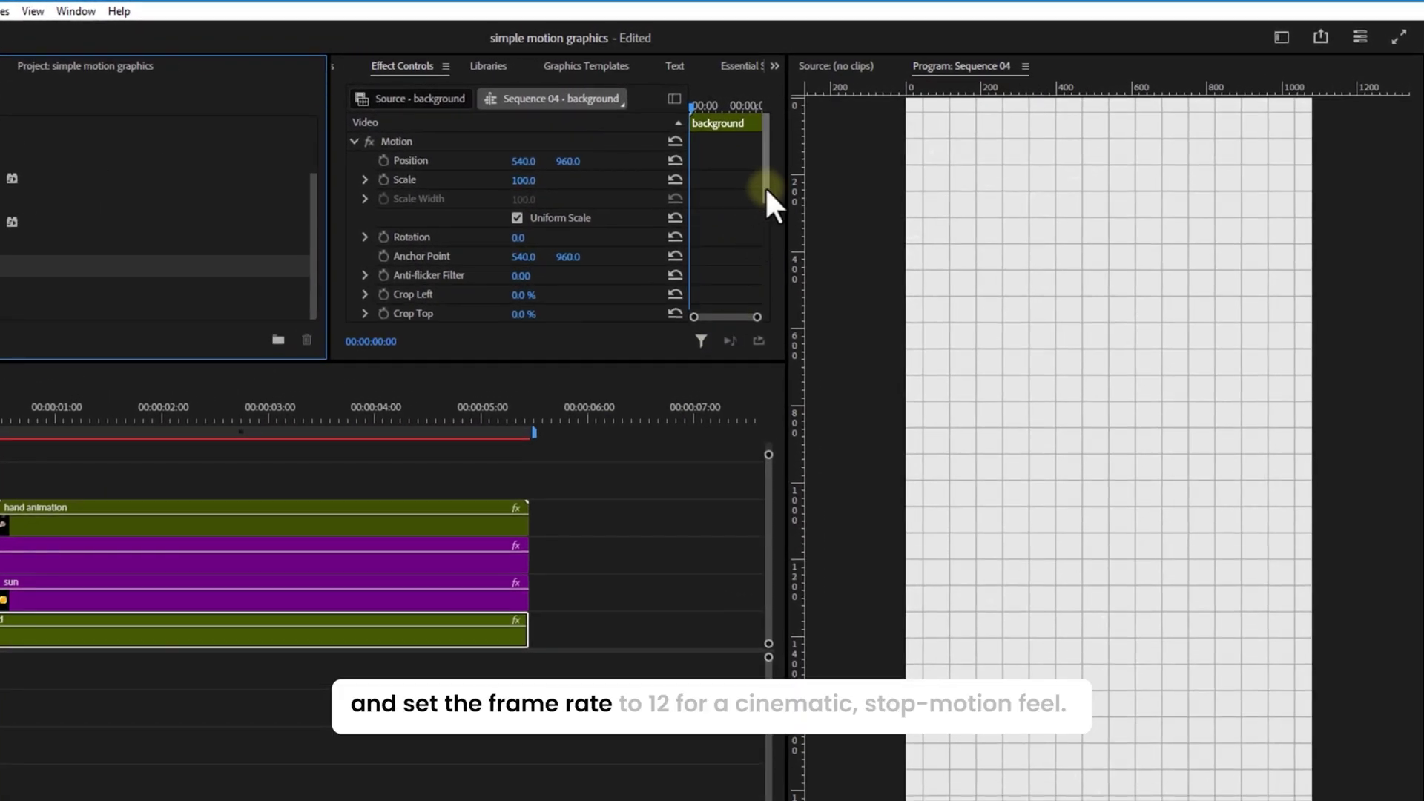
pyautogui.moveTo(766, 190); pyautogui.dragTo(757, 298)
pyautogui.write('12')
pyautogui.press('Return')
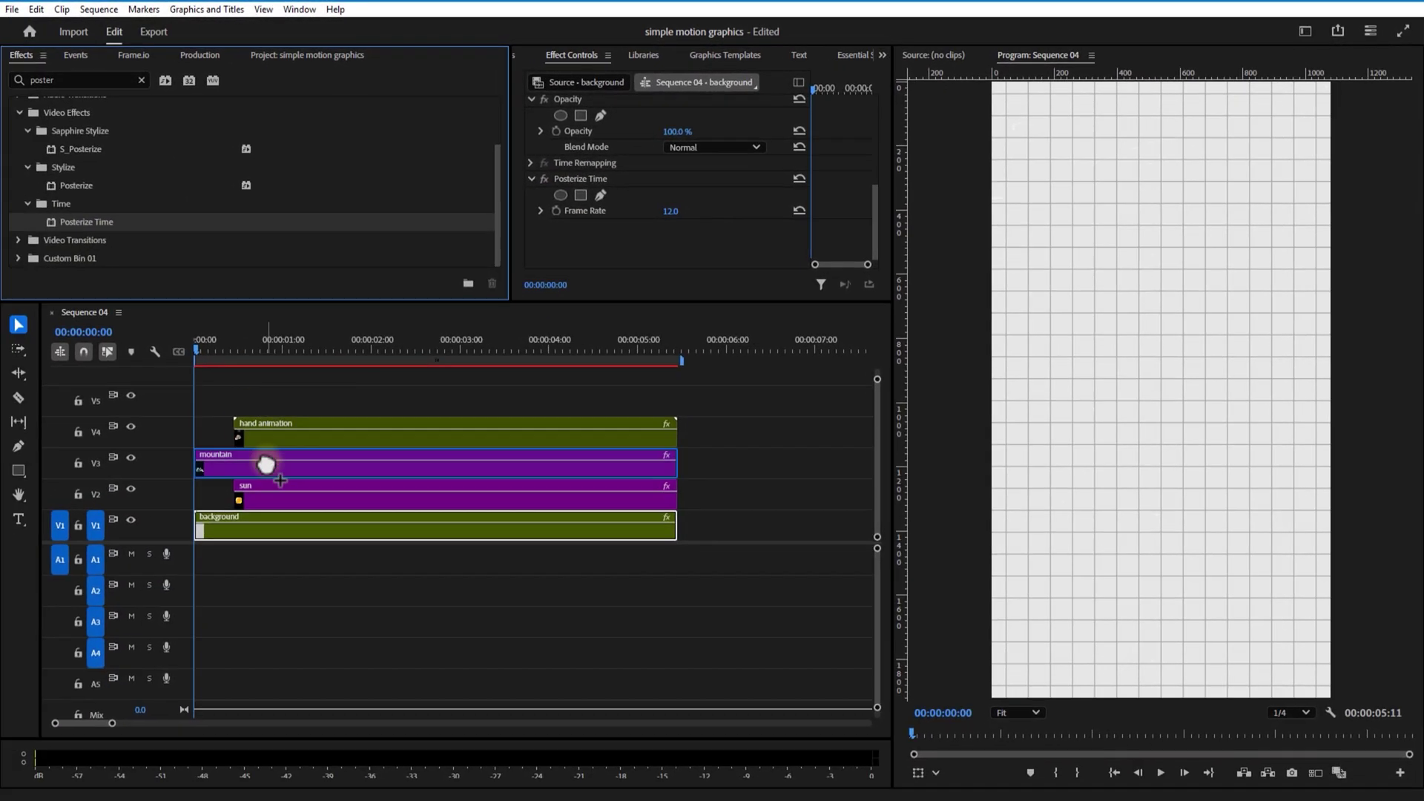
# Add Posterize Time to the sun clip with a frame rate of 12
pyautogui.click(265, 496)
pyautogui.moveTo(874, 121); pyautogui.dragTo(870, 260)
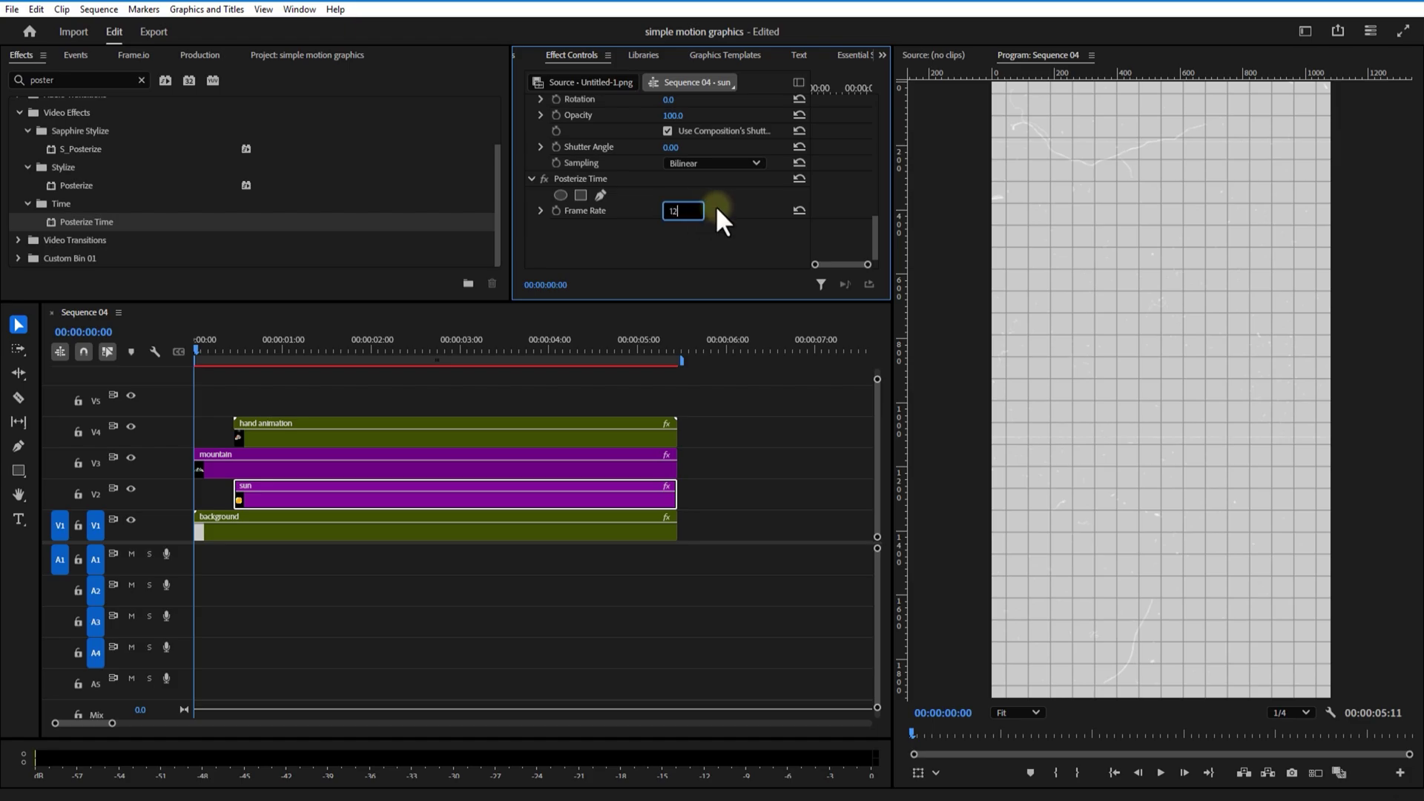
pyautogui.press('Return')
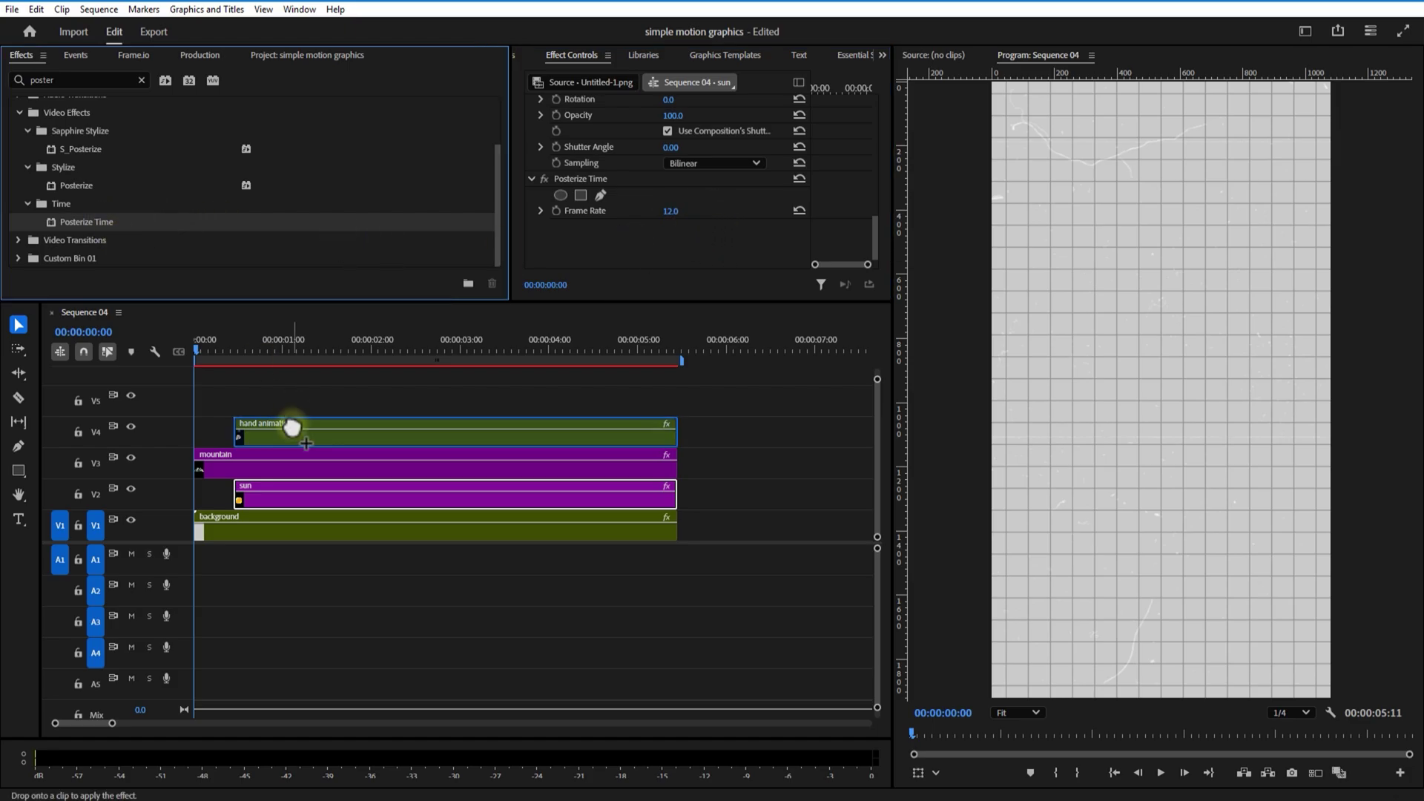
# Apply Posterize Time at a frame rate of 12 to the mountain and hand animation clips and scrub through the sequence
pyautogui.click(286, 457)
pyautogui.moveTo(871, 146); pyautogui.dragTo(871, 245)
pyautogui.moveTo(104, 222); pyautogui.dragTo(315, 437)
pyautogui.moveTo(874, 148); pyautogui.dragTo(872, 248)
pyautogui.click(671, 211)
pyautogui.write('12')
pyautogui.press('Return')
pyautogui.moveTo(269, 343); pyautogui.dragTo(667, 350)
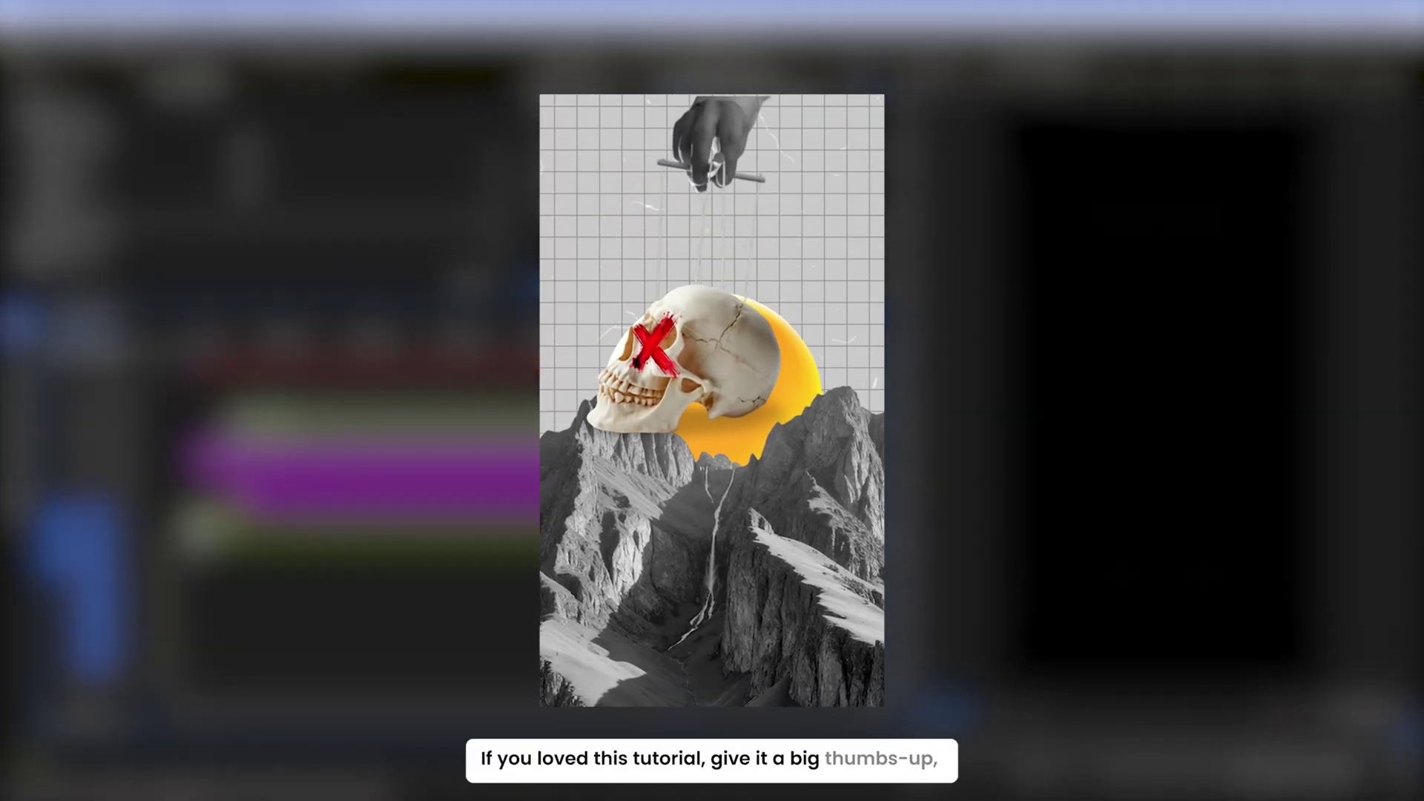